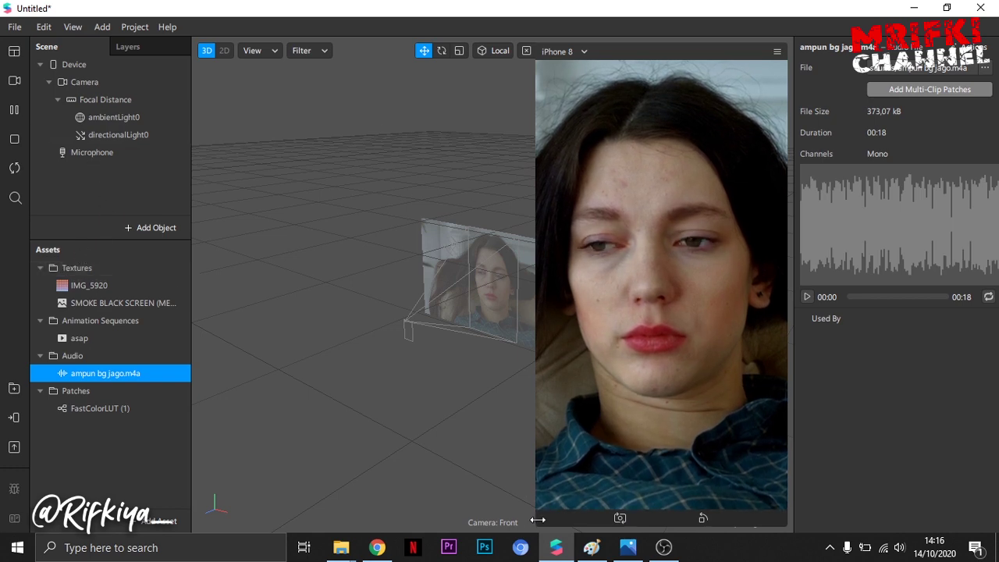
Shrink the iPhone 8 preview and bring up the reference image 111.png with the object list
{"action": "left_click_drag", "start_coordinate": [535, 517], "coordinate": [696, 252]}
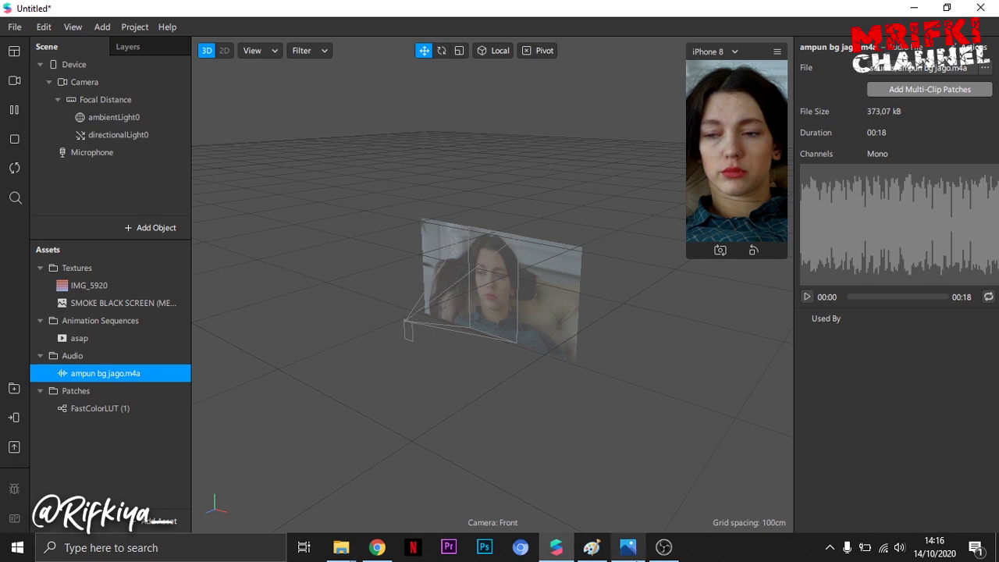
{"action": "left_click", "coordinate": [629, 550]}
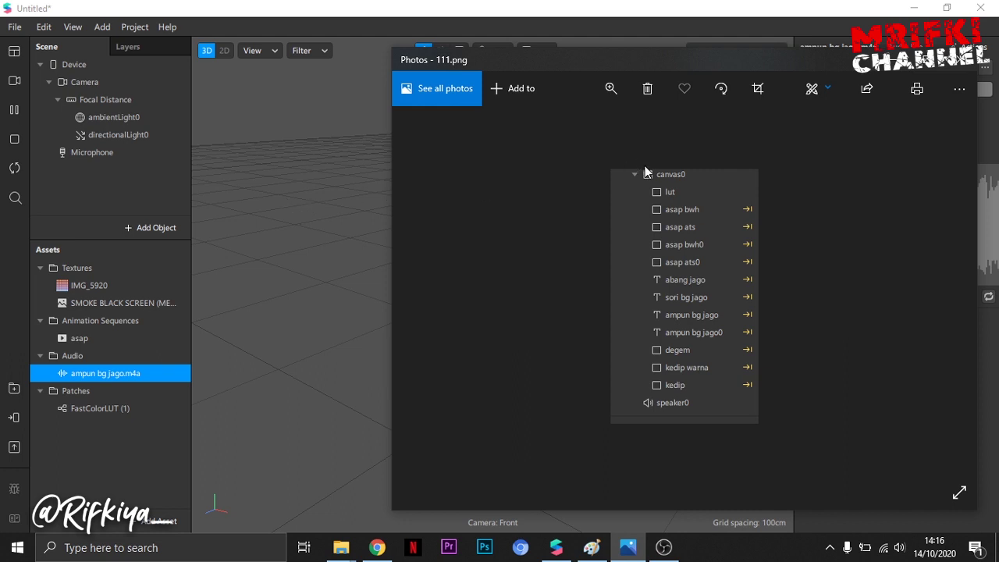
Add a rectangle named lut to the scene and make it fill the canvas's width and height
{"action": "left_click", "coordinate": [125, 228]}
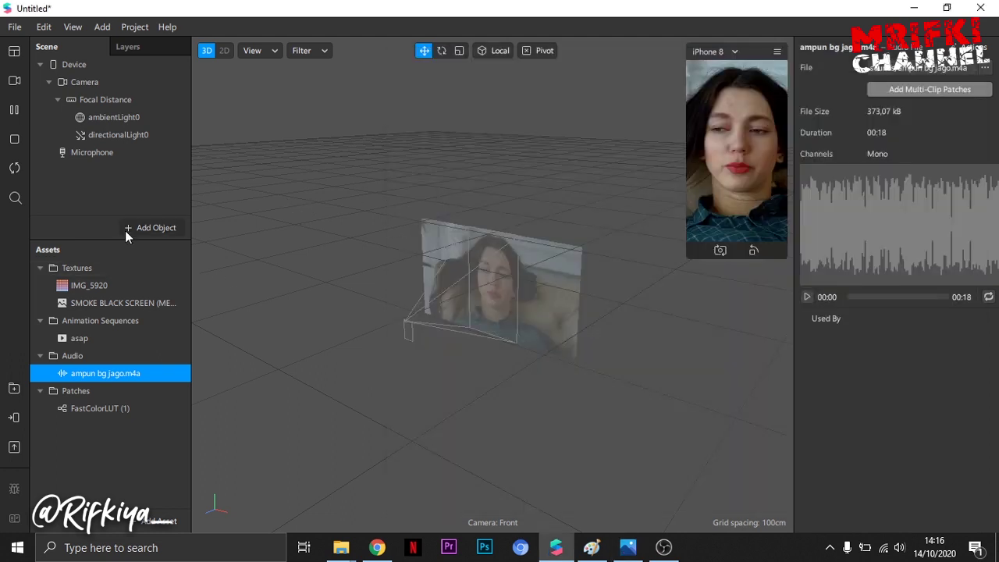
{"action": "scroll", "coordinate": [64, 401], "scroll_direction": "down", "scroll_amount": 5}
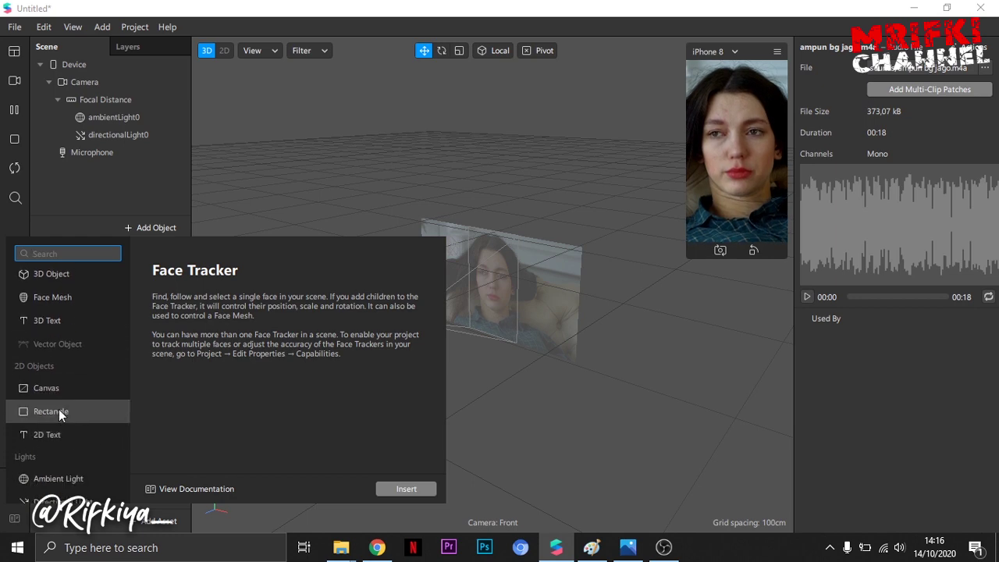
{"action": "left_click", "coordinate": [59, 409]}
{"action": "double_click", "coordinate": [125, 171]}
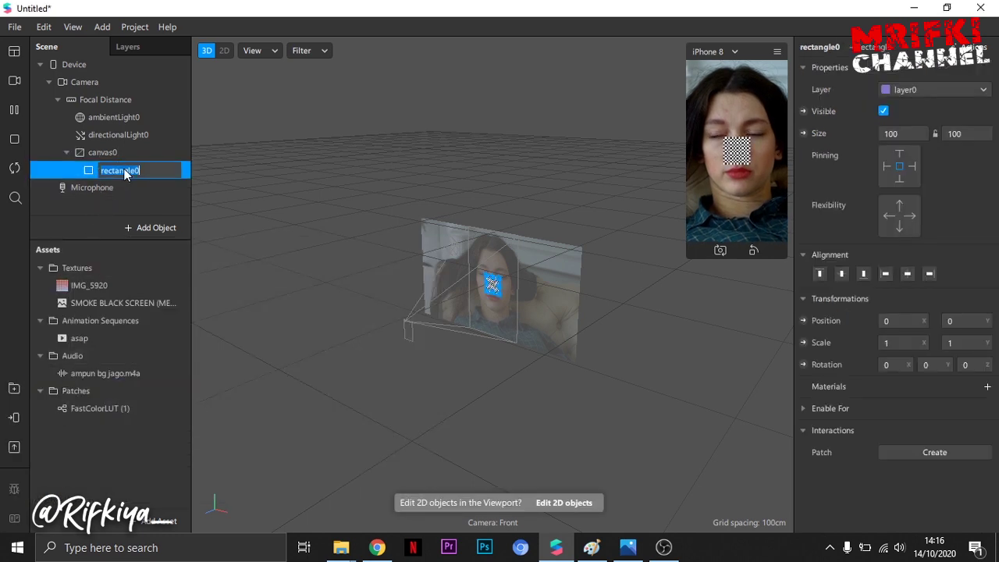
{"action": "type", "text": "lut"}
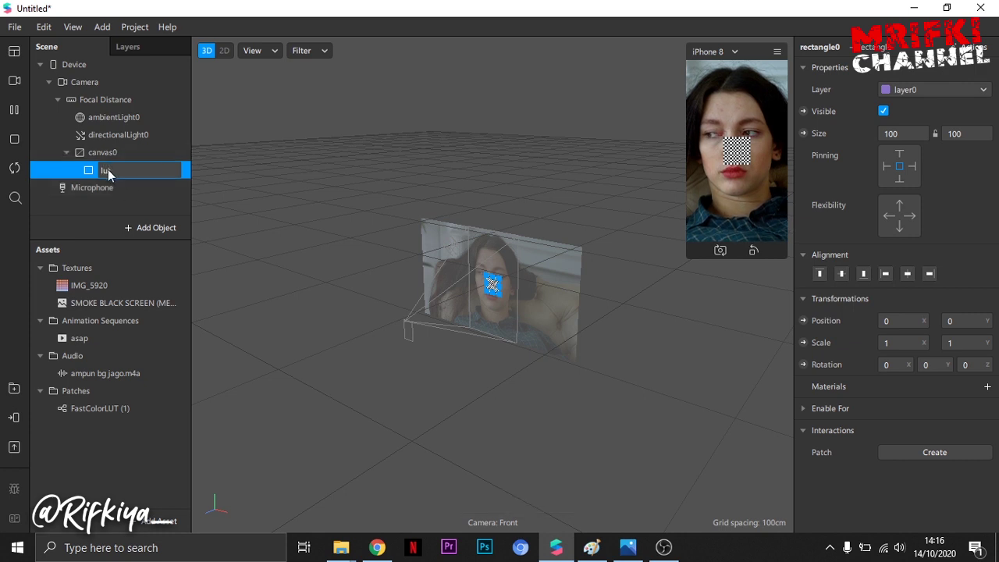
{"action": "key", "text": "Return"}
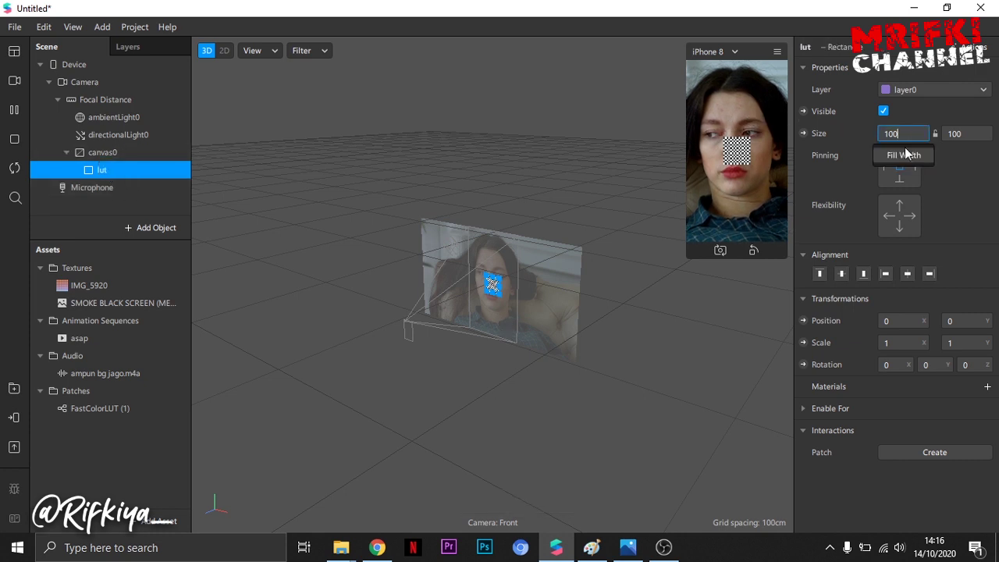
{"action": "left_click", "coordinate": [905, 155]}
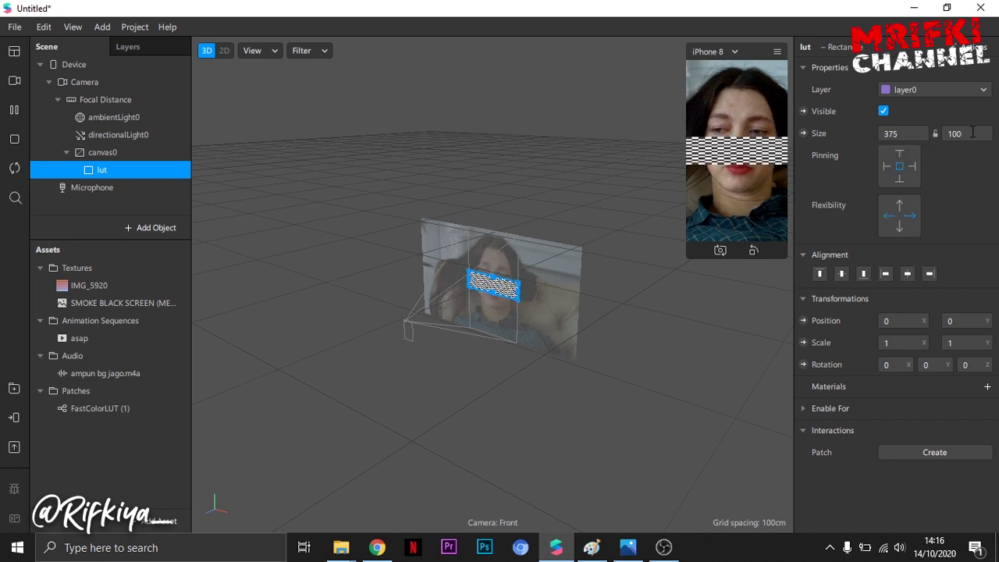
{"action": "left_click", "coordinate": [974, 156]}
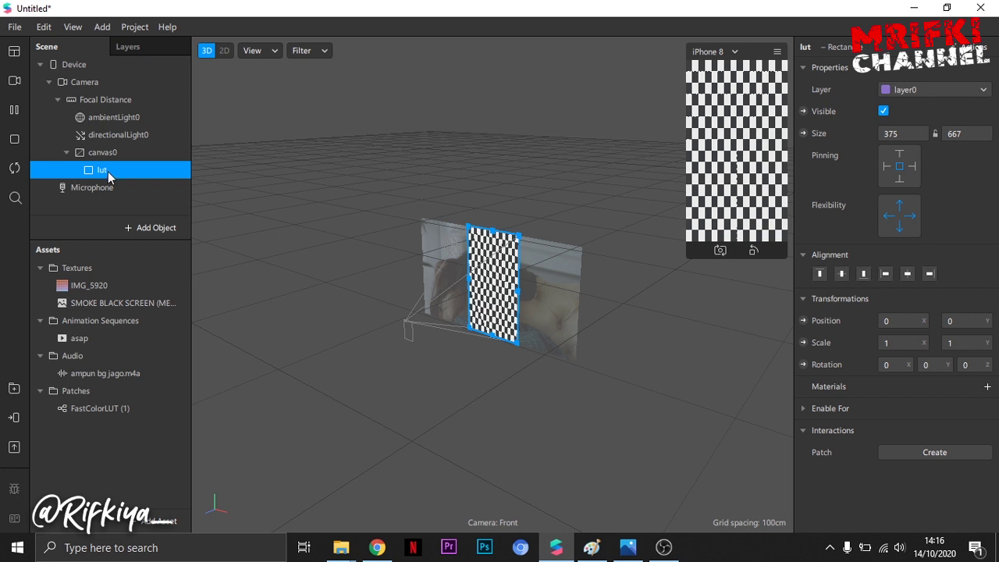
Duplicate the full-screen lut rectangle to get four copies of it under canvas0
{"action": "key", "text": "ctrl+d"}
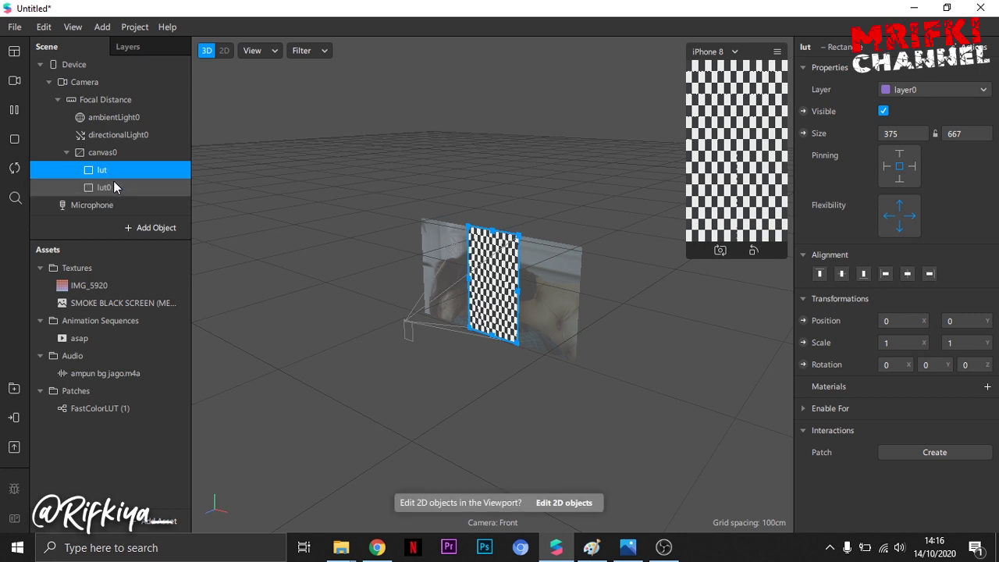
{"action": "left_click", "coordinate": [114, 188]}
{"action": "key", "text": "ctrl+d"}
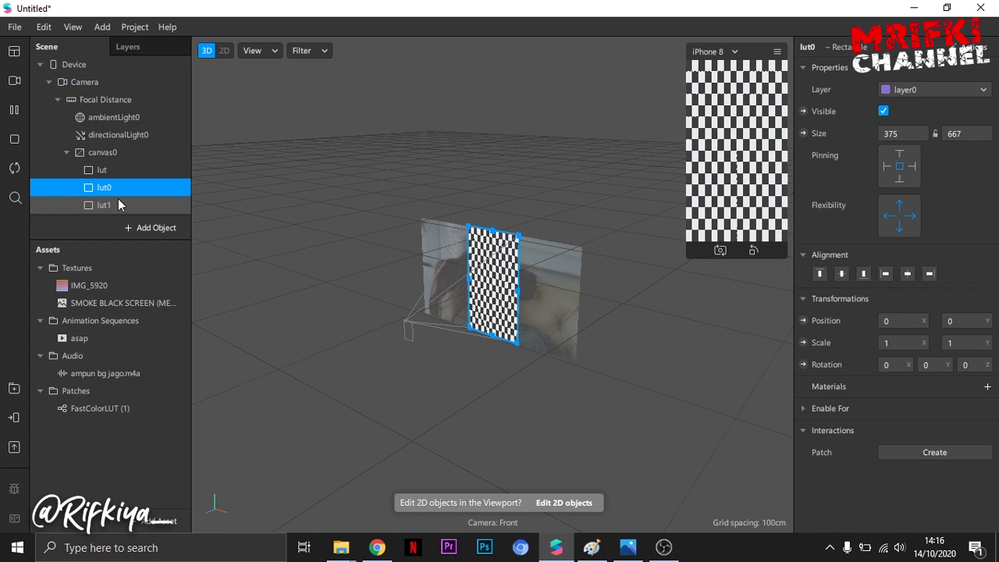
{"action": "left_click", "coordinate": [120, 205]}
{"action": "key", "text": "ctrl+d"}
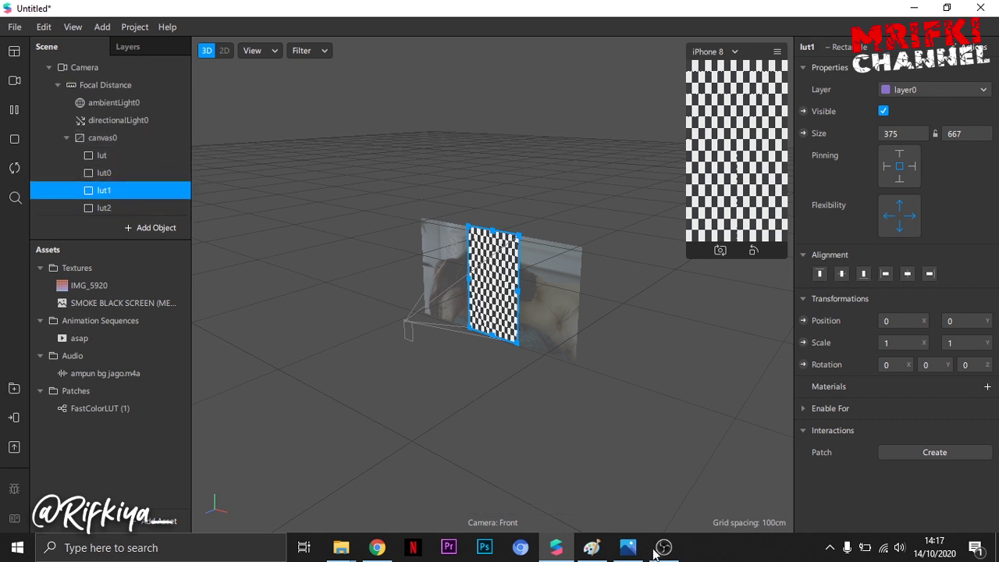
{"action": "left_click", "coordinate": [628, 547]}
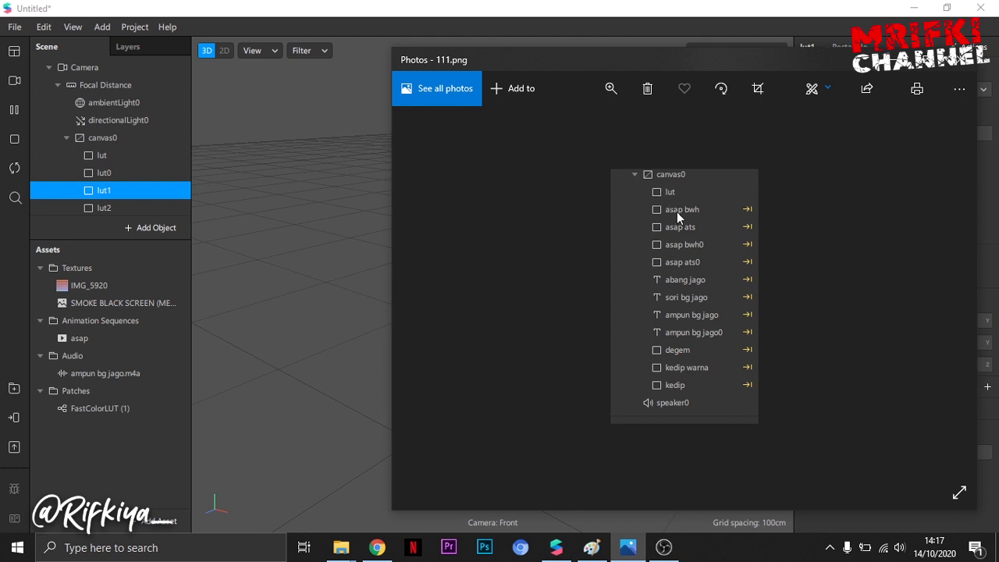
{"action": "left_click", "coordinate": [127, 208]}
{"action": "left_click", "coordinate": [124, 207]}
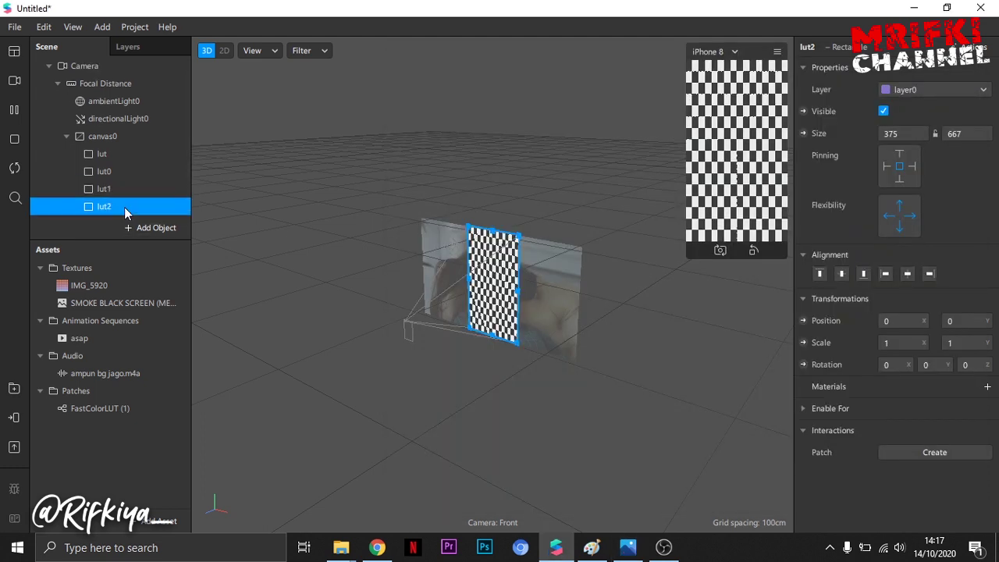
{"action": "key", "text": "ctrl+d"}
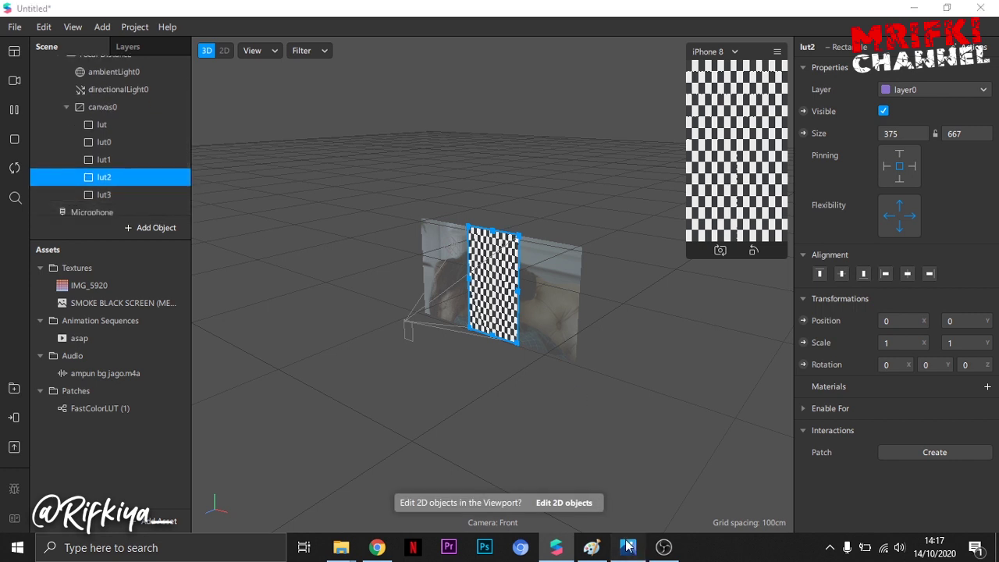
Rename the lut0 rectangle as "asp bawah" and the lut1 rectangle as "asp ats"
{"action": "left_click", "coordinate": [628, 547]}
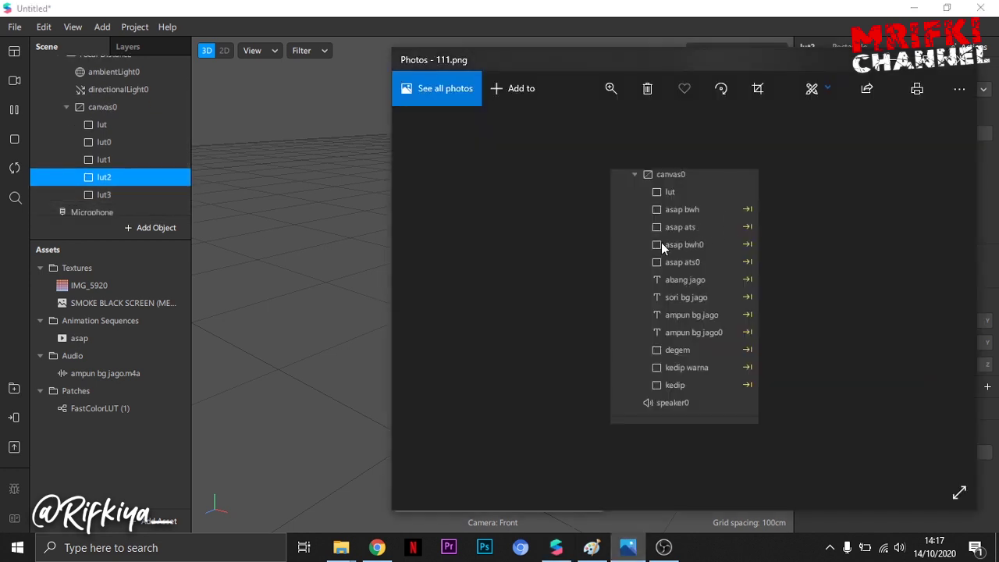
{"action": "left_click", "coordinate": [105, 142]}
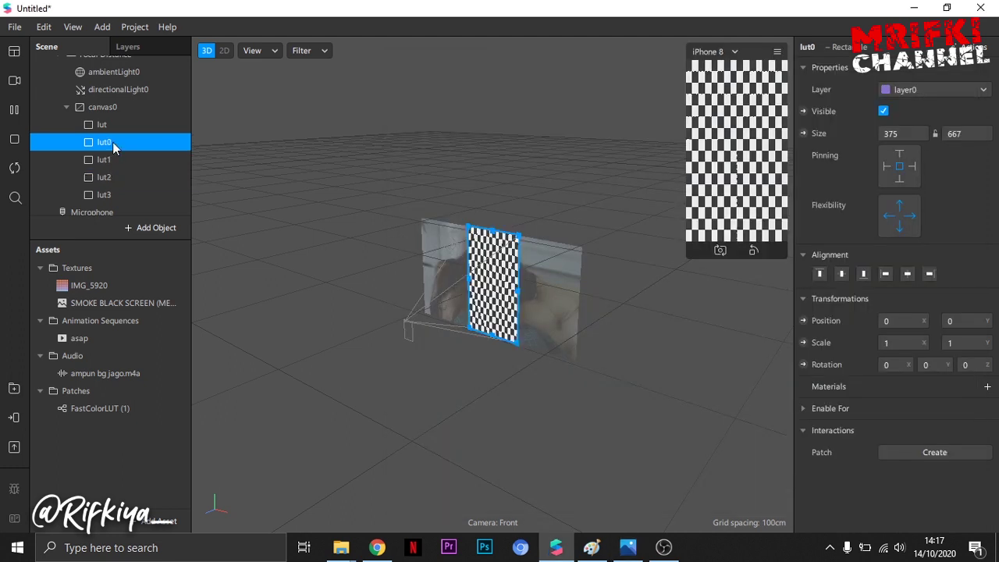
{"action": "double_click", "coordinate": [109, 142]}
{"action": "type", "text": "asp bawah"}
{"action": "left_click", "coordinate": [99, 159]}
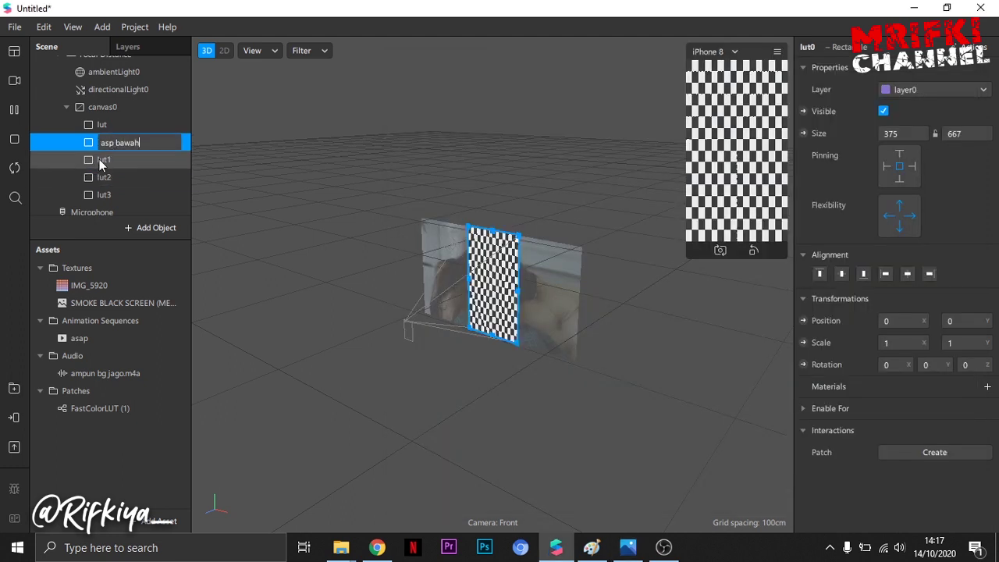
{"action": "double_click", "coordinate": [107, 160]}
{"action": "type", "text": "asp ats"}
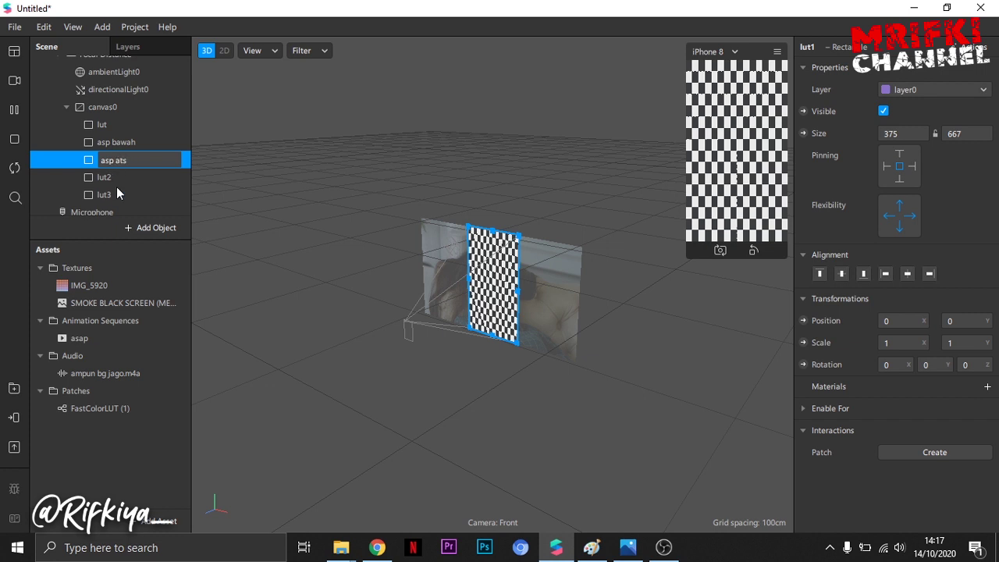
Rename the lut2 rectangle as "asp bwh1"
{"action": "left_click", "coordinate": [113, 177]}
{"action": "double_click", "coordinate": [114, 178]}
{"action": "type", "text": "asp bwh1"}
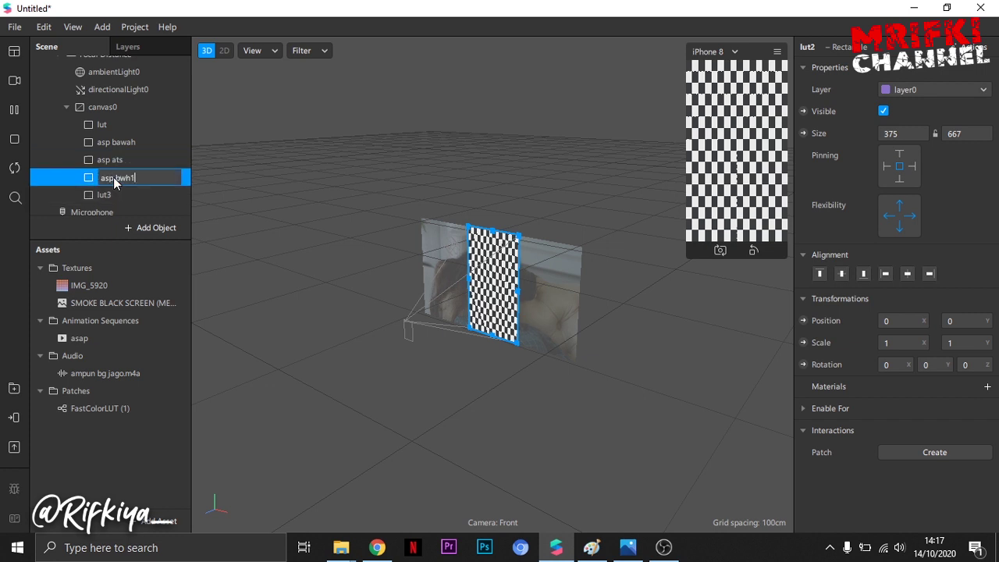
Try to rename the lut3 rectangle as "asp bwh1"
{"action": "left_click", "coordinate": [123, 194]}
{"action": "double_click", "coordinate": [124, 194]}
{"action": "type", "text": "asp bwh1"}
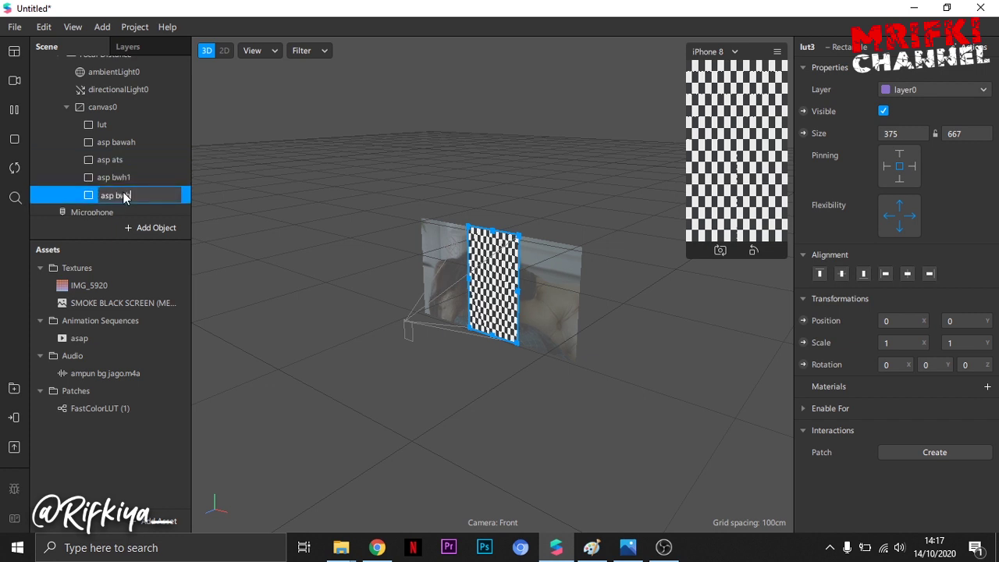
{"action": "left_click", "coordinate": [121, 179]}
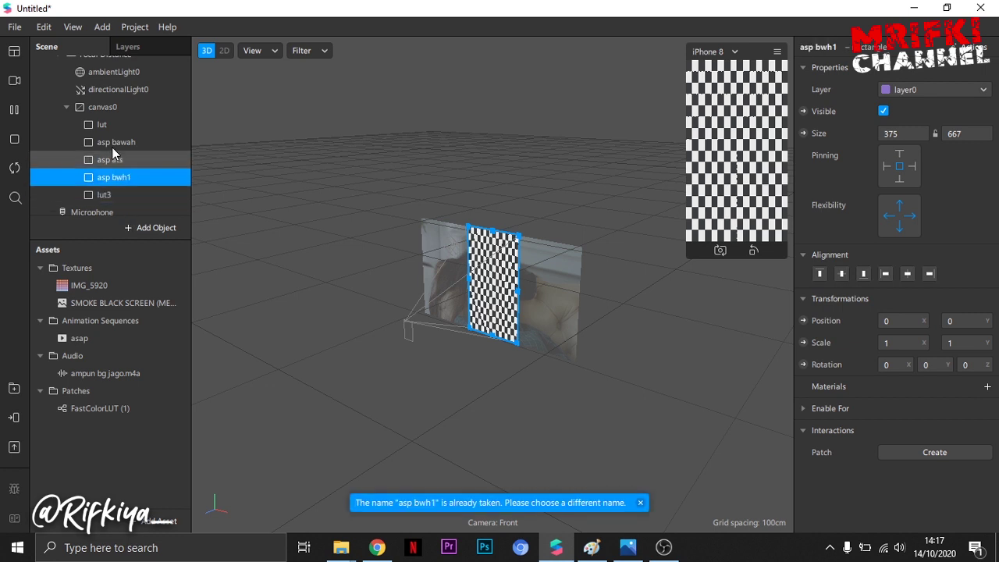
Rename the lut3 rectangle as "asp ats1"
{"action": "left_click", "coordinate": [122, 194]}
{"action": "double_click", "coordinate": [123, 195]}
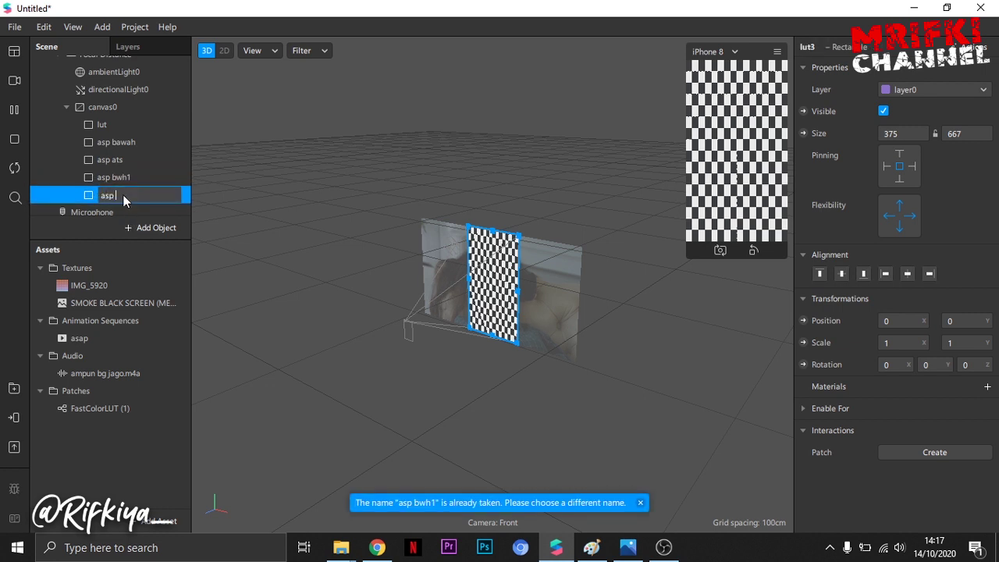
{"action": "type", "text": "asp ats1"}
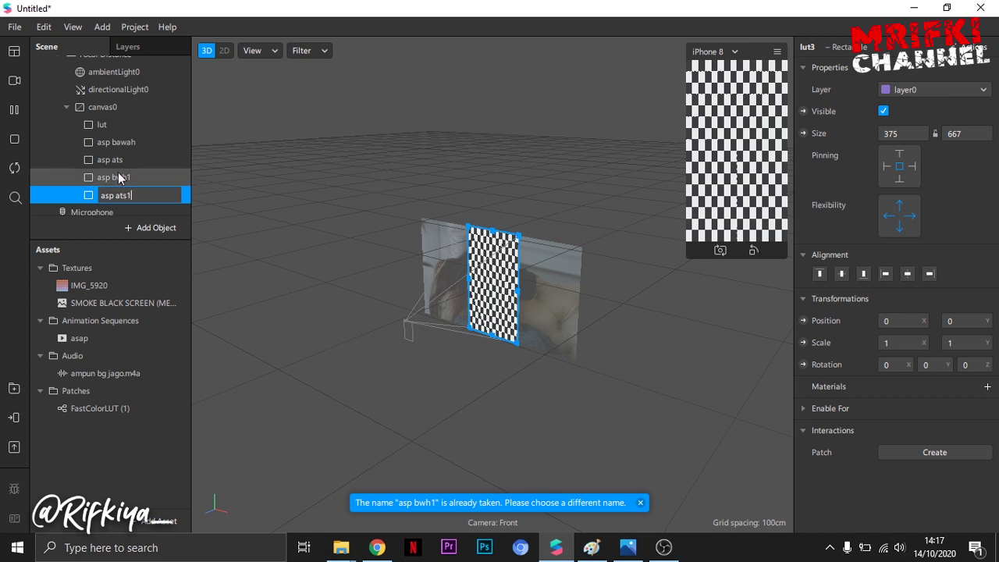
{"action": "left_click", "coordinate": [121, 178]}
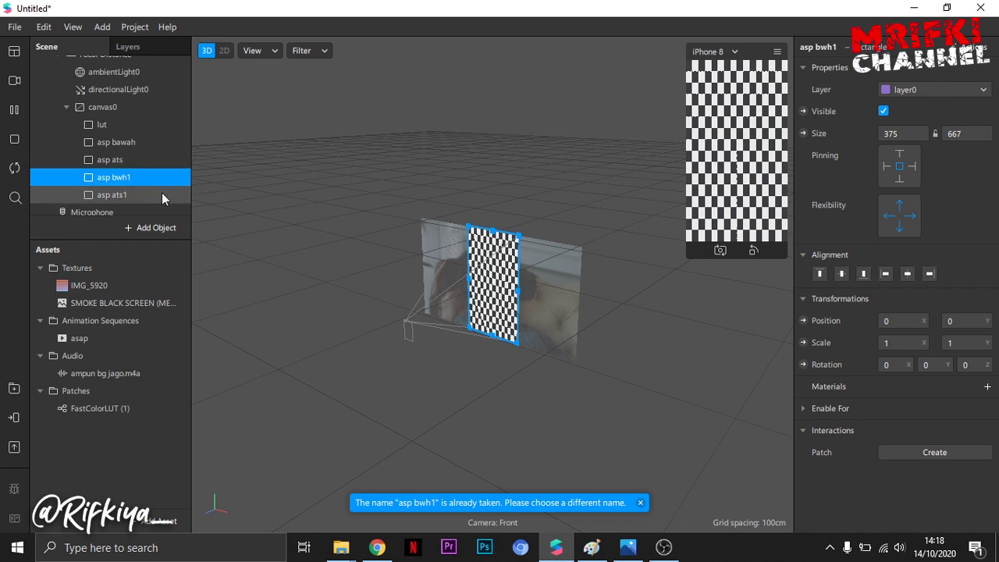
Add a 2D text object inside canvas0, following the reference object list
{"action": "left_click", "coordinate": [629, 547]}
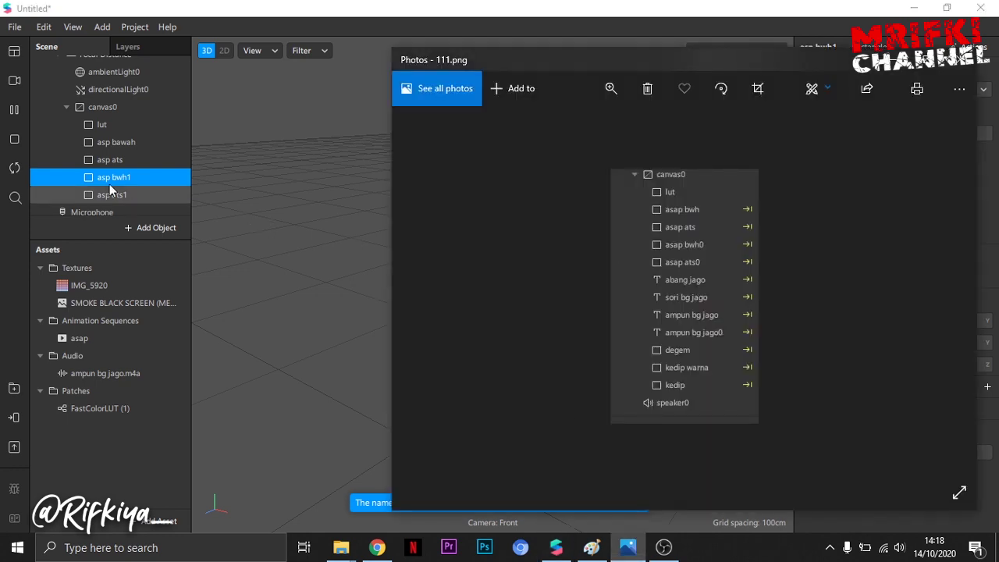
{"action": "left_click", "coordinate": [102, 110]}
{"action": "left_click", "coordinate": [102, 108]}
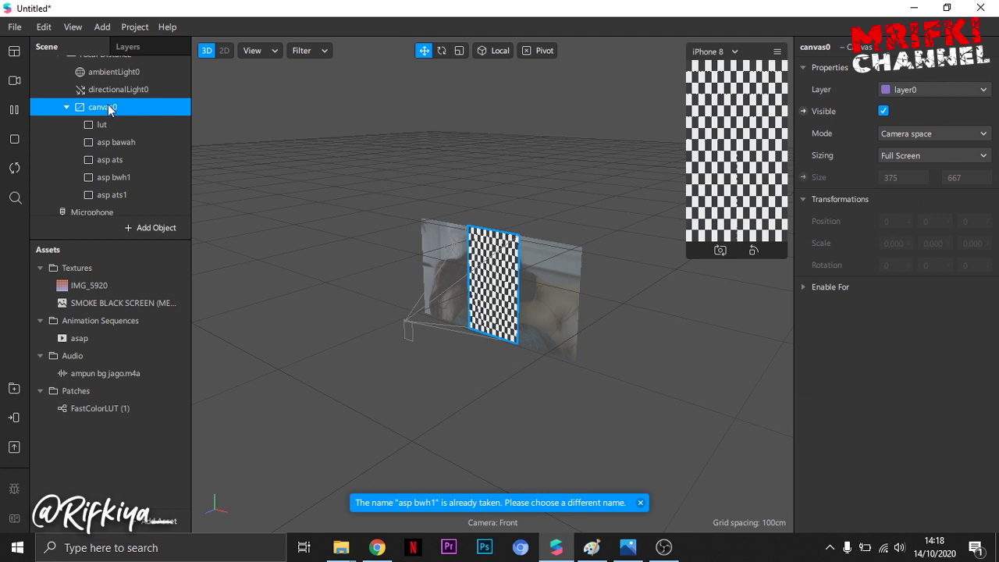
{"action": "right_click", "coordinate": [108, 104]}
{"action": "mouse_move", "coordinate": [174, 117]}
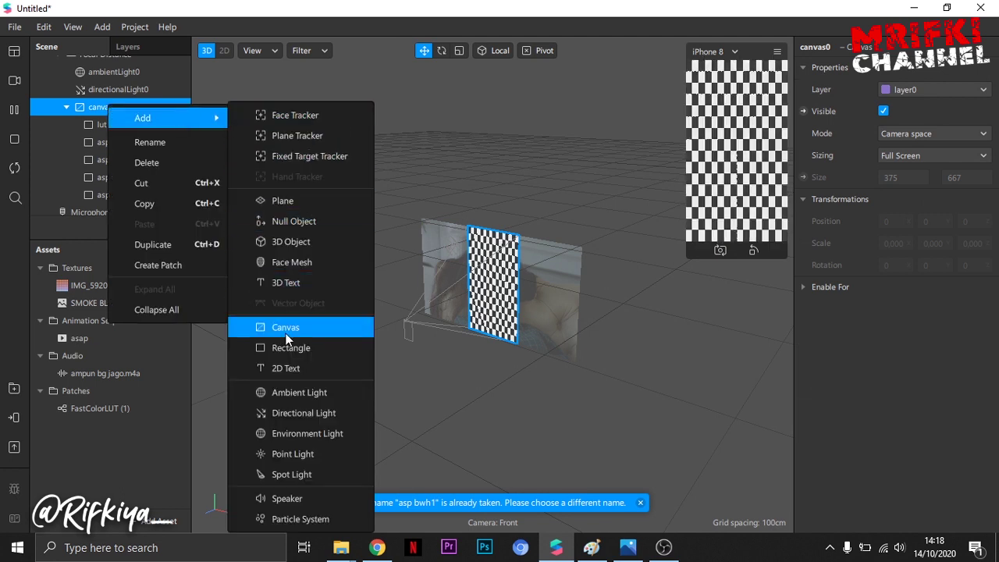
{"action": "left_click", "coordinate": [290, 371]}
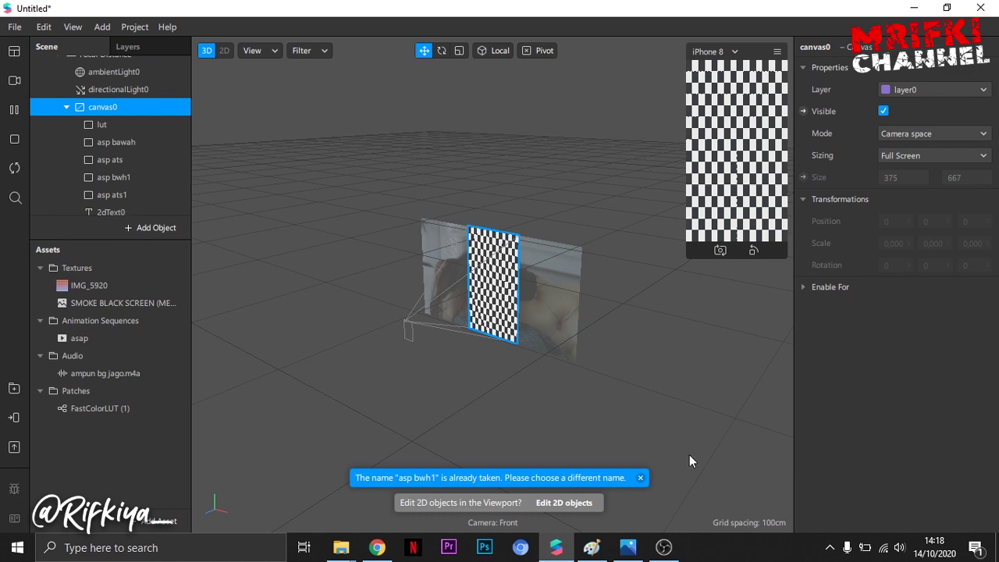
Check the reference images and rename the new 2D text object as "abang jago"
{"action": "left_click", "coordinate": [592, 547]}
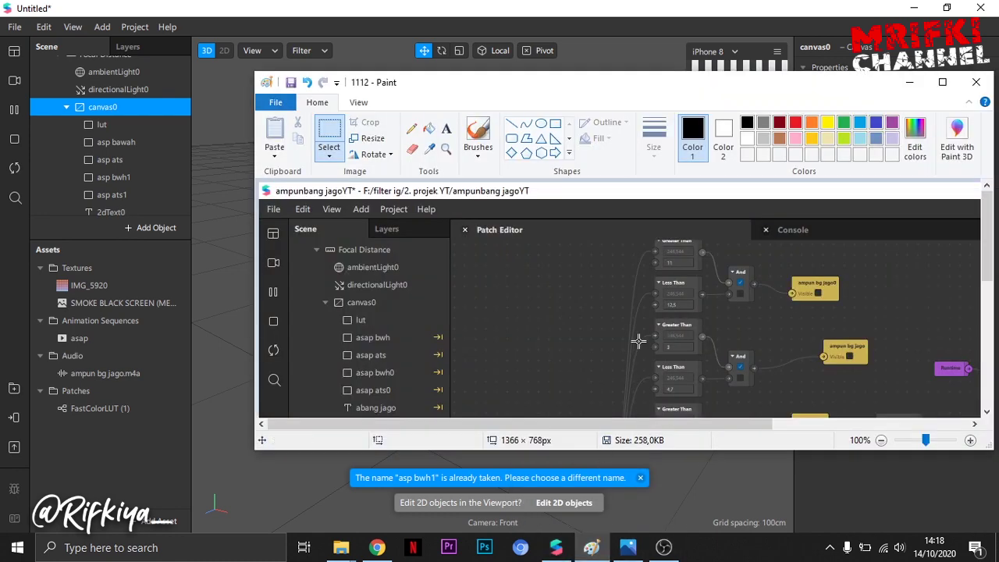
{"action": "left_click", "coordinate": [627, 547]}
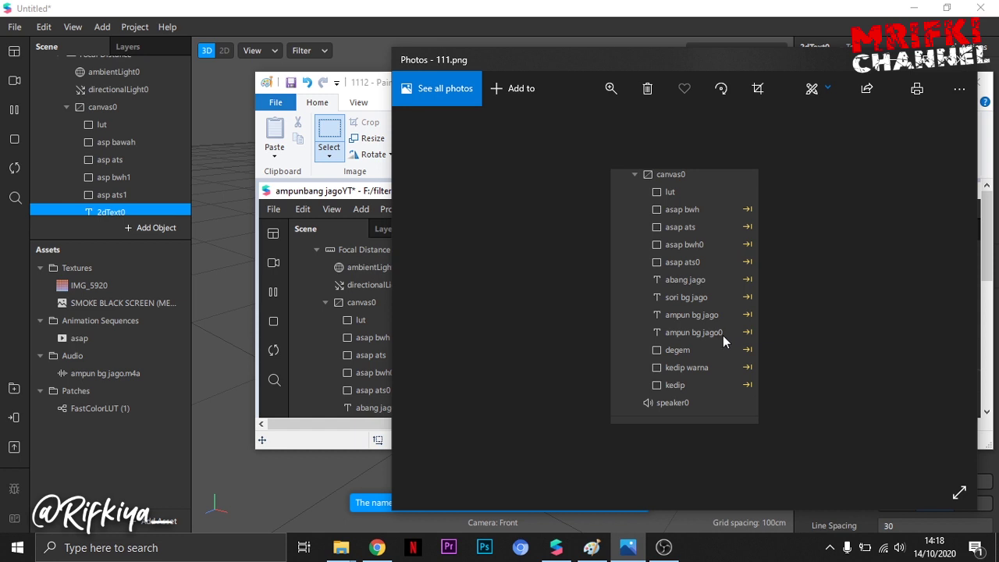
{"action": "double_click", "coordinate": [145, 215]}
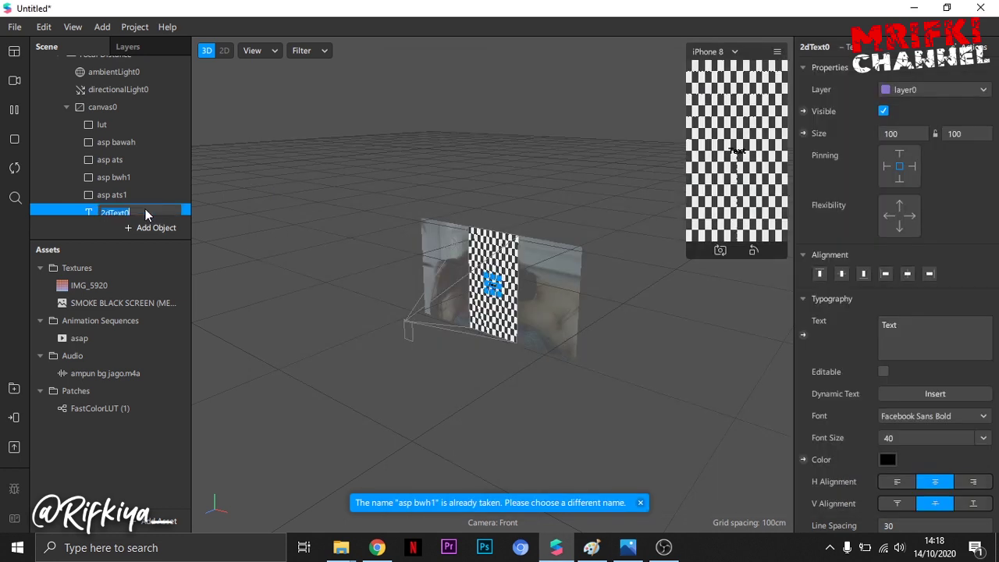
{"action": "type", "text": "abang jago"}
{"action": "key", "text": "Return"}
{"action": "left_click", "coordinate": [114, 168]}
{"action": "left_click", "coordinate": [120, 189]}
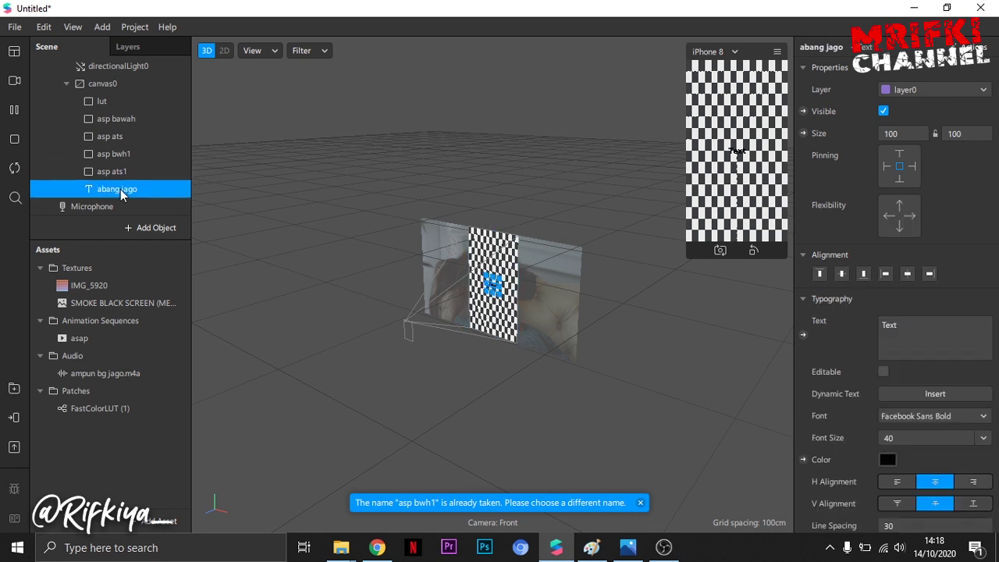
Make the abang jago text fill the canvas's width and height, and duplicate it once
{"action": "left_click", "coordinate": [910, 133]}
{"action": "left_click", "coordinate": [910, 159]}
{"action": "left_click", "coordinate": [958, 134]}
{"action": "left_click", "coordinate": [965, 160]}
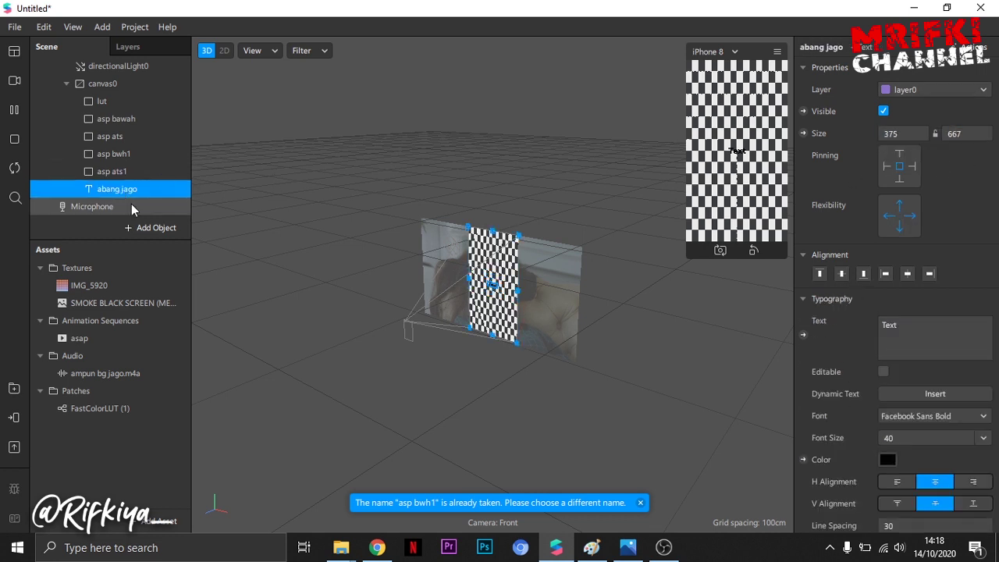
{"action": "key", "text": "ctrl+d"}
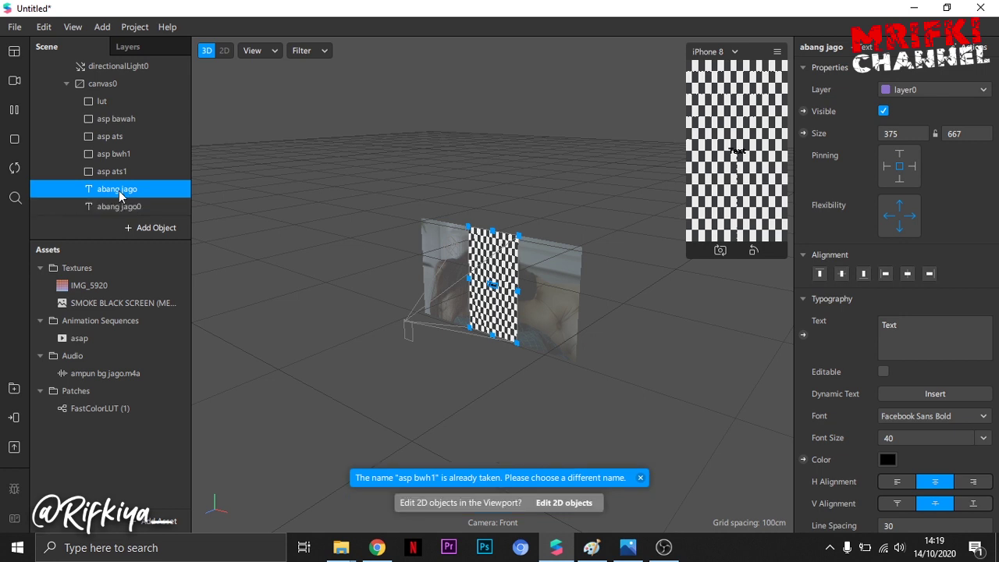
Duplicate the abang jago text twice more so canvas0 holds four 2D text objects
{"action": "left_click", "coordinate": [120, 192]}
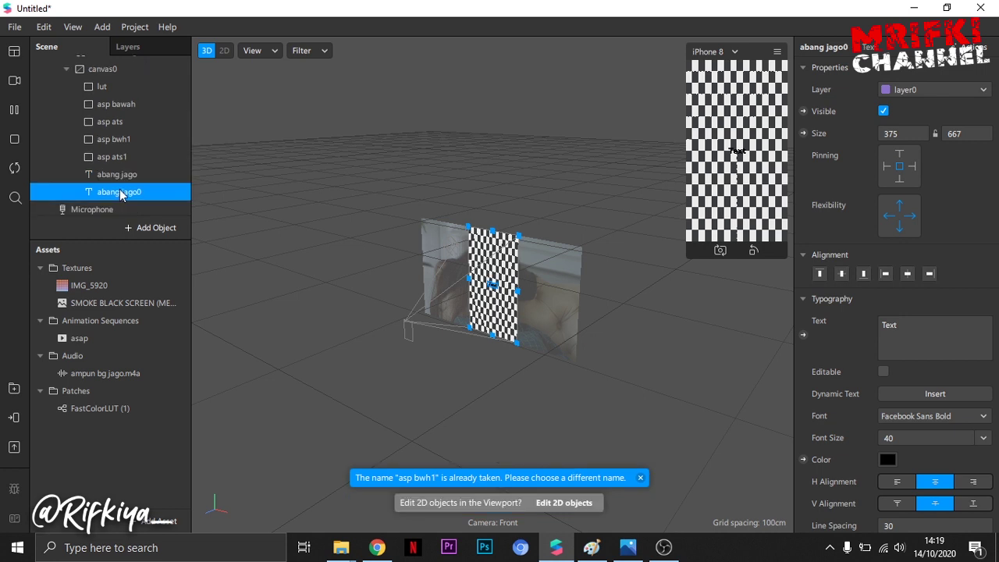
{"action": "key", "text": "ctrl+d"}
{"action": "left_click", "coordinate": [120, 195]}
{"action": "key", "text": "ctrl+d"}
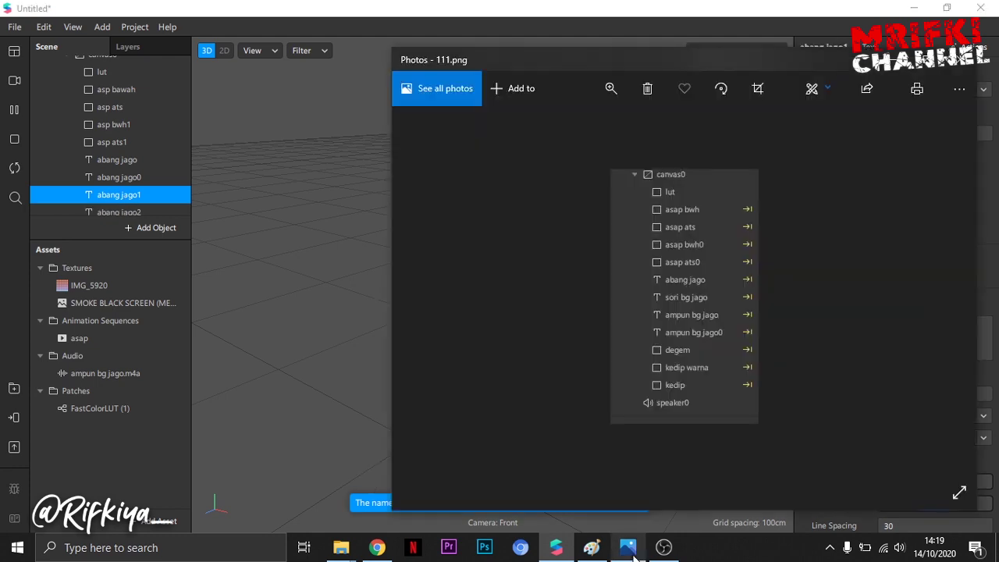
Rename the abang jago0 text as "sorry bg jago", following the reference object list
{"action": "double_click", "coordinate": [114, 178]}
{"action": "type", "text": "sorry bg jago"}
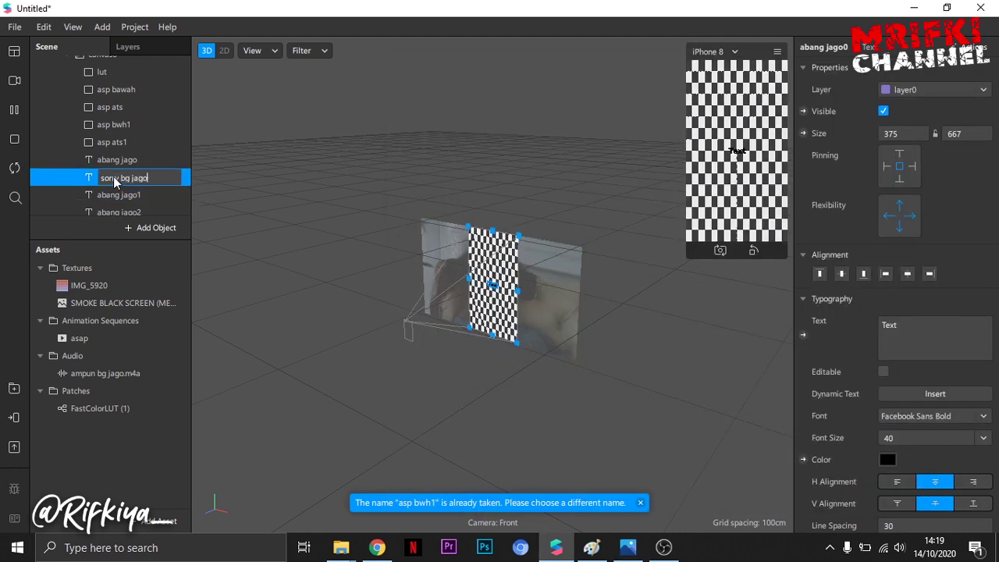
{"action": "key", "text": "Return"}
Rename the last two duplicated texts as "ampun bg jago" and "ampun bg jago1"
{"action": "left_click", "coordinate": [119, 195]}
{"action": "double_click", "coordinate": [117, 196]}
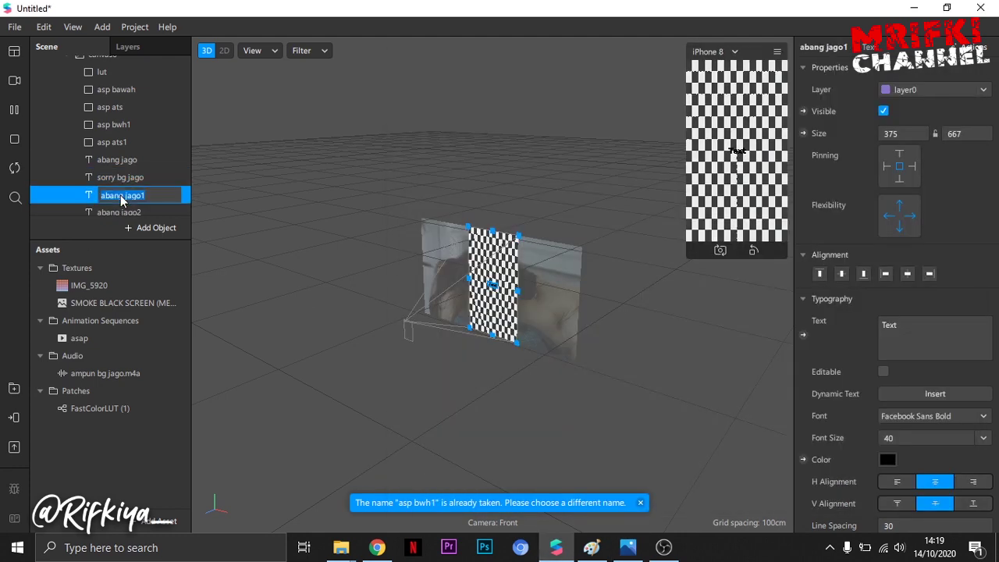
{"action": "type", "text": "ampun bg jago"}
{"action": "key", "text": "Return"}
{"action": "scroll", "coordinate": [121, 202], "scroll_direction": "down", "scroll_amount": 1}
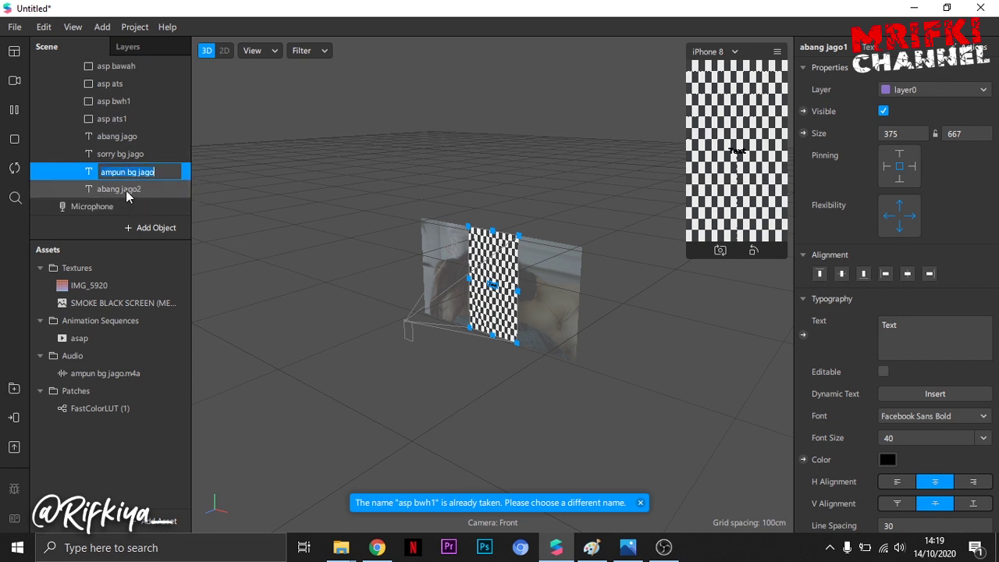
{"action": "double_click", "coordinate": [127, 195]}
{"action": "type", "text": "ampun bg jago"}
{"action": "left_click", "coordinate": [137, 172]}
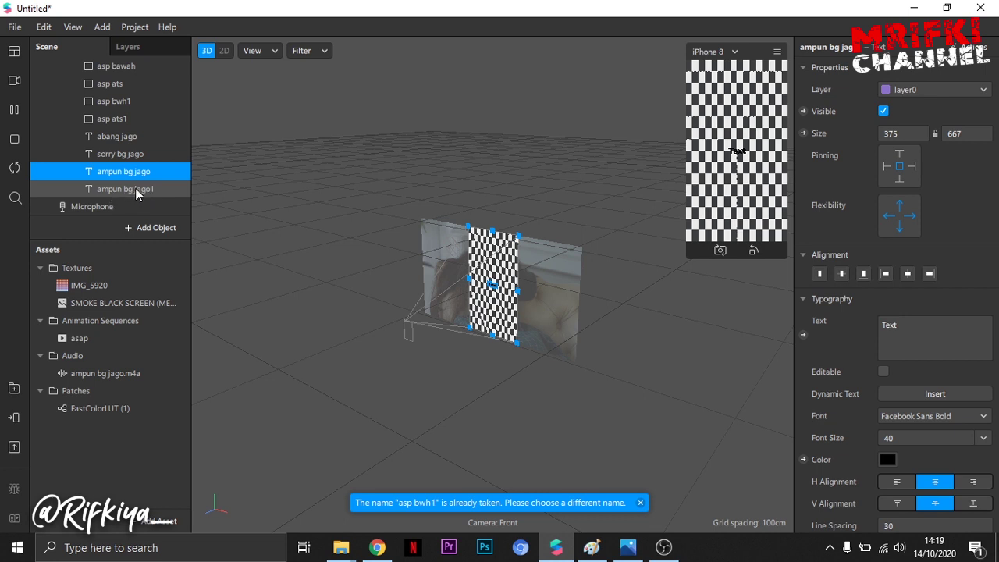
Duplicate the asp ats1 rectangle and move the copy below the ampun bg jago1 text inside canvas0
{"action": "left_click", "coordinate": [114, 118]}
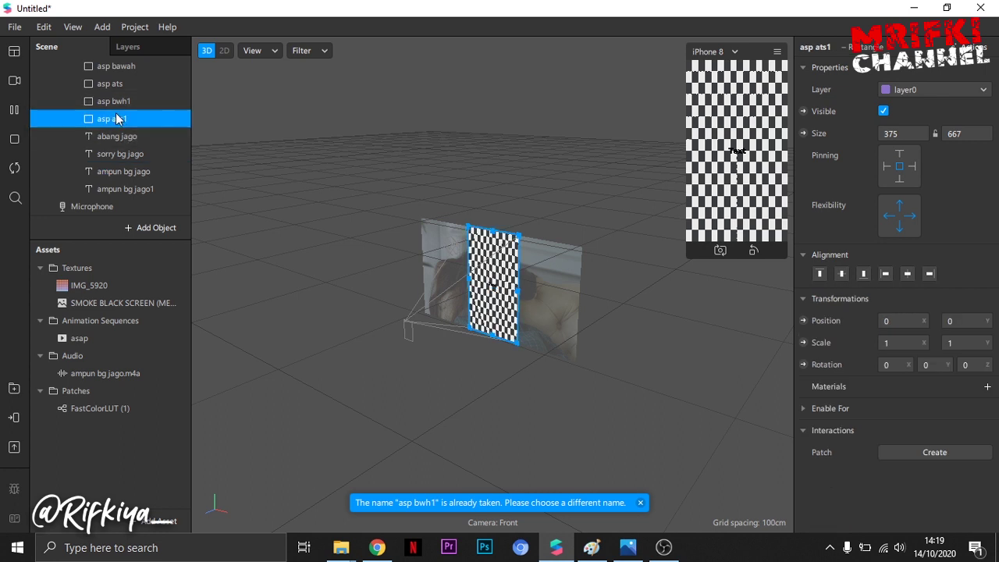
{"action": "key", "text": "ctrl+d"}
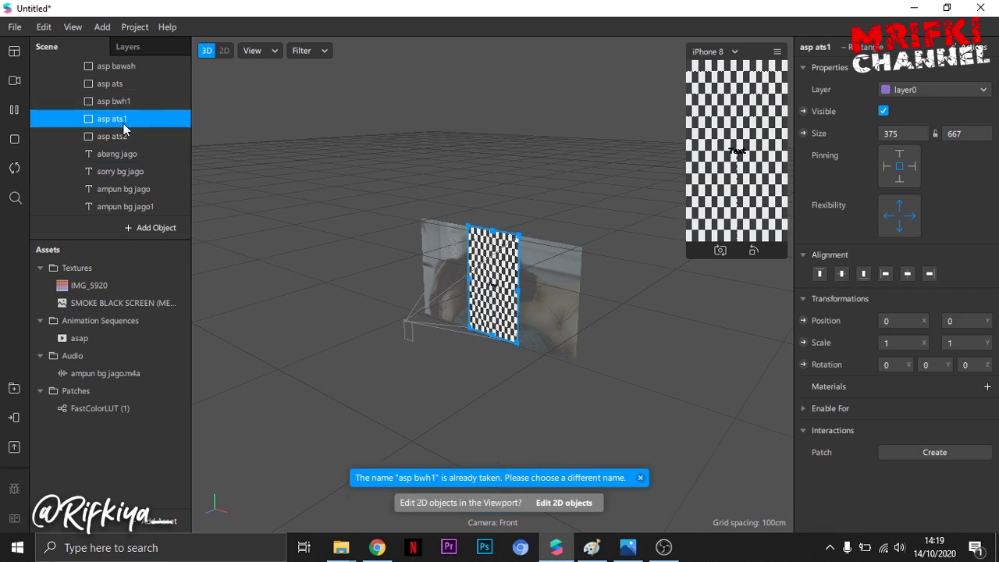
{"action": "left_click_drag", "start_coordinate": [103, 119], "coordinate": [87, 205]}
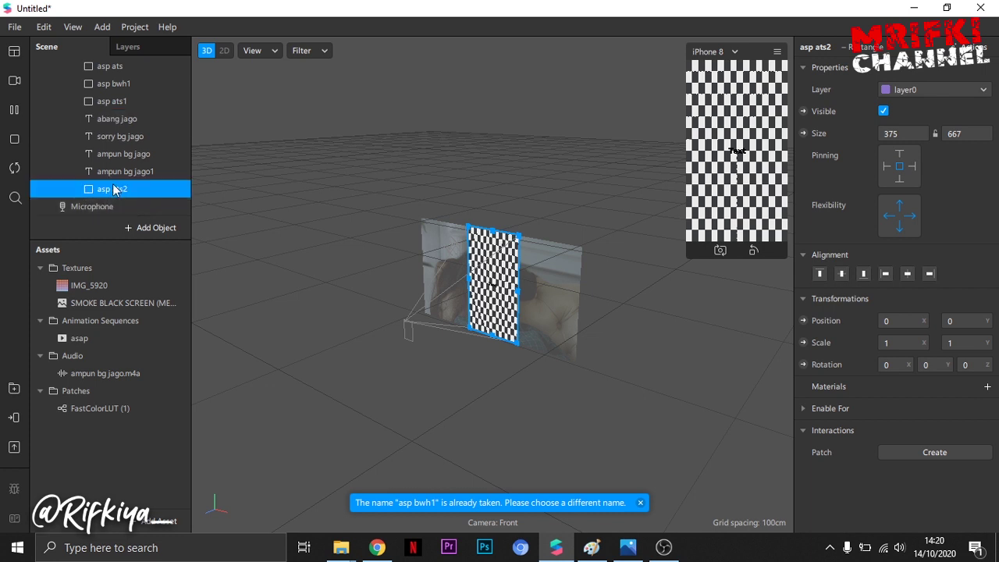
Check the reference object list and rename the asp ats2 rectangle as "dugem"
{"action": "left_click", "coordinate": [630, 546]}
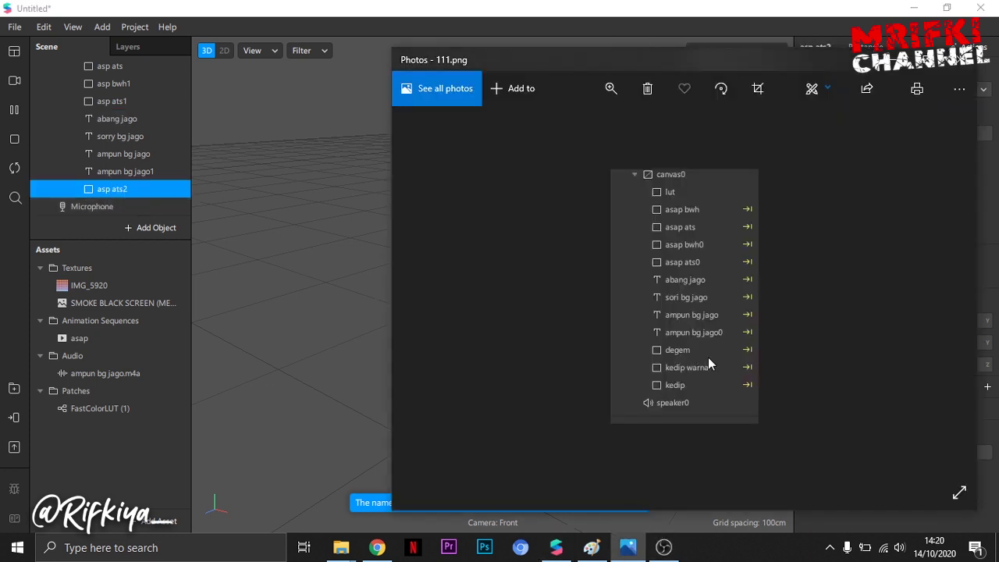
{"action": "double_click", "coordinate": [119, 189]}
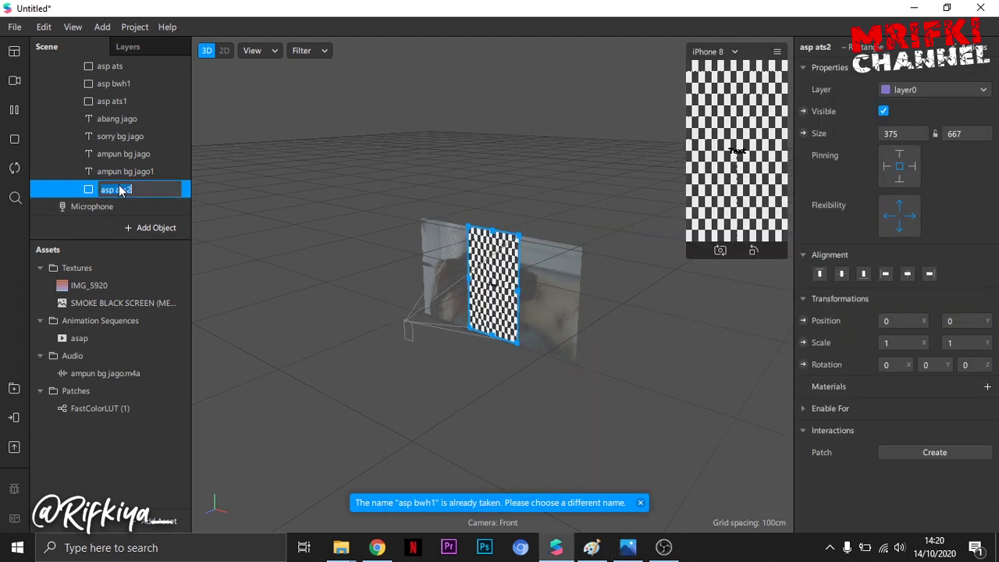
{"action": "type", "text": "dugem"}
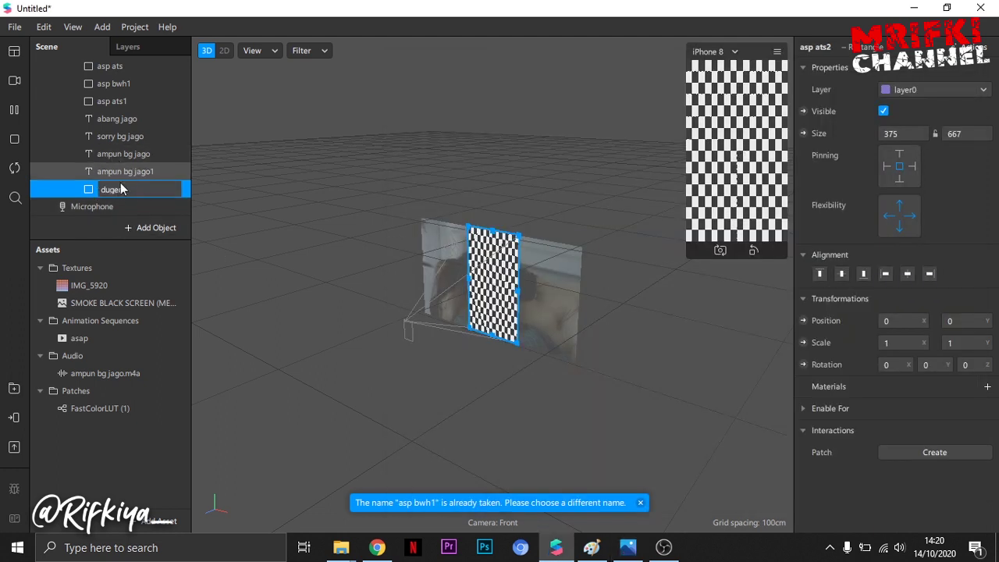
{"action": "left_click", "coordinate": [121, 171]}
Duplicate the dugem rectangle twice inside canvas0
{"action": "left_click", "coordinate": [118, 194]}
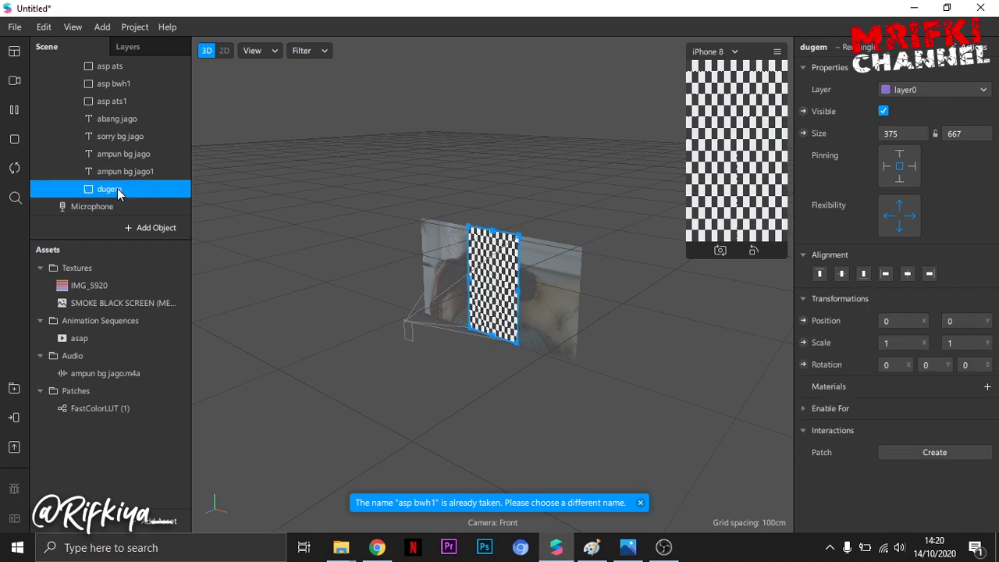
{"action": "key", "text": "ctrl+d"}
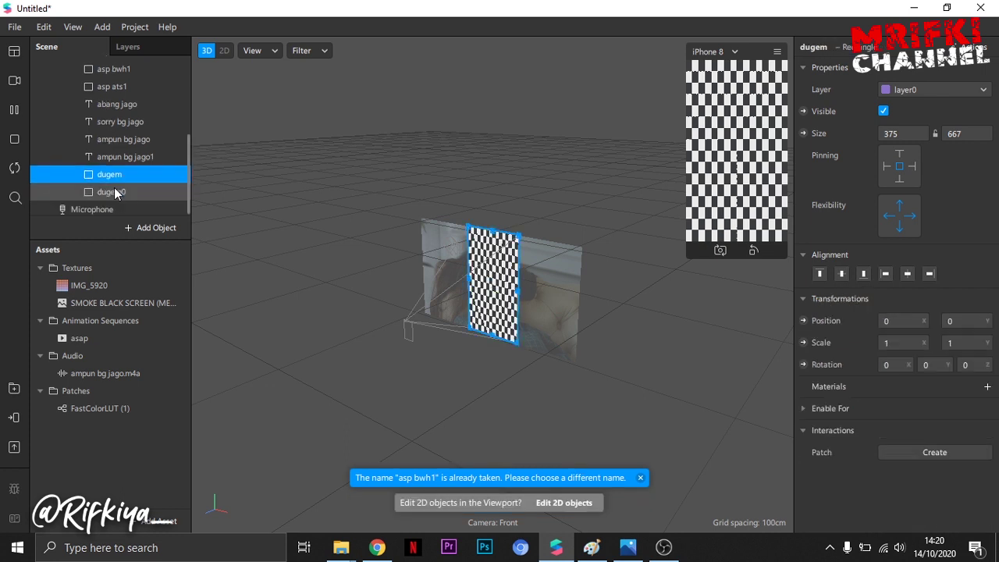
{"action": "left_click", "coordinate": [114, 192]}
{"action": "key", "text": "ctrl+d"}
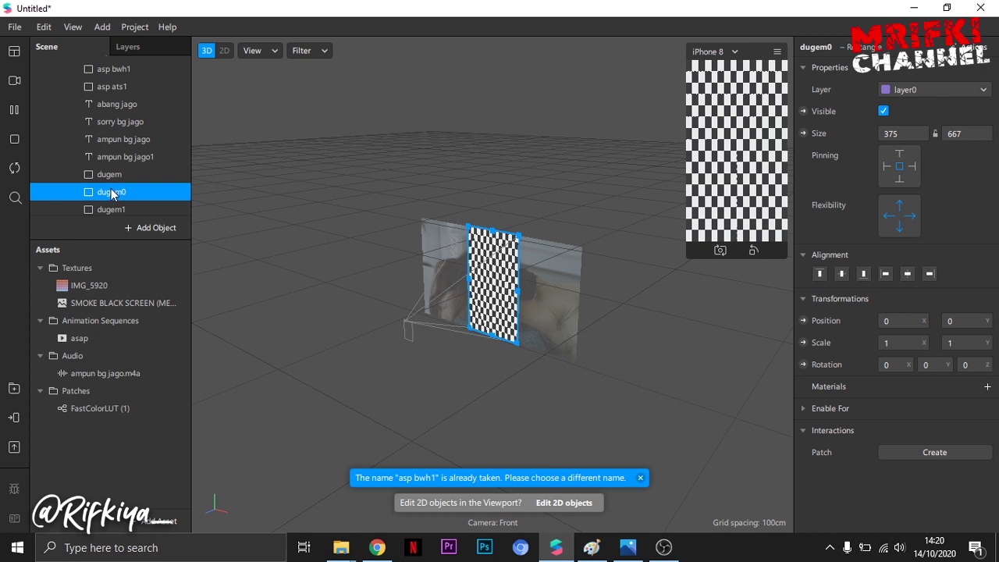
Rename the two dugem copies as "kedip warna" and "kedip"
{"action": "double_click", "coordinate": [112, 192]}
{"action": "type", "text": "kedip warna"}
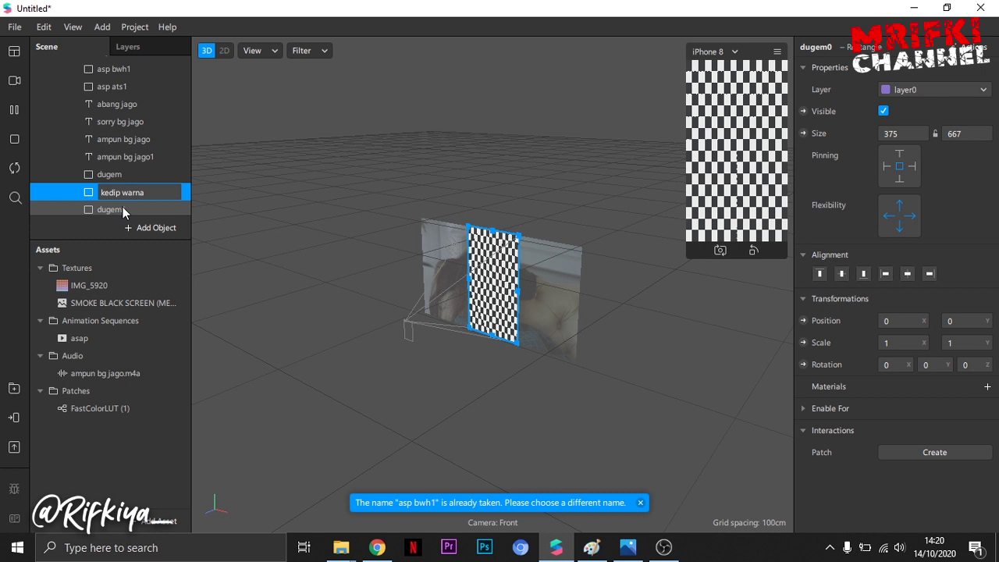
{"action": "left_click", "coordinate": [122, 210]}
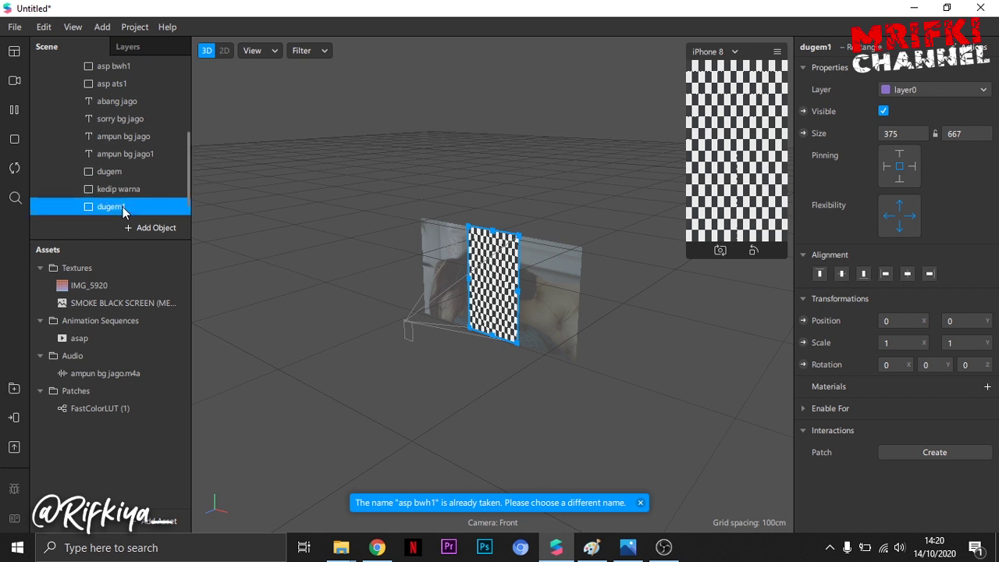
{"action": "double_click", "coordinate": [123, 209]}
{"action": "type", "text": "kedip"}
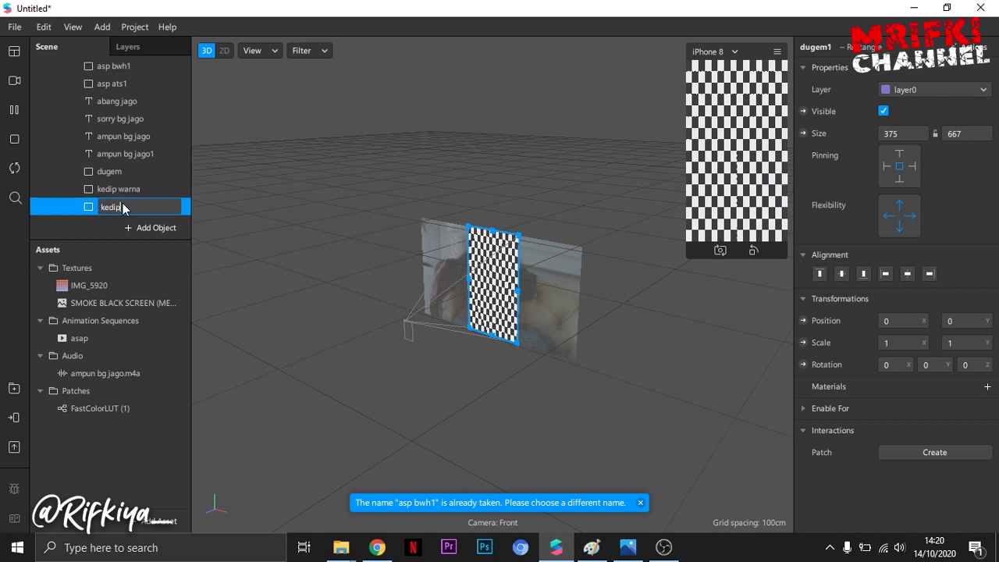
{"action": "left_click", "coordinate": [107, 195]}
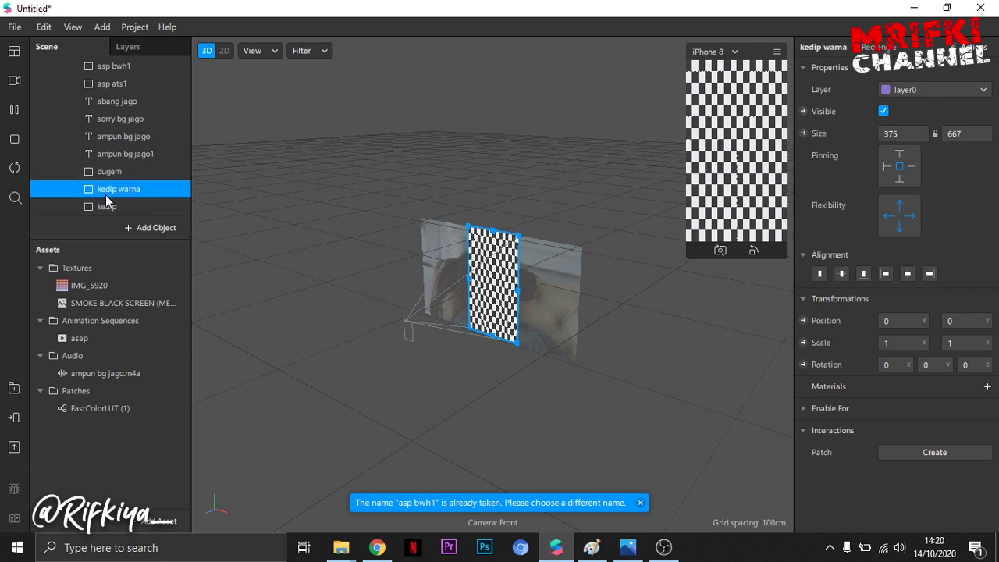
Add a new material to the lut rectangle
{"action": "scroll", "coordinate": [111, 200], "scroll_direction": "up", "scroll_amount": 2}
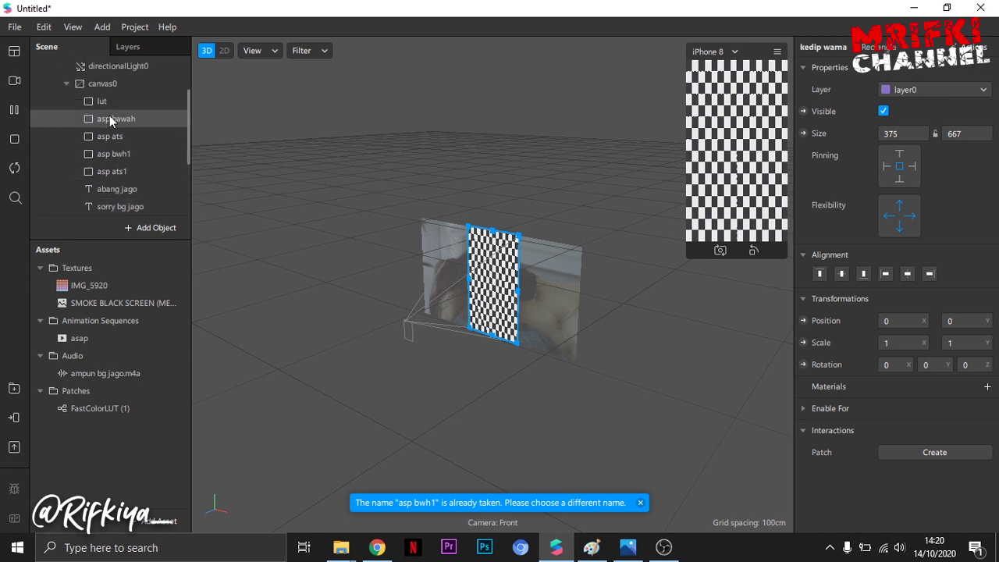
{"action": "left_click", "coordinate": [109, 101]}
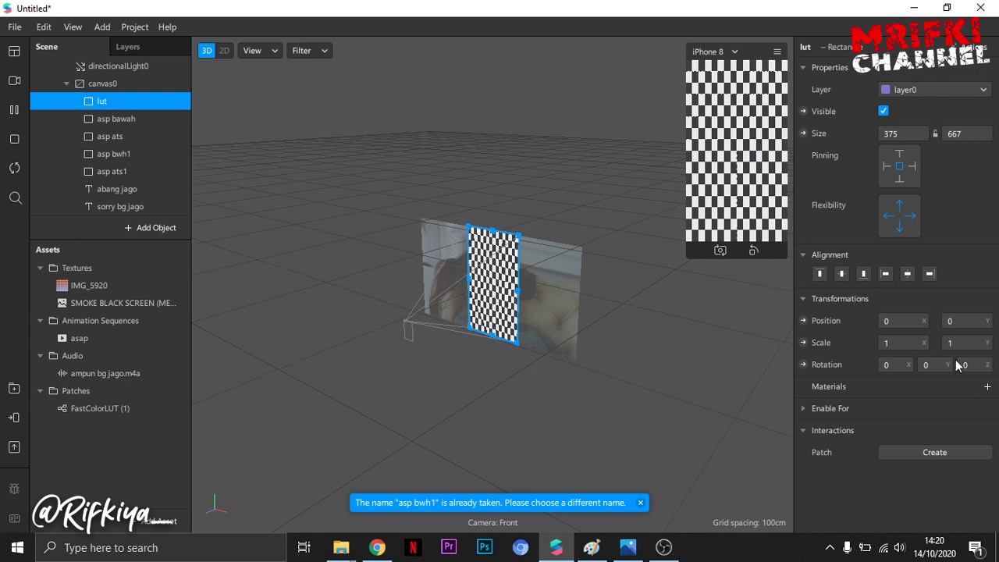
{"action": "left_click", "coordinate": [987, 386]}
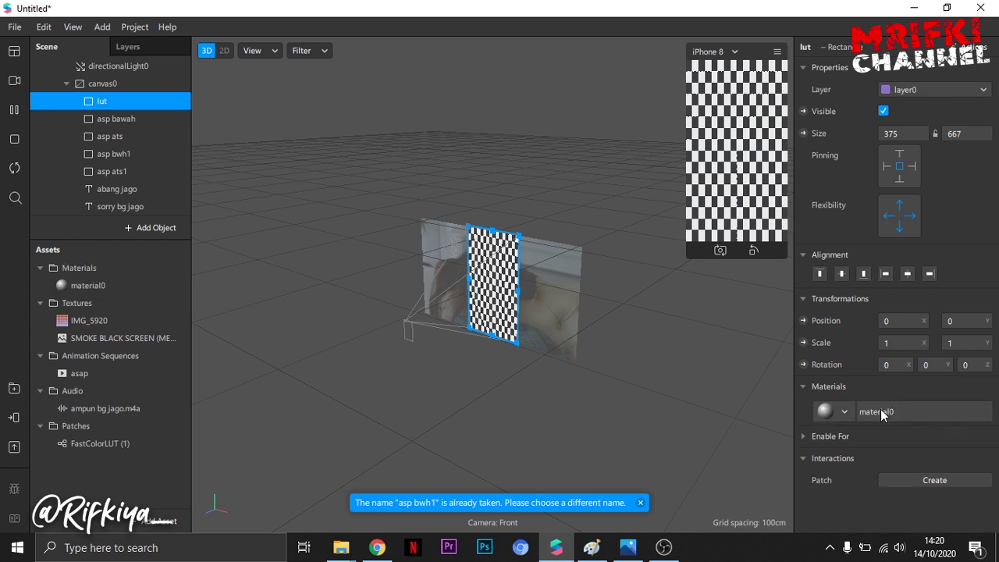
Rename the lut rectangle's new material as "lut" and set its shader type to Flat
{"action": "left_click", "coordinate": [89, 286]}
{"action": "left_click", "coordinate": [88, 288]}
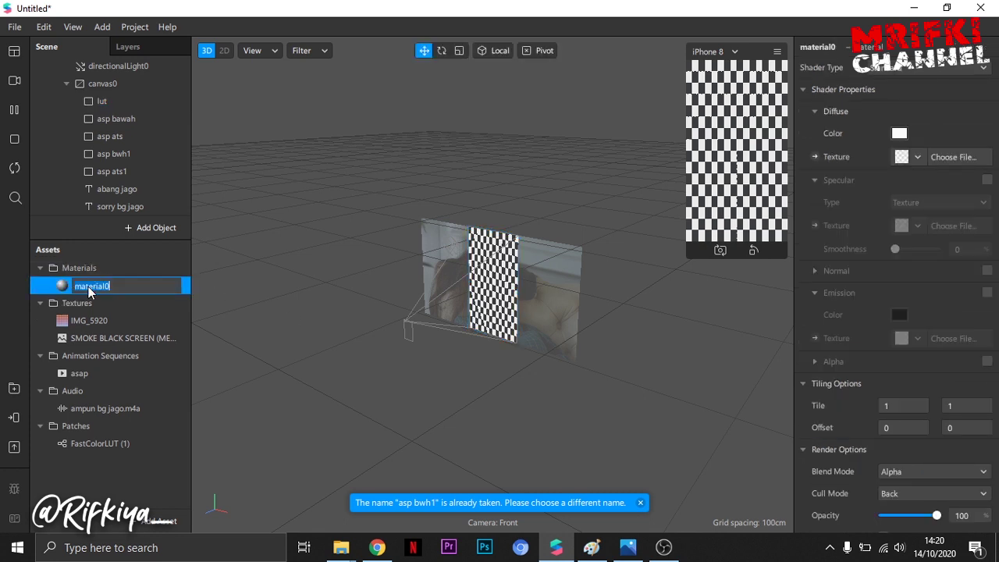
{"action": "type", "text": "lut"}
{"action": "key", "text": "Return"}
{"action": "left_click", "coordinate": [909, 67]}
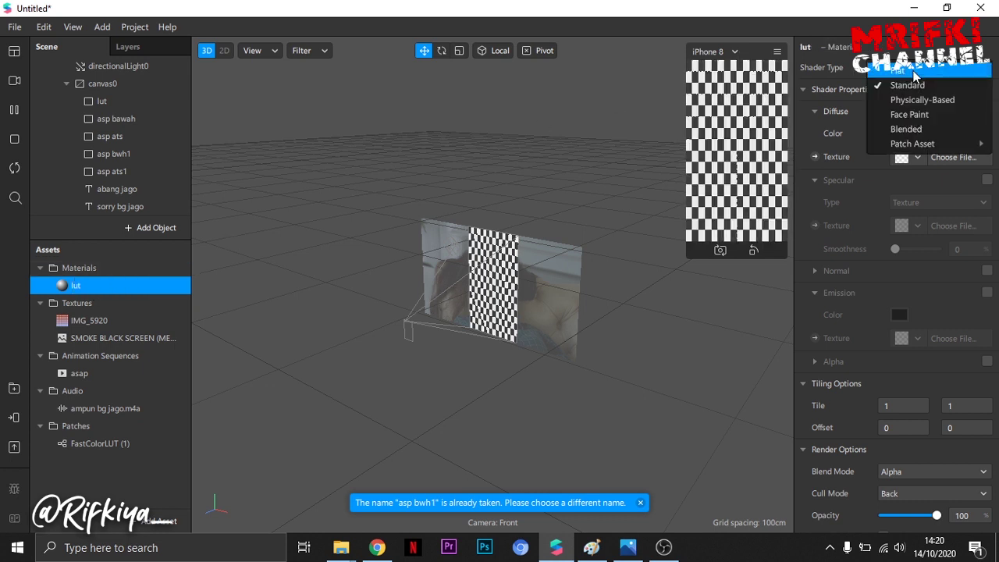
{"action": "left_click", "coordinate": [905, 71]}
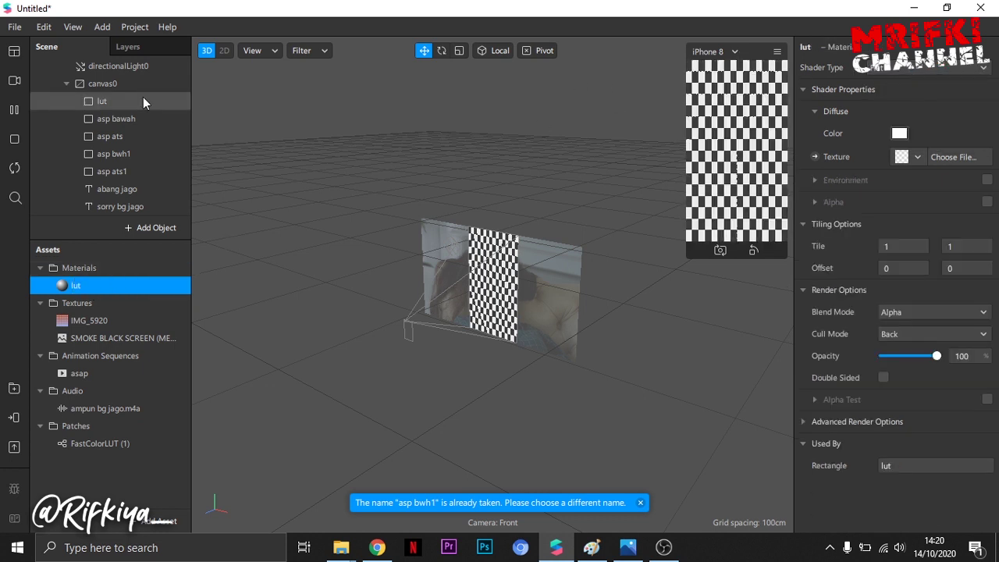
Enlarge the device preview and create a new material for the asp bawah rectangle
{"action": "double_click", "coordinate": [124, 122]}
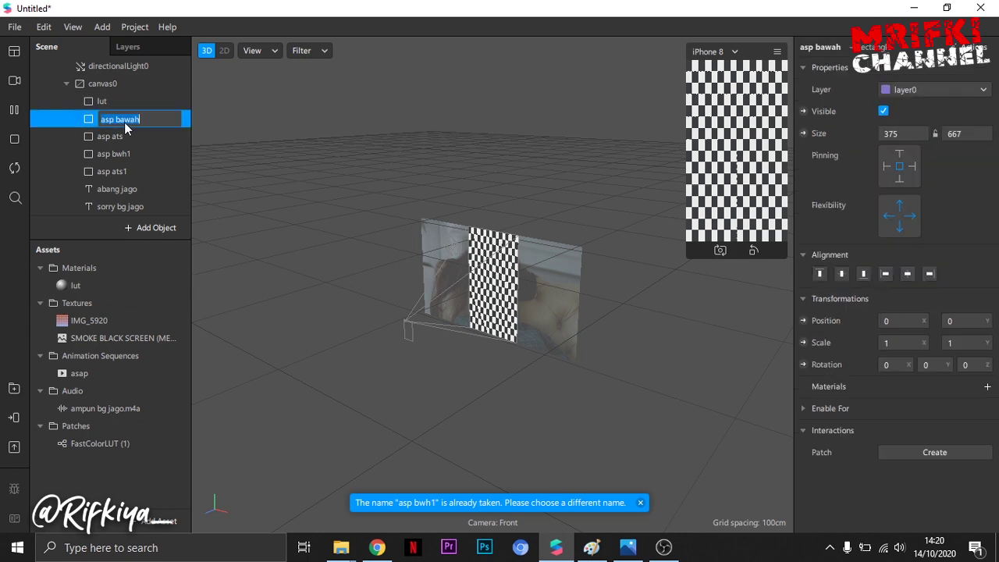
{"action": "key", "text": "Return"}
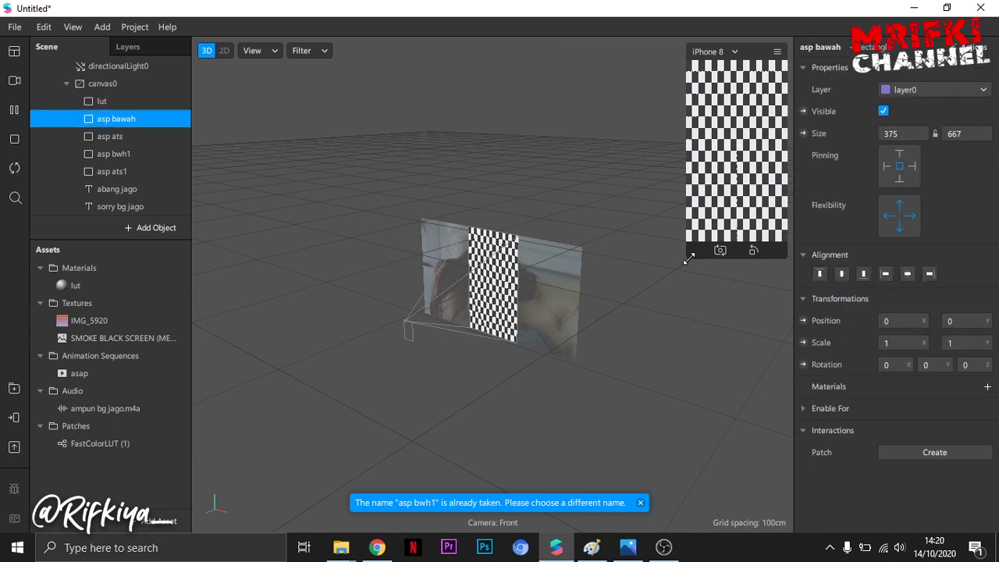
{"action": "left_click_drag", "start_coordinate": [687, 258], "coordinate": [567, 421]}
{"action": "left_click", "coordinate": [987, 387]}
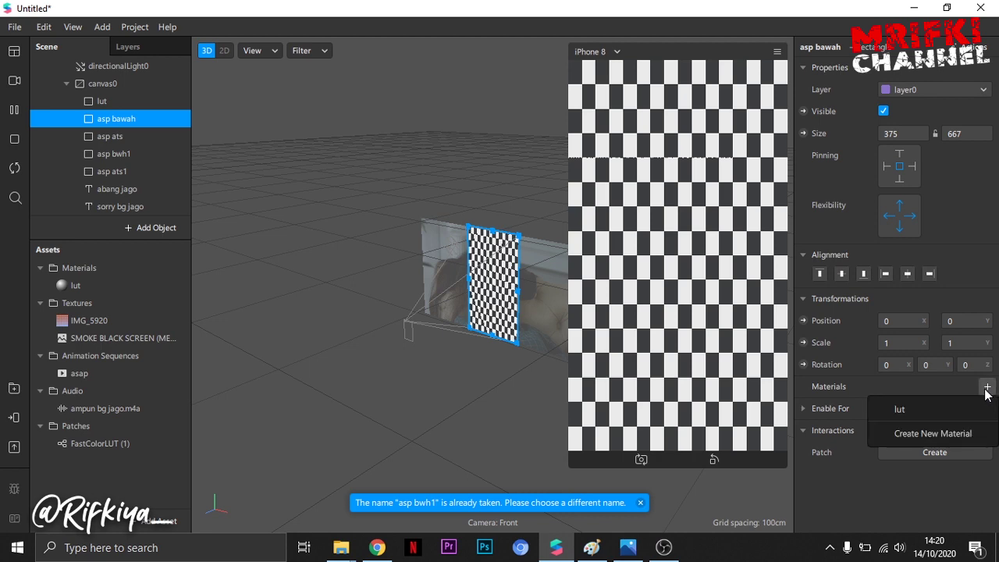
{"action": "left_click", "coordinate": [929, 435]}
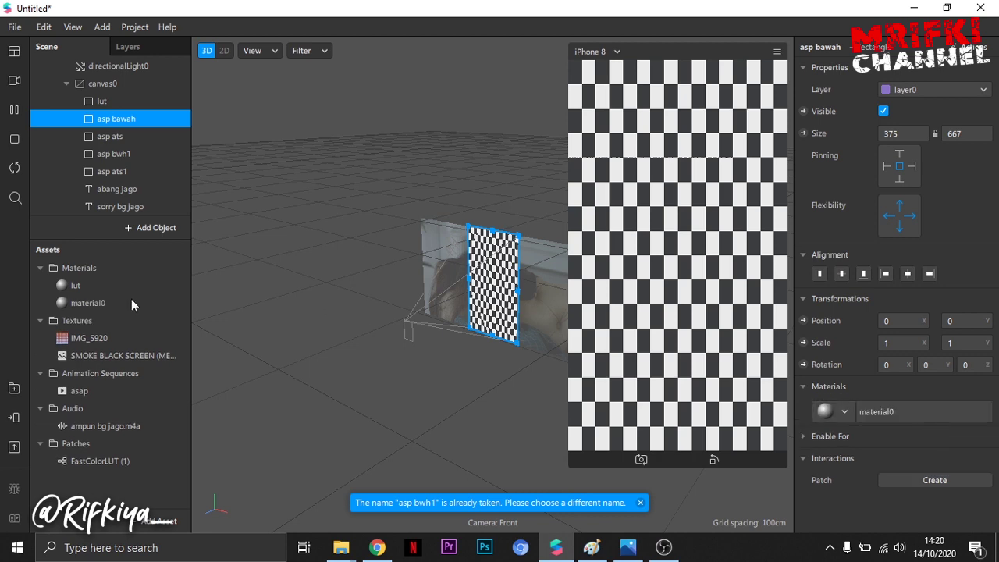
Rename the asp bawah rectangle's new material as "asp bawah" and set its shader type to Flat
{"action": "double_click", "coordinate": [92, 303]}
{"action": "type", "text": "a"}
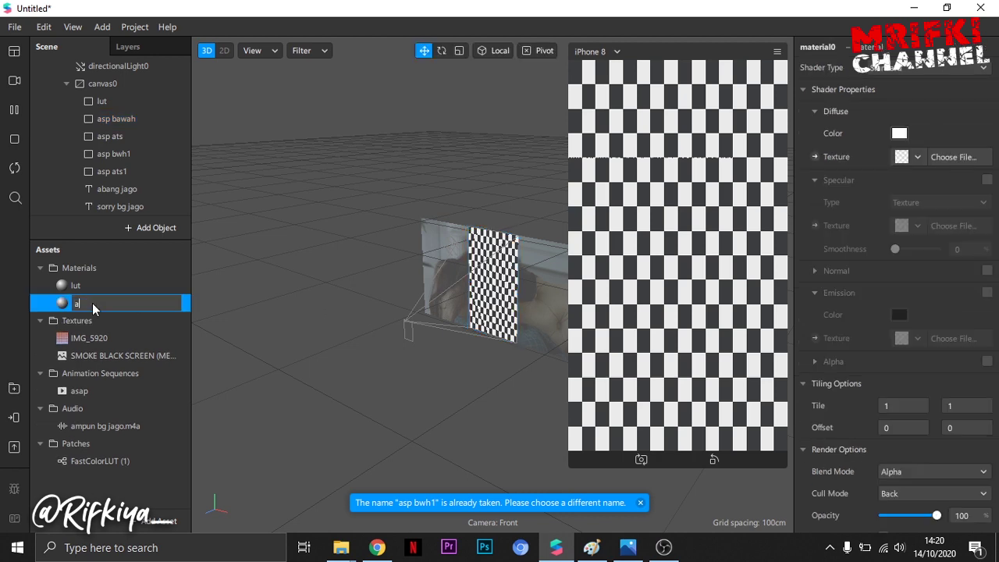
{"action": "type", "text": "sp bw"}
{"action": "key", "text": "Return"}
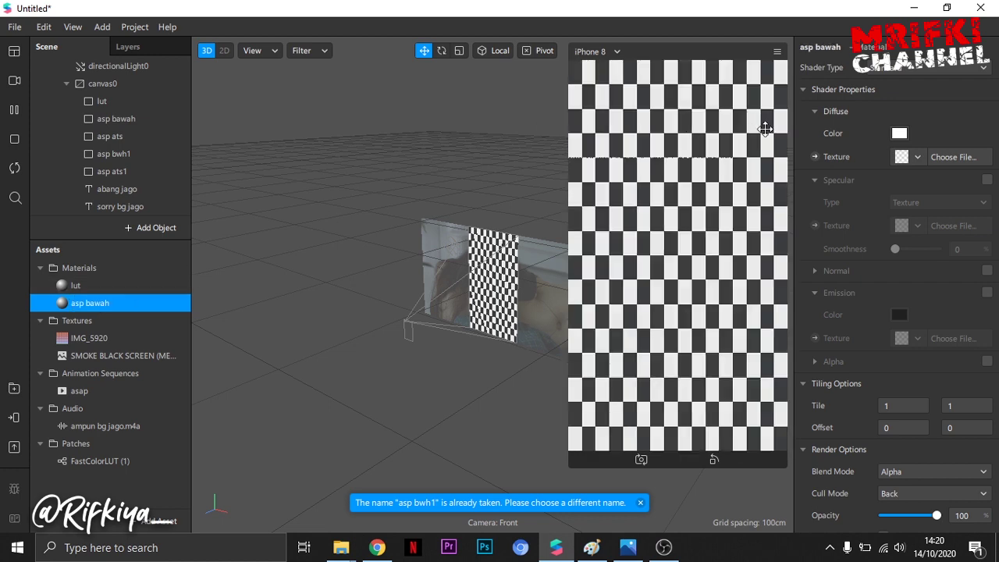
{"action": "left_click", "coordinate": [905, 69]}
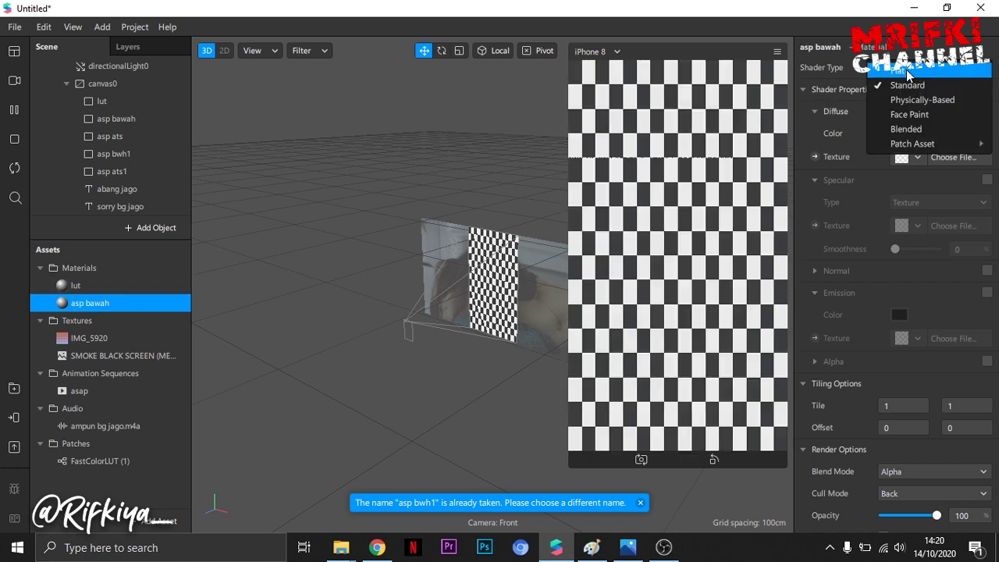
{"action": "left_click", "coordinate": [907, 69]}
{"action": "key", "text": "Return"}
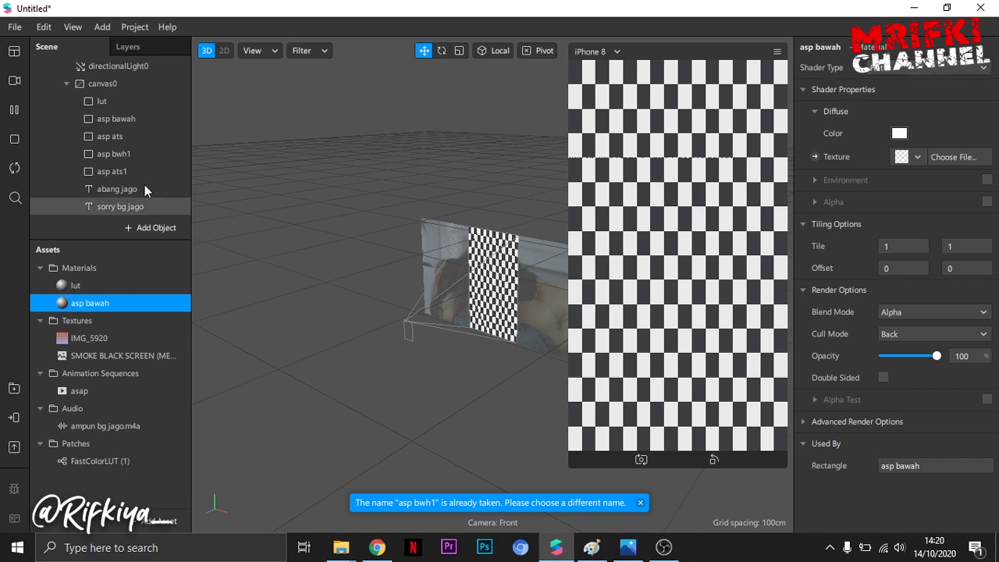
Create a new material for the asp ats rectangle
{"action": "left_click", "coordinate": [119, 137]}
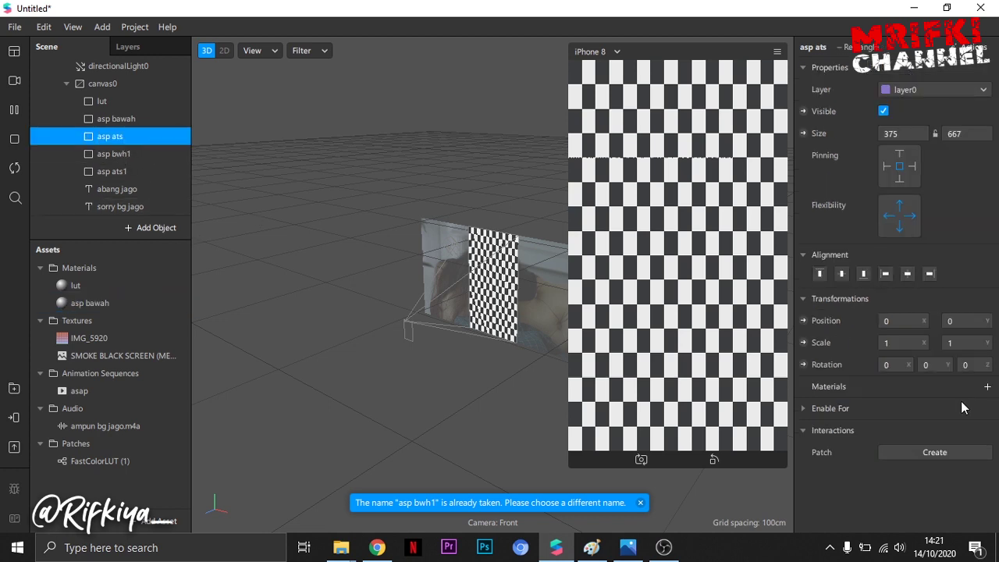
{"action": "left_click", "coordinate": [987, 386]}
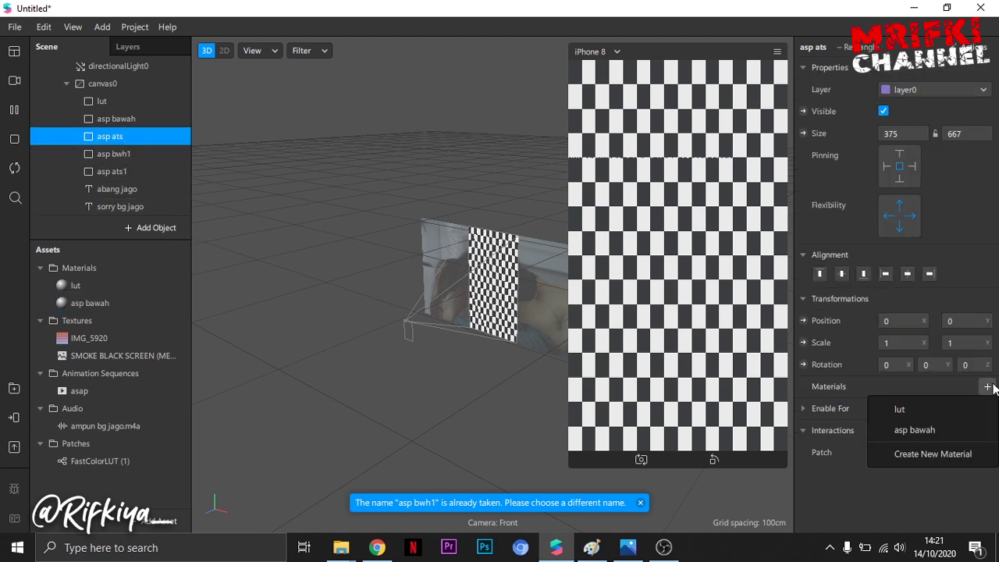
{"action": "left_click", "coordinate": [914, 453]}
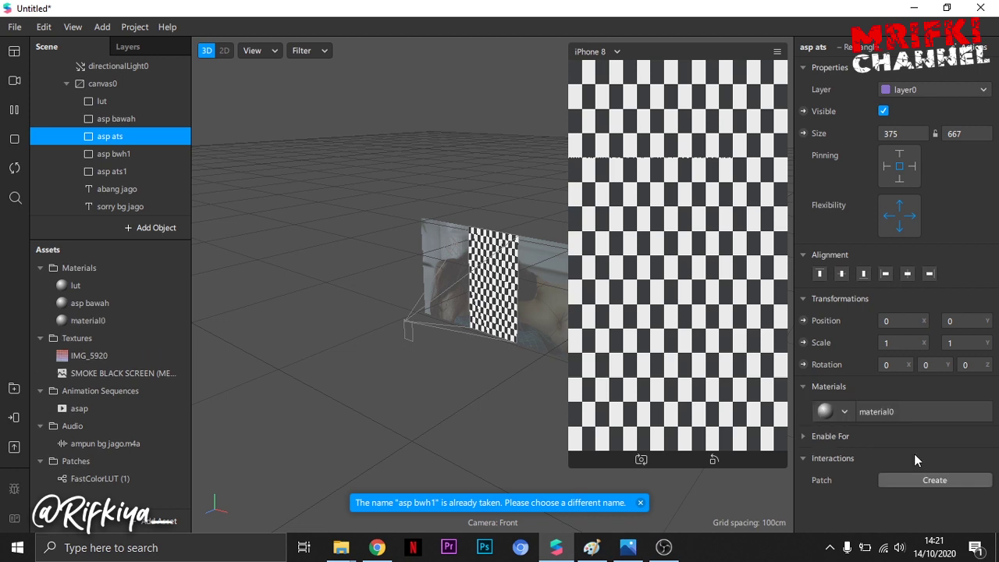
Rename the asp ats rectangle's new material as "asp atas" and set its shader type to Flat
{"action": "double_click", "coordinate": [86, 323]}
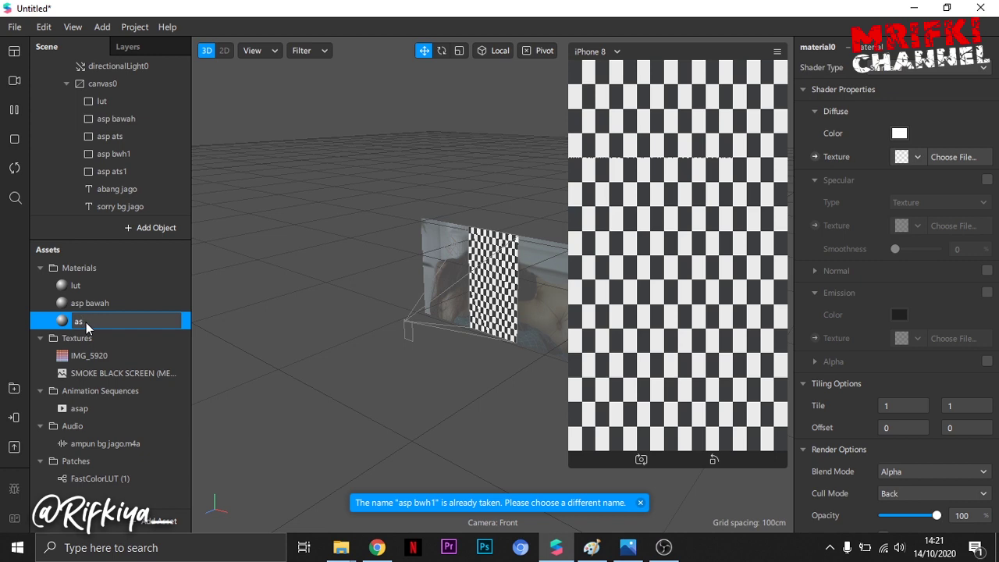
{"action": "type", "text": "asp atas"}
{"action": "key", "text": "Return"}
{"action": "left_click", "coordinate": [903, 69]}
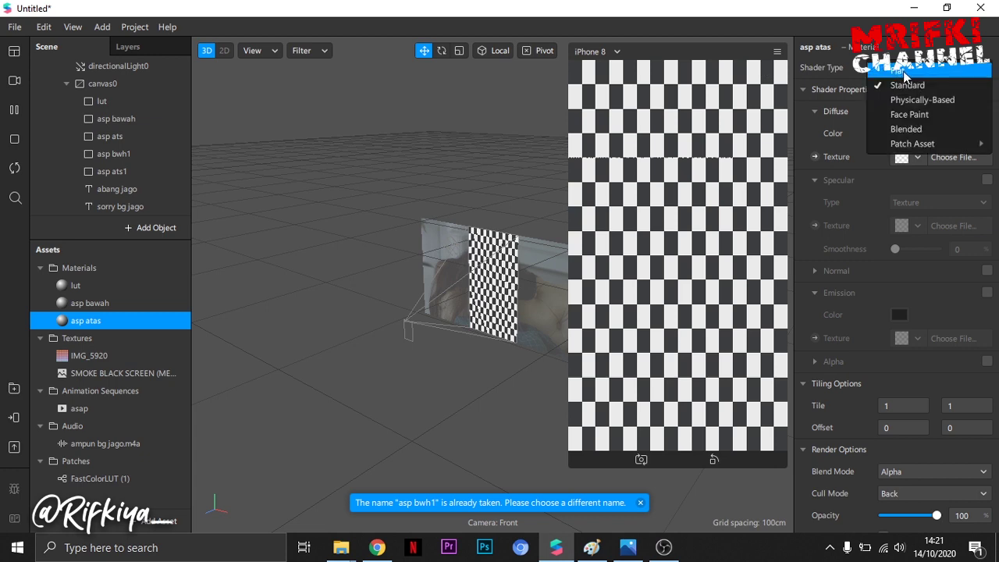
{"action": "left_click", "coordinate": [903, 71]}
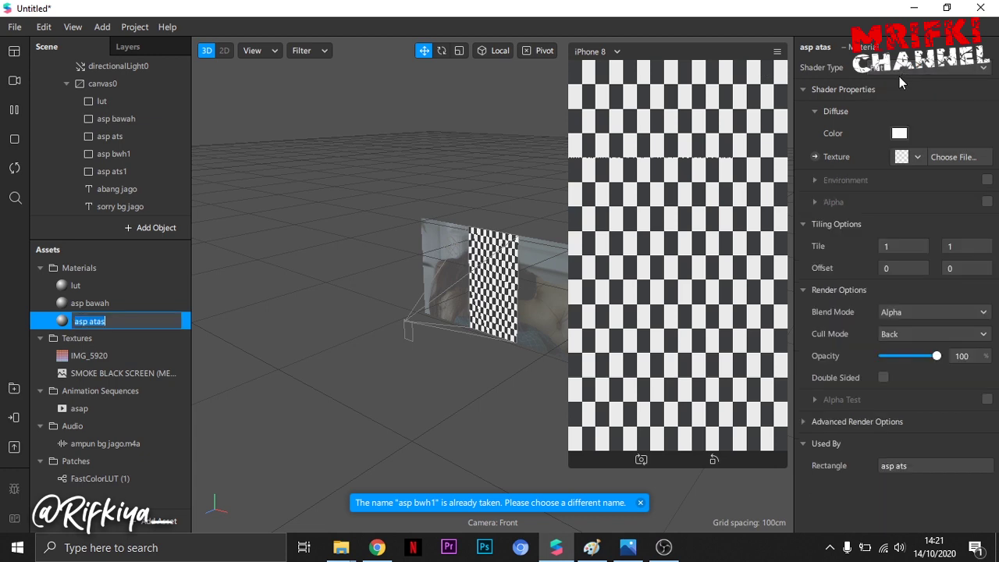
{"action": "left_click", "coordinate": [92, 319]}
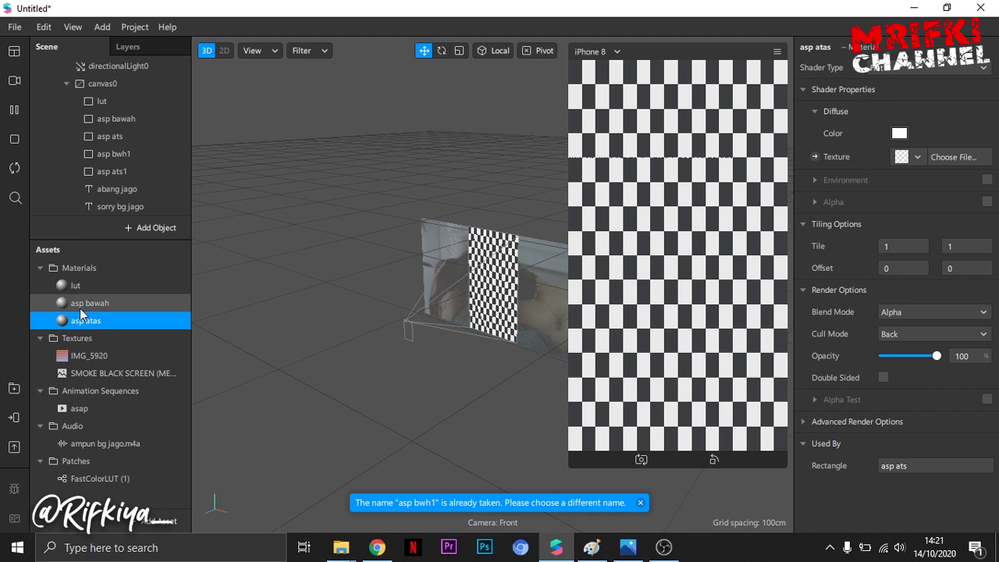
{"action": "left_click", "coordinate": [94, 304]}
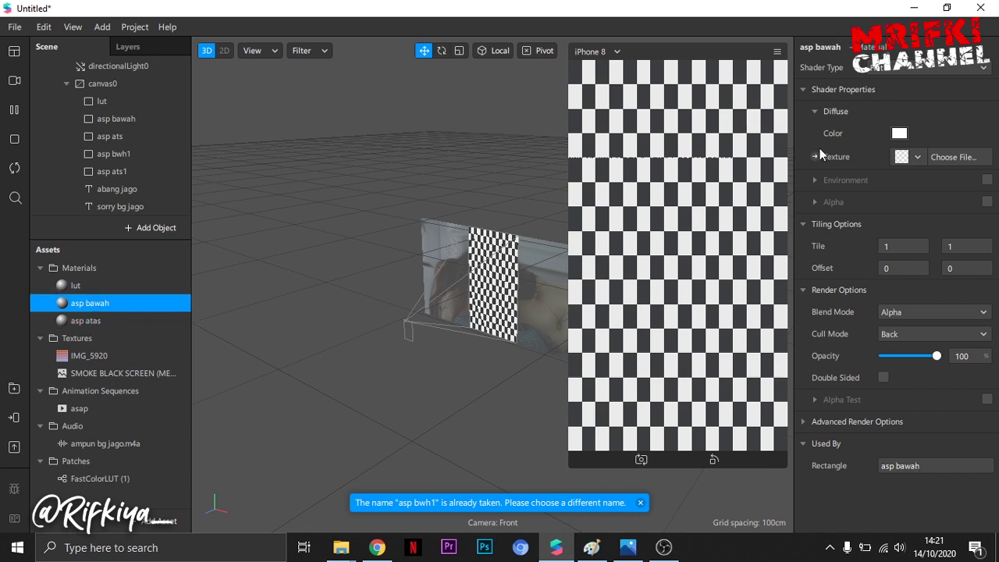
{"action": "left_click", "coordinate": [912, 157]}
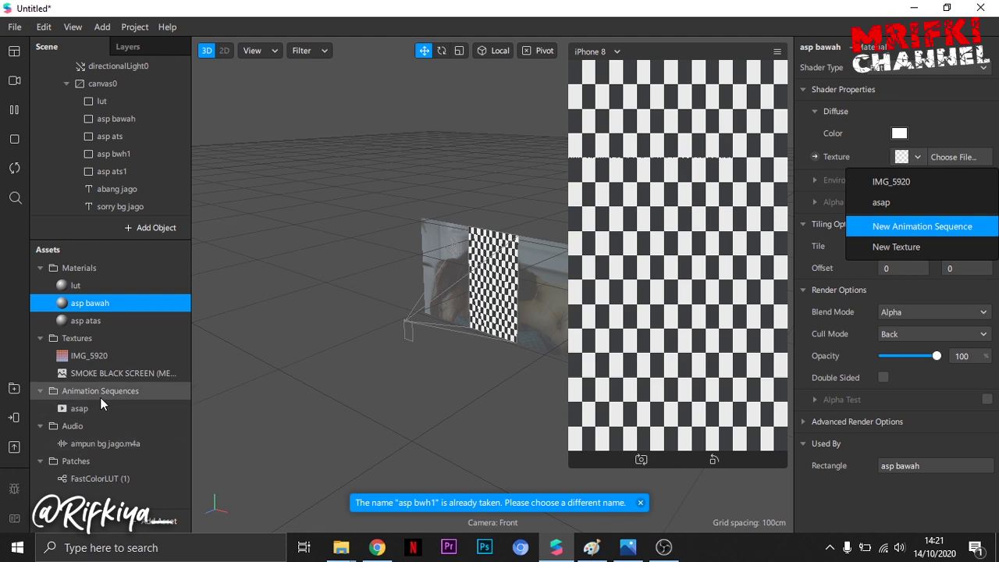
{"action": "left_click", "coordinate": [918, 225]}
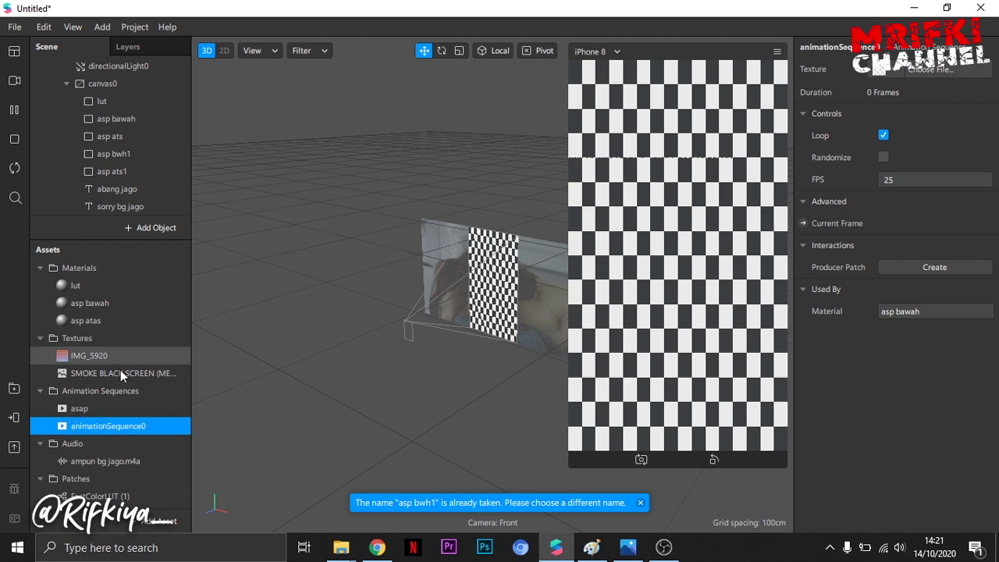
{"action": "left_click", "coordinate": [84, 405]}
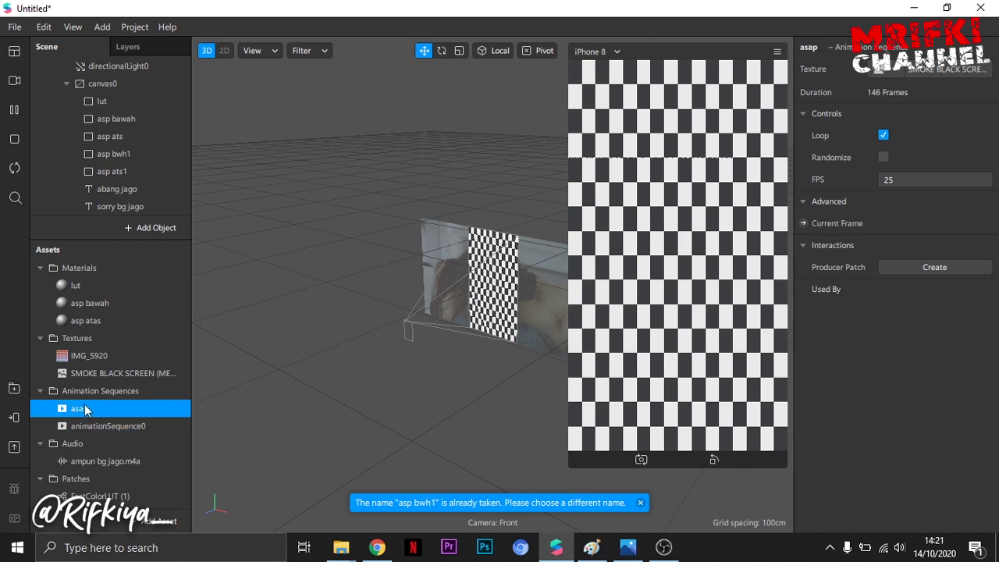
{"action": "left_click", "coordinate": [93, 431]}
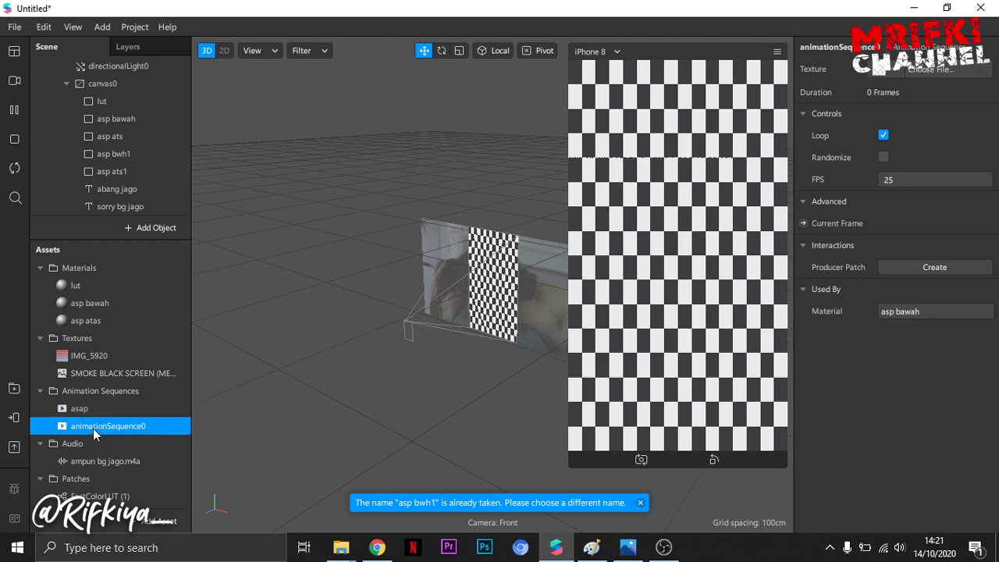
{"action": "key", "text": "Delete"}
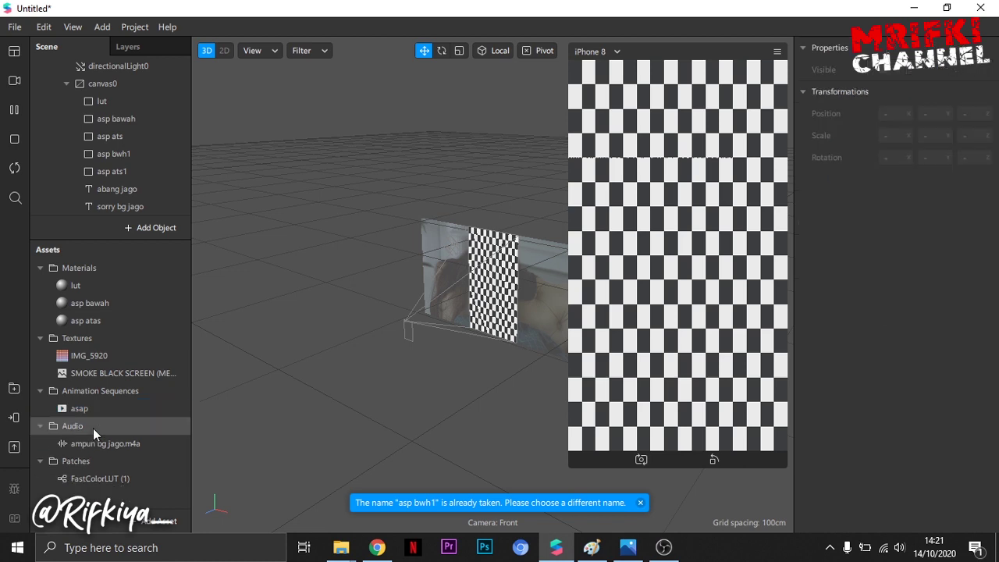
Assign the asap animation sequence as the diffuse texture of the asp bawah material
{"action": "left_click", "coordinate": [87, 320]}
{"action": "left_click", "coordinate": [96, 290]}
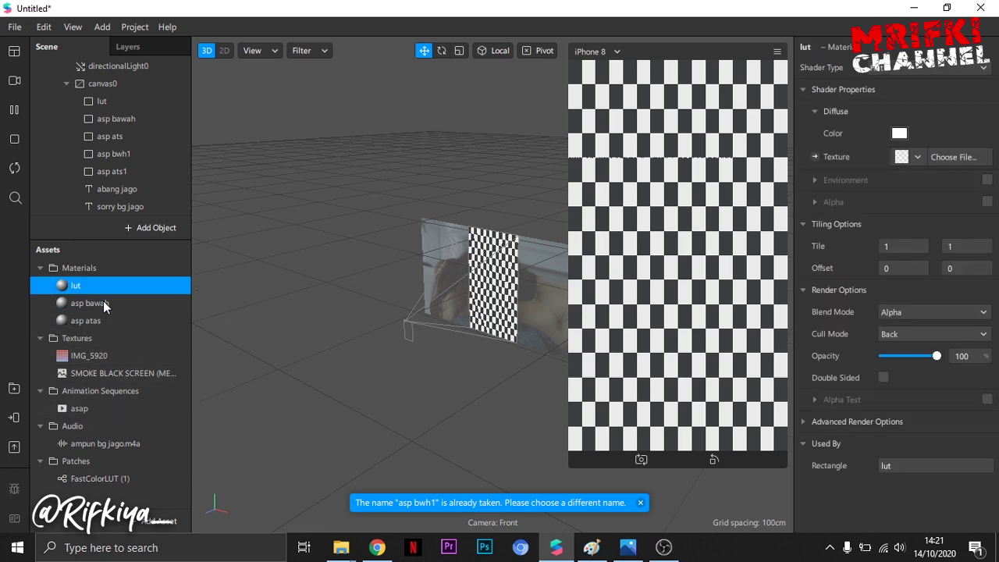
{"action": "left_click", "coordinate": [104, 304]}
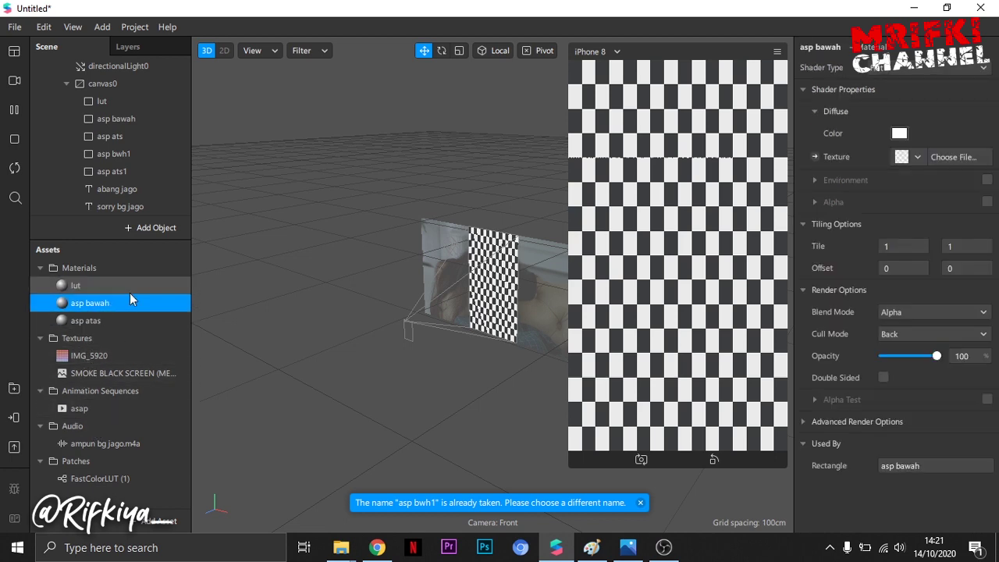
{"action": "left_click", "coordinate": [918, 157]}
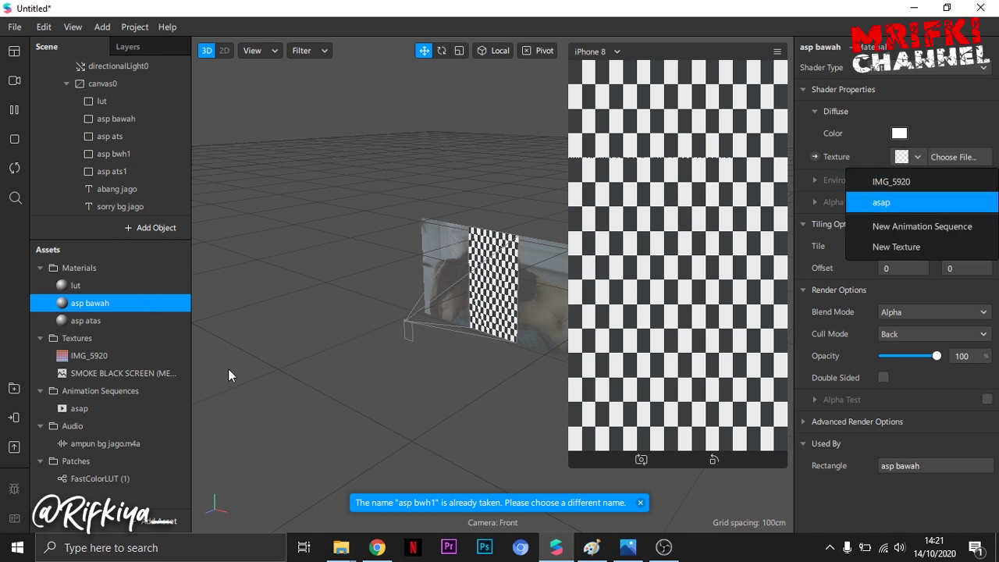
{"action": "left_click", "coordinate": [883, 207]}
Set the asap animation sequence's frame rate to 35 FPS
{"action": "left_click", "coordinate": [99, 404]}
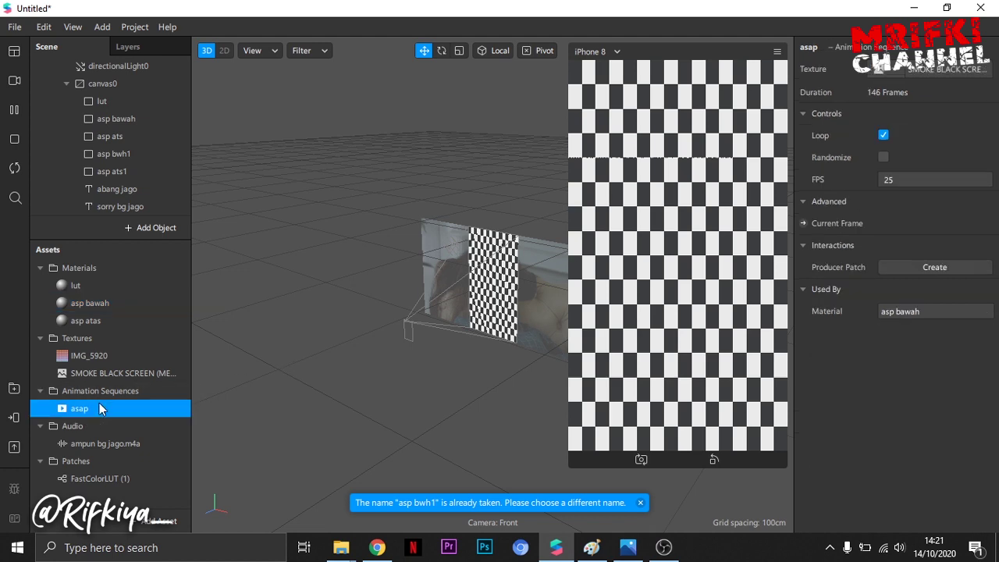
{"action": "left_click", "coordinate": [900, 180]}
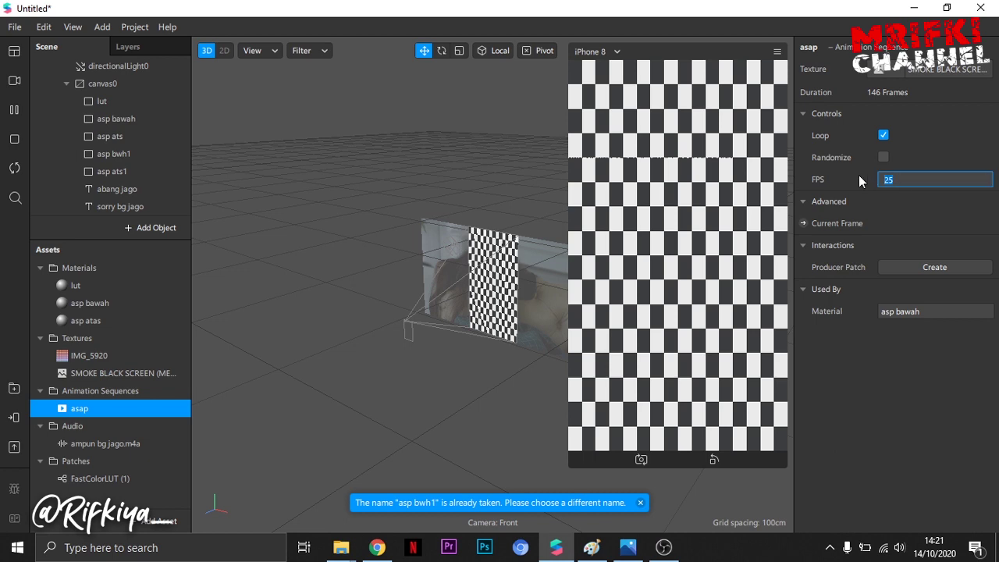
{"action": "type", "text": "35"}
{"action": "left_click", "coordinate": [452, 399]}
{"action": "left_click", "coordinate": [426, 422]}
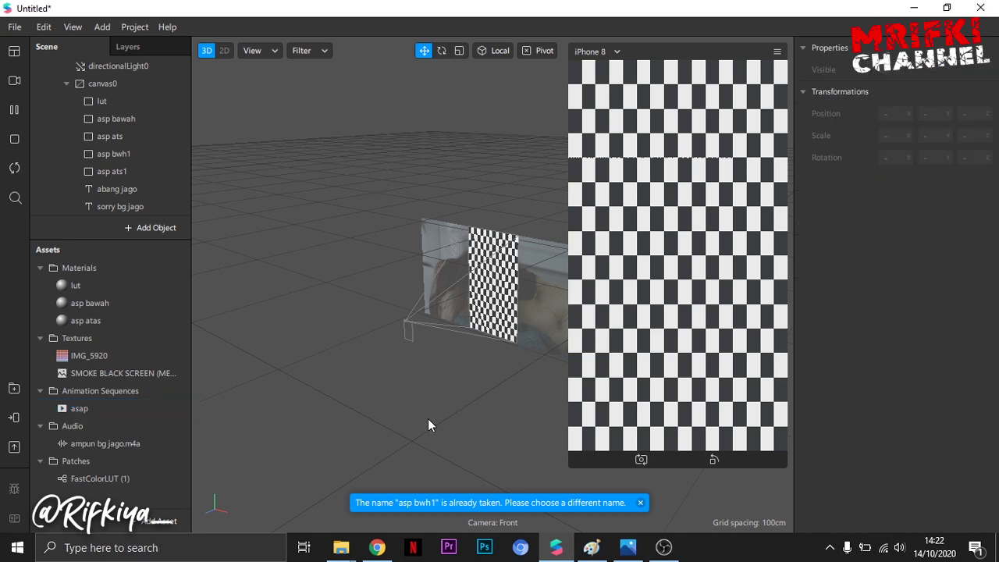
{"action": "left_click", "coordinate": [100, 406]}
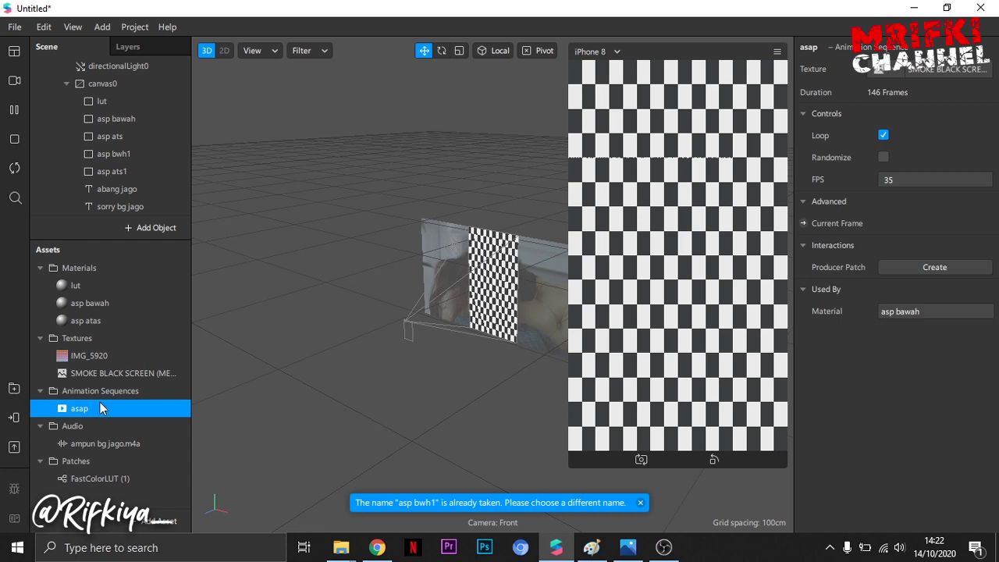
Assign the asap animation sequence as the diffuse texture of the asp atas material
{"action": "left_click", "coordinate": [87, 302]}
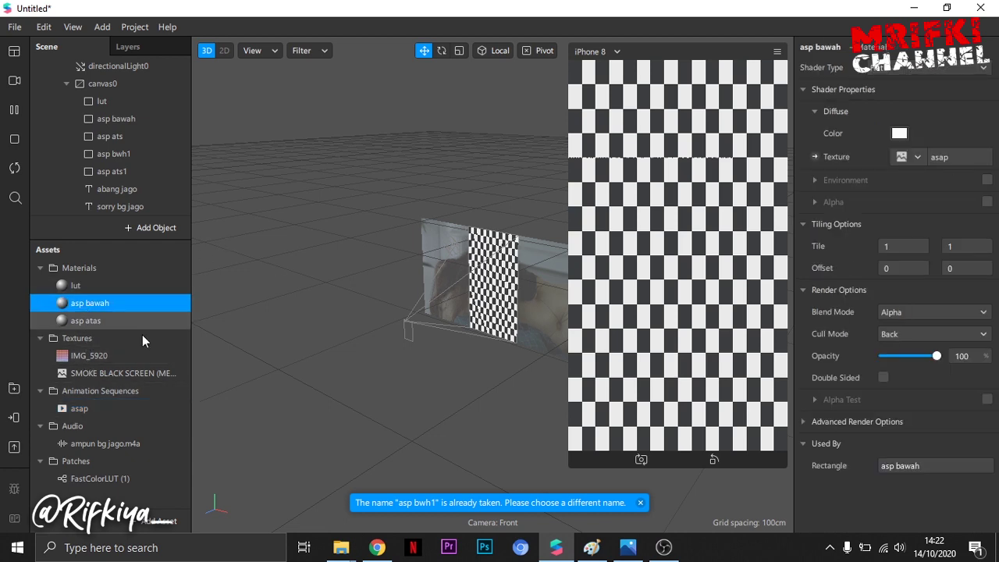
{"action": "left_click", "coordinate": [112, 321]}
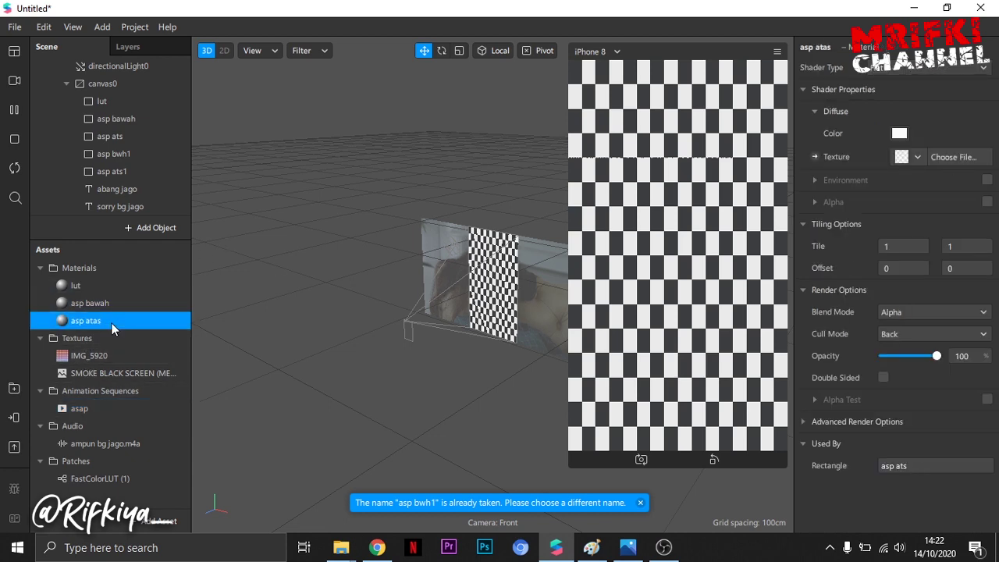
{"action": "left_click", "coordinate": [917, 157]}
{"action": "left_click", "coordinate": [880, 202]}
Make the lut rectangle visible
{"action": "left_click", "coordinate": [102, 303]}
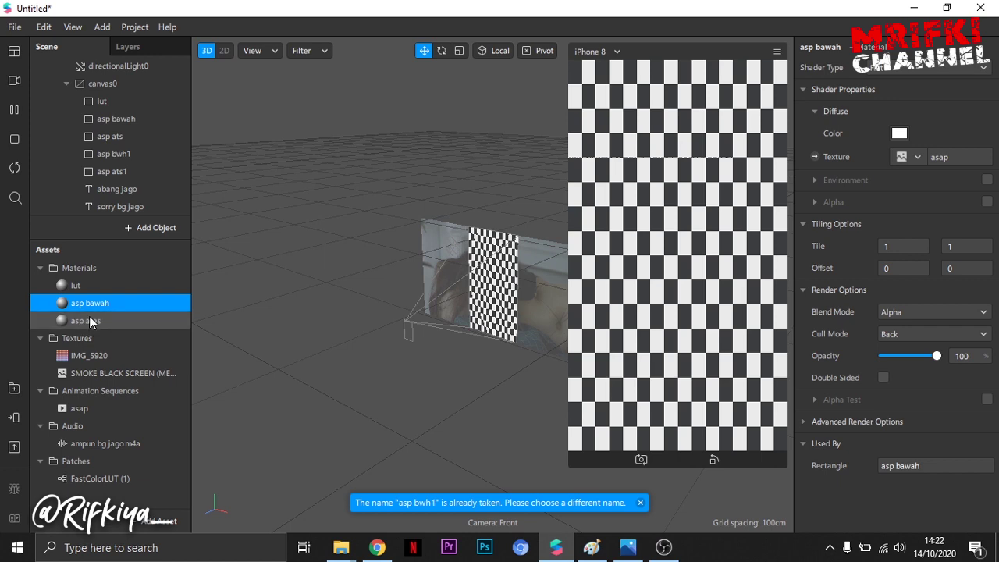
{"action": "left_click", "coordinate": [105, 101]}
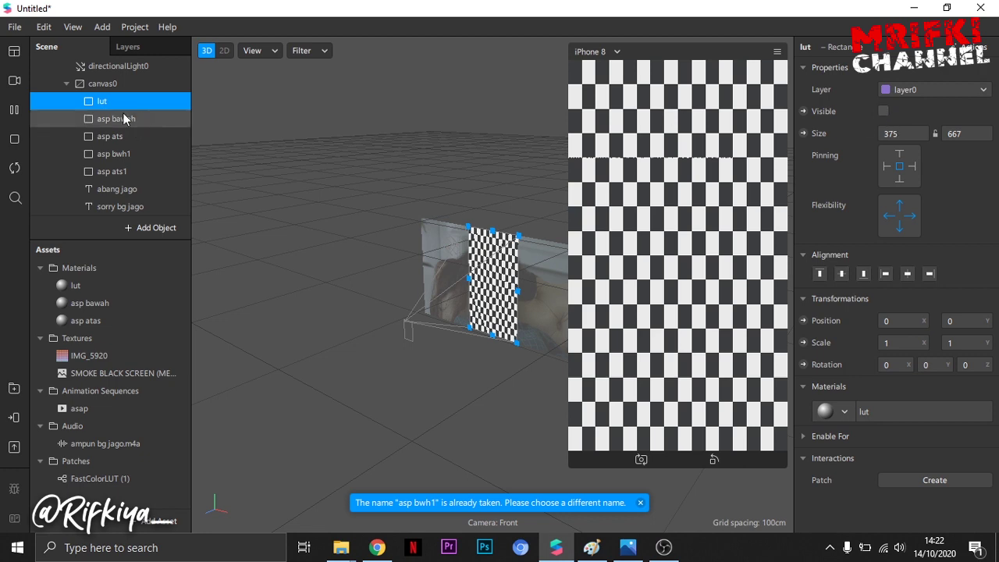
{"action": "left_click", "coordinate": [884, 111]}
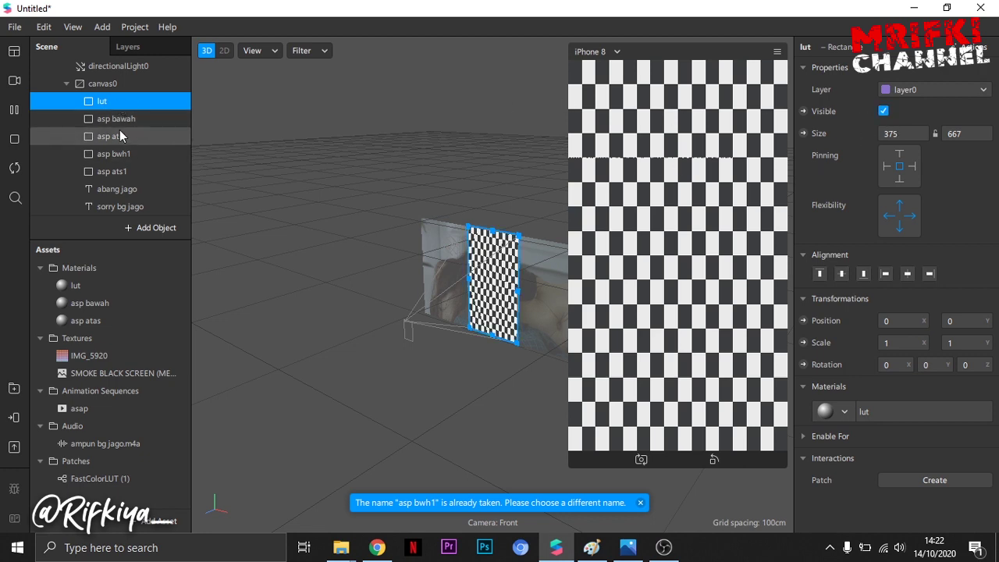
Assign the existing asp bawah material to the asp bwh1 rectangle and the asp atas material to the asp ats1 rectangle
{"action": "left_click", "coordinate": [121, 153]}
{"action": "left_click", "coordinate": [121, 171], "text": "ctrl"}
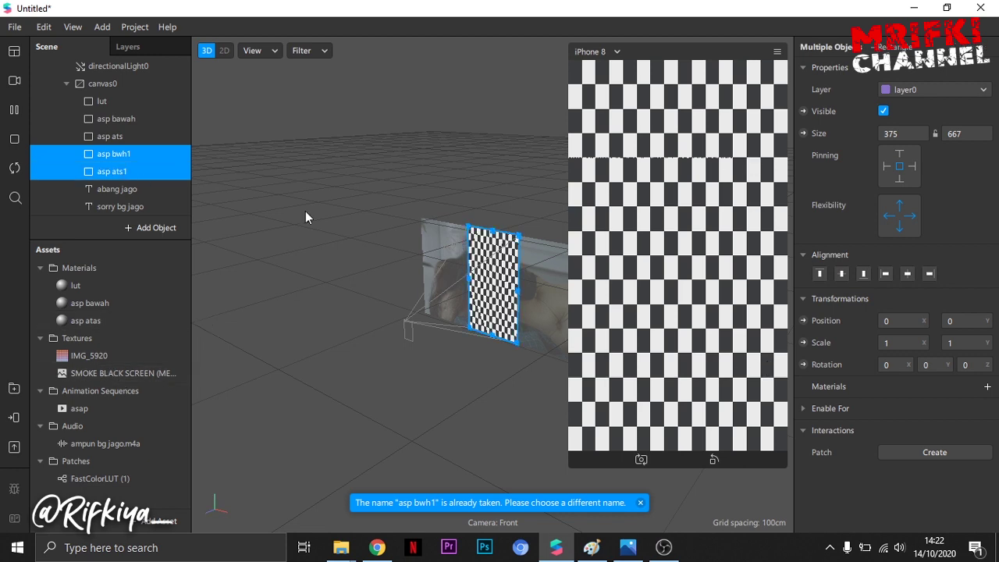
{"action": "left_click", "coordinate": [117, 154]}
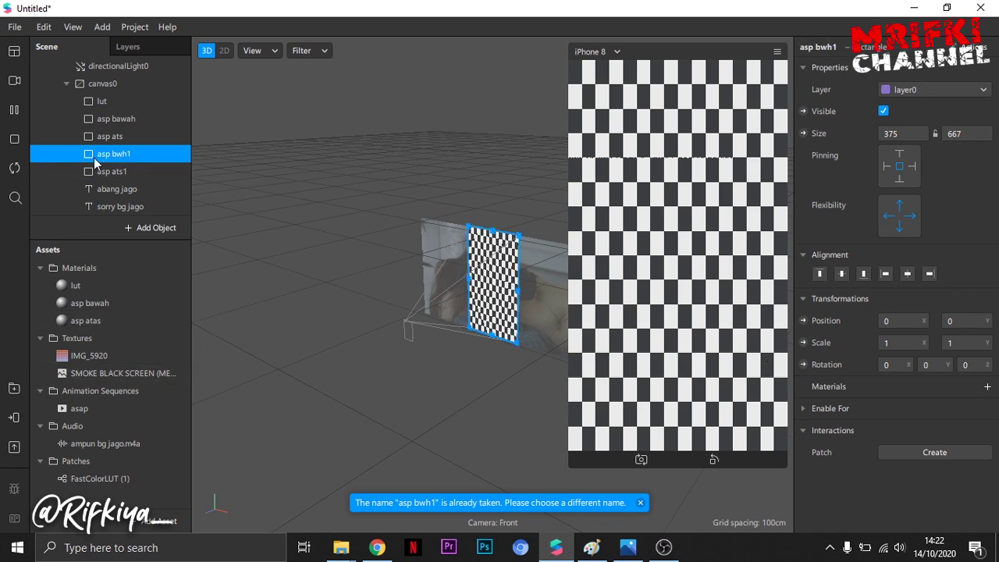
{"action": "left_click", "coordinate": [988, 387]}
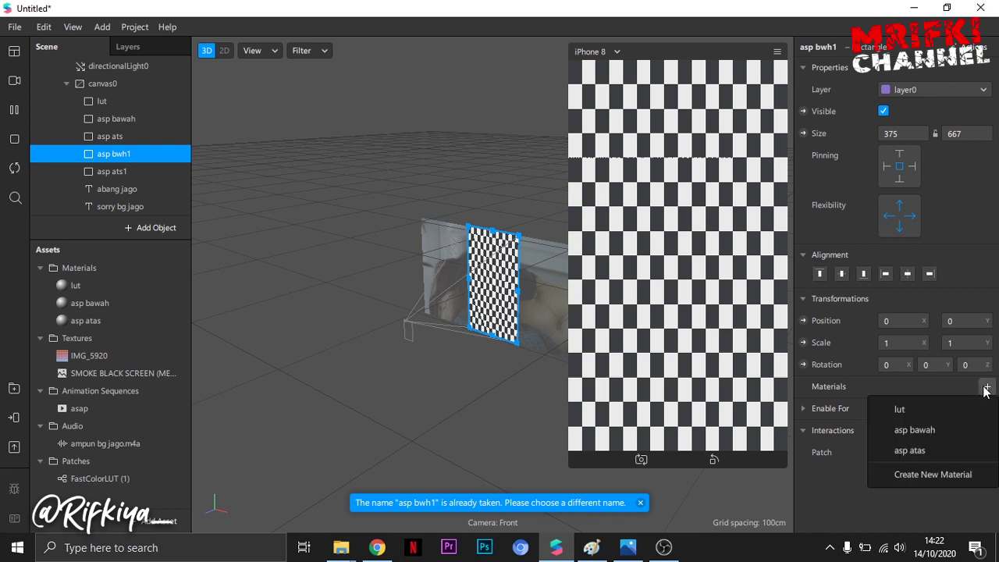
{"action": "left_click", "coordinate": [914, 430]}
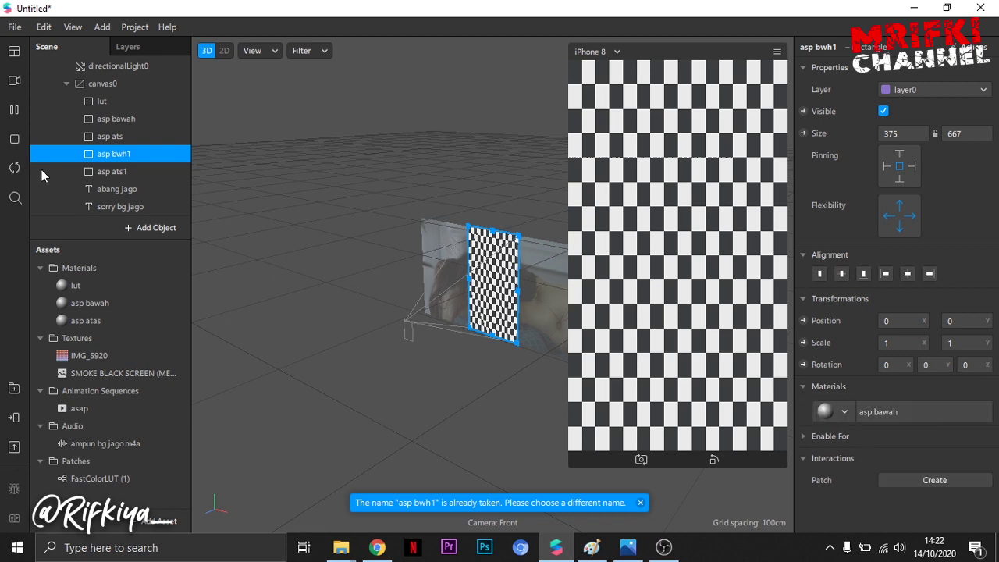
{"action": "left_click", "coordinate": [111, 171]}
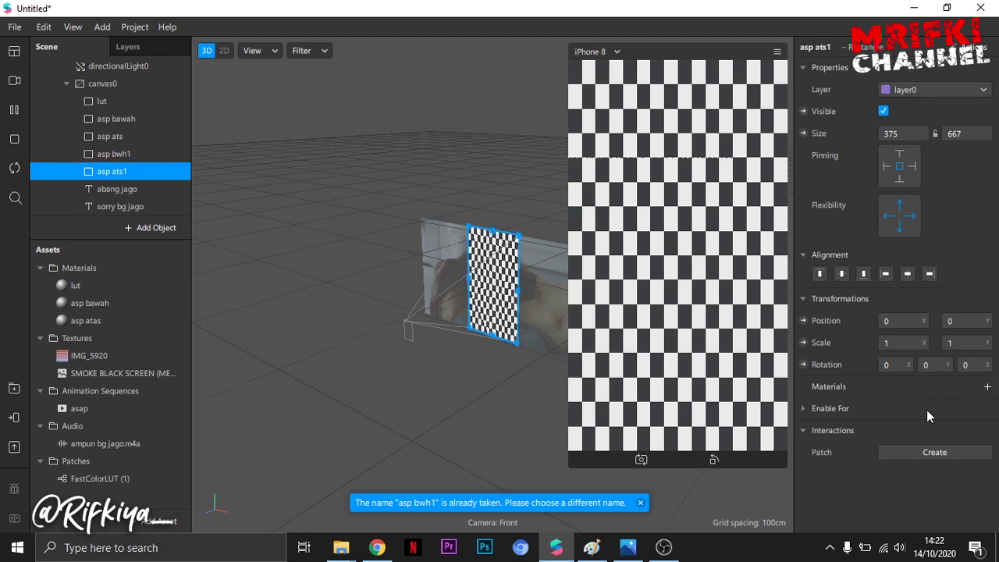
{"action": "left_click", "coordinate": [987, 386]}
{"action": "left_click", "coordinate": [911, 448]}
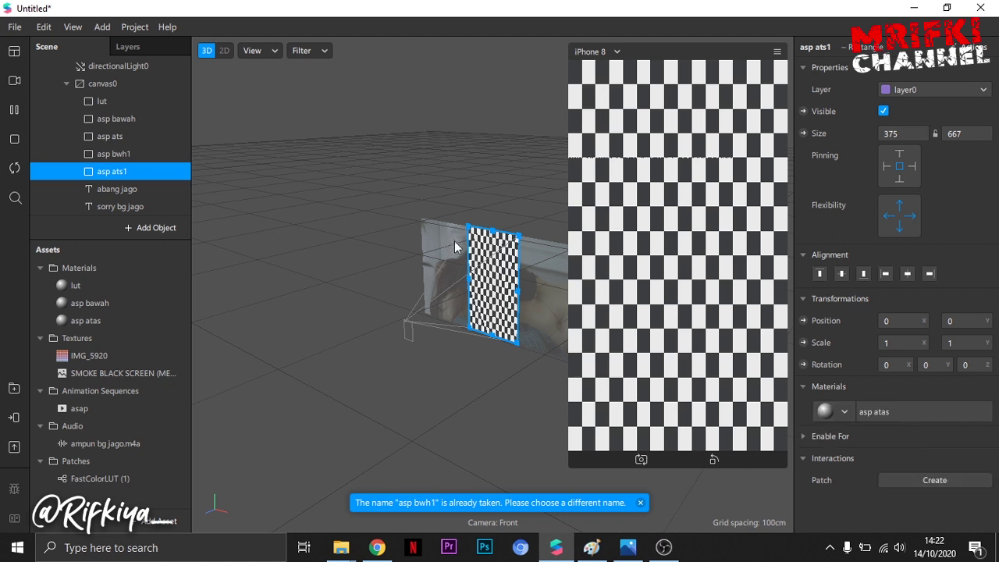
Hide the dugem, kedip warna and kedip rectangles together and shrink the device preview
{"action": "scroll", "coordinate": [120, 150], "scroll_direction": "down", "scroll_amount": 3}
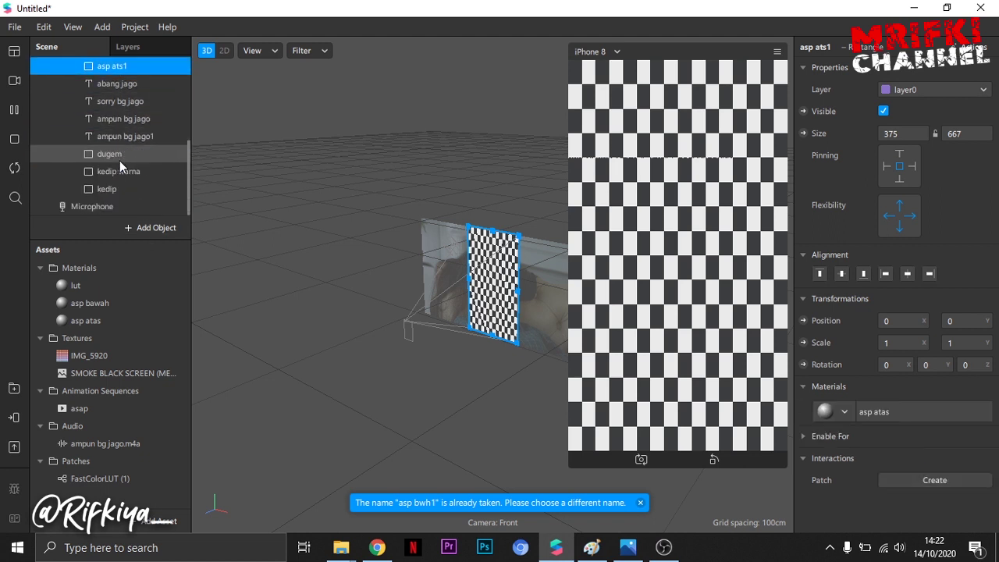
{"action": "left_click", "coordinate": [117, 161]}
{"action": "left_click", "coordinate": [114, 173], "text": "shift"}
{"action": "left_click", "coordinate": [86, 189], "text": "shift"}
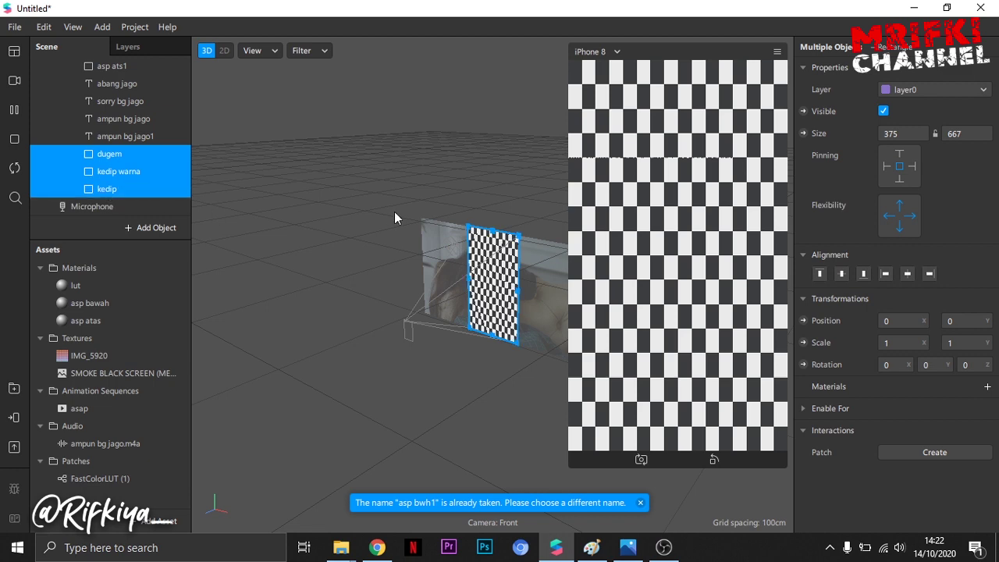
{"action": "left_click", "coordinate": [884, 111]}
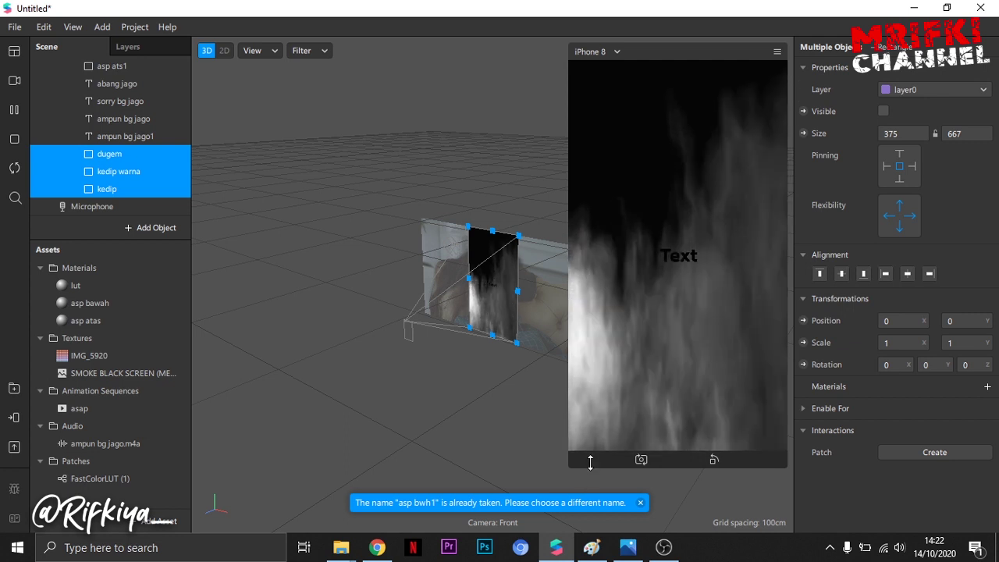
{"action": "left_click_drag", "start_coordinate": [590, 462], "coordinate": [649, 323]}
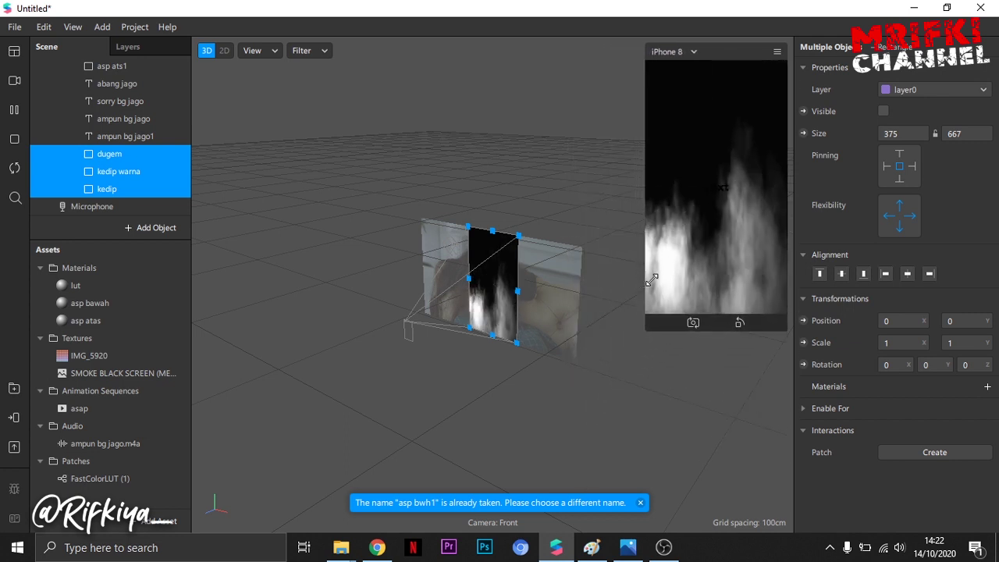
Resize the asp bawah, asp ats, asp bwh1 and asp ats1 rectangles together to about 1052 wide and 782 high
{"action": "left_click", "coordinate": [265, 51]}
{"action": "left_click", "coordinate": [270, 179]}
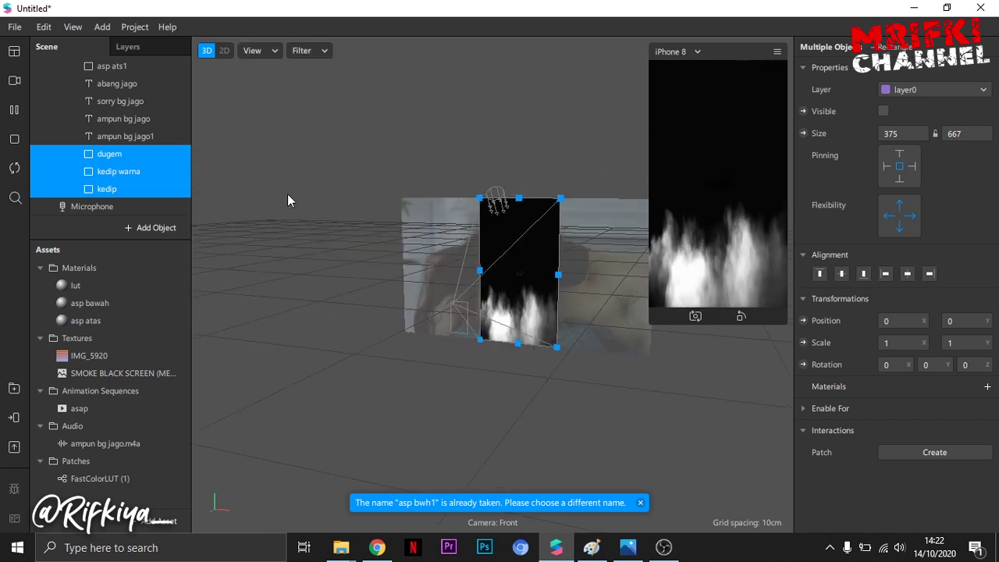
{"action": "scroll", "coordinate": [110, 121], "scroll_direction": "up", "scroll_amount": 5}
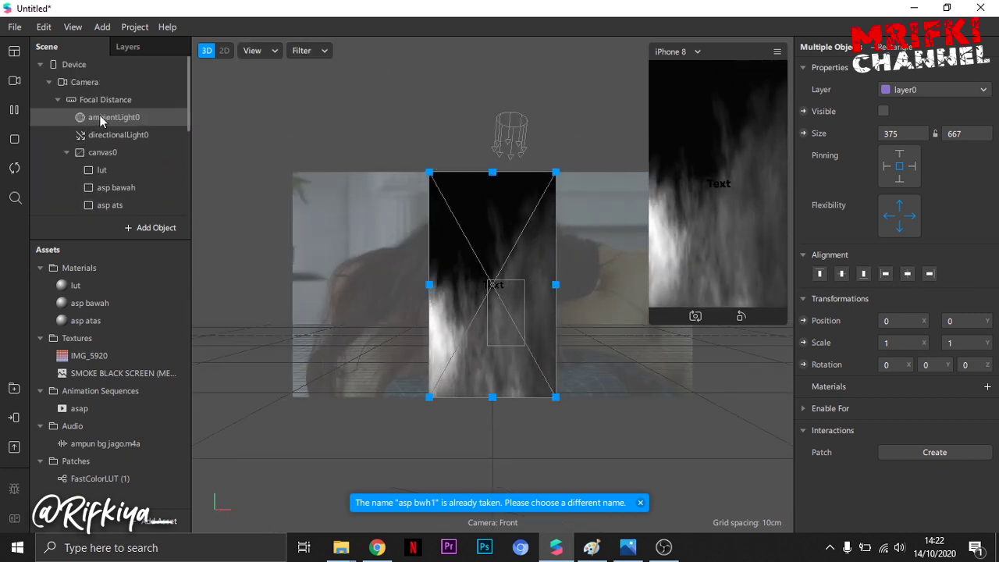
{"action": "scroll", "coordinate": [100, 121], "scroll_direction": "down", "scroll_amount": 3}
{"action": "left_click", "coordinate": [113, 130]}
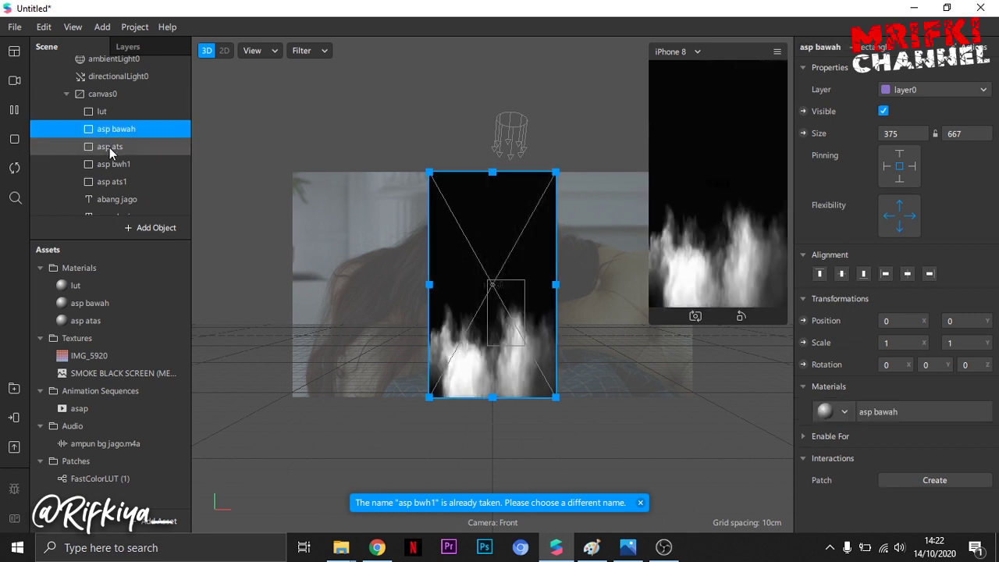
{"action": "left_click", "coordinate": [114, 164], "text": "shift"}
{"action": "left_click", "coordinate": [114, 181], "text": "shift"}
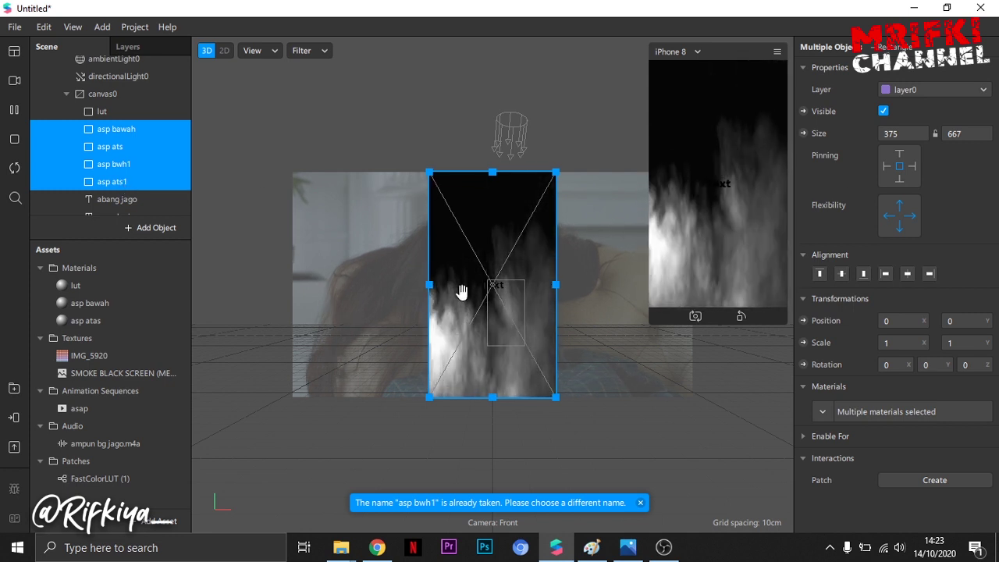
{"action": "left_click_drag", "start_coordinate": [650, 325], "coordinate": [738, 161]}
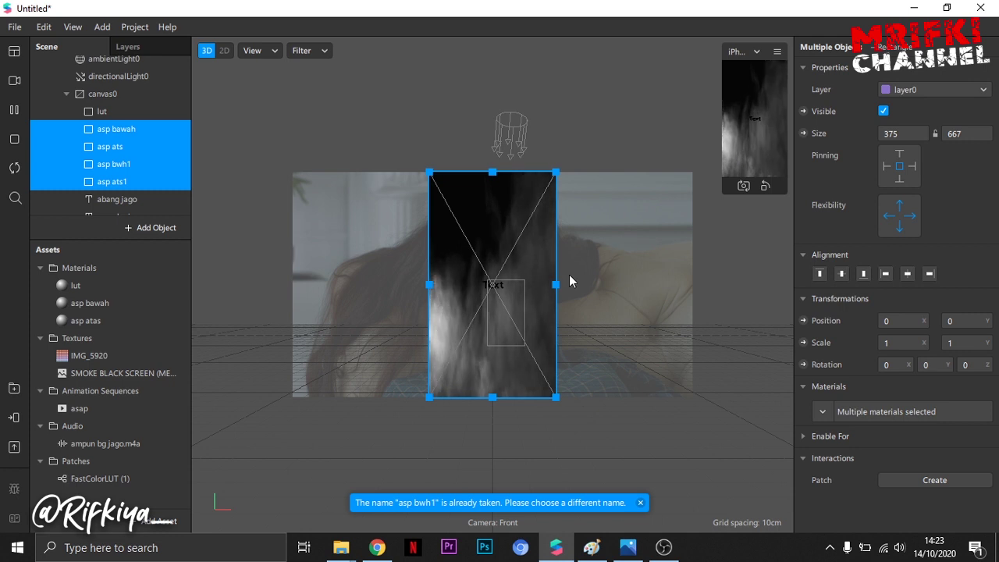
{"action": "left_click_drag", "start_coordinate": [555, 284], "coordinate": [676, 286]}
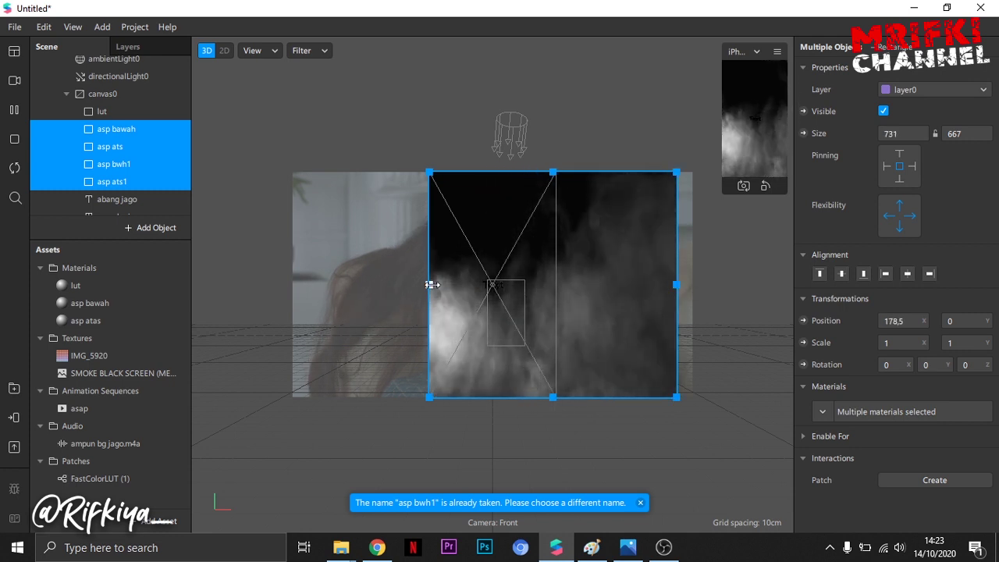
{"action": "left_click_drag", "start_coordinate": [432, 285], "coordinate": [321, 286]}
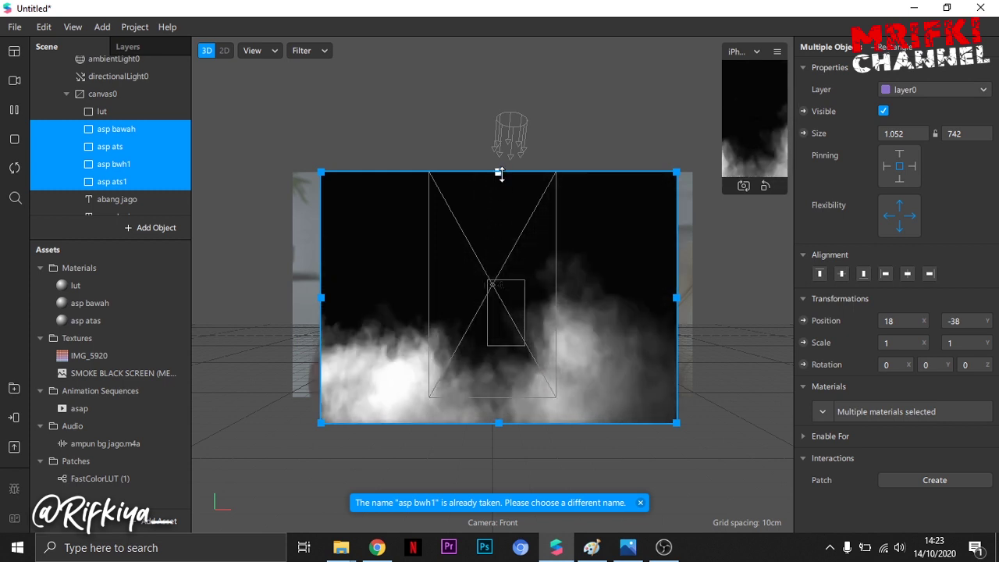
{"action": "mouse_move", "coordinate": [499, 173]}
{"action": "left_mouse_down"}
{"action": "mouse_move", "coordinate": [499, 153]}
{"action": "mouse_move", "coordinate": [500, 172]}
{"action": "left_mouse_up"}
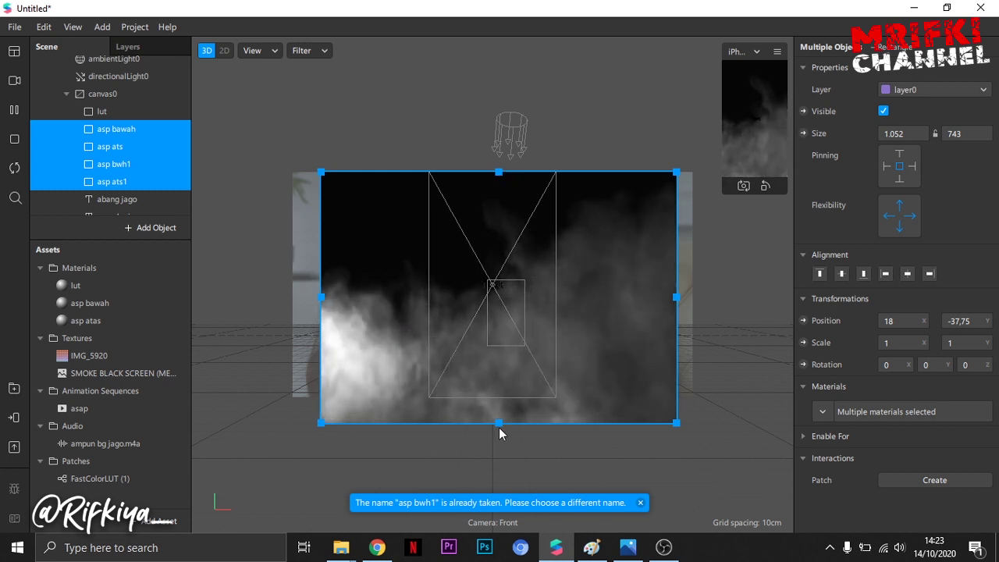
{"action": "left_click_drag", "start_coordinate": [500, 422], "coordinate": [499, 435]}
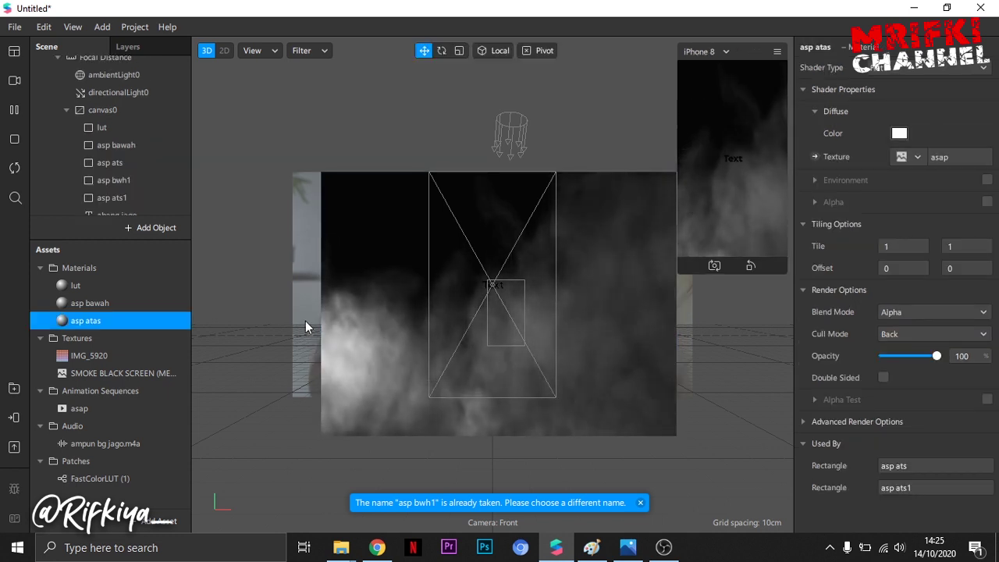
Set the blend mode of the asp bawah and asp atas materials to Screen
{"action": "left_click", "coordinate": [90, 303], "text": "ctrl"}
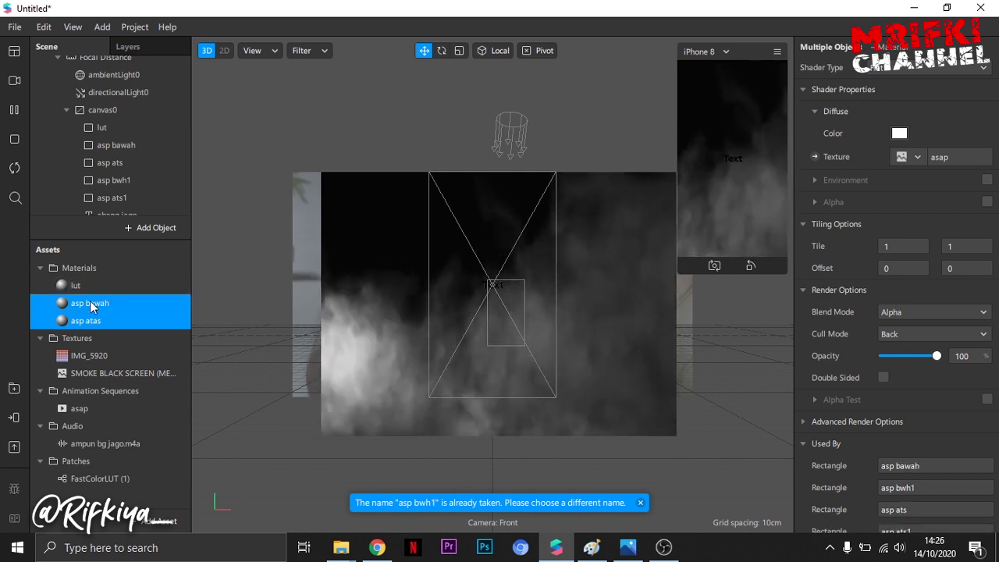
{"action": "left_click", "coordinate": [894, 312]}
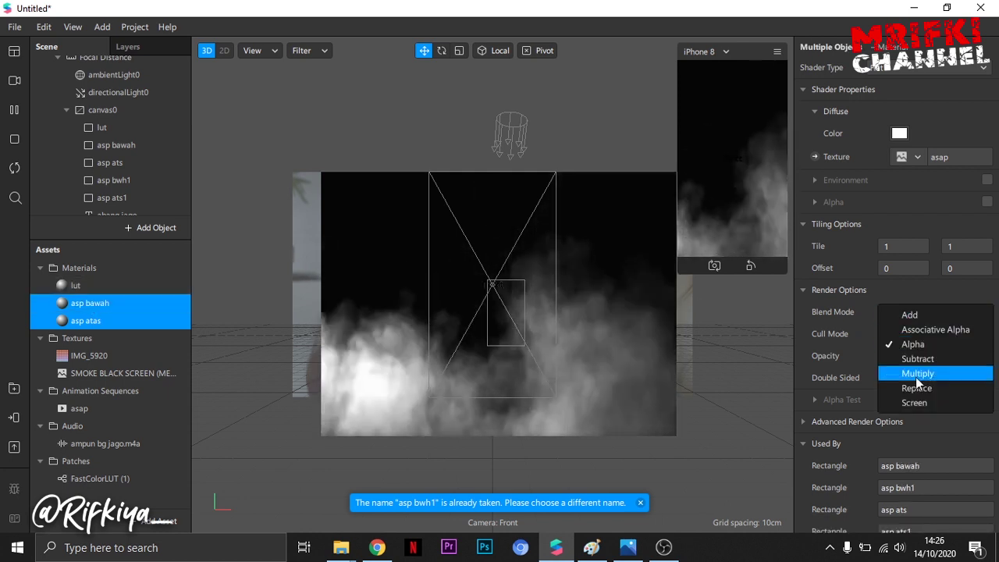
{"action": "left_click", "coordinate": [915, 403]}
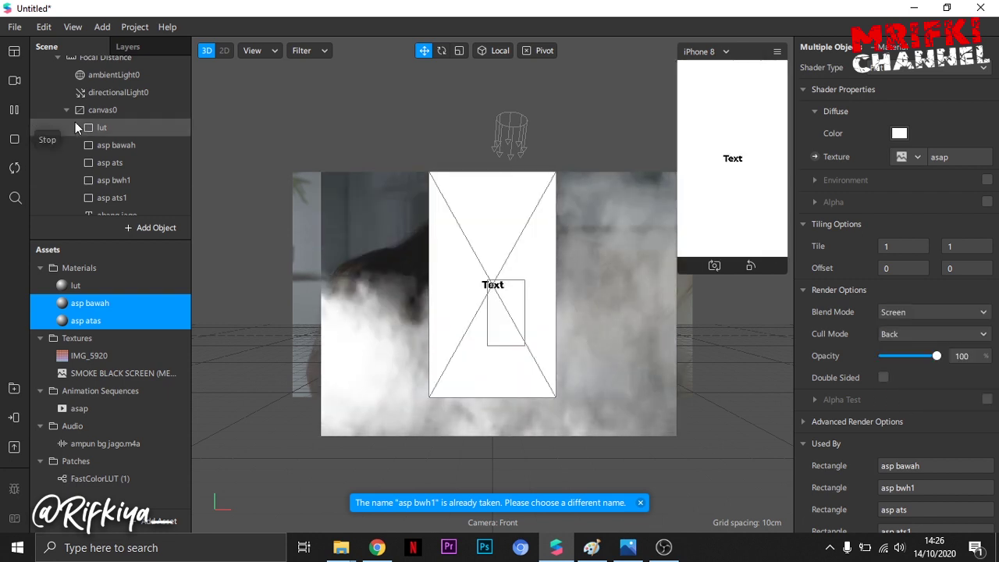
Hide the lut rectangle and enlarge the device preview
{"action": "left_click", "coordinate": [100, 128]}
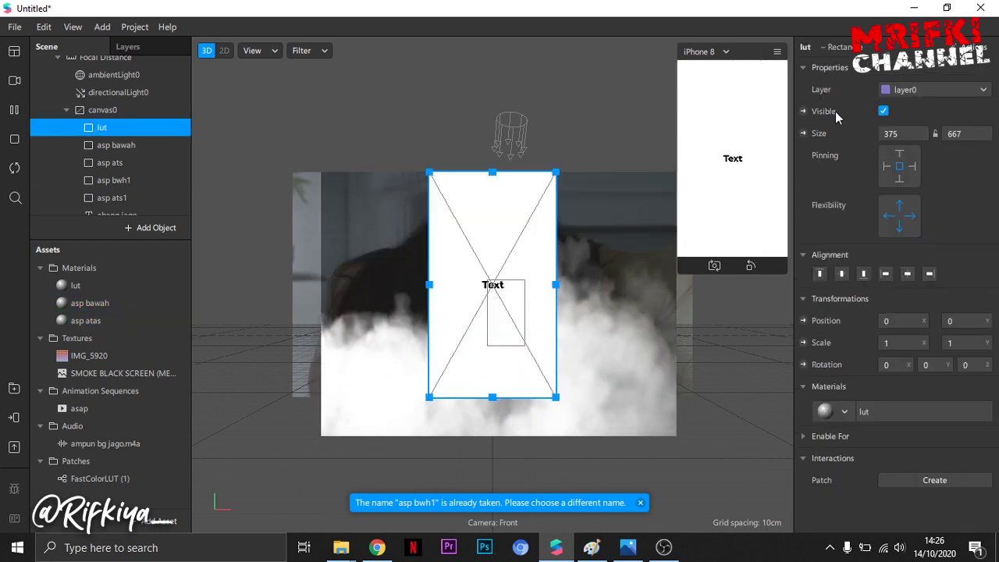
{"action": "left_click", "coordinate": [883, 111]}
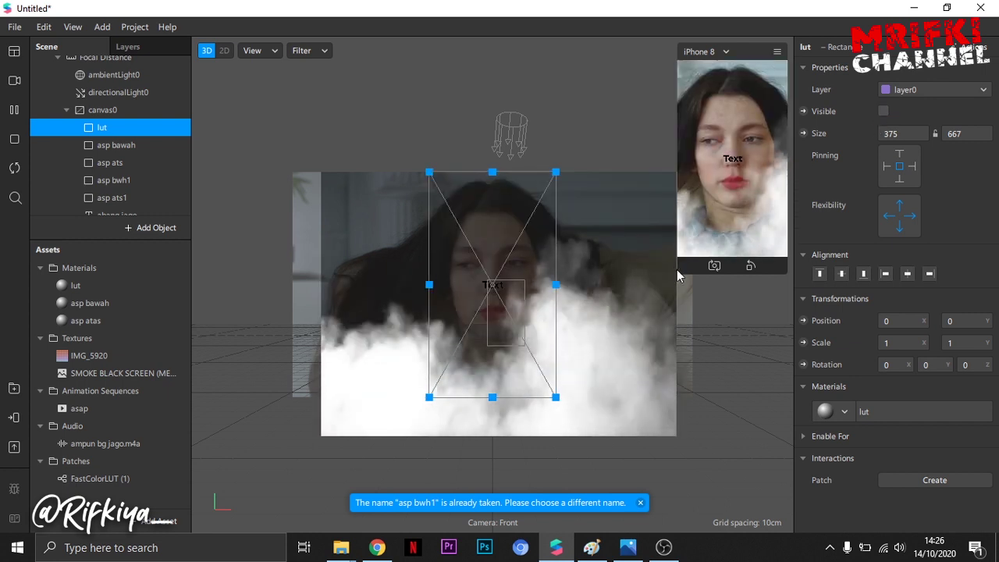
{"action": "left_click_drag", "start_coordinate": [688, 250], "coordinate": [639, 343]}
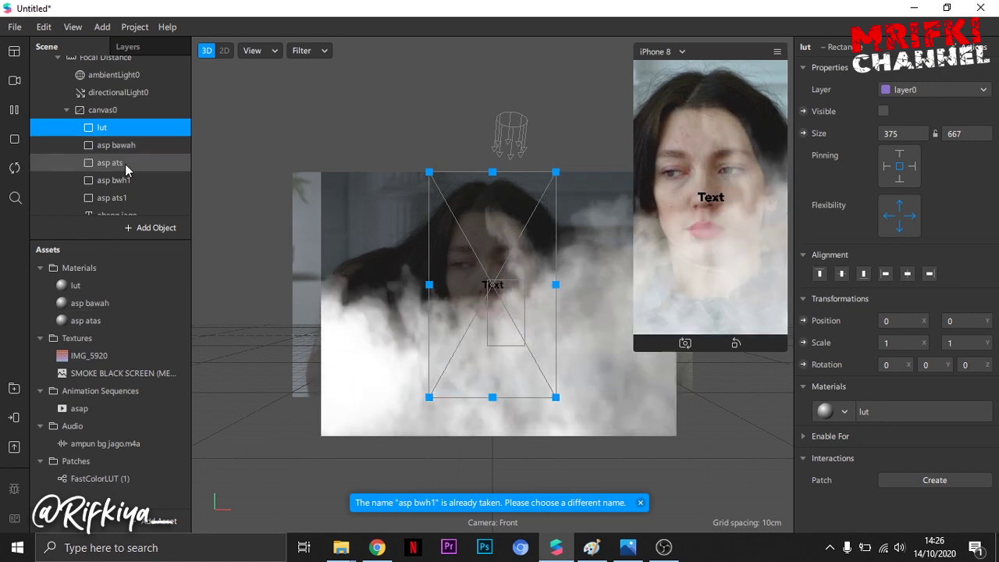
Set the Z rotation of the asp ats and asp ats1 rectangles to -180
{"action": "left_click", "coordinate": [125, 164]}
{"action": "left_click", "coordinate": [115, 200], "text": "ctrl"}
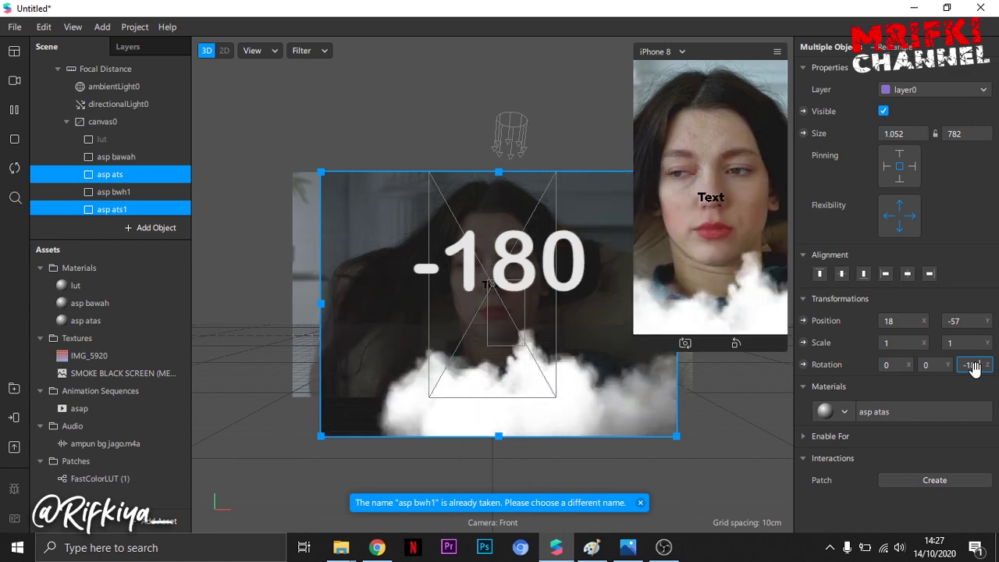
{"action": "key", "text": "Return"}
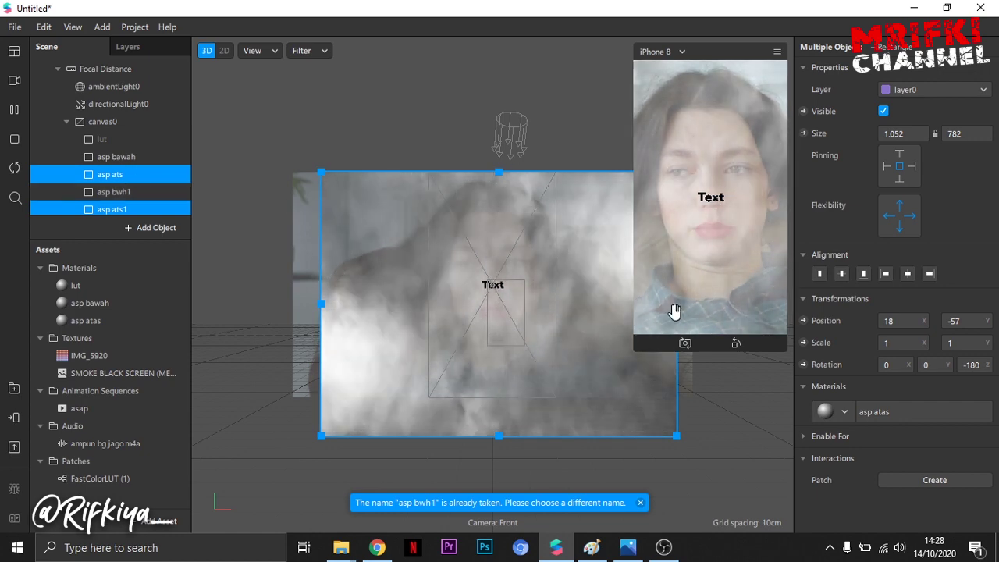
Add a speaker object under the Microphone in the scene
{"action": "scroll", "coordinate": [111, 201], "scroll_direction": "down", "scroll_amount": 3}
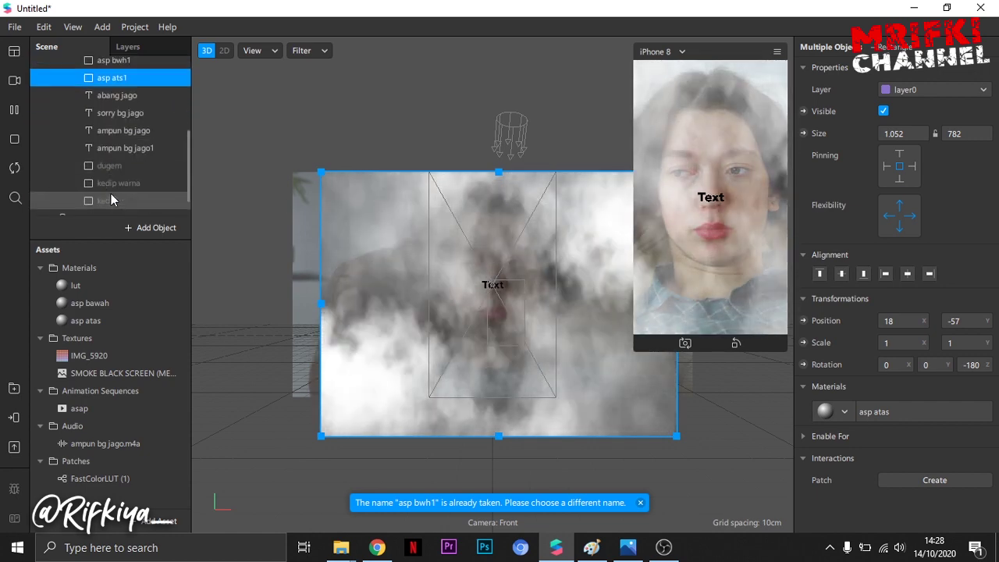
{"action": "scroll", "coordinate": [111, 201], "scroll_direction": "down", "scroll_amount": 2}
{"action": "left_click", "coordinate": [108, 204]}
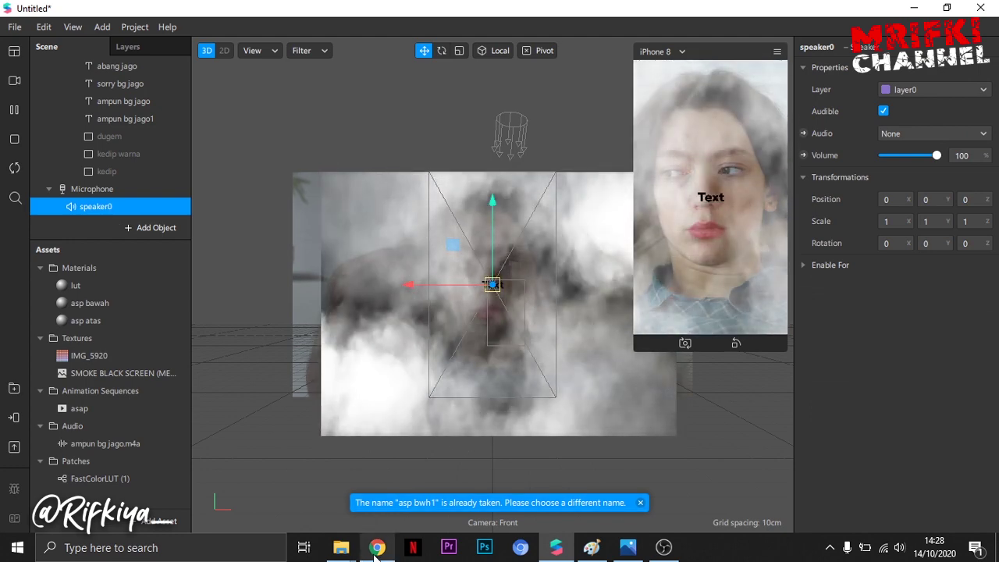
Switch to Chrome and look through DaFont's recent fonts and the first page of its Fancy > Distorted category
{"action": "mouse_move", "coordinate": [375, 549]}
{"action": "left_click", "coordinate": [312, 422]}
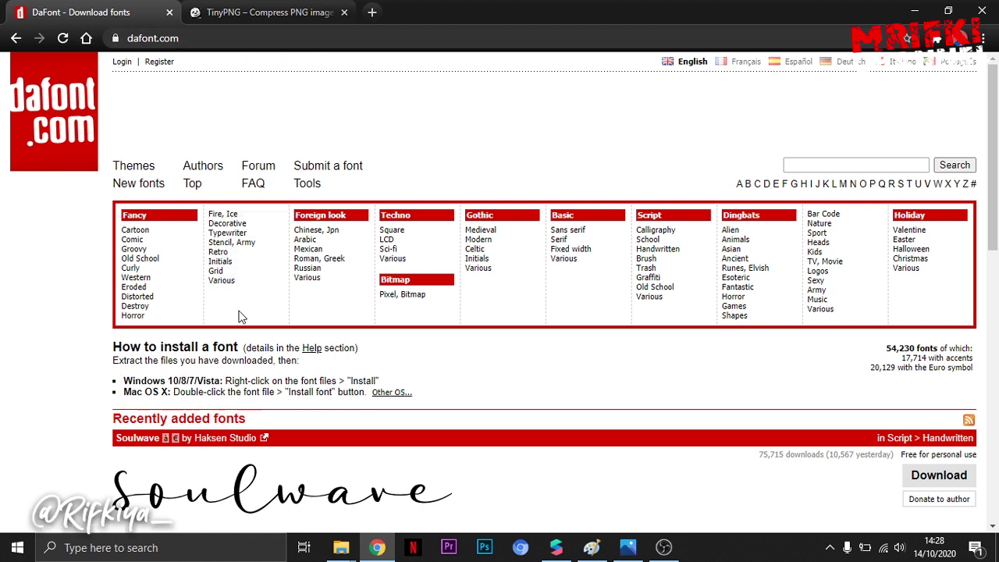
{"action": "scroll", "coordinate": [241, 316], "scroll_direction": "down", "scroll_amount": 1}
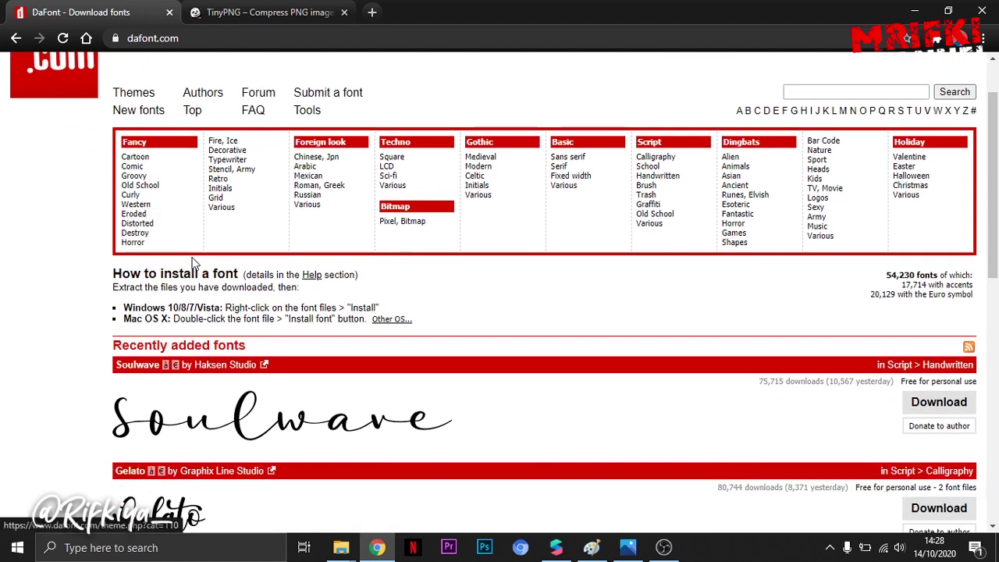
{"action": "scroll", "coordinate": [199, 267], "scroll_direction": "down", "scroll_amount": 7}
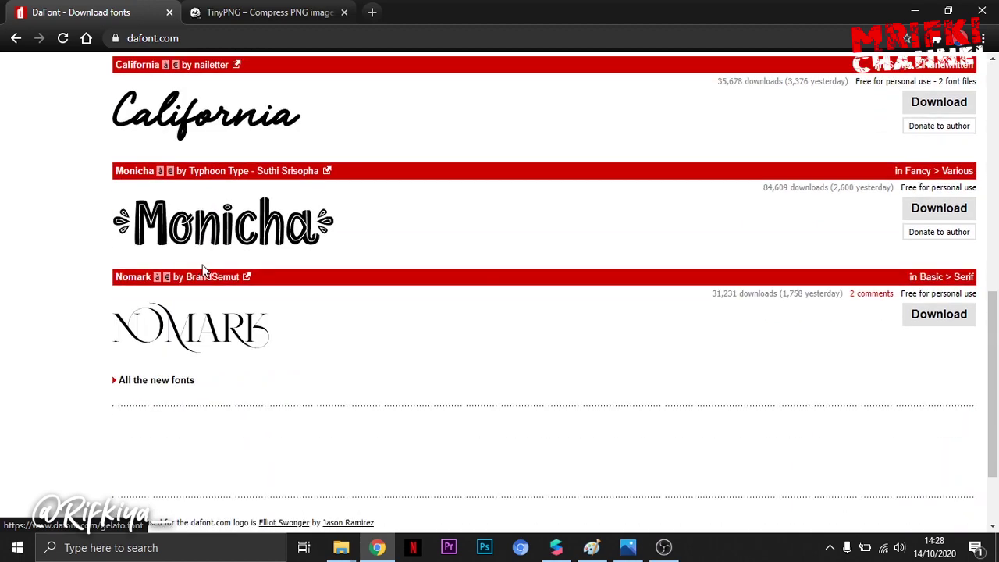
{"action": "scroll", "coordinate": [202, 269], "scroll_direction": "down", "scroll_amount": 2}
{"action": "scroll", "coordinate": [202, 270], "scroll_direction": "up", "scroll_amount": 10}
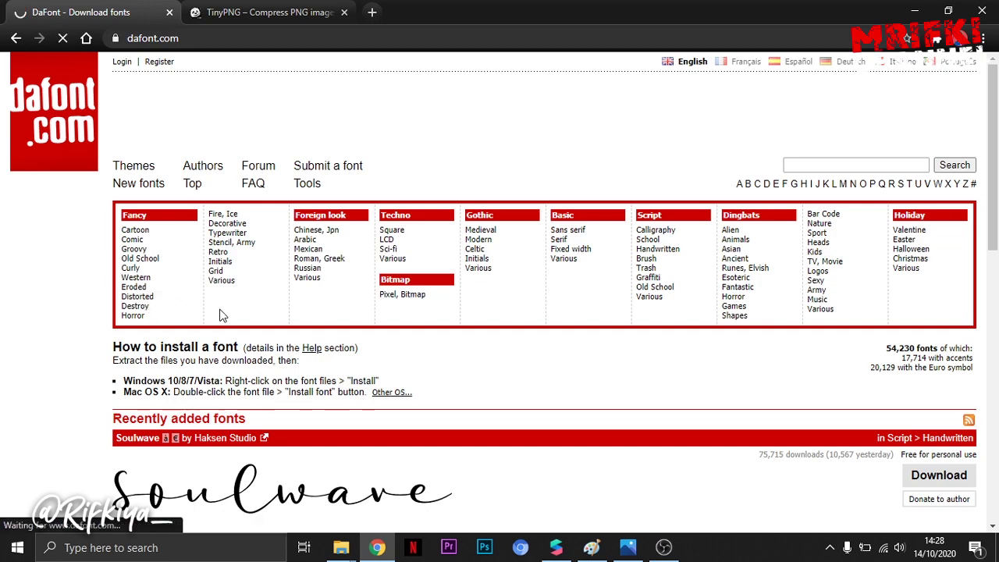
{"action": "scroll", "coordinate": [373, 280], "scroll_direction": "down", "scroll_amount": 4}
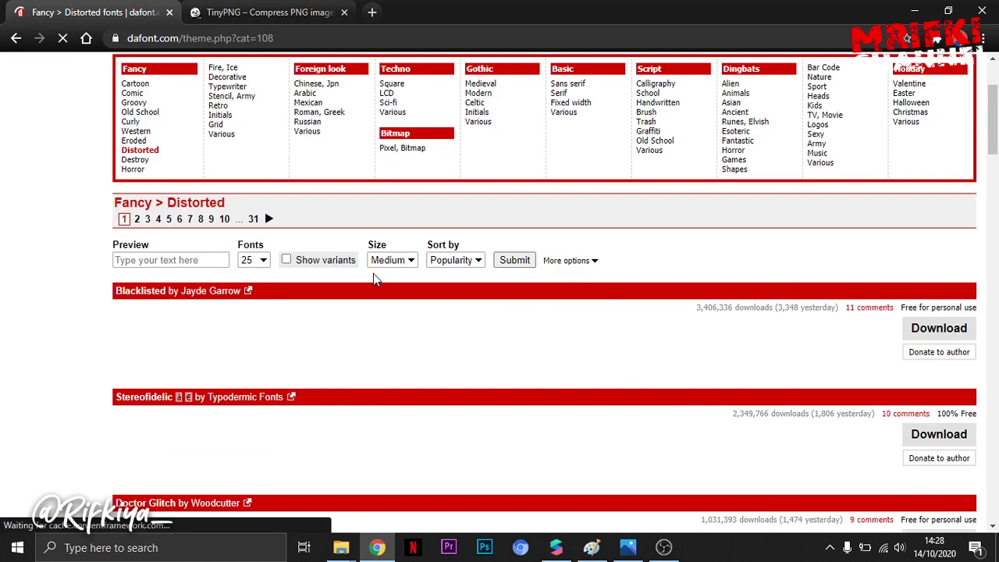
{"action": "scroll", "coordinate": [373, 280], "scroll_direction": "down", "scroll_amount": 8}
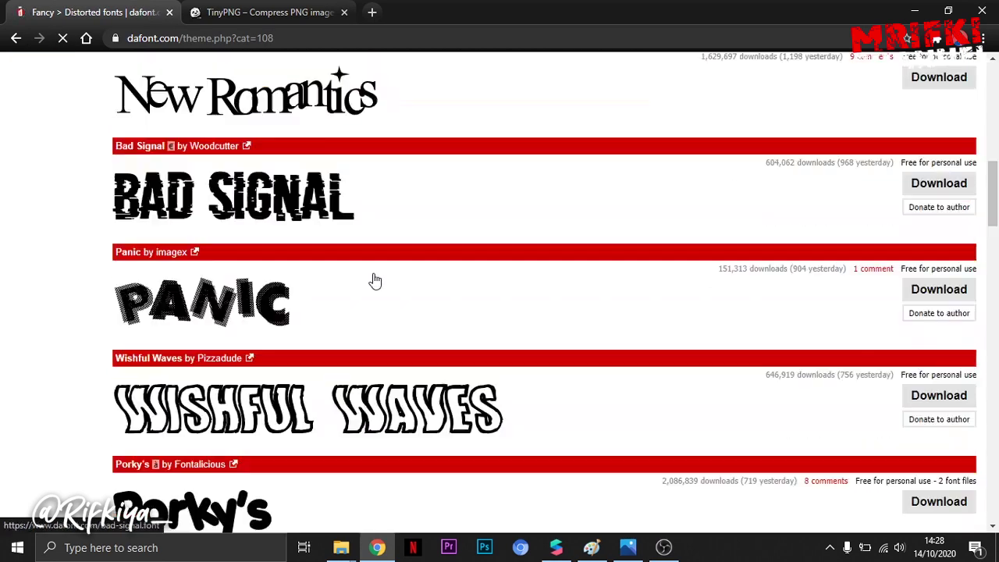
{"action": "scroll", "coordinate": [375, 281], "scroll_direction": "down", "scroll_amount": 10}
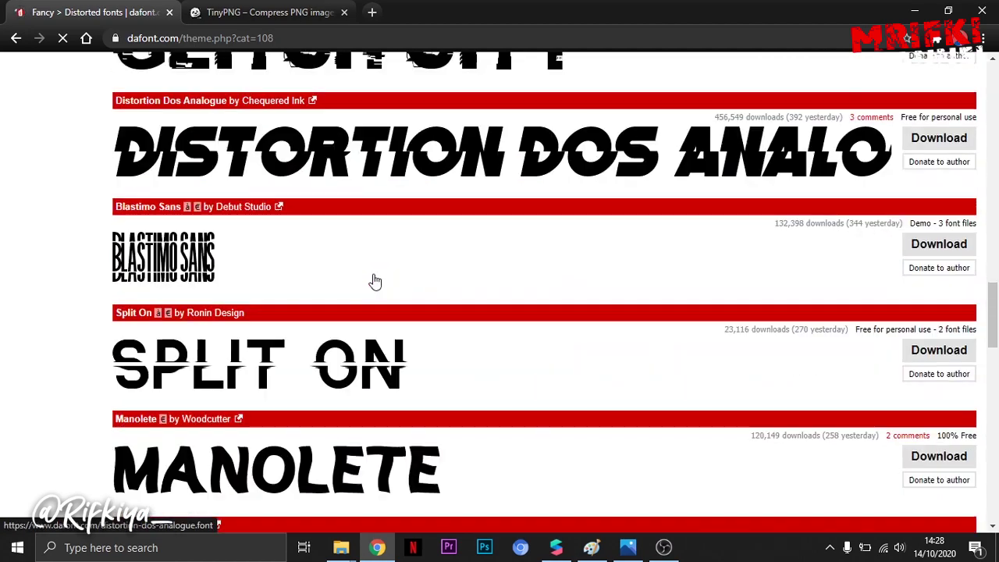
{"action": "scroll", "coordinate": [375, 281], "scroll_direction": "down", "scroll_amount": 10}
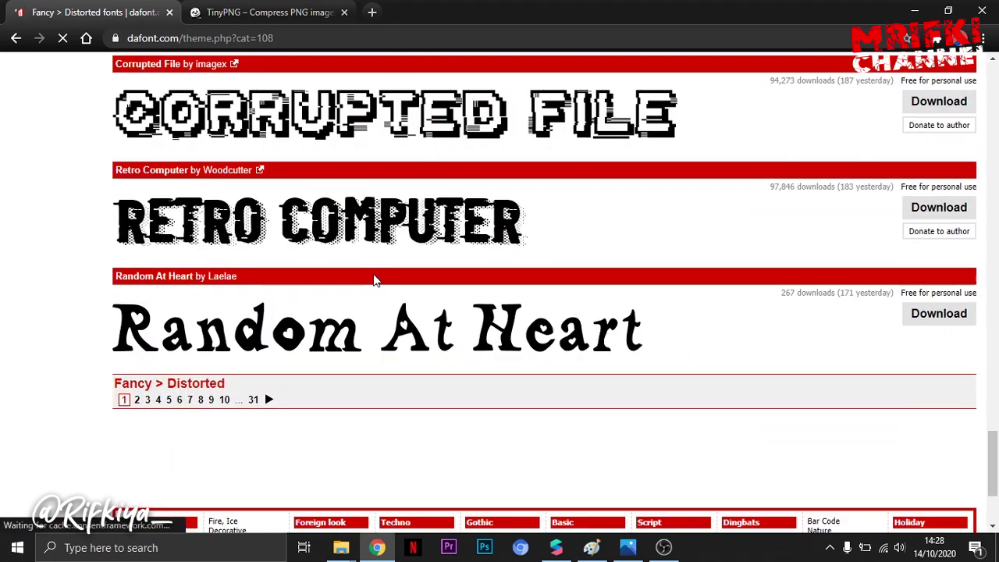
Download the Cracked Code font from page 3 of the Distorted category as cracked_code.zip
{"action": "left_click", "coordinate": [146, 400]}
{"action": "scroll", "coordinate": [285, 303], "scroll_direction": "down", "scroll_amount": 4}
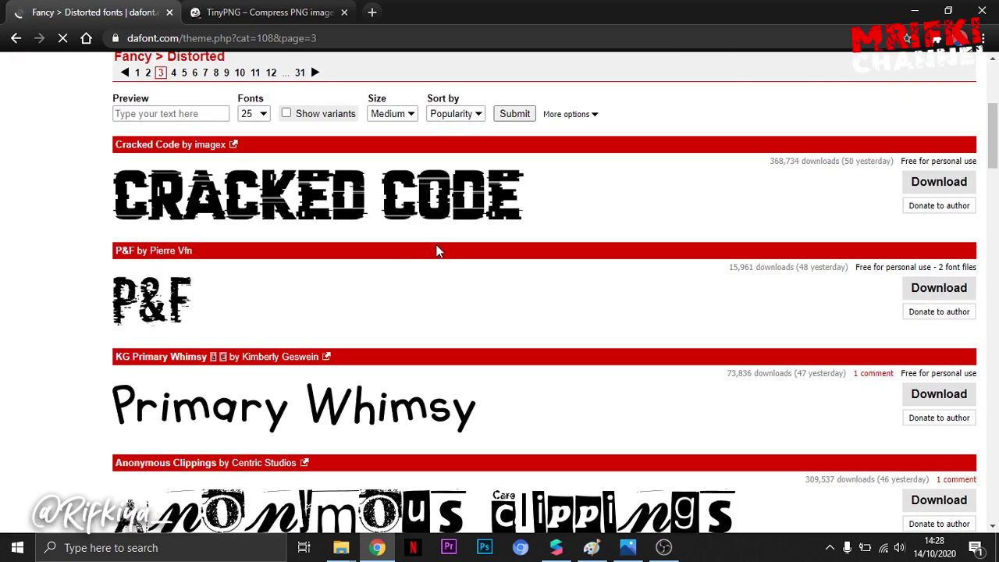
{"action": "left_click", "coordinate": [926, 185]}
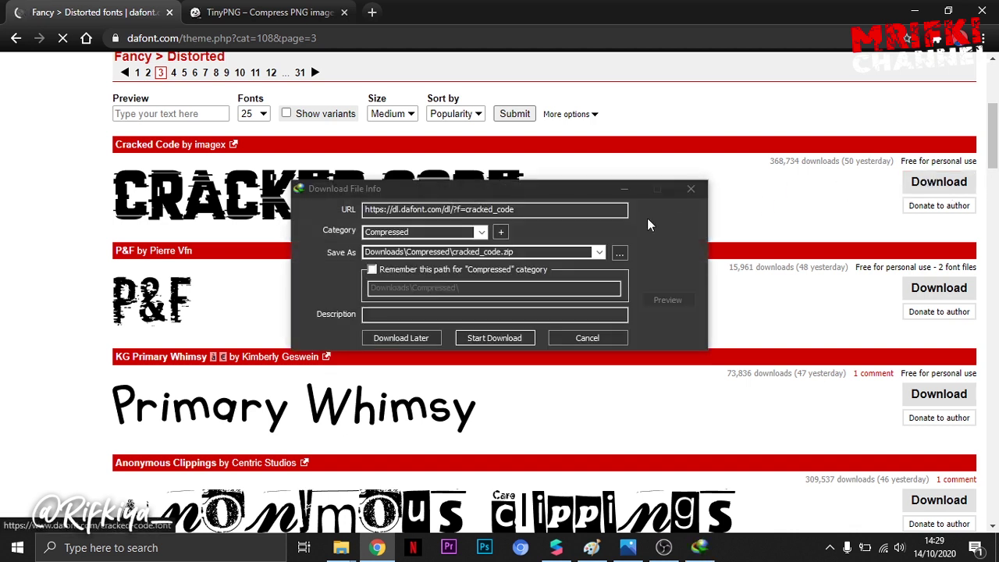
{"action": "left_click", "coordinate": [502, 344]}
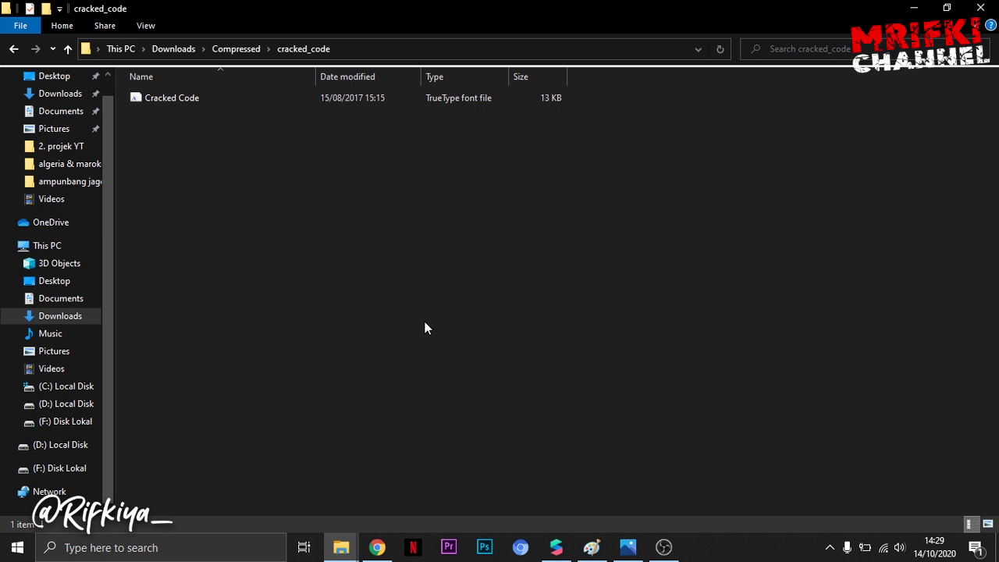
Import the Cracked Code TrueType font from the extracted cracked_code folder into the Spark AR project's assets
{"action": "left_click", "coordinate": [147, 98]}
{"action": "left_click_drag", "start_coordinate": [145, 97], "coordinate": [76, 412]}
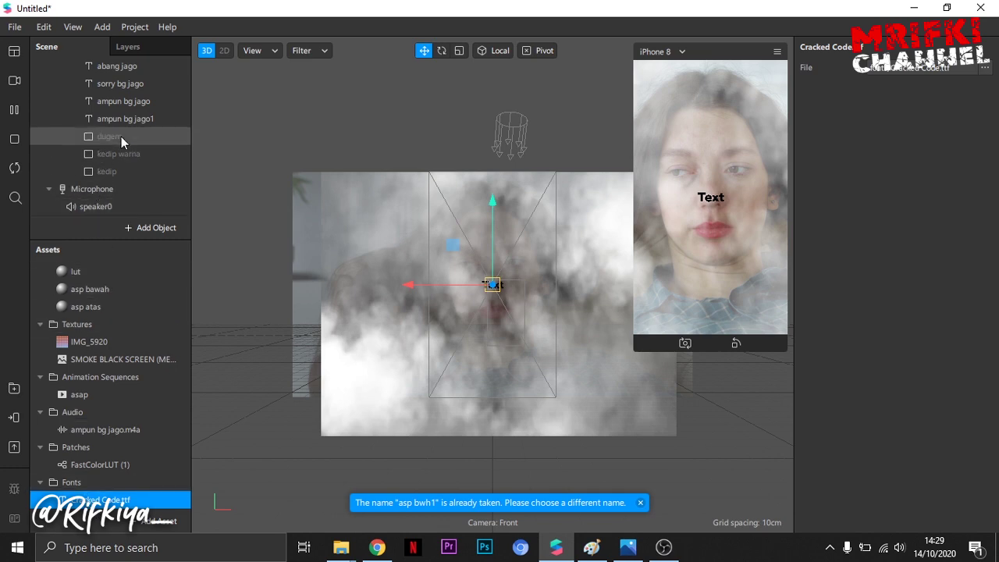
Replace the placeholder content of the abang jago text object with "Abang Jago"
{"action": "scroll", "coordinate": [112, 146], "scroll_direction": "up", "scroll_amount": 4}
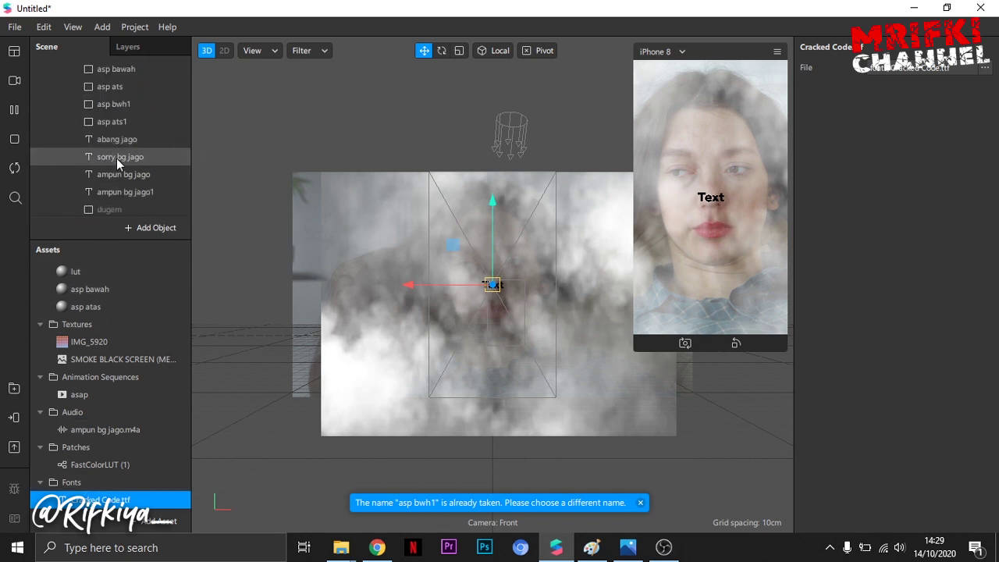
{"action": "left_click", "coordinate": [114, 139]}
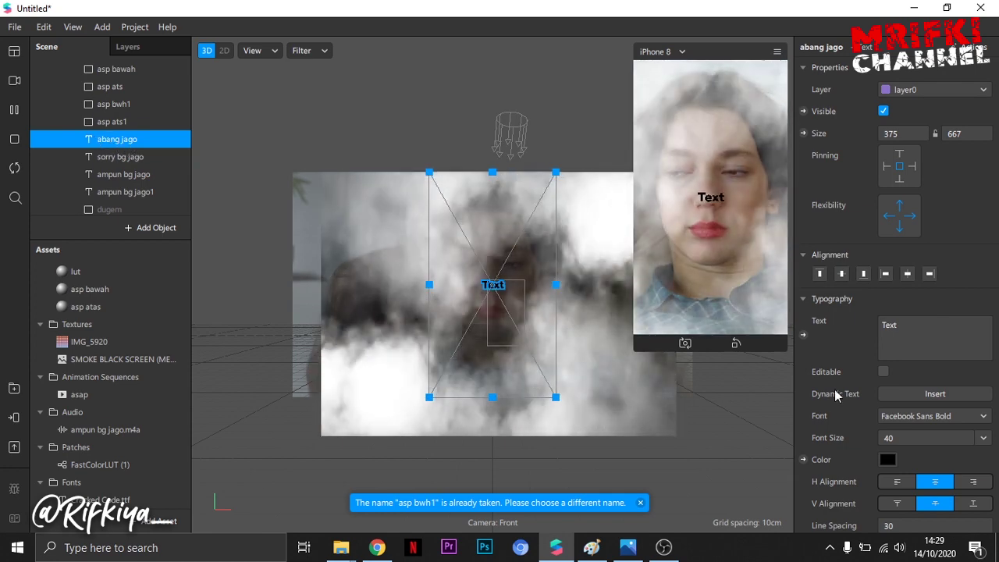
{"action": "left_click", "coordinate": [935, 338]}
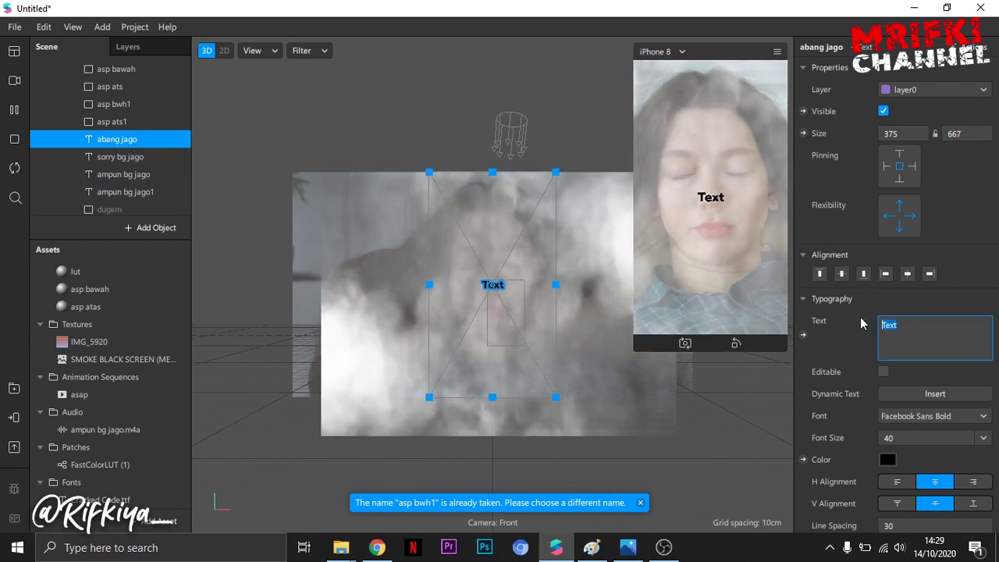
{"action": "type", "text": "Abang "}
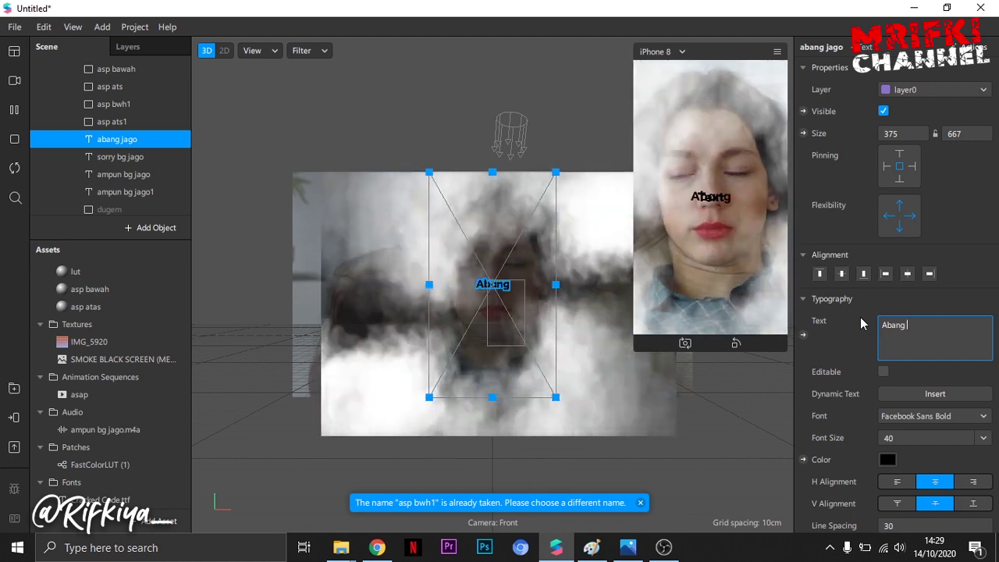
{"action": "type", "text": "Jago"}
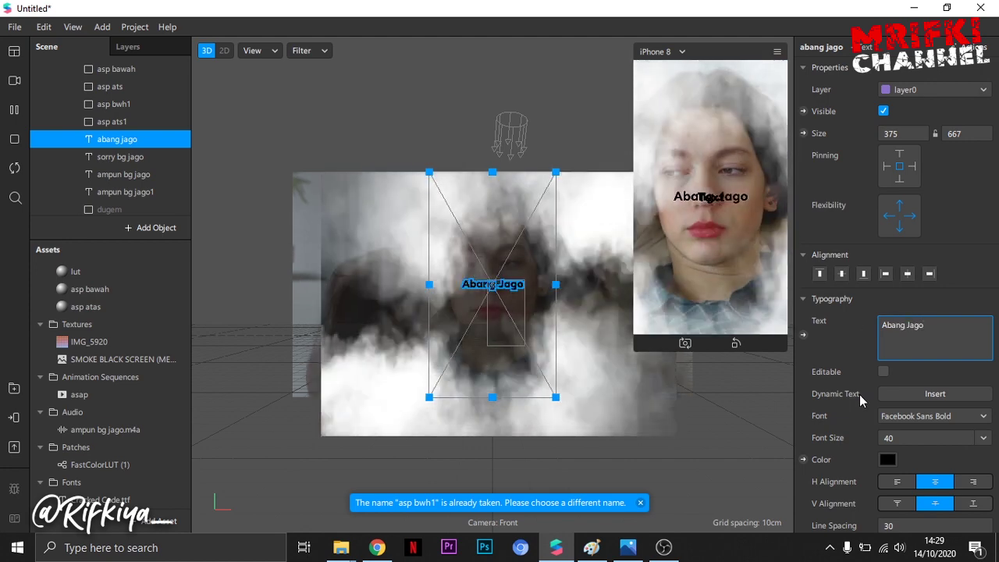
Set the abang jago text's color to the yellow-orange #ffcf55
{"action": "left_click", "coordinate": [889, 461]}
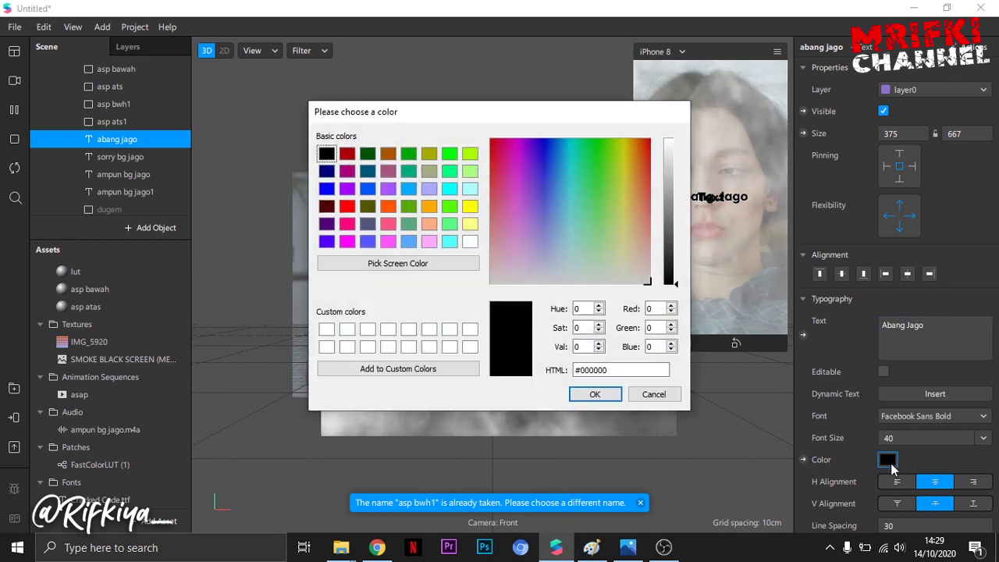
{"action": "left_click", "coordinate": [629, 185]}
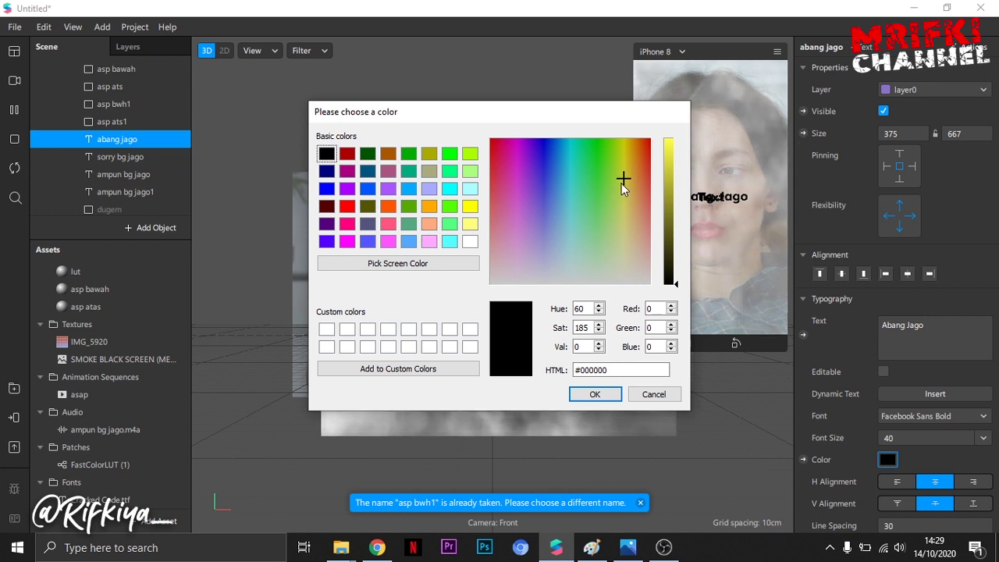
{"action": "left_click", "coordinate": [635, 181]}
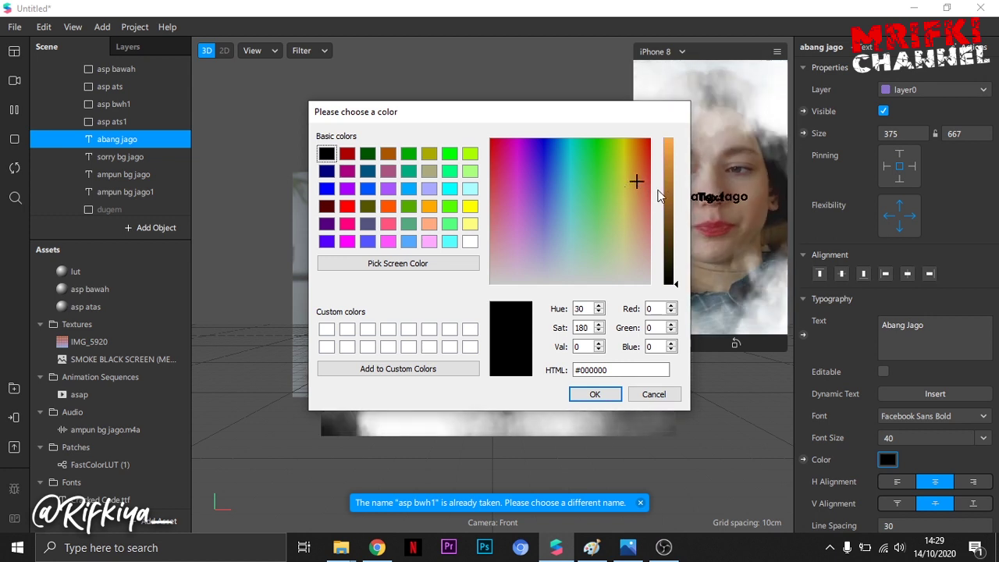
{"action": "left_click_drag", "start_coordinate": [667, 195], "coordinate": [674, 102]}
{"action": "left_click", "coordinate": [626, 185]}
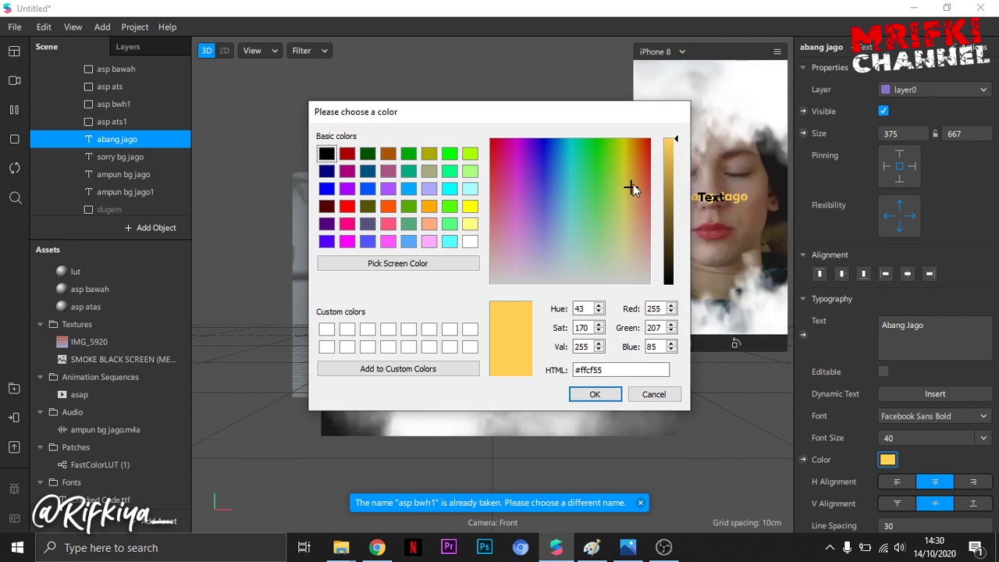
{"action": "left_click", "coordinate": [595, 393]}
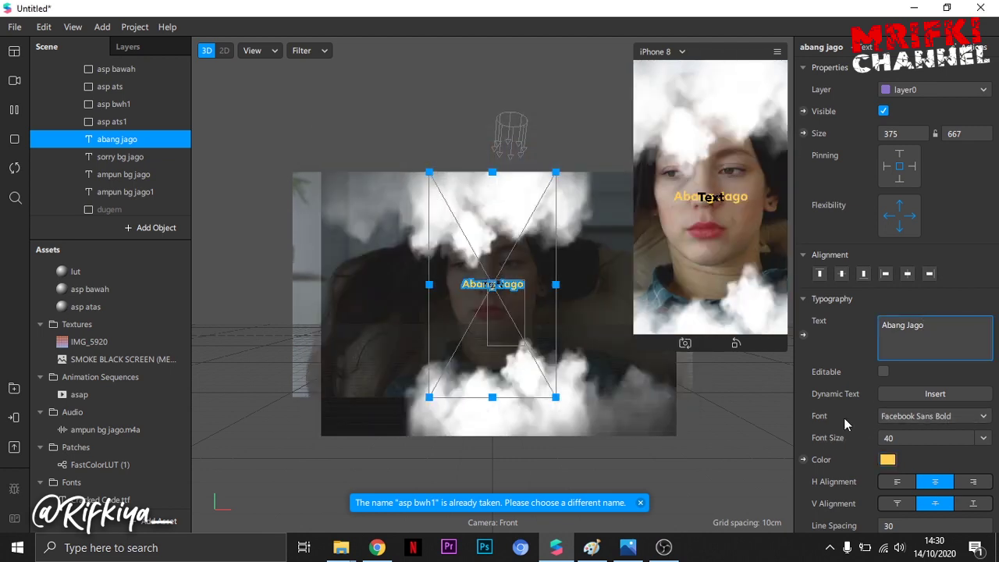
Apply the Cracked Code.ttf font to the abang jago text, enlarge the device preview, and dismiss the name notification
{"action": "left_click", "coordinate": [951, 421]}
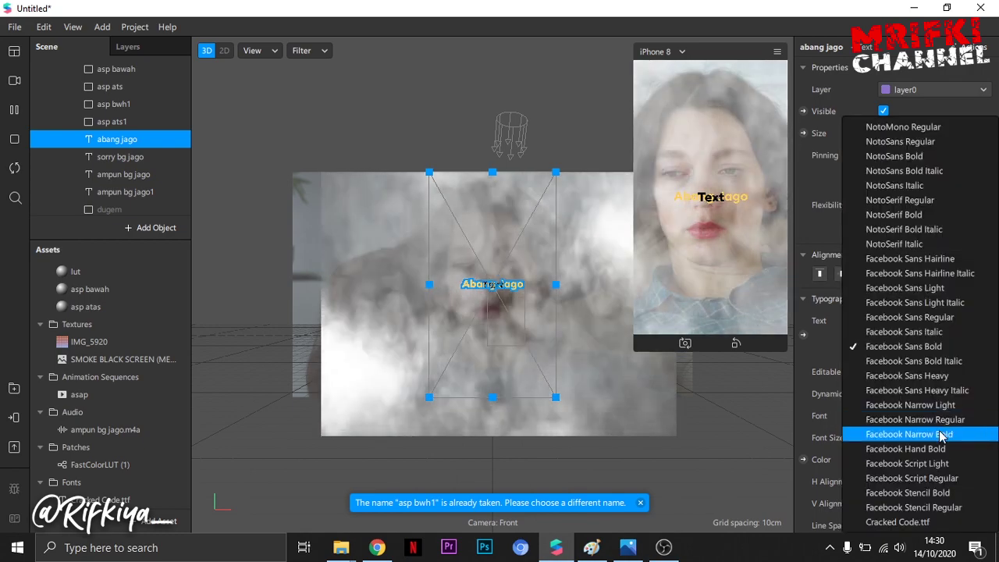
{"action": "left_click", "coordinate": [894, 522]}
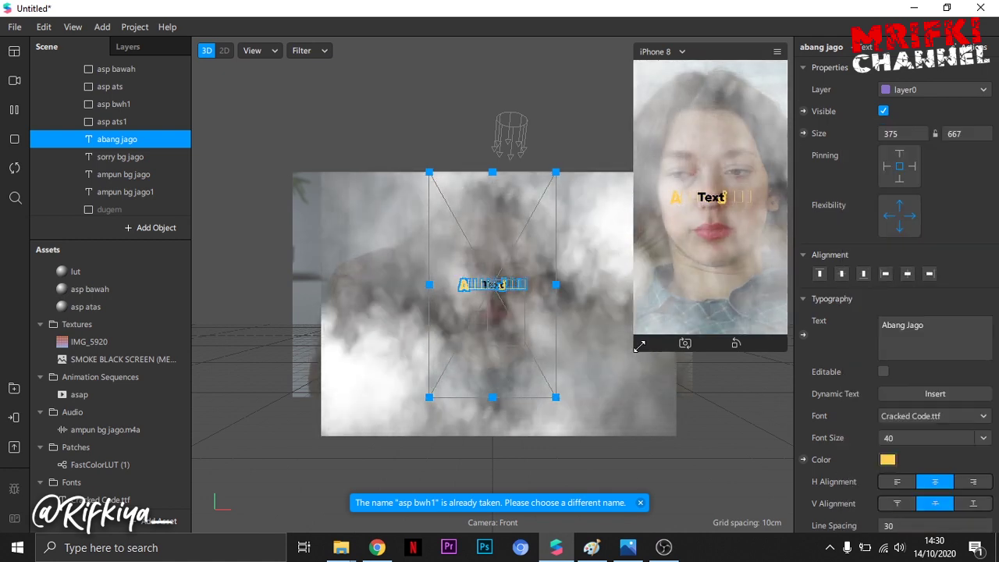
{"action": "left_click_drag", "start_coordinate": [640, 349], "coordinate": [507, 496]}
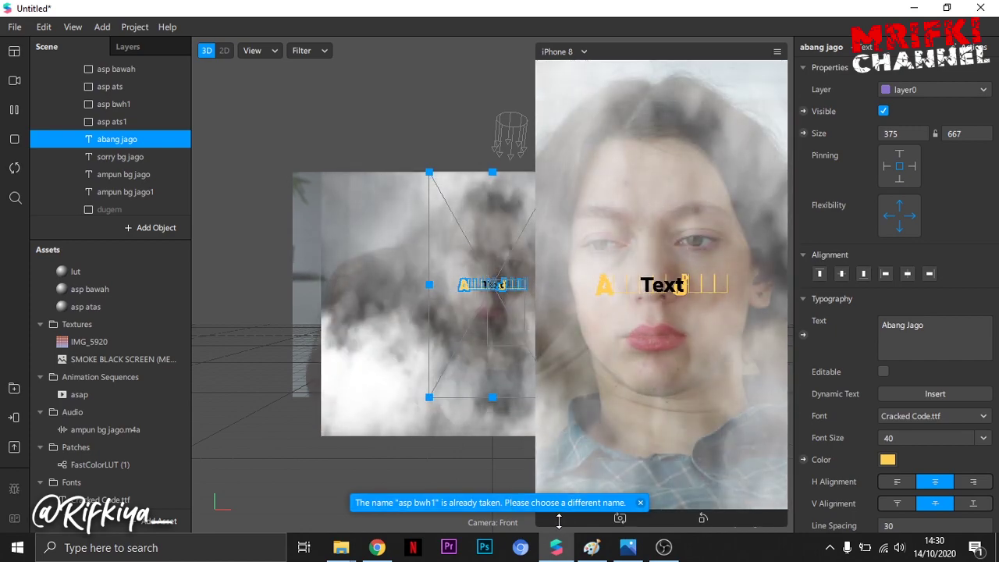
{"action": "left_click", "coordinate": [640, 502]}
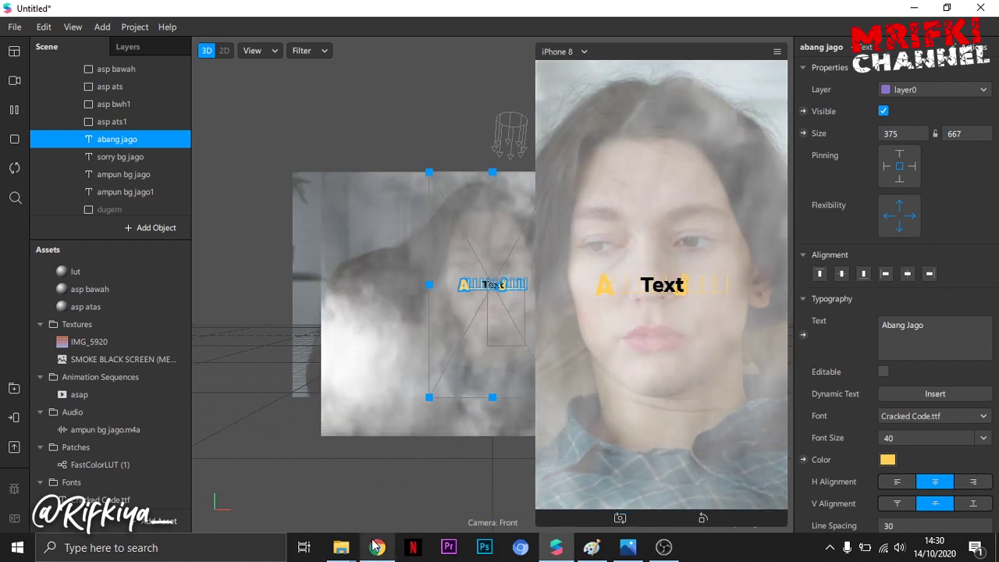
Switch to Chrome and download the Disturbed font from page 3 of DaFont's Distorted category as disturbed.zip
{"action": "left_click", "coordinate": [377, 548]}
{"action": "scroll", "coordinate": [348, 348], "scroll_direction": "down", "scroll_amount": 9}
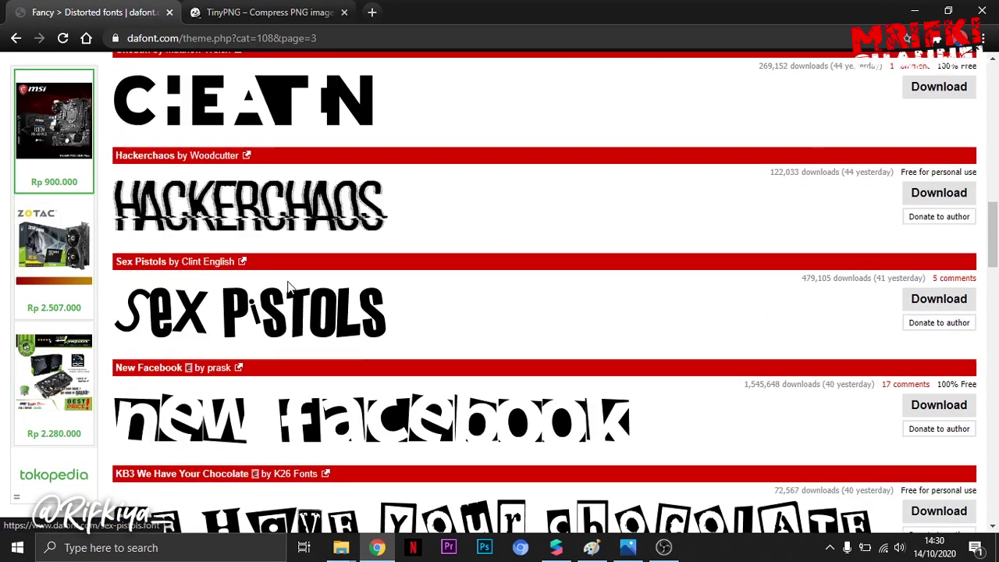
{"action": "scroll", "coordinate": [296, 286], "scroll_direction": "down", "scroll_amount": 3}
{"action": "scroll", "coordinate": [402, 292], "scroll_direction": "down", "scroll_amount": 5}
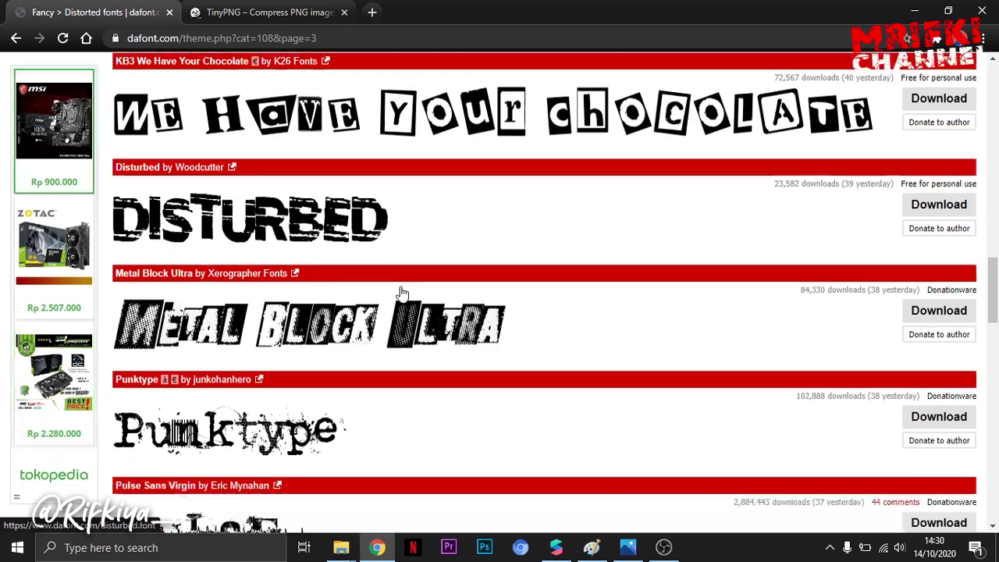
{"action": "scroll", "coordinate": [402, 294], "scroll_direction": "down", "scroll_amount": 8}
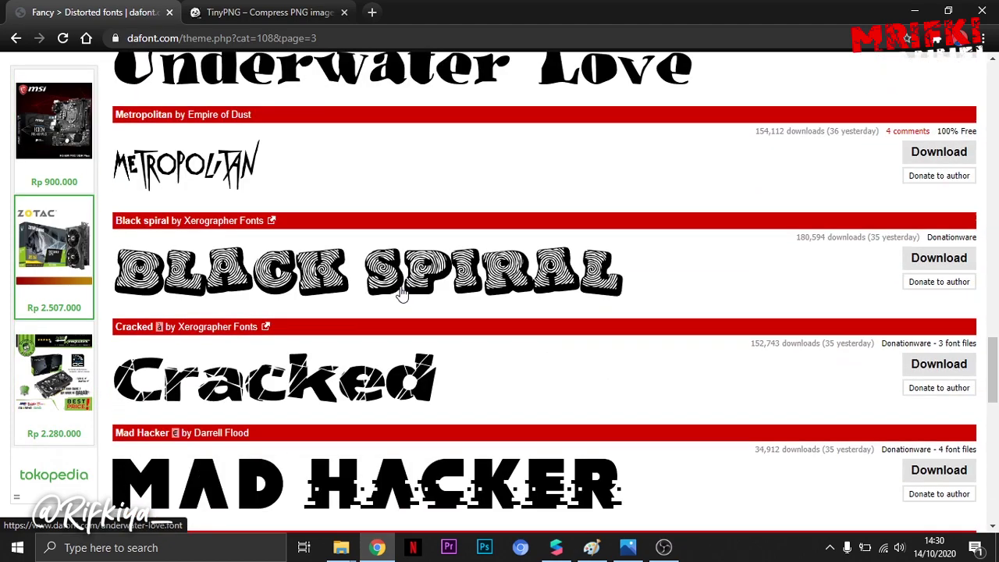
{"action": "scroll", "coordinate": [402, 291], "scroll_direction": "down", "scroll_amount": 4}
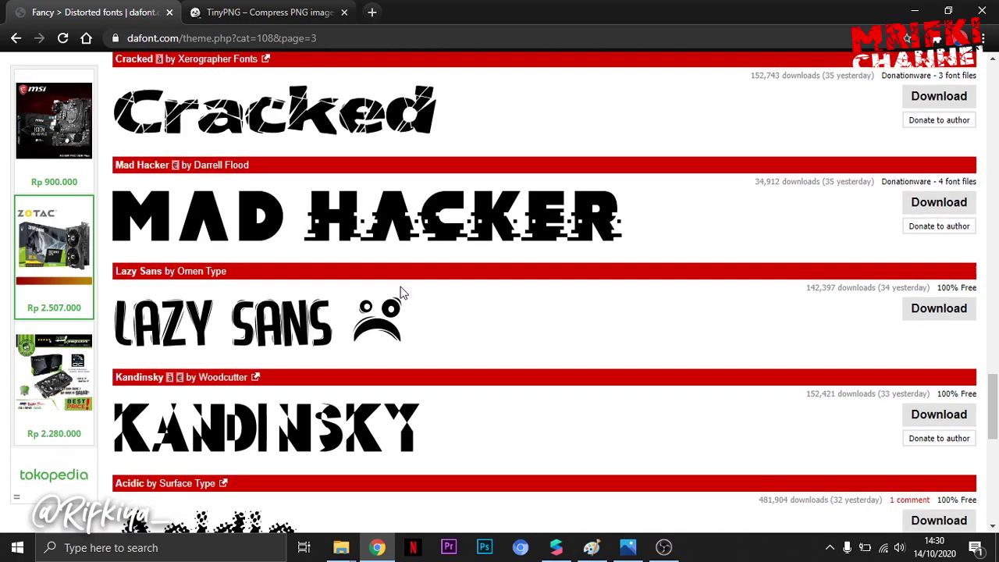
{"action": "scroll", "coordinate": [402, 293], "scroll_direction": "down", "scroll_amount": 3}
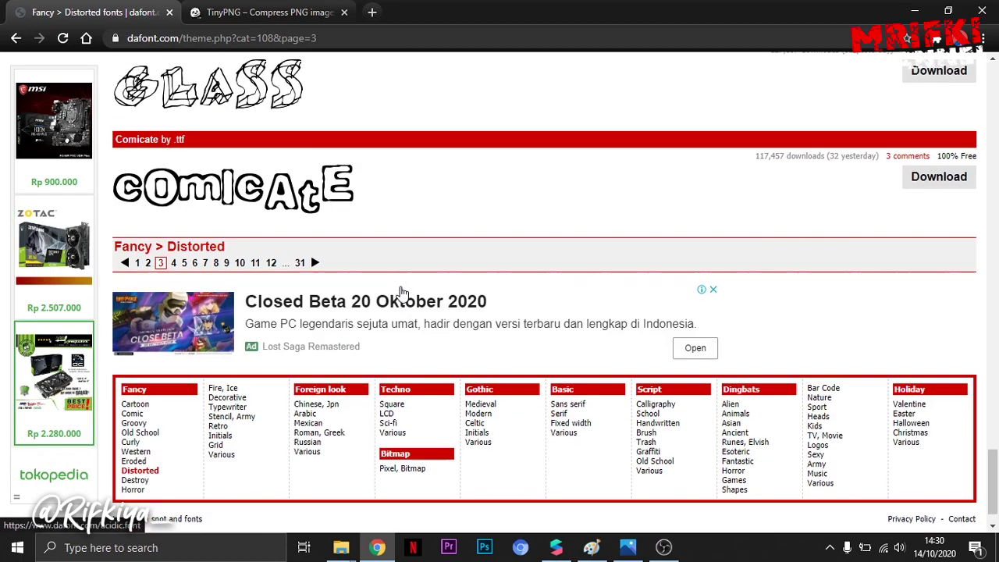
{"action": "scroll", "coordinate": [402, 293], "scroll_direction": "up", "scroll_amount": 5}
{"action": "scroll", "coordinate": [404, 292], "scroll_direction": "up", "scroll_amount": 1}
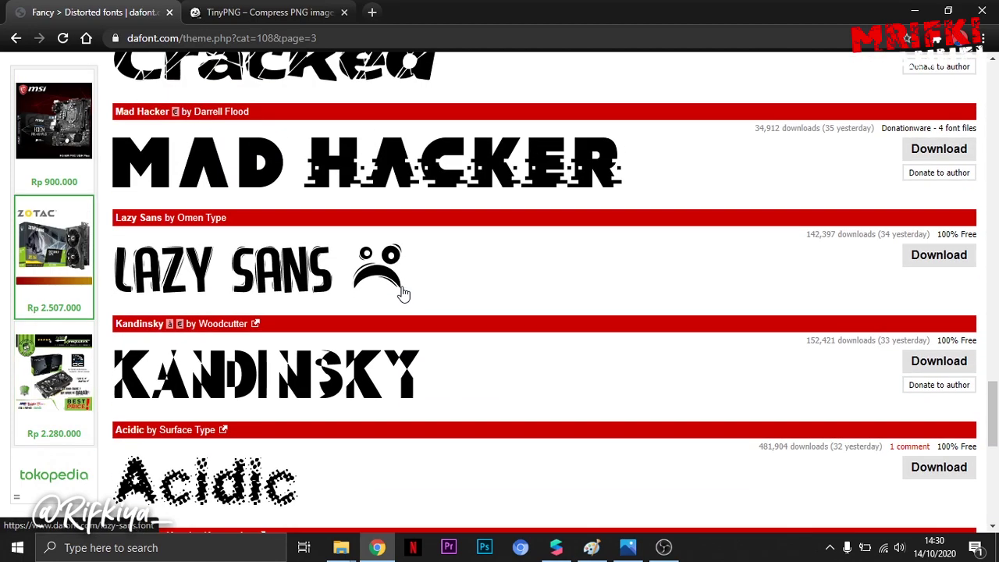
{"action": "scroll", "coordinate": [404, 293], "scroll_direction": "up", "scroll_amount": 10}
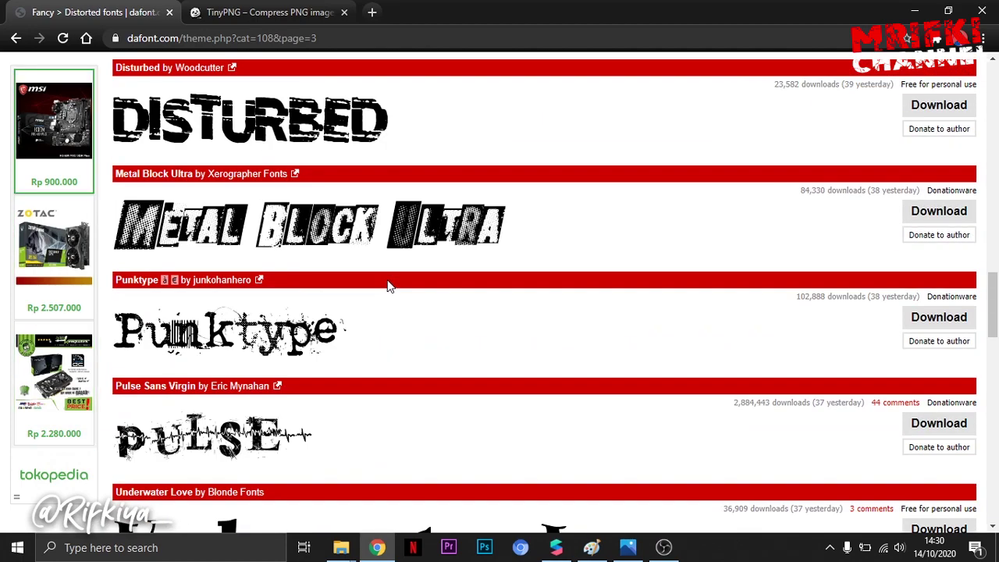
{"action": "scroll", "coordinate": [388, 286], "scroll_direction": "up", "scroll_amount": 1}
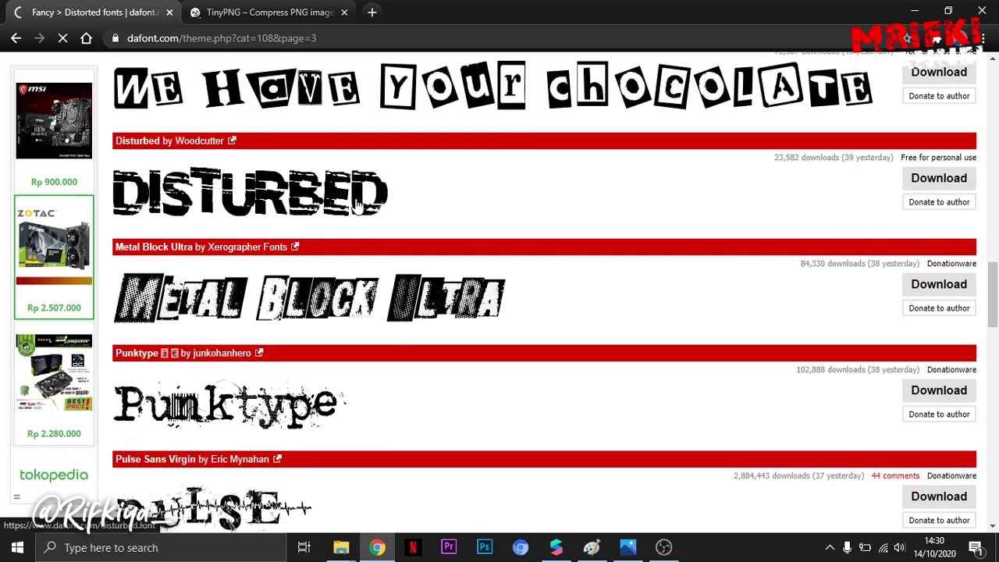
{"action": "left_click", "coordinate": [515, 337]}
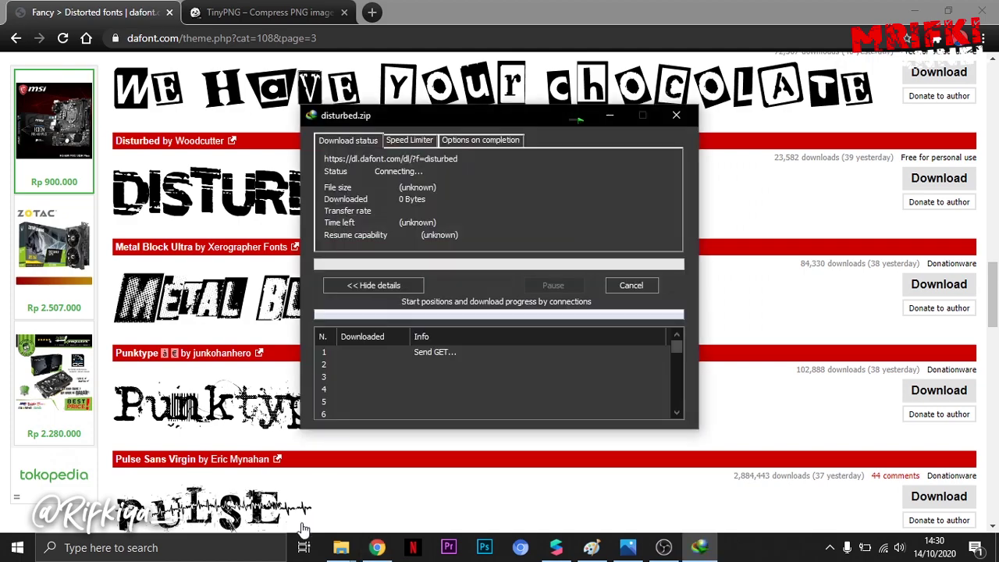
Switch back to Spark AR, bring Disturbed.otf into the project's fonts, and apply it to the abang jago text
{"action": "mouse_move", "coordinate": [337, 549]}
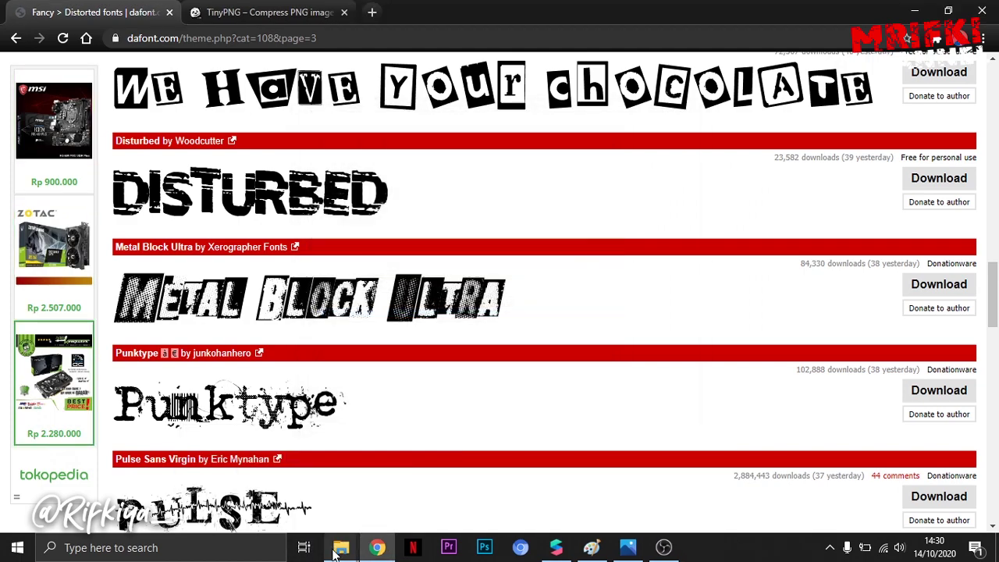
{"action": "left_click", "coordinate": [556, 547]}
{"action": "left_click", "coordinate": [898, 523]}
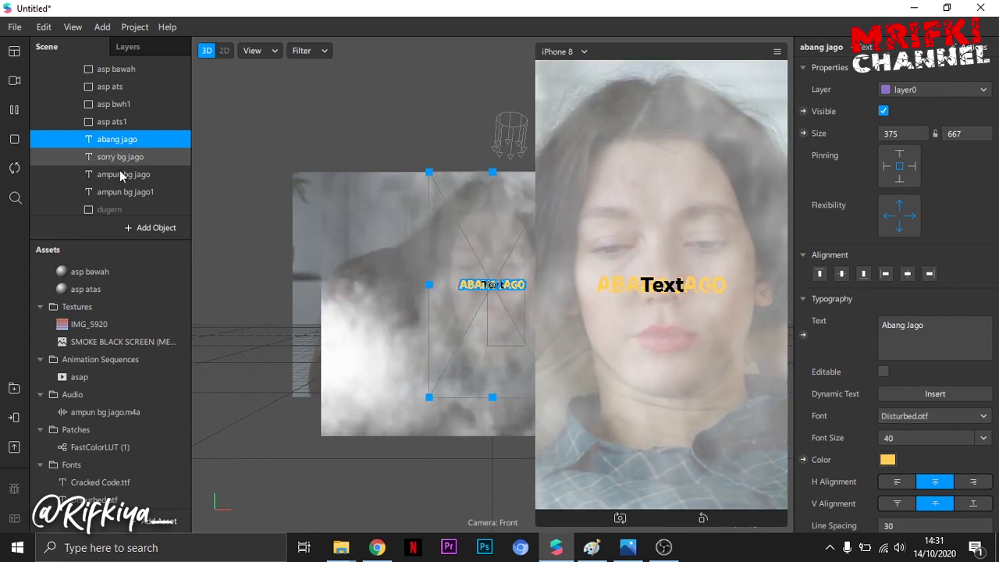
Copy the HTML color code #ffcf55 from the abang jago text's color settings
{"action": "left_click", "coordinate": [119, 161]}
{"action": "left_click", "coordinate": [119, 174], "text": "ctrl"}
{"action": "left_click", "coordinate": [117, 139]}
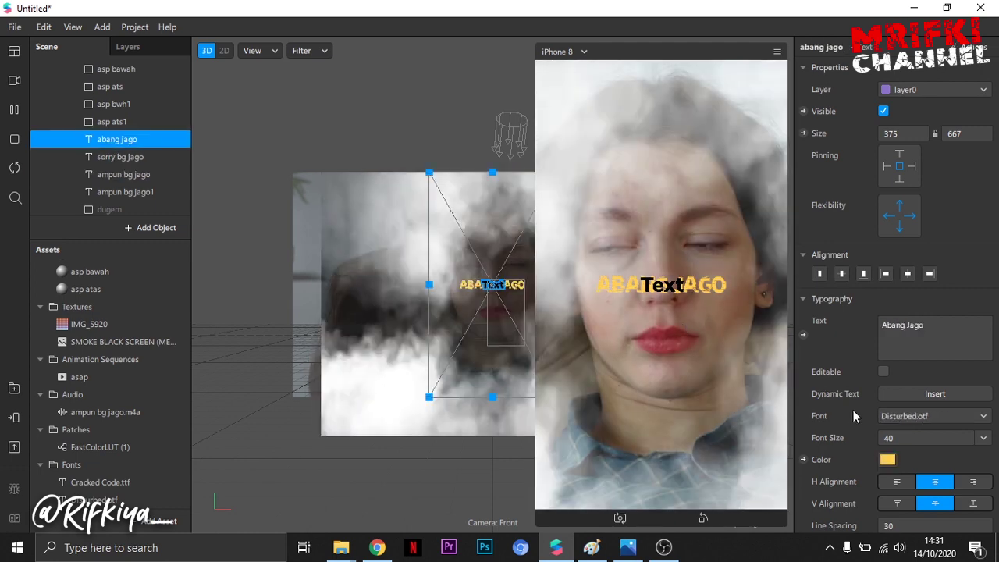
{"action": "left_click", "coordinate": [887, 460]}
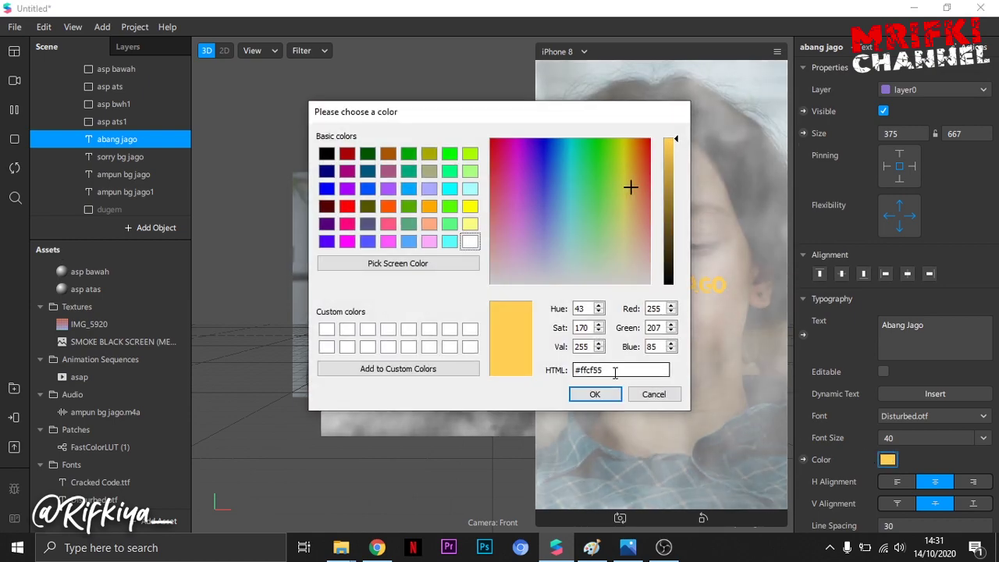
{"action": "left_click", "coordinate": [595, 394]}
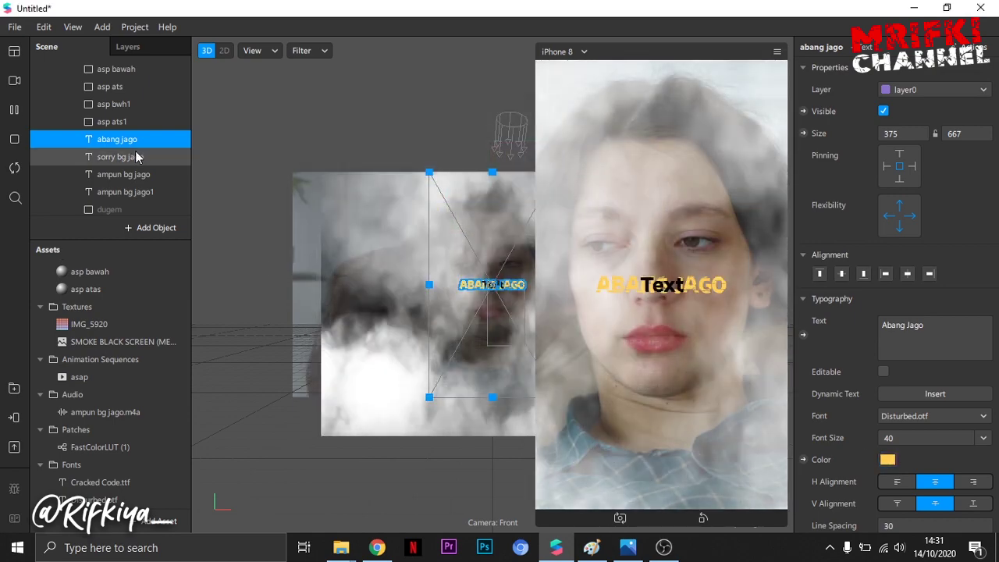
Set the color of the sorry bg jago, ampun bg jago and ampun bg jago1 texts to #ffcf55 together
{"action": "left_click", "coordinate": [120, 156]}
{"action": "left_click", "coordinate": [124, 174], "text": "ctrl"}
{"action": "left_click", "coordinate": [124, 192], "text": "ctrl"}
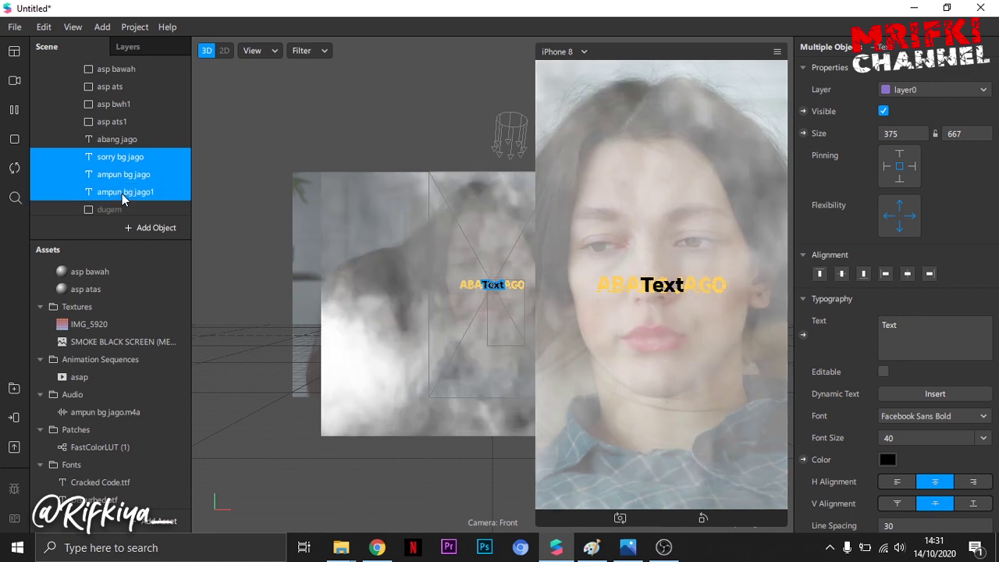
{"action": "left_click", "coordinate": [887, 459]}
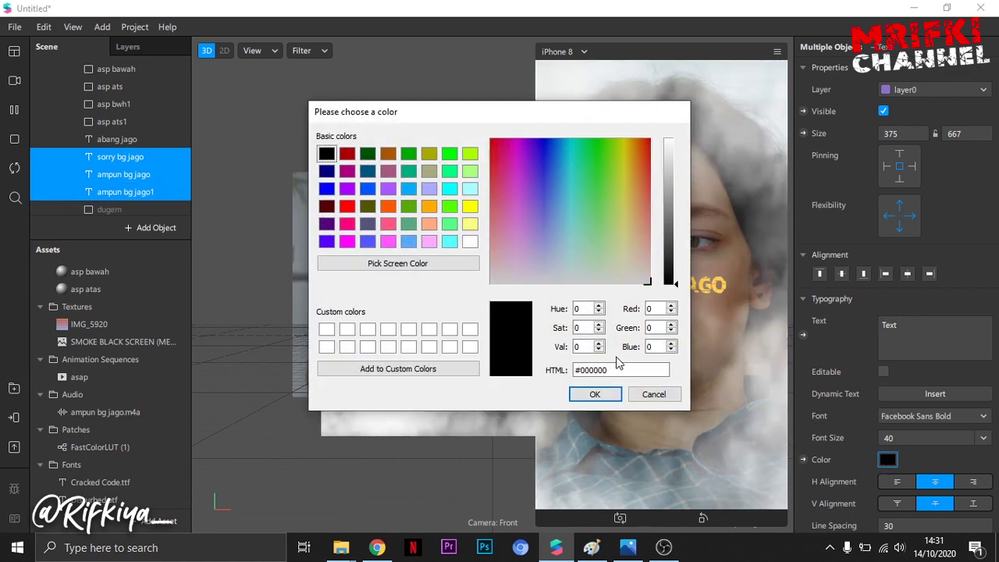
{"action": "triple_click", "coordinate": [627, 371]}
{"action": "type", "text": "#ffcf55"}
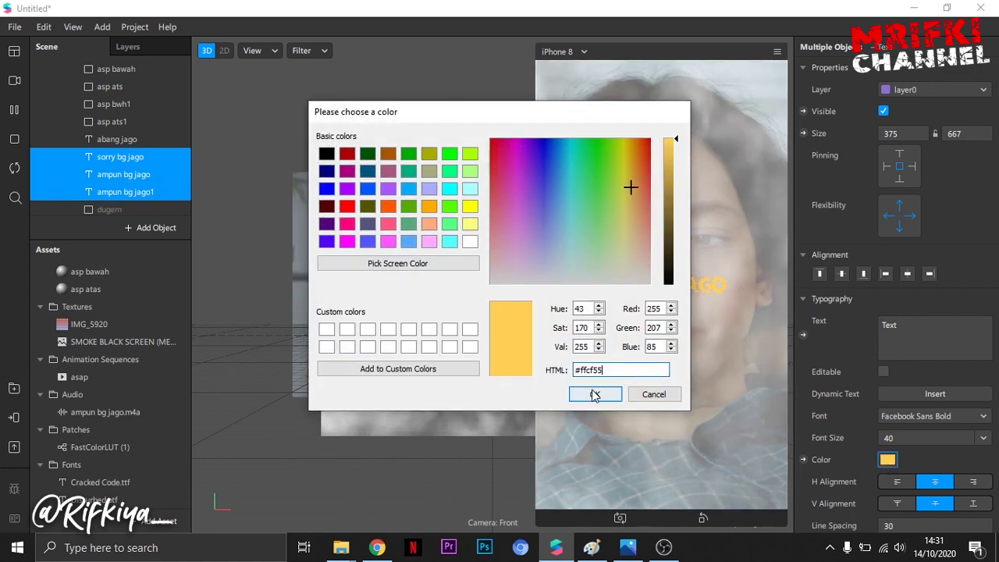
{"action": "left_click", "coordinate": [596, 395]}
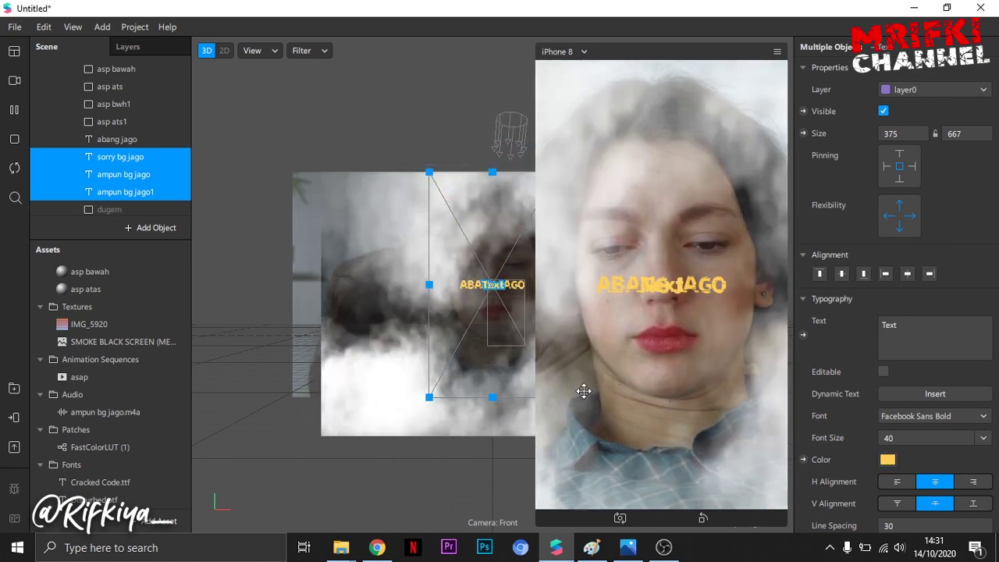
Change the wording of the sorry bg jago text object to "Sorry Bang Jago"
{"action": "left_click", "coordinate": [137, 159]}
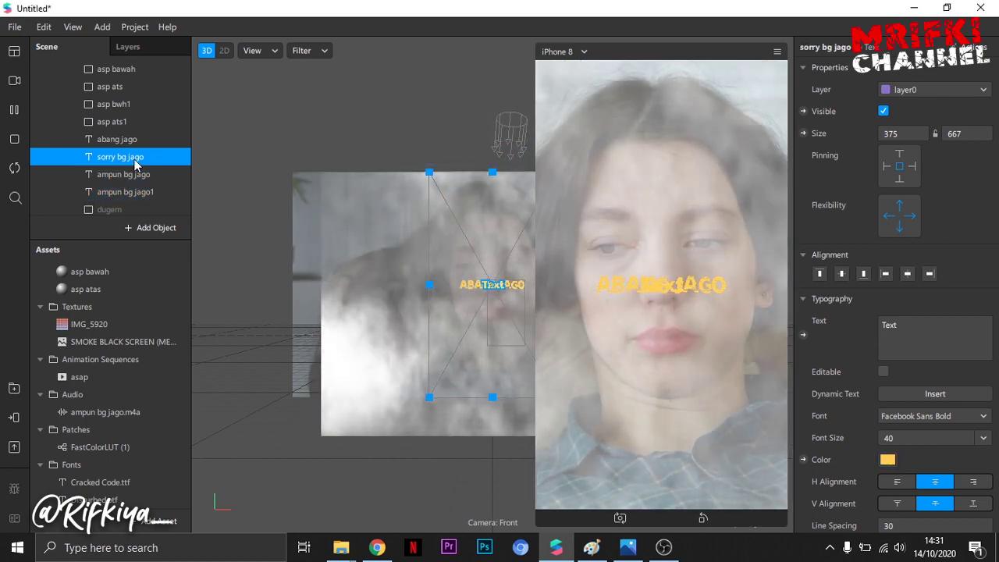
{"action": "left_click", "coordinate": [911, 332]}
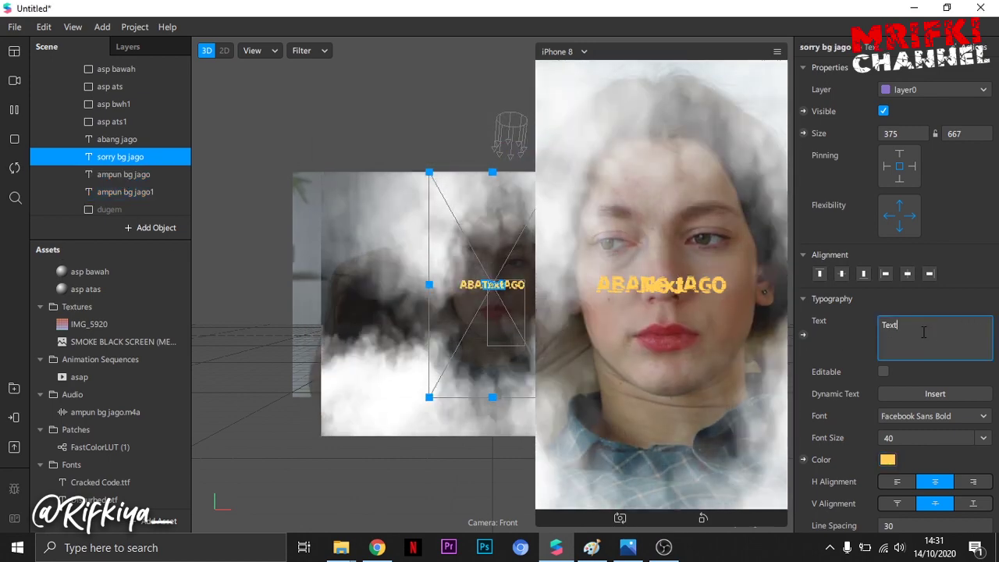
{"action": "left_click_drag", "start_coordinate": [924, 333], "coordinate": [851, 310]}
{"action": "type", "text": "So"}
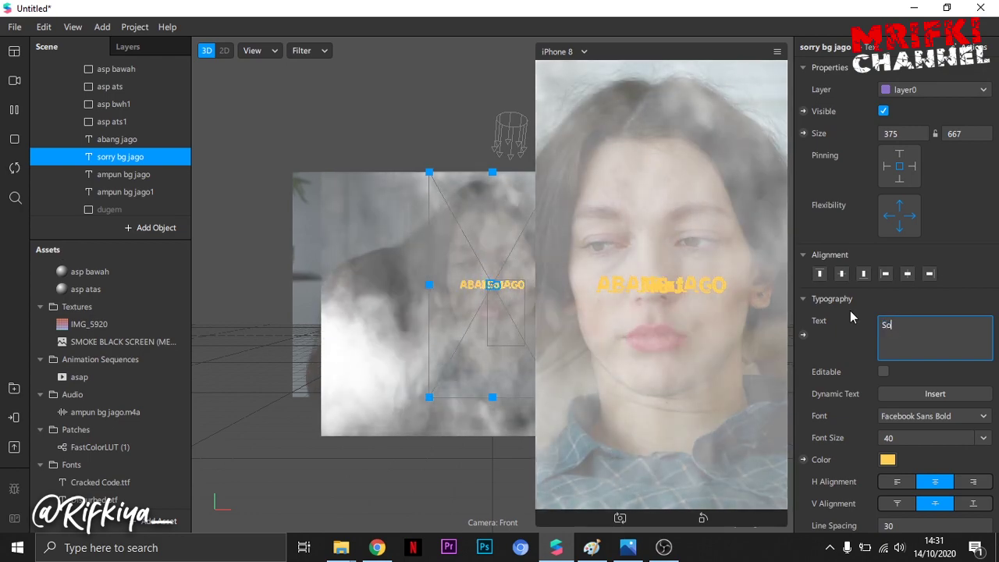
{"action": "type", "text": "rry Bang Jago"}
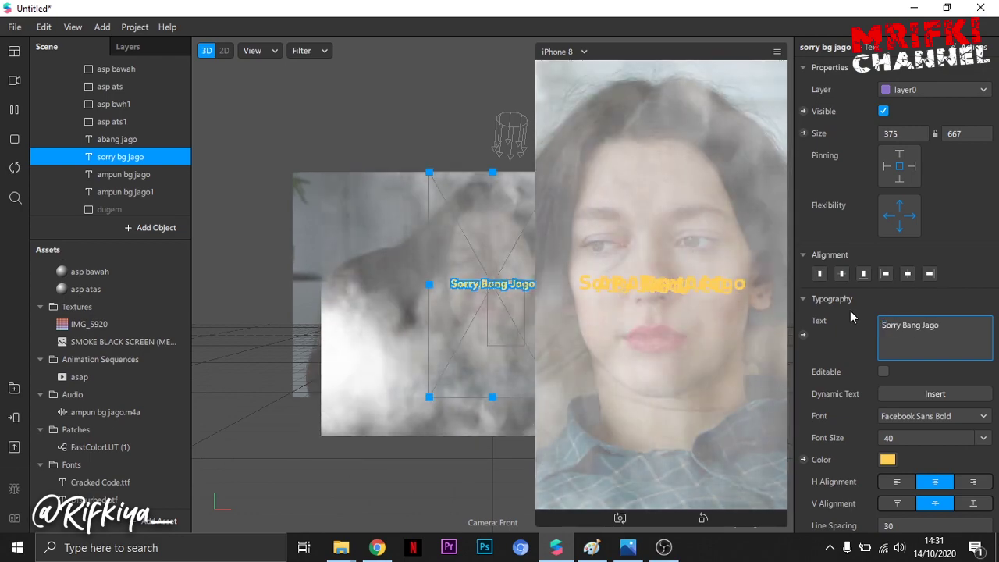
Change the wording of both the ampun bg jago and ampun bg jago1 text objects to "Ampun Bang Jago"
{"action": "left_click", "coordinate": [123, 174]}
{"action": "double_click", "coordinate": [914, 326]}
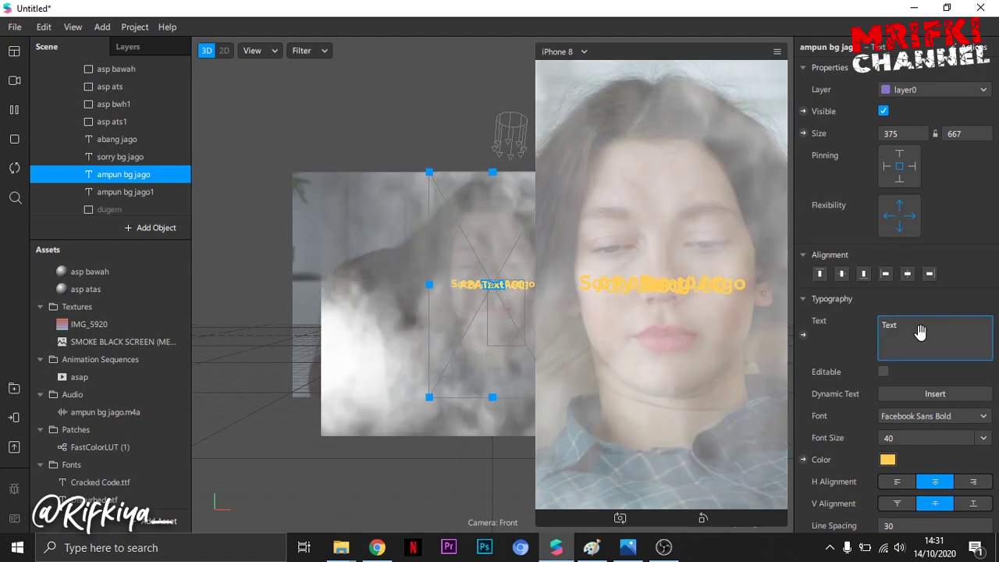
{"action": "type", "text": "Ampun Bang"}
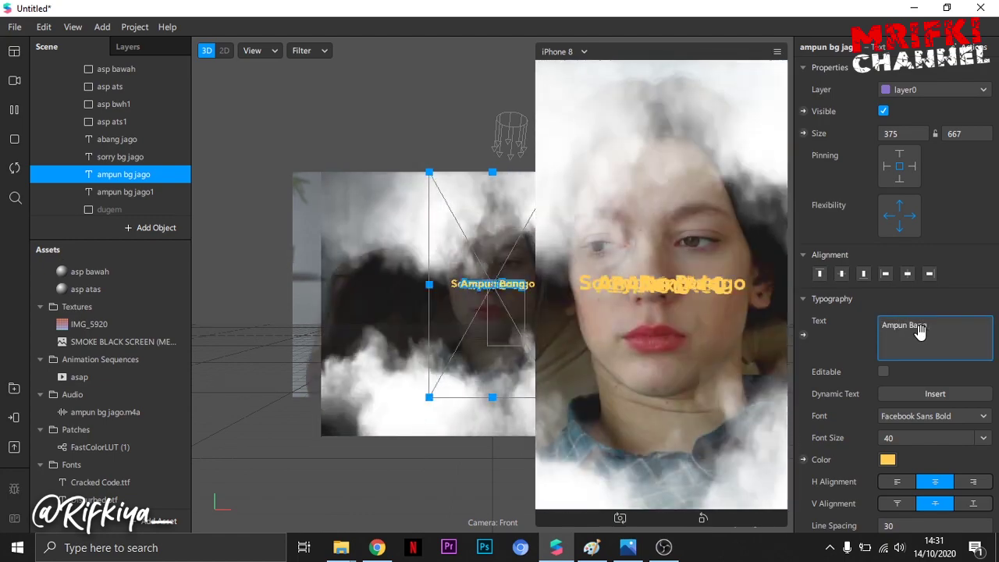
{"action": "type", "text": " Jago"}
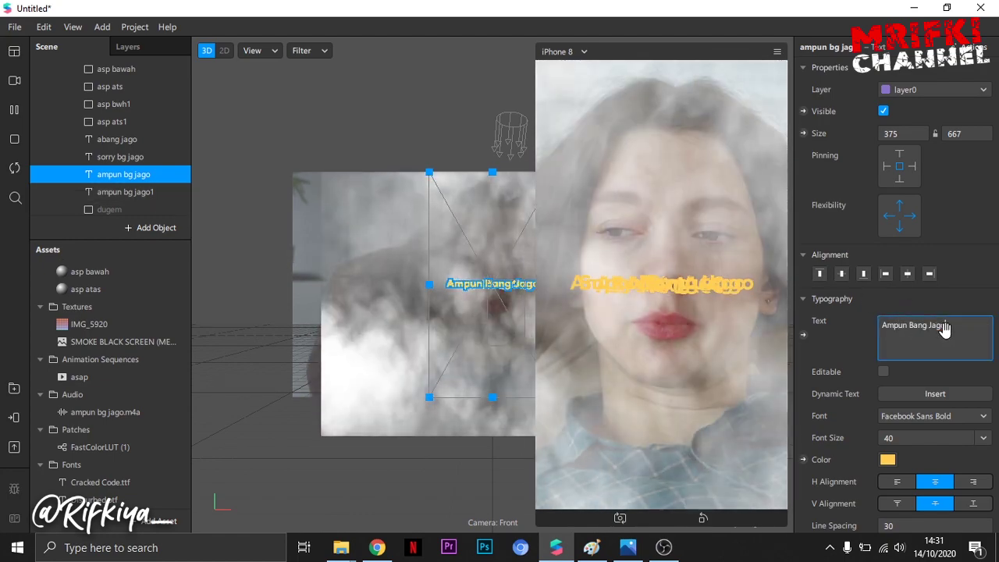
{"action": "left_click", "coordinate": [145, 192]}
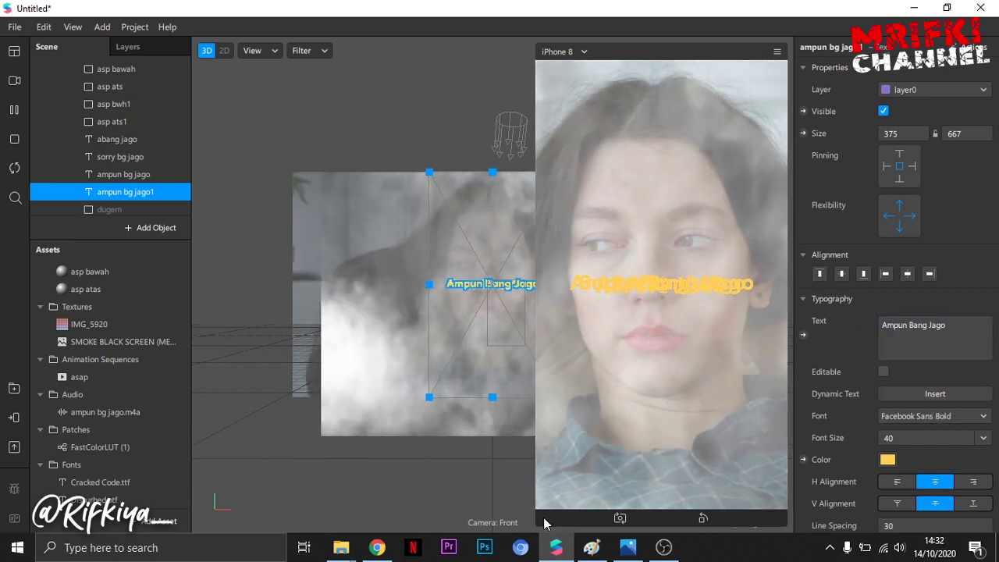
Shrink the simulator preview and create a new material for the dugem rectangle
{"action": "left_click_drag", "start_coordinate": [539, 520], "coordinate": [668, 320]}
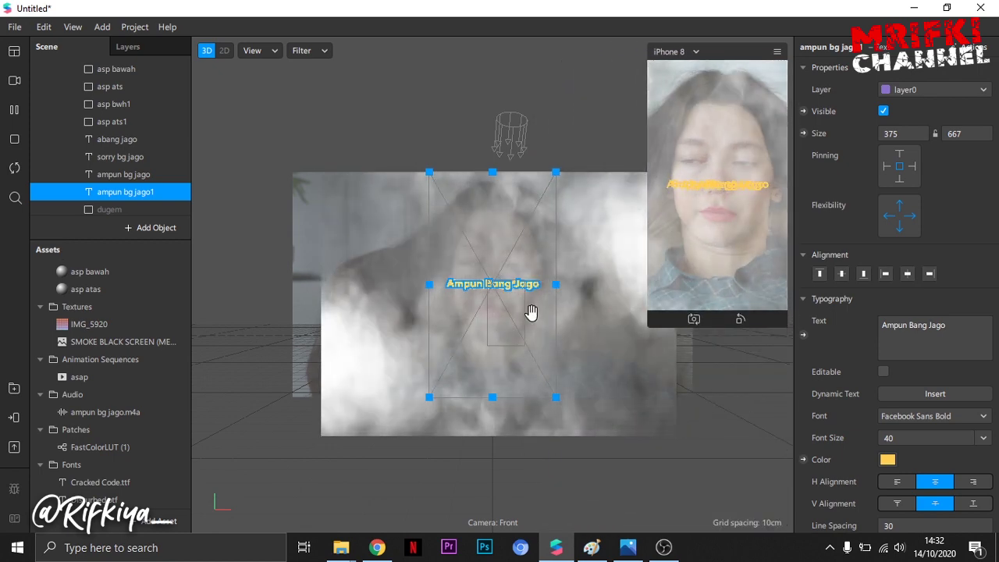
{"action": "scroll", "coordinate": [96, 180], "scroll_direction": "down", "scroll_amount": 1}
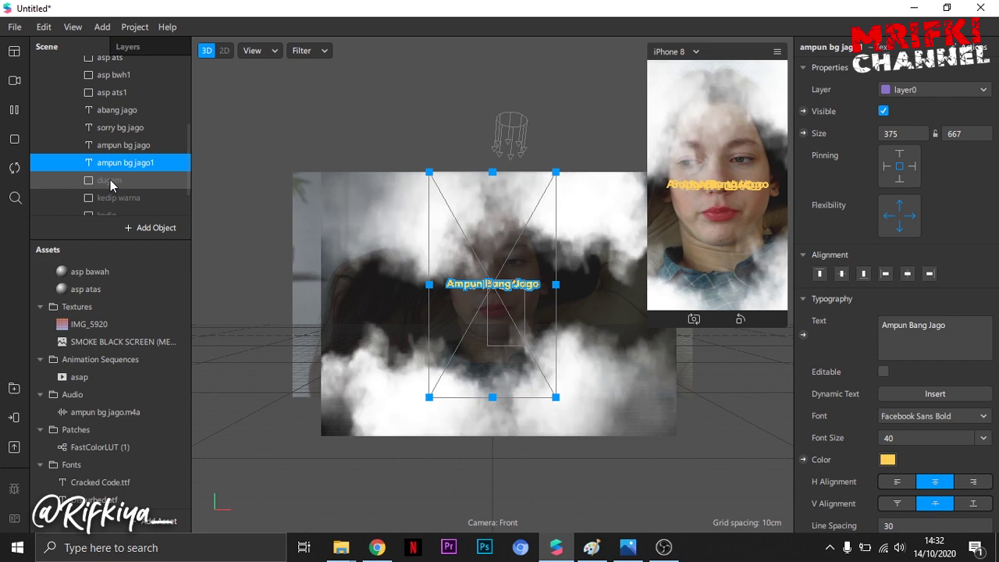
{"action": "left_click", "coordinate": [110, 180]}
{"action": "left_click", "coordinate": [988, 386]}
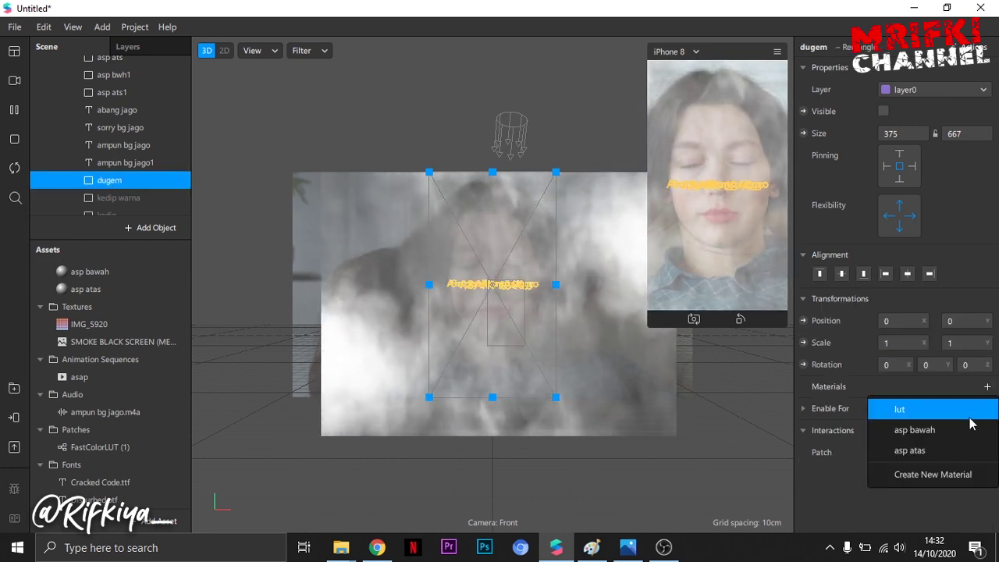
{"action": "left_click", "coordinate": [922, 475]}
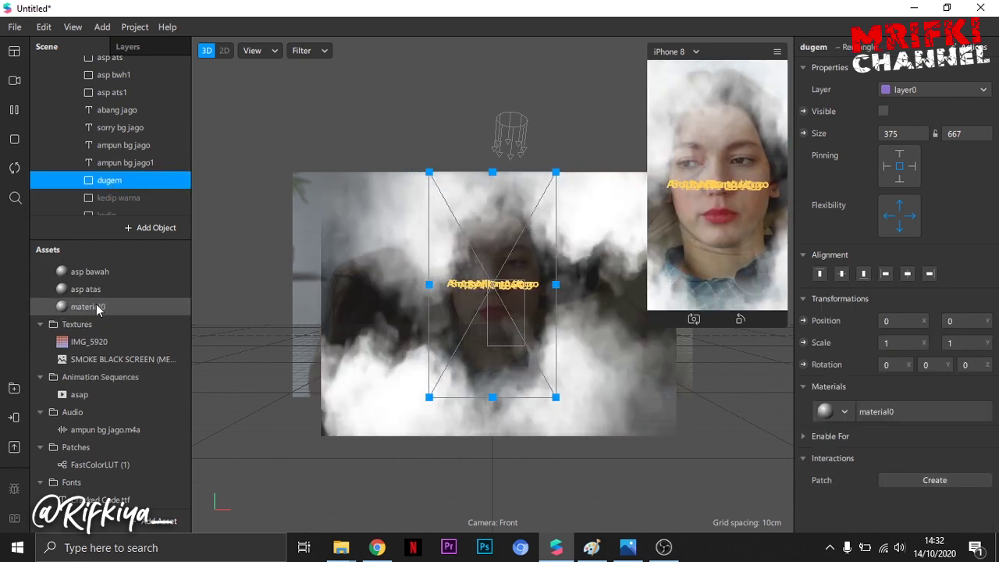
Rename the dugem rectangle's new material to dugem and set its shader type to Flat
{"action": "double_click", "coordinate": [97, 308]}
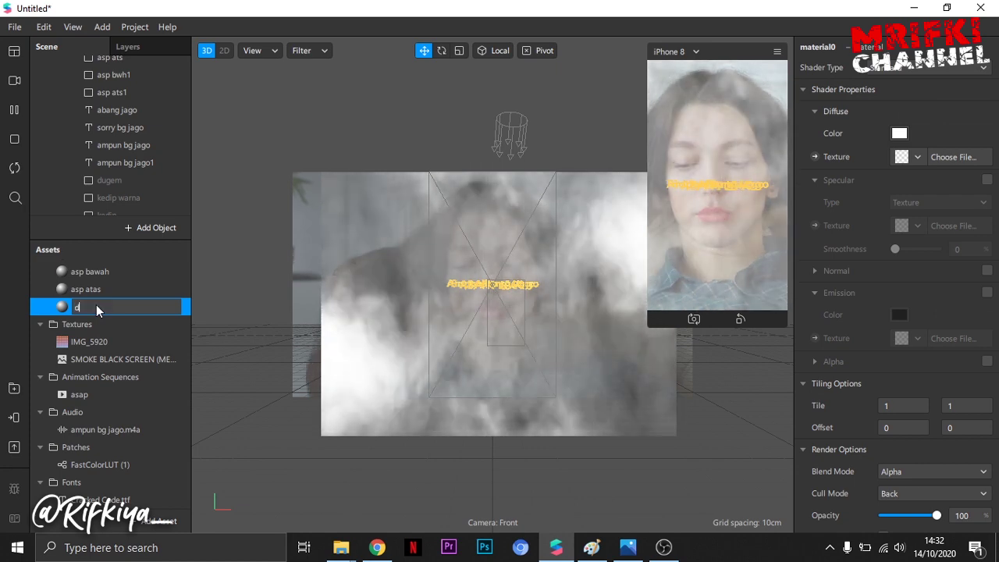
{"action": "type", "text": "duge"}
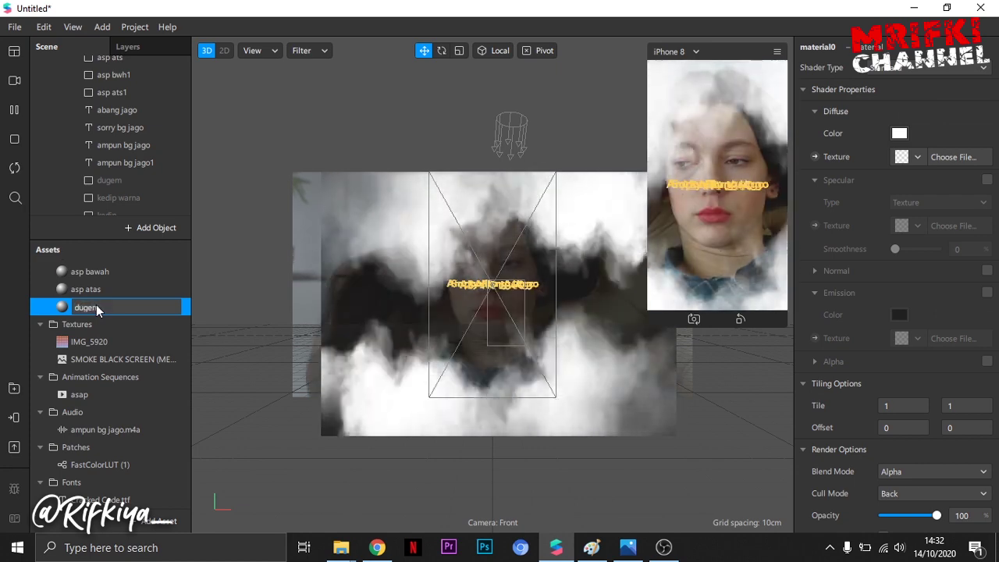
{"action": "type", "text": "m"}
{"action": "key", "text": "Return"}
{"action": "left_click", "coordinate": [883, 68]}
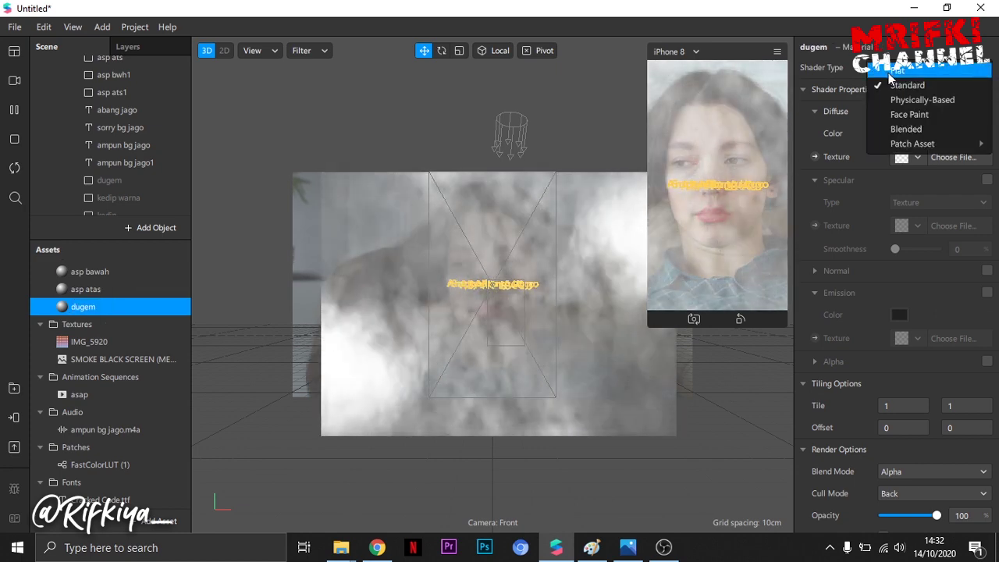
{"action": "left_click", "coordinate": [889, 72]}
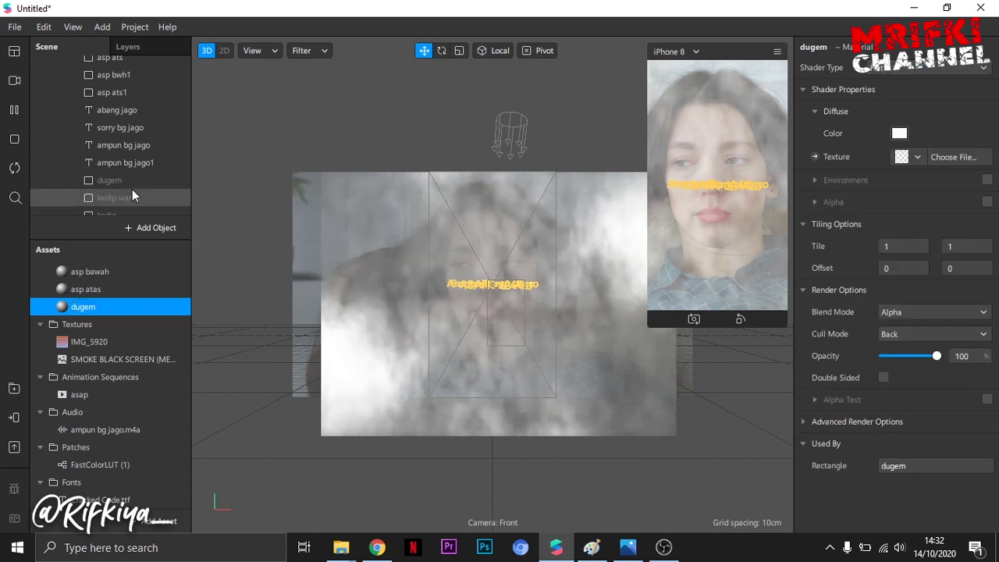
Duplicate the dugem material twice so the kedip warna and kedip rectangles can each have their own
{"action": "scroll", "coordinate": [125, 185], "scroll_direction": "down", "scroll_amount": 1}
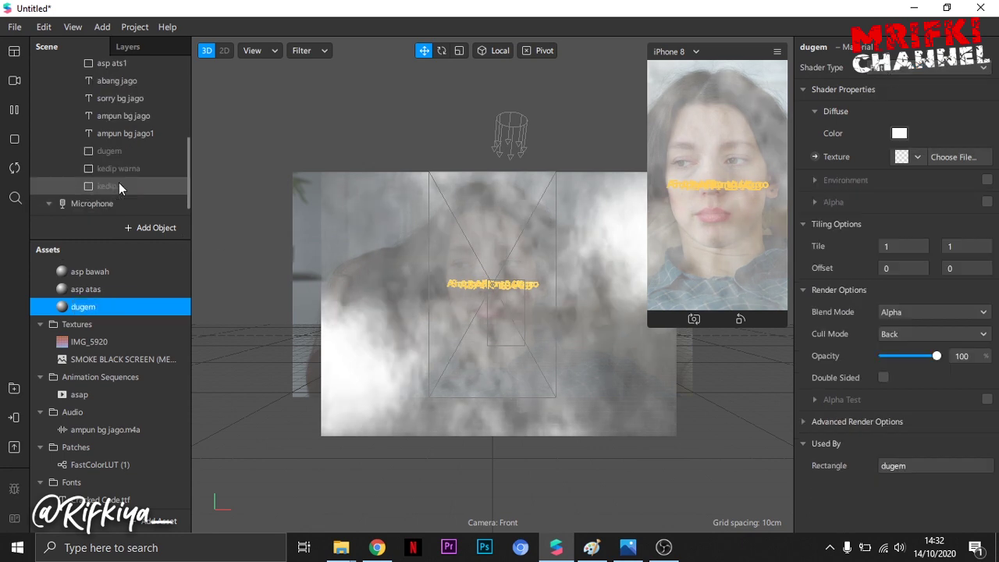
{"action": "key", "text": "ctrl+d"}
{"action": "right_click", "coordinate": [84, 307]}
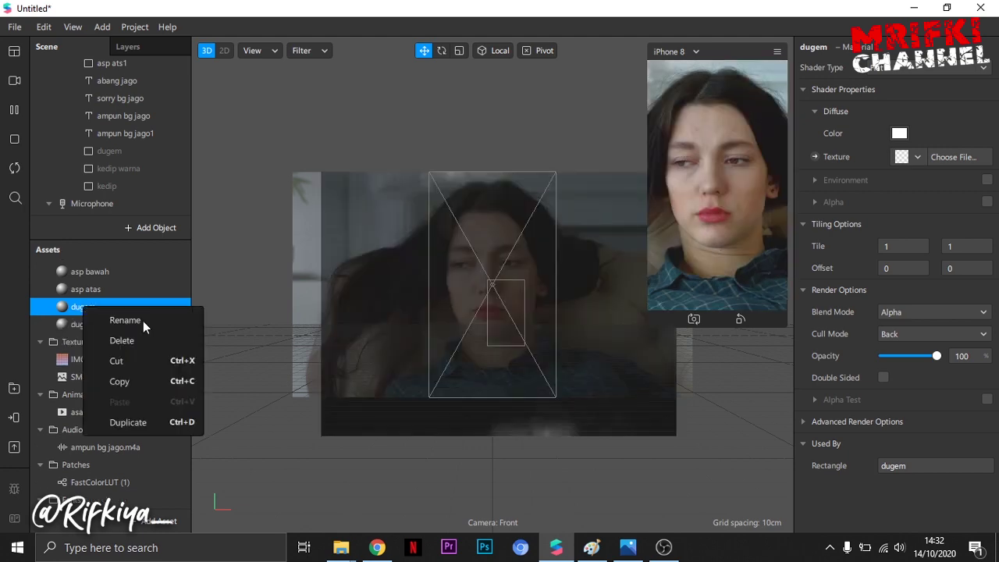
{"action": "left_click", "coordinate": [78, 323]}
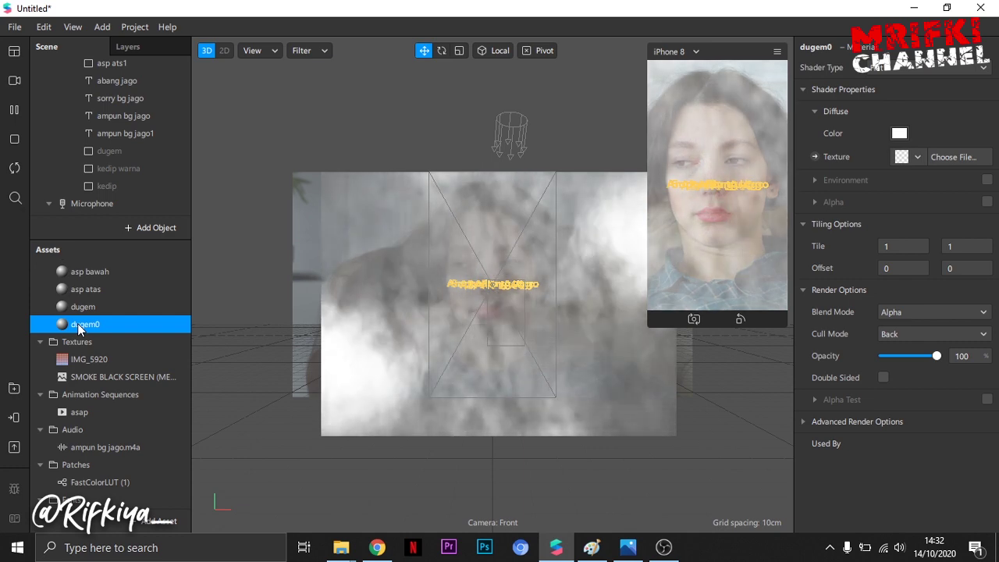
{"action": "key", "text": "ctrl+d"}
Rename the two duplicated dugem materials to kedip warna and kedip
{"action": "double_click", "coordinate": [95, 325]}
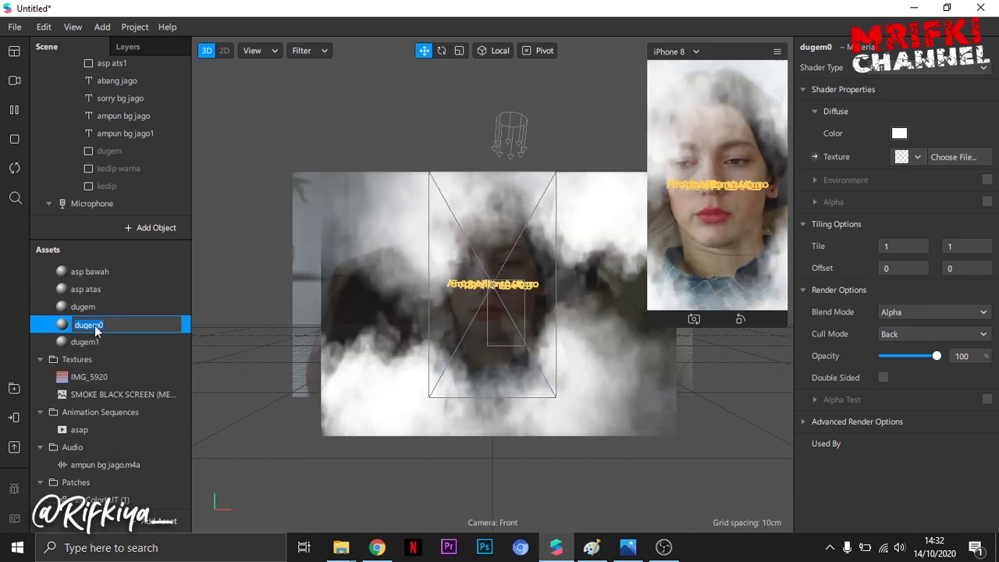
{"action": "type", "text": "kedip"}
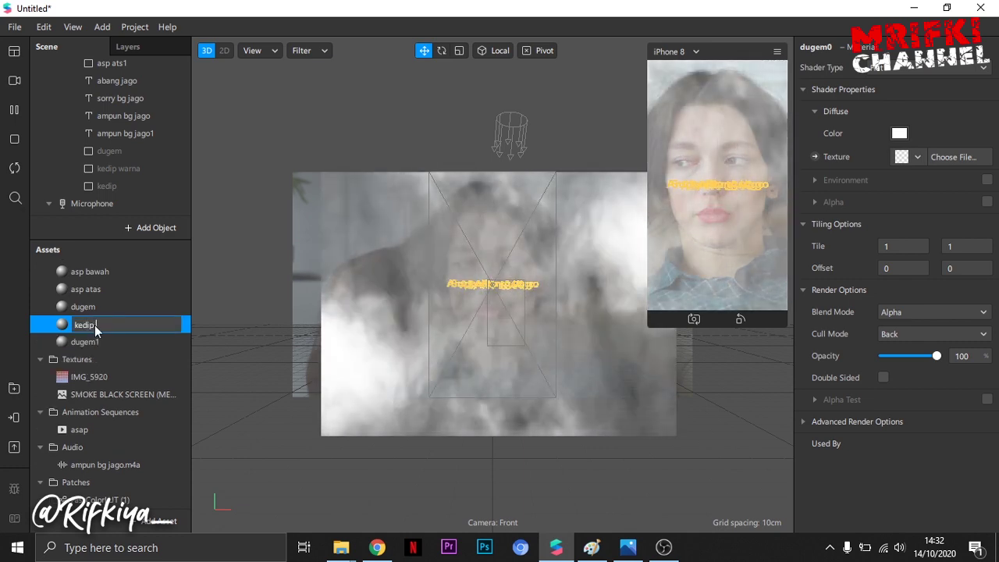
{"action": "type", "text": " warna"}
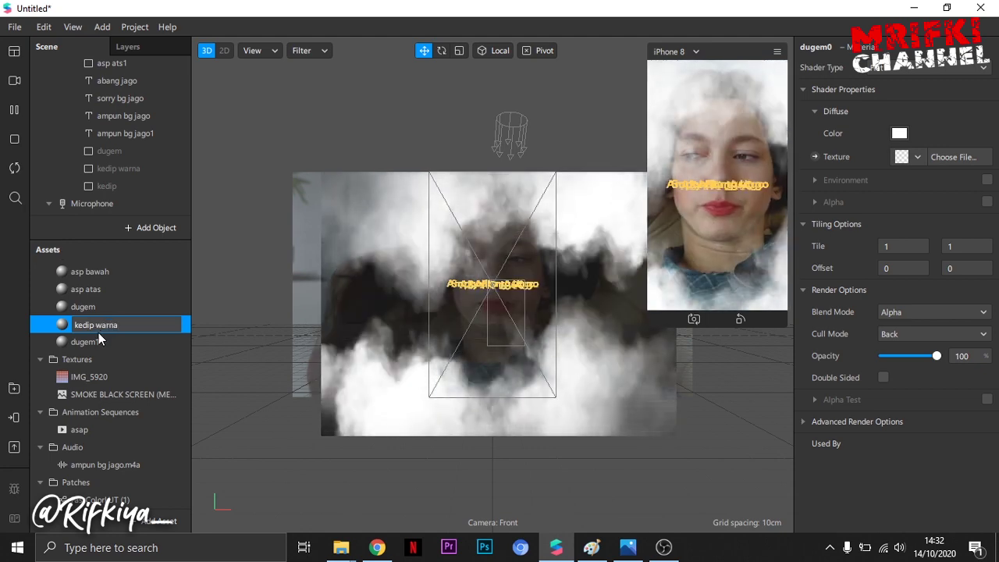
{"action": "double_click", "coordinate": [101, 348]}
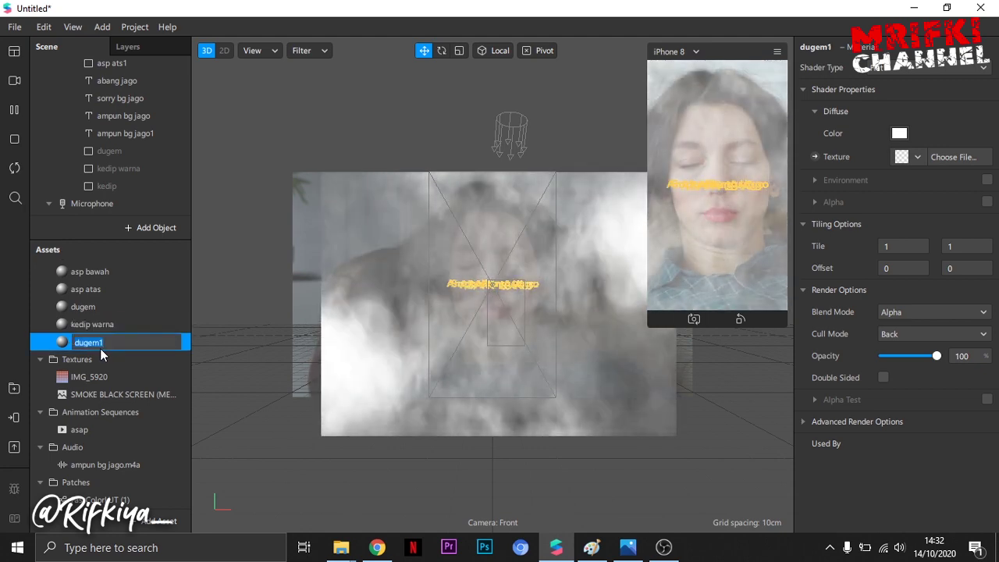
{"action": "type", "text": "kedip"}
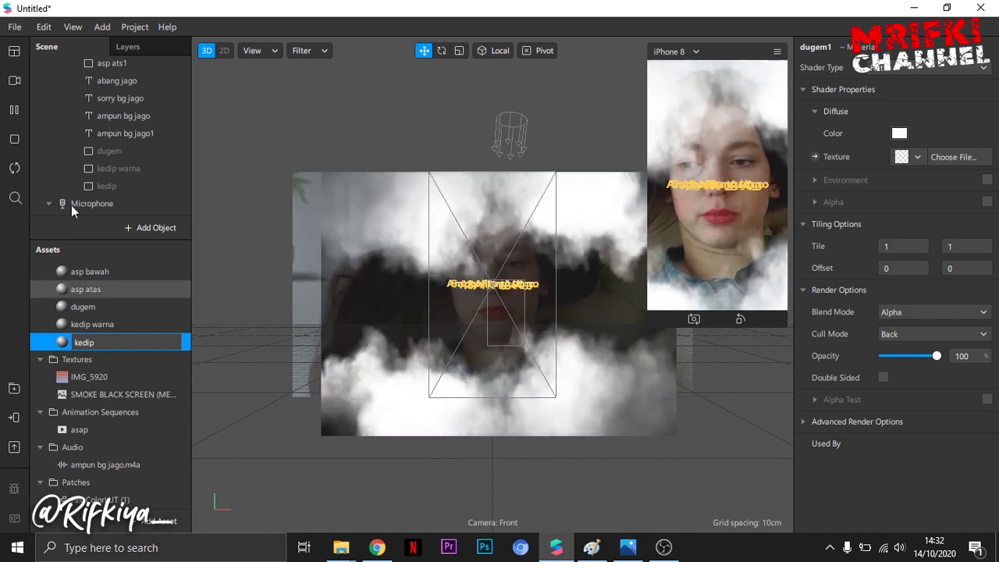
Assign the kedip warna material to the kedip warna rectangle and the kedip material to the kedip rectangle
{"action": "left_click", "coordinate": [118, 152]}
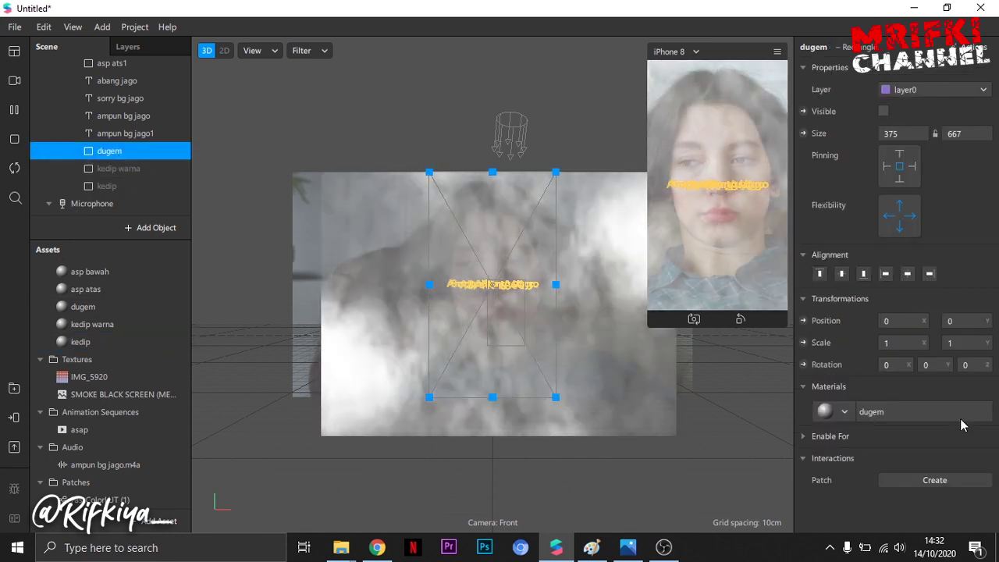
{"action": "left_click", "coordinate": [139, 170]}
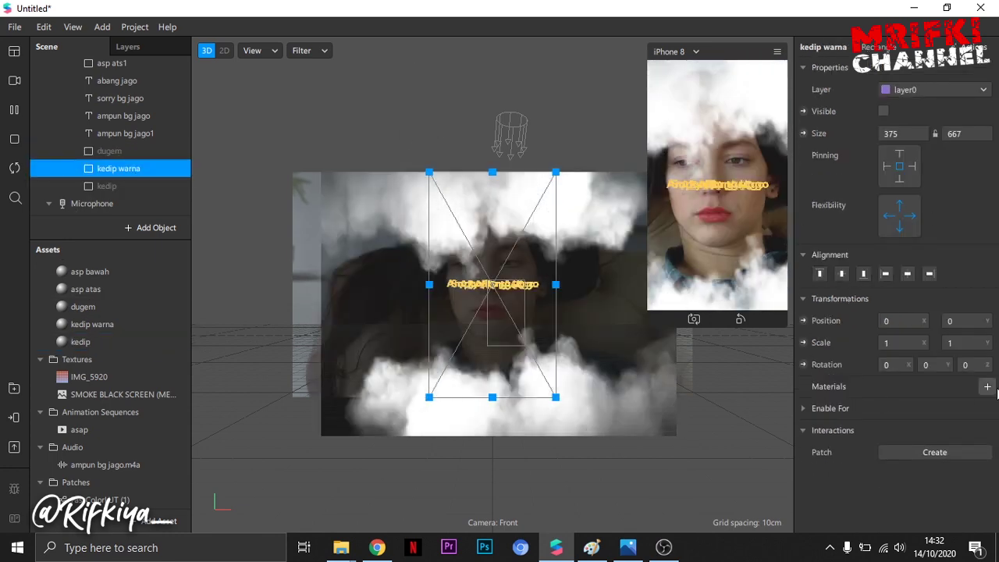
{"action": "left_click", "coordinate": [988, 386]}
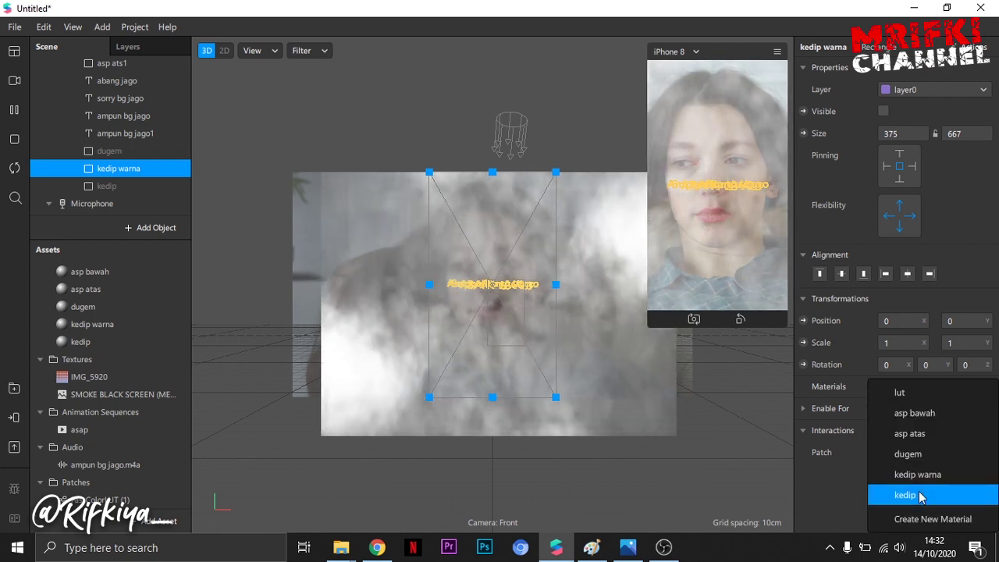
{"action": "left_click", "coordinate": [918, 475]}
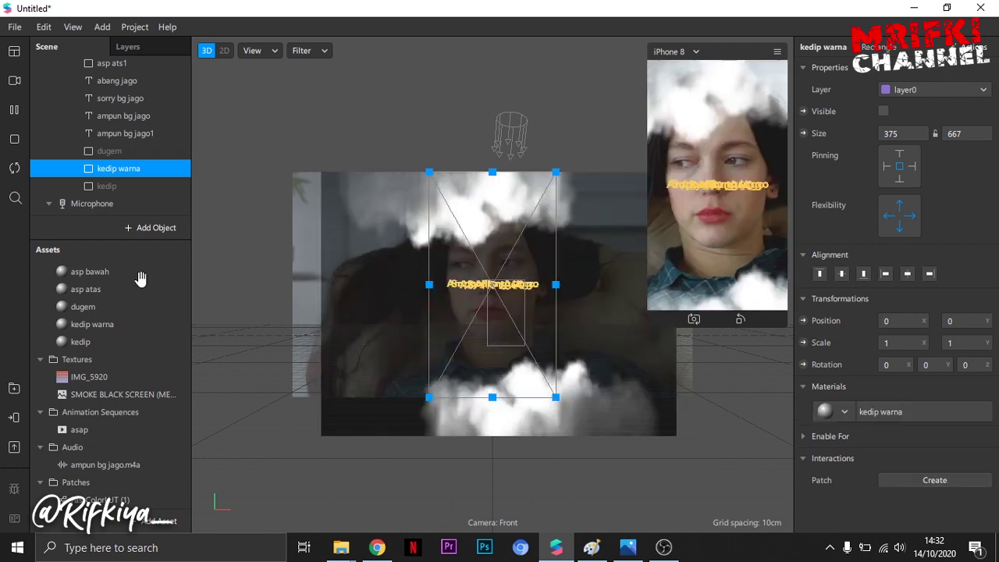
{"action": "left_click", "coordinate": [129, 186]}
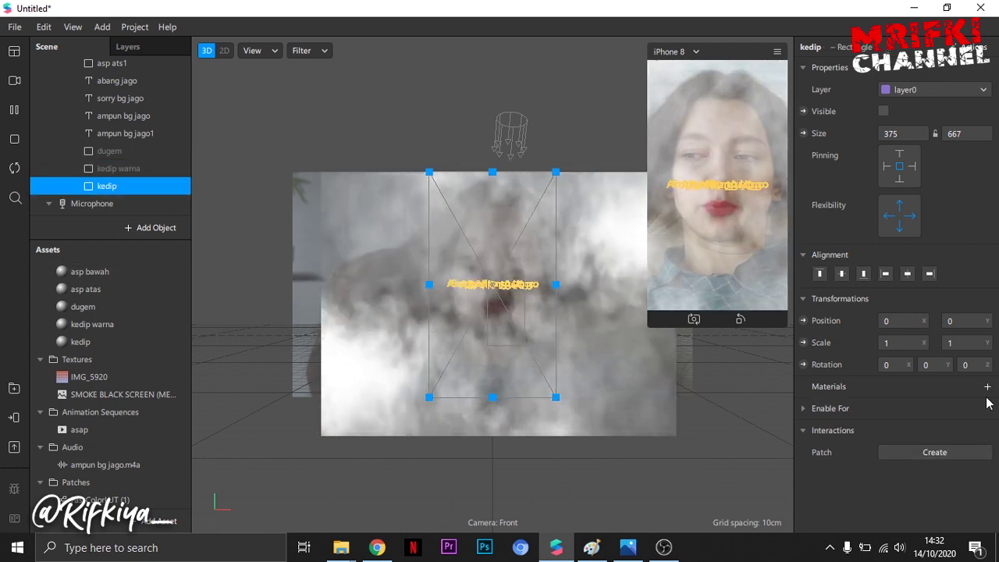
{"action": "left_click", "coordinate": [987, 387]}
{"action": "left_click", "coordinate": [912, 495]}
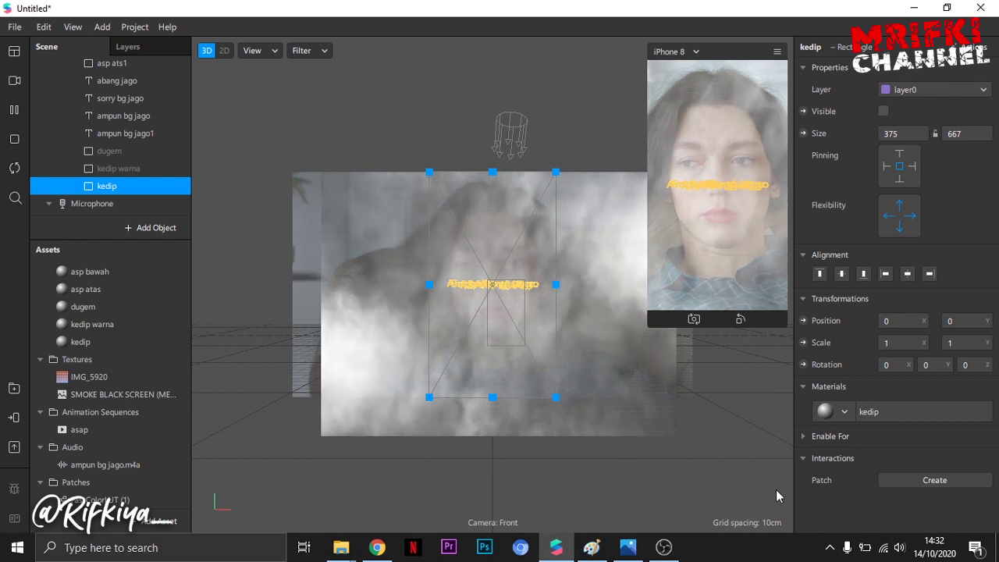
Show the Patch Editor and open the properties of the SMOKE BLACK SCREEN texture
{"action": "left_click", "coordinate": [73, 28]}
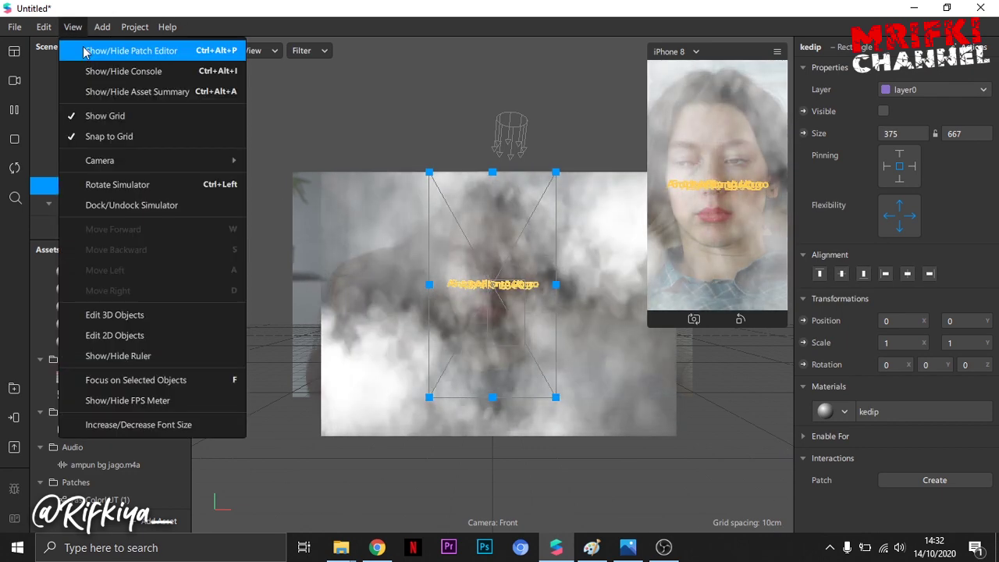
{"action": "left_click", "coordinate": [86, 52]}
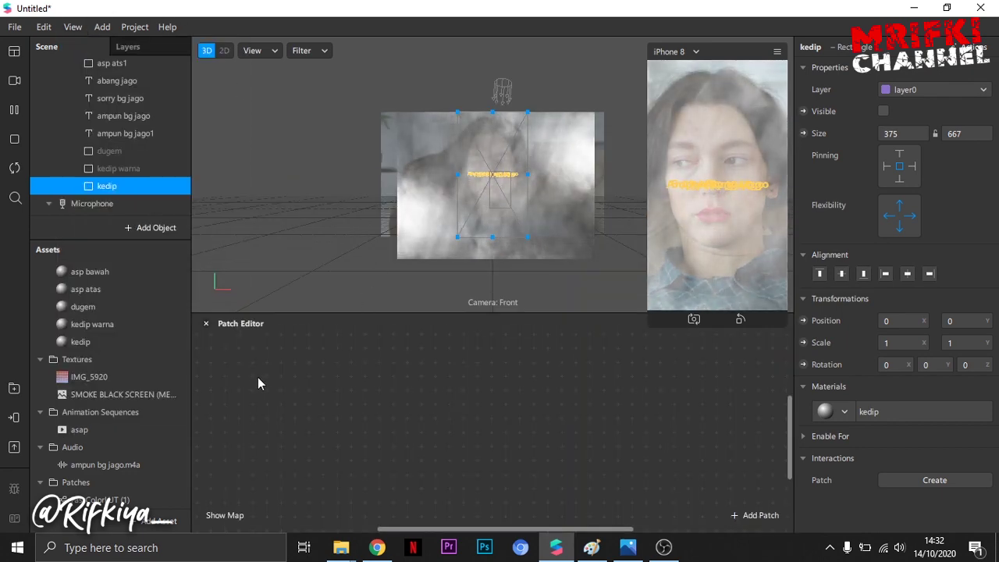
{"action": "left_click", "coordinate": [102, 394]}
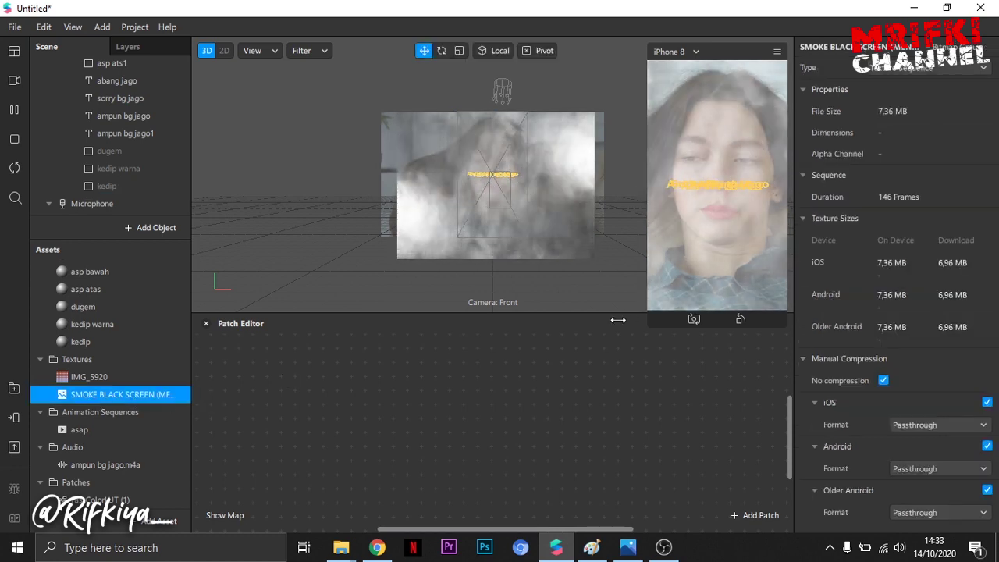
Switch to Chrome to view the TinyPNG image compression page, and return to Spark AR
{"action": "left_click", "coordinate": [376, 547]}
{"action": "left_click", "coordinate": [299, 10]}
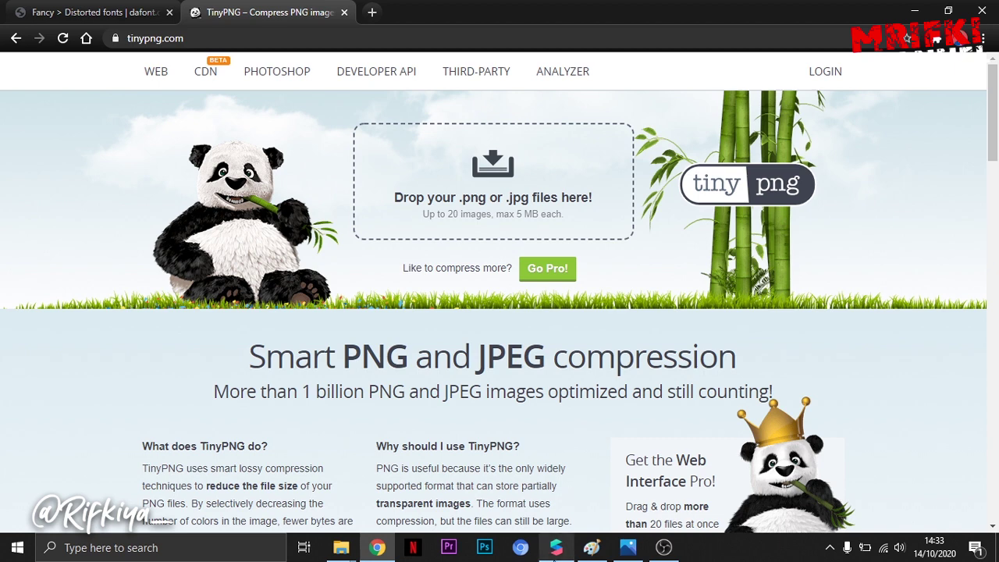
{"action": "left_click", "coordinate": [556, 547]}
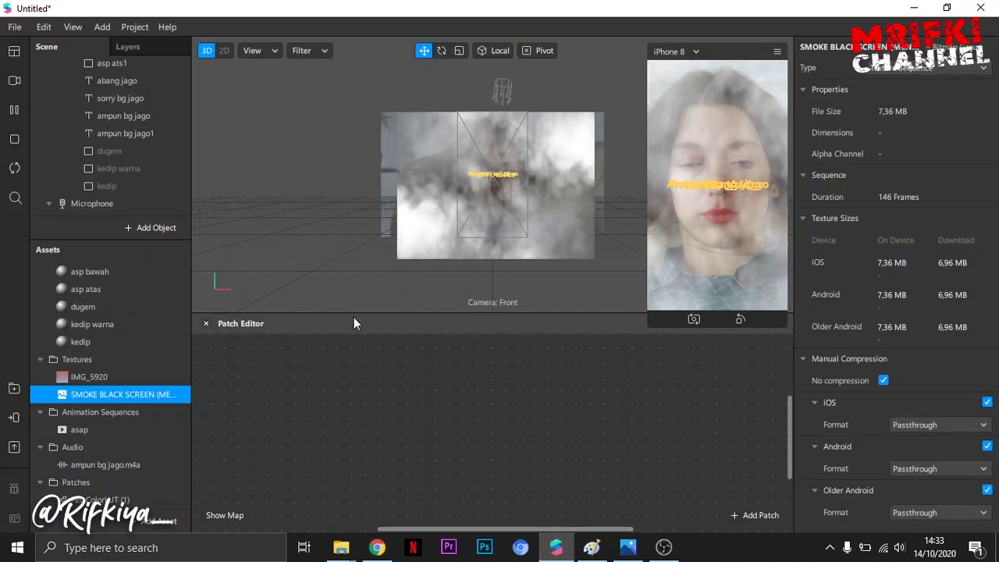
Enlarge the Patch Editor area and add a patch for the scene's Camera object
{"action": "left_click_drag", "start_coordinate": [356, 314], "coordinate": [325, 150]}
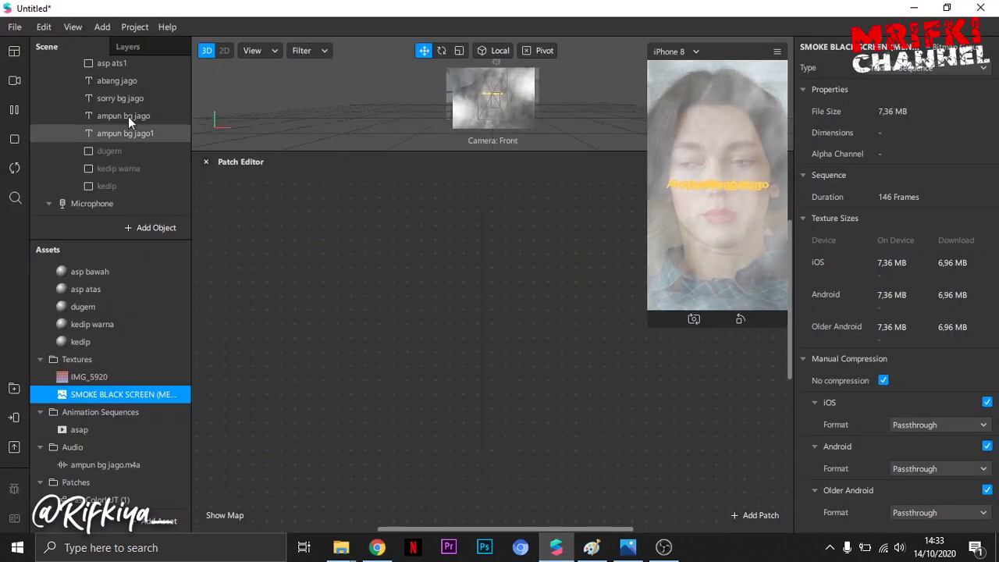
{"action": "scroll", "coordinate": [100, 109], "scroll_direction": "up", "scroll_amount": 10}
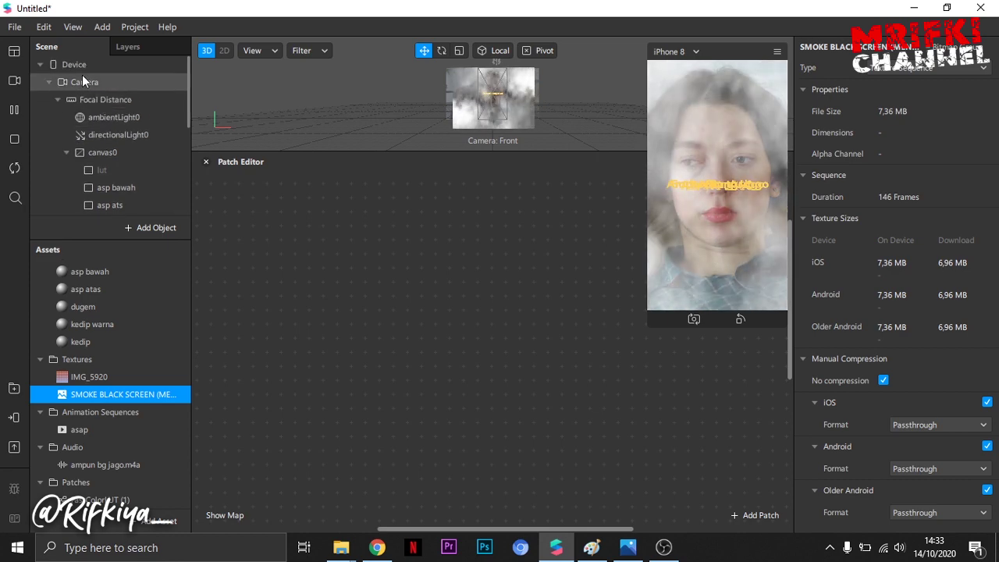
{"action": "left_click_drag", "start_coordinate": [73, 80], "coordinate": [225, 347]}
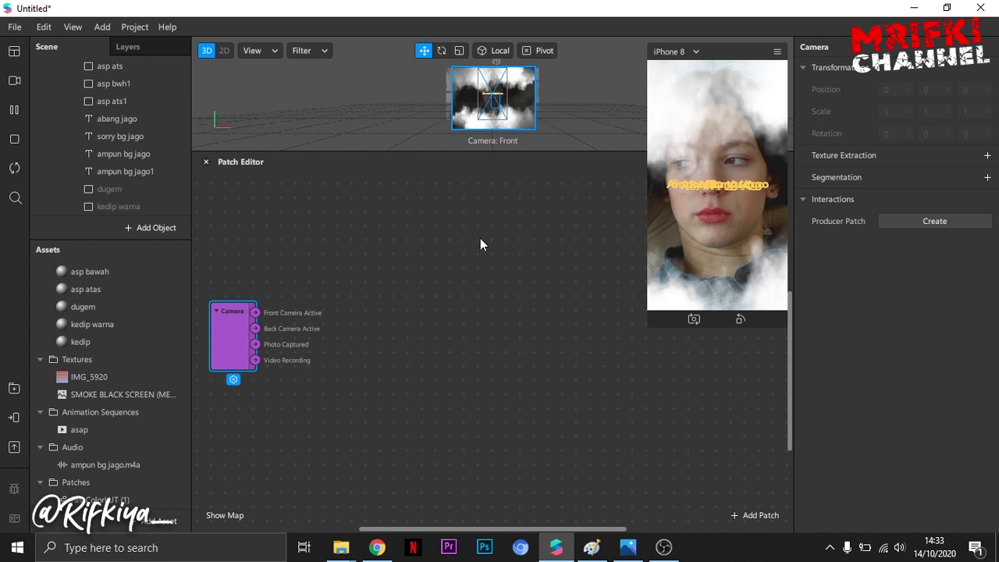
{"action": "left_click", "coordinate": [291, 336]}
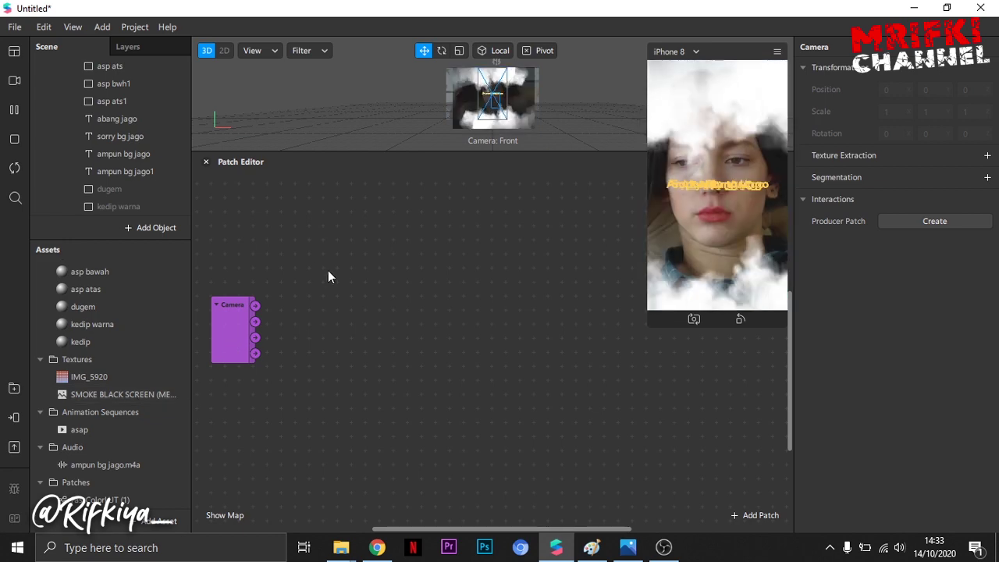
Add a Screen Tap patch and place it beside the Camera patch
{"action": "right_click", "coordinate": [286, 271]}
{"action": "type", "text": "s"}
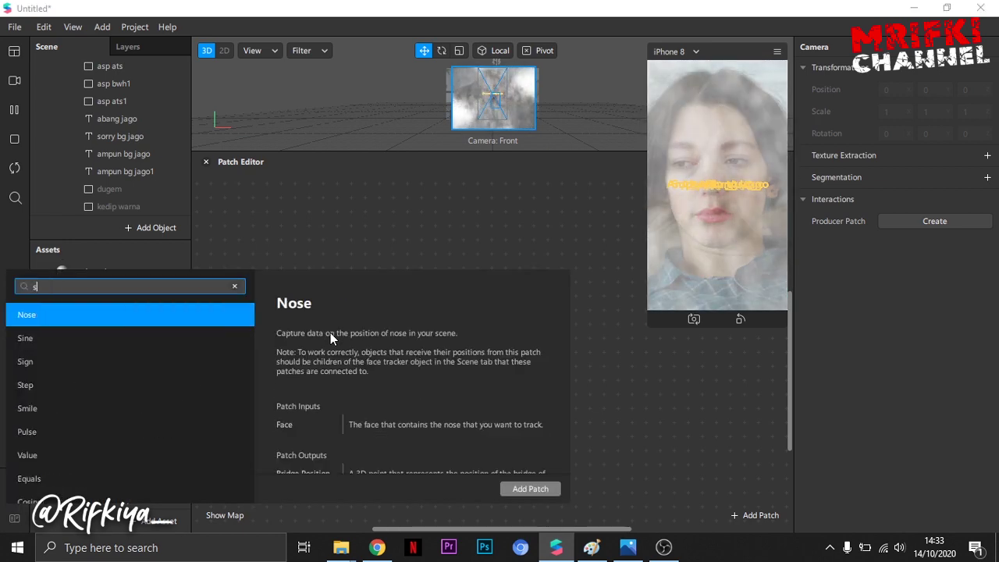
{"action": "type", "text": "cre"}
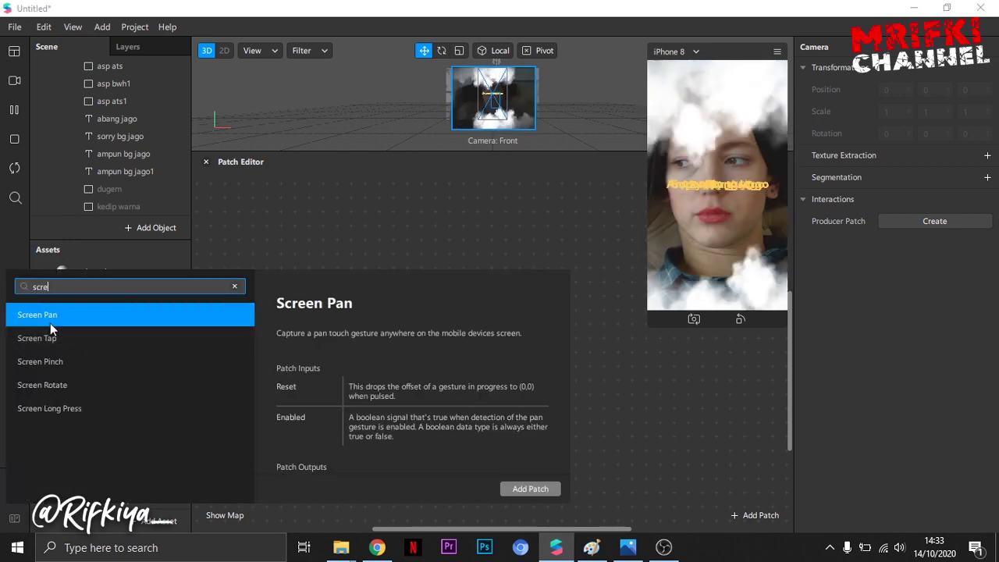
{"action": "double_click", "coordinate": [52, 336]}
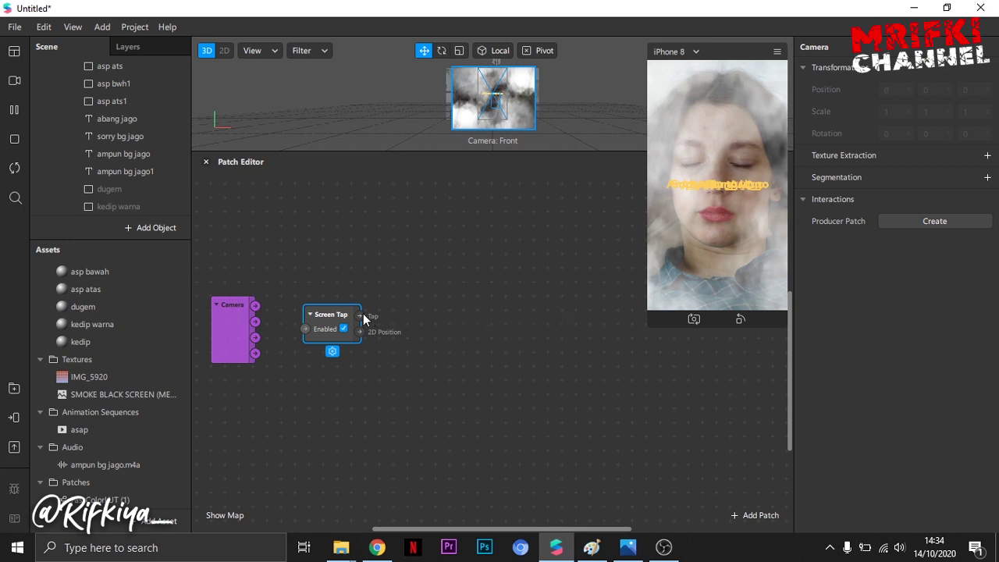
{"action": "left_click_drag", "start_coordinate": [363, 313], "coordinate": [368, 317]}
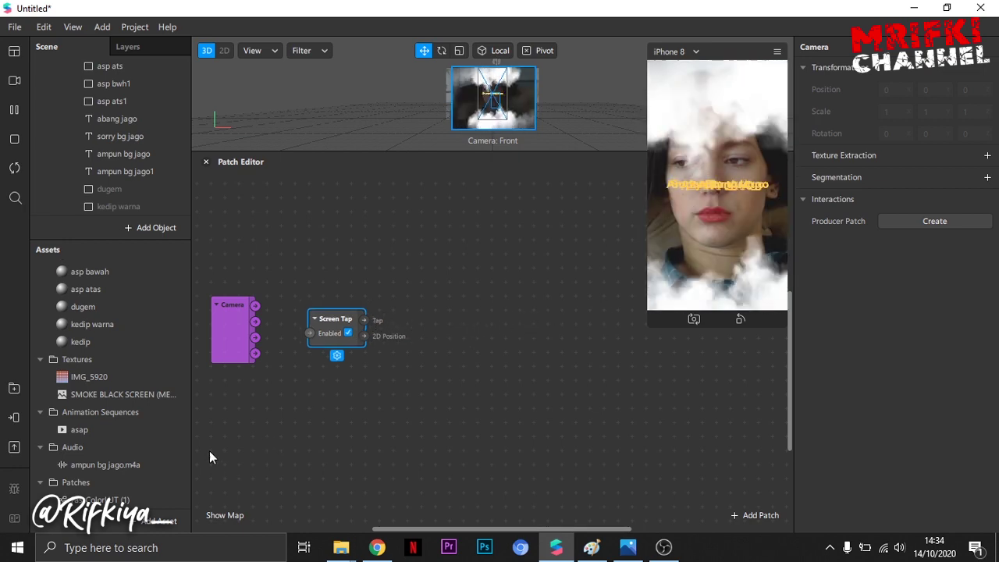
Add an audio playback controller using ampun bg jago.m4a and create patches for its Reset and Play inputs
{"action": "scroll", "coordinate": [125, 460], "scroll_direction": "down", "scroll_amount": 2}
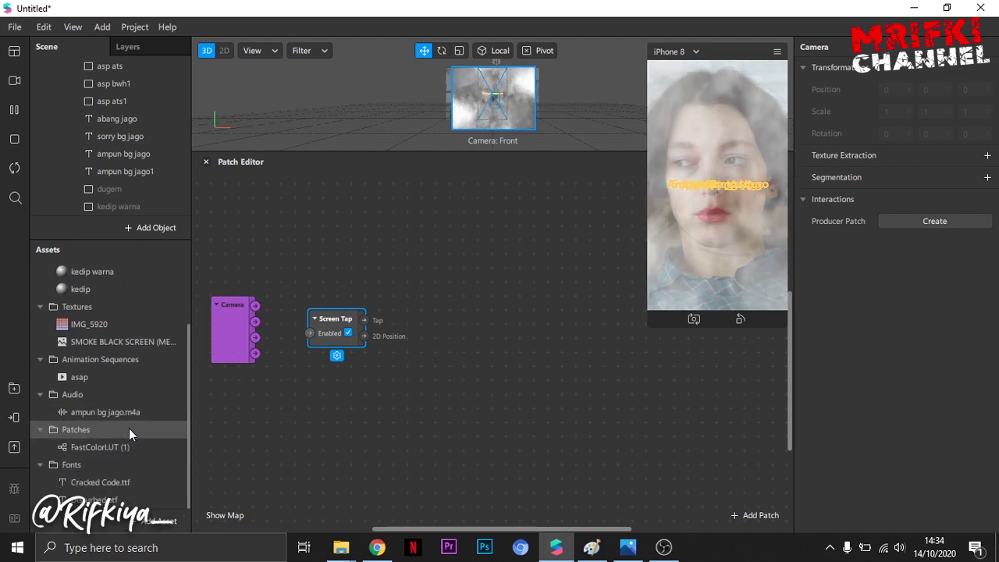
{"action": "left_click", "coordinate": [148, 525]}
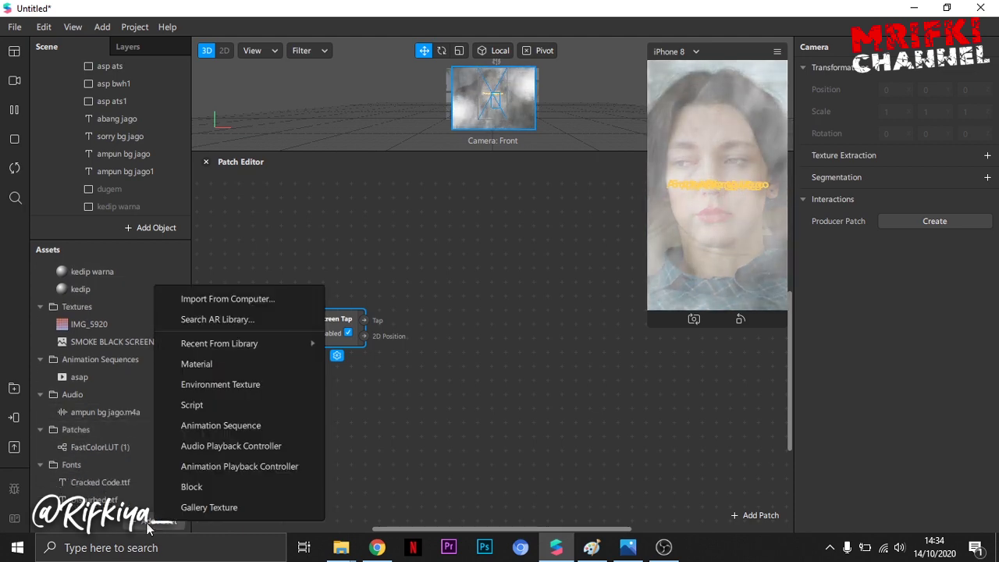
{"action": "left_click", "coordinate": [201, 448]}
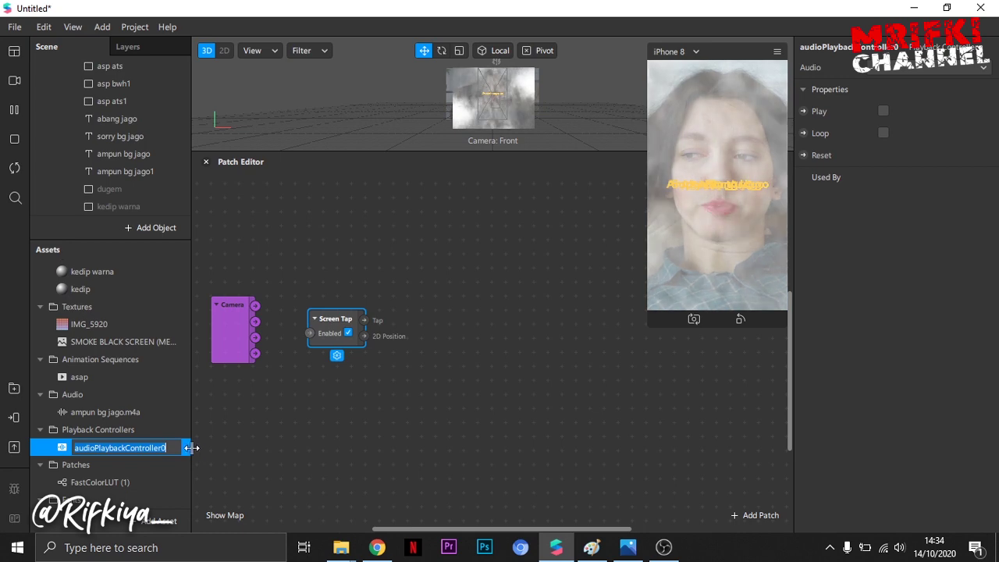
{"action": "left_click", "coordinate": [905, 69]}
{"action": "left_click", "coordinate": [907, 85]}
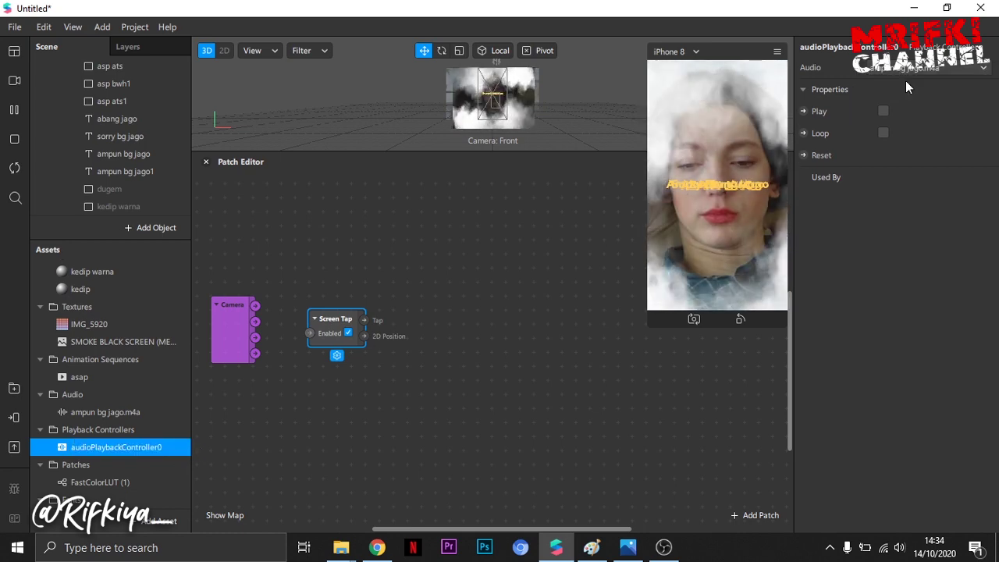
{"action": "left_click", "coordinate": [804, 157]}
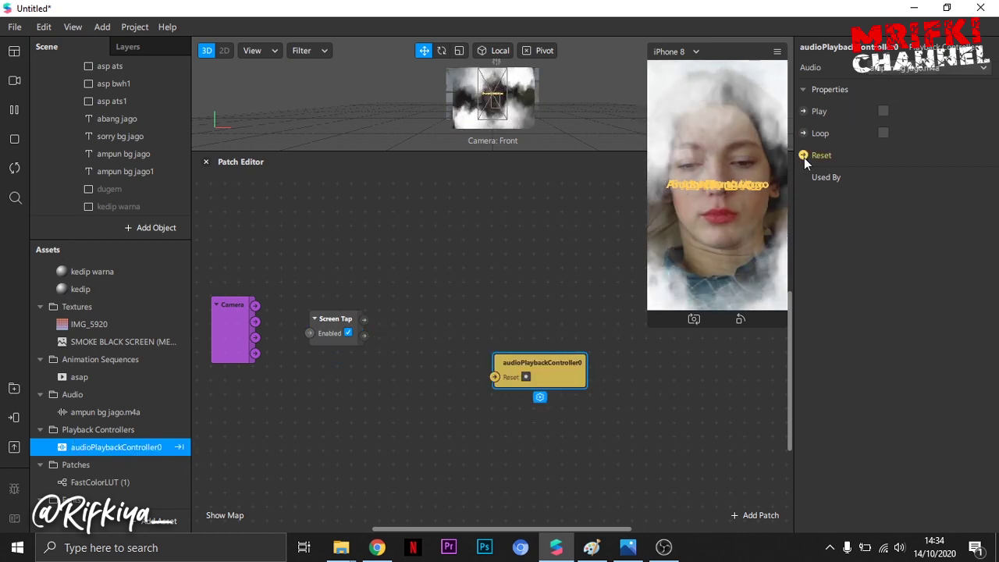
{"action": "left_click", "coordinate": [804, 111]}
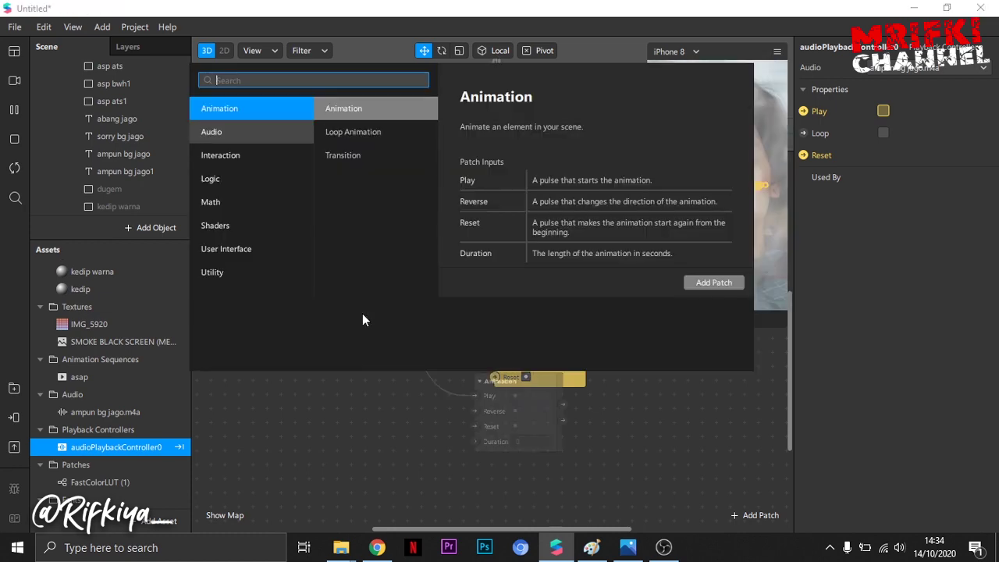
Connect Screen Tap's Tap output to a Switch patch that drives the audio controller's Play directly and its Reset through a Pulse patch
{"action": "type", "text": "sw"}
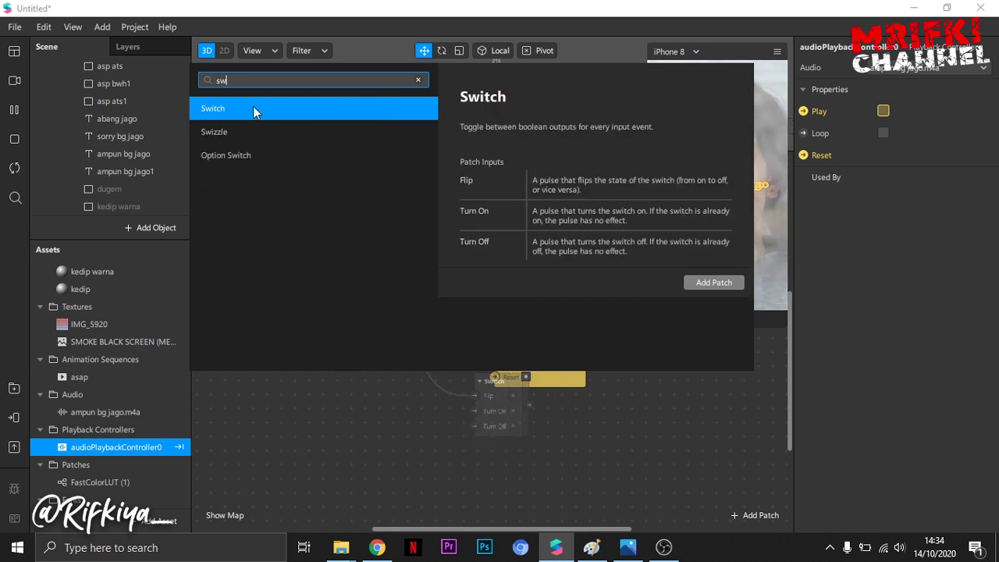
{"action": "key", "text": "Return"}
{"action": "left_click_drag", "start_coordinate": [493, 411], "coordinate": [494, 377]}
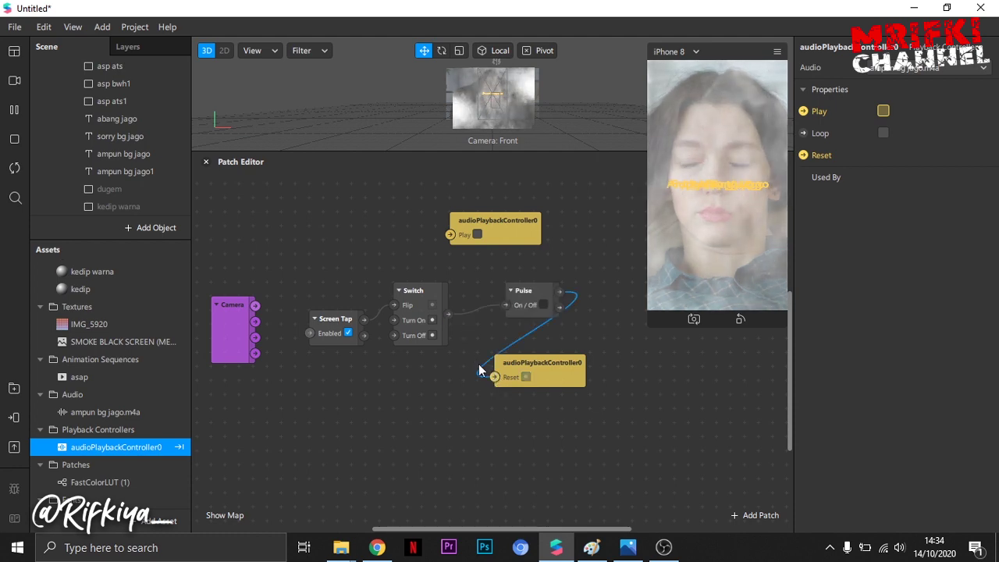
{"action": "left_click_drag", "start_coordinate": [445, 313], "coordinate": [451, 235]}
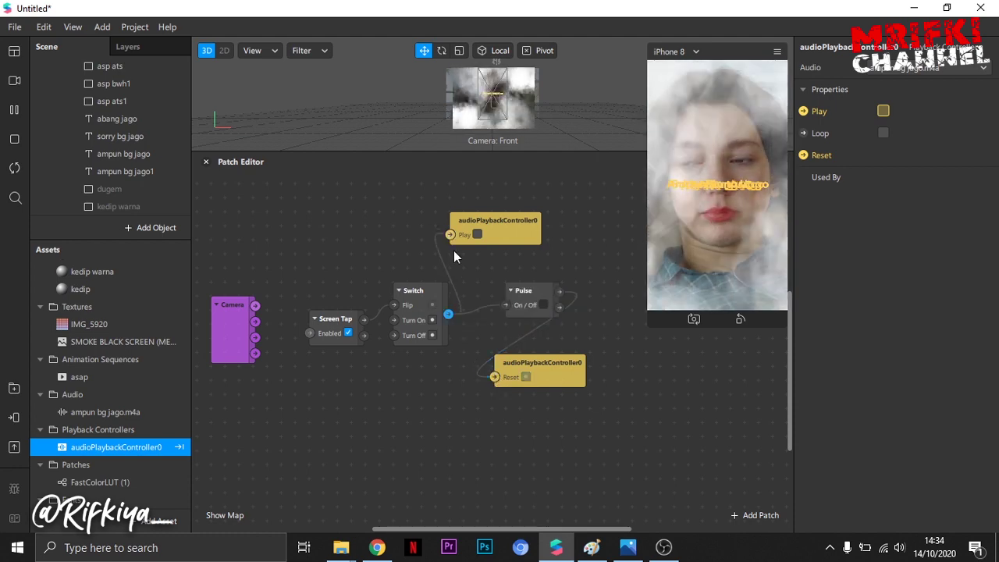
{"action": "left_click_drag", "start_coordinate": [563, 371], "coordinate": [644, 384]}
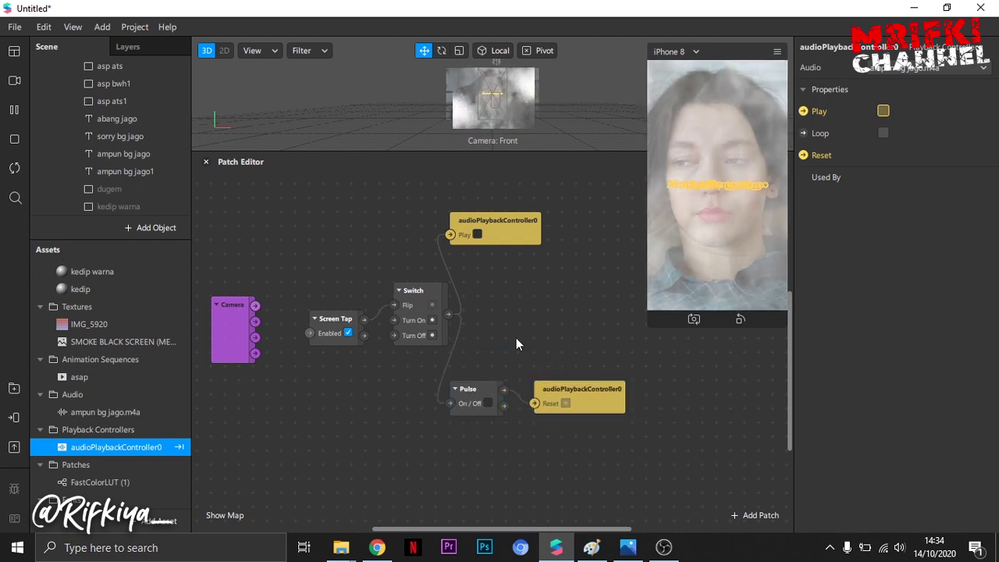
Add the FastColorLUT (1) patch asset to the empty area above the audio patches
{"action": "scroll", "coordinate": [516, 337], "scroll_direction": "up", "scroll_amount": 3}
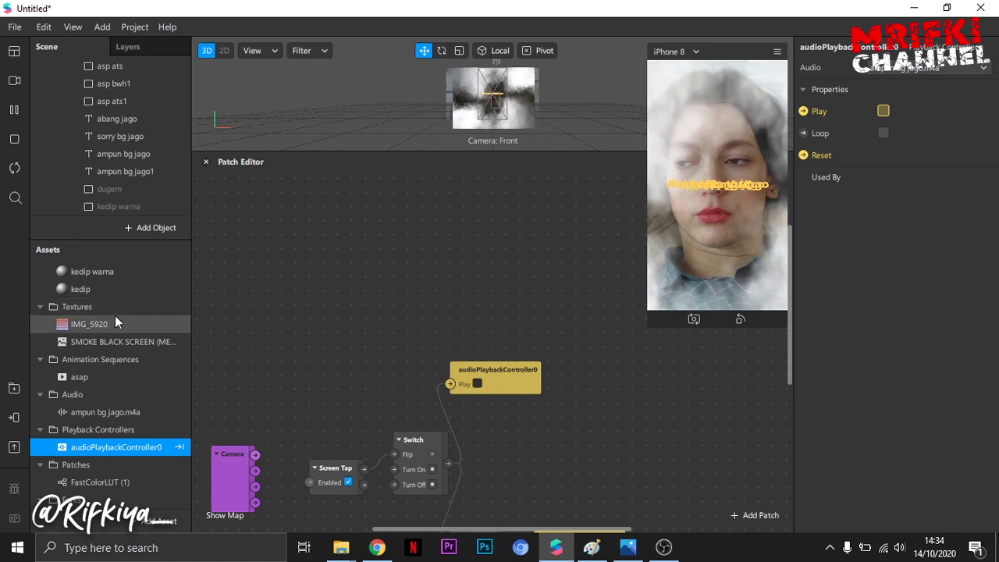
{"action": "left_click", "coordinate": [94, 482]}
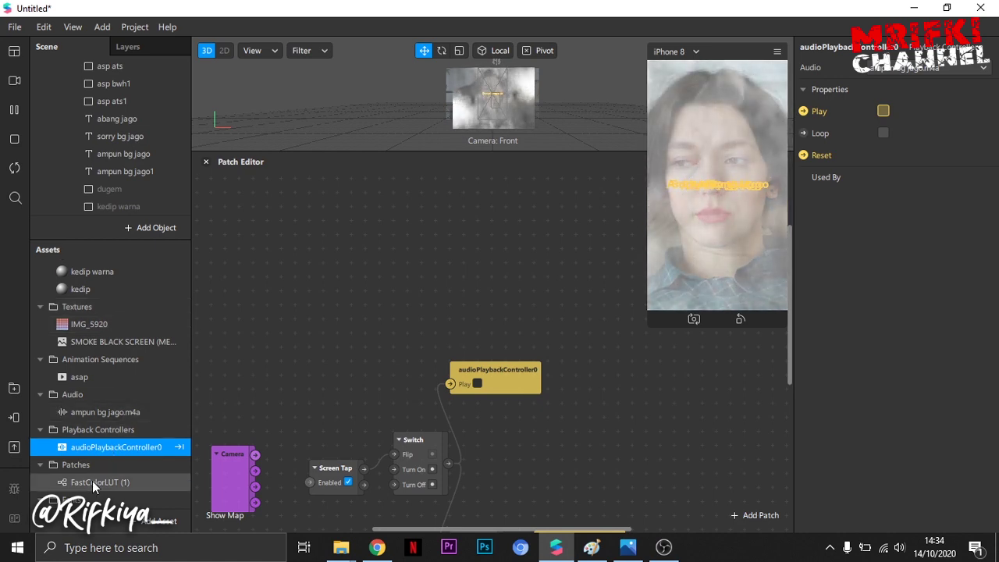
{"action": "left_click_drag", "start_coordinate": [135, 441], "coordinate": [291, 321]}
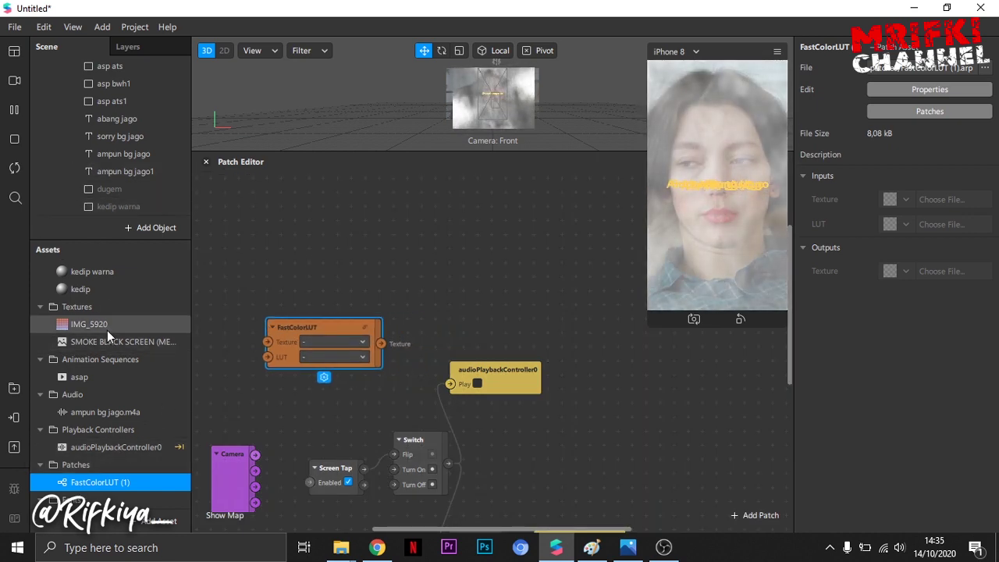
Create a Diffuse Texture patch for the lut material and place it beside the FastColorLUT patch
{"action": "scroll", "coordinate": [97, 297], "scroll_direction": "up", "scroll_amount": 3}
{"action": "left_click", "coordinate": [86, 287]}
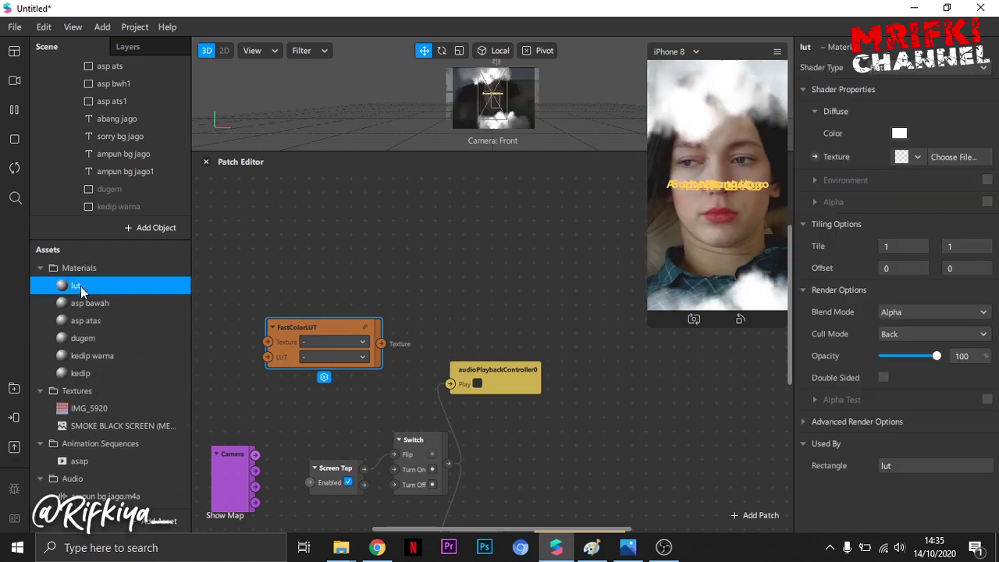
{"action": "left_click", "coordinate": [815, 156]}
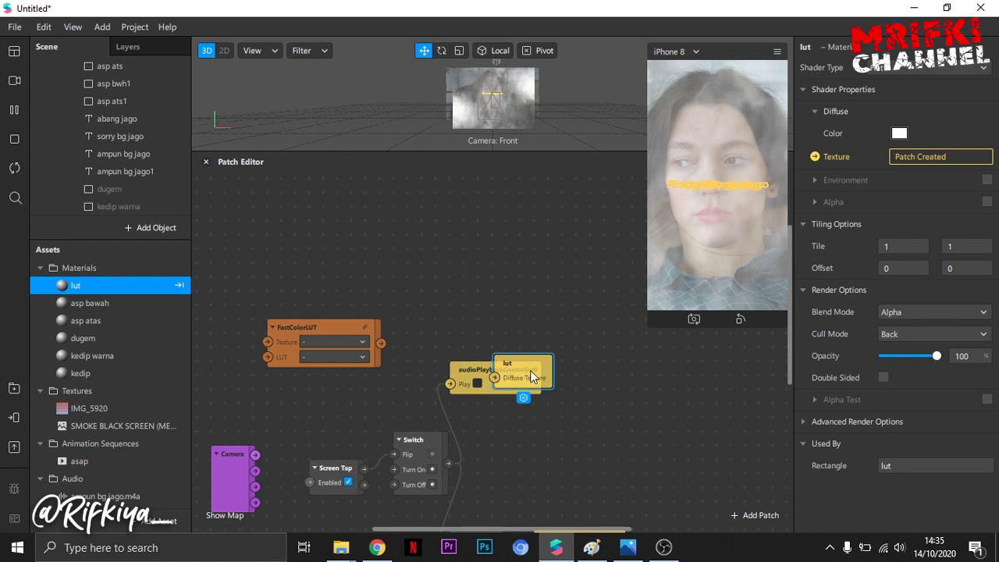
{"action": "left_click_drag", "start_coordinate": [530, 370], "coordinate": [419, 316]}
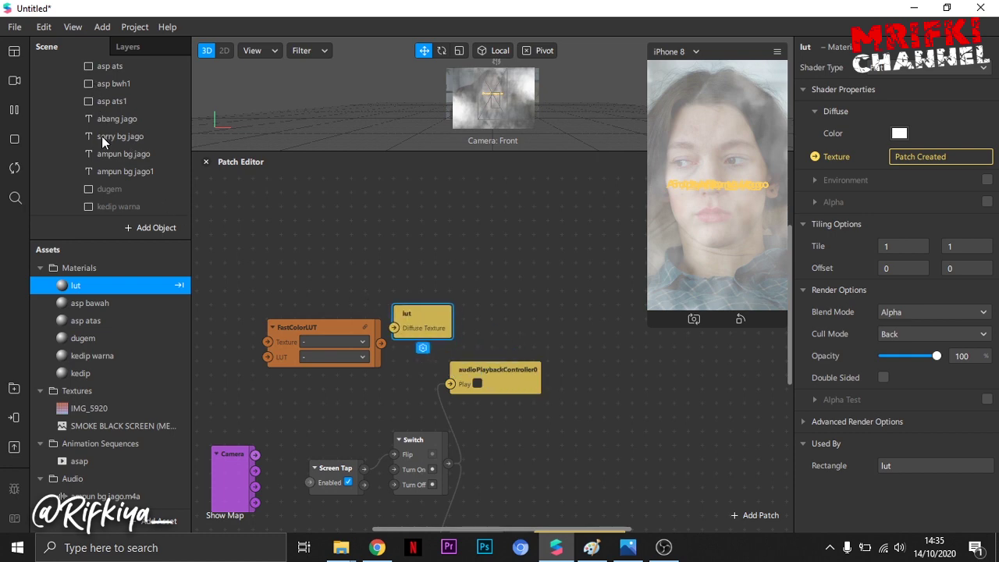
Extract the Camera's texture and connect its patch to the Texture input of FastColorLUT
{"action": "scroll", "coordinate": [101, 140], "scroll_direction": "up", "scroll_amount": 3}
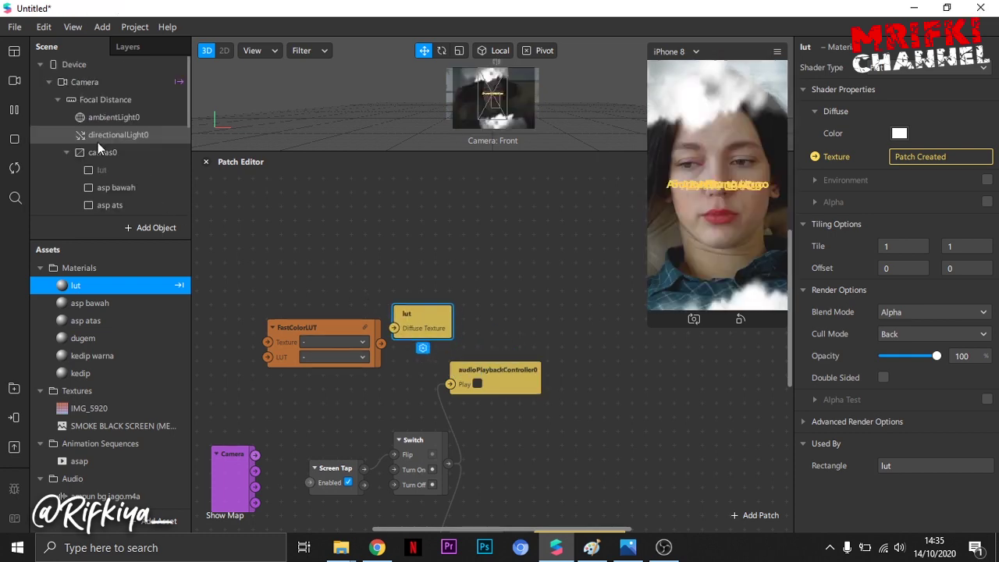
{"action": "left_click", "coordinate": [79, 81]}
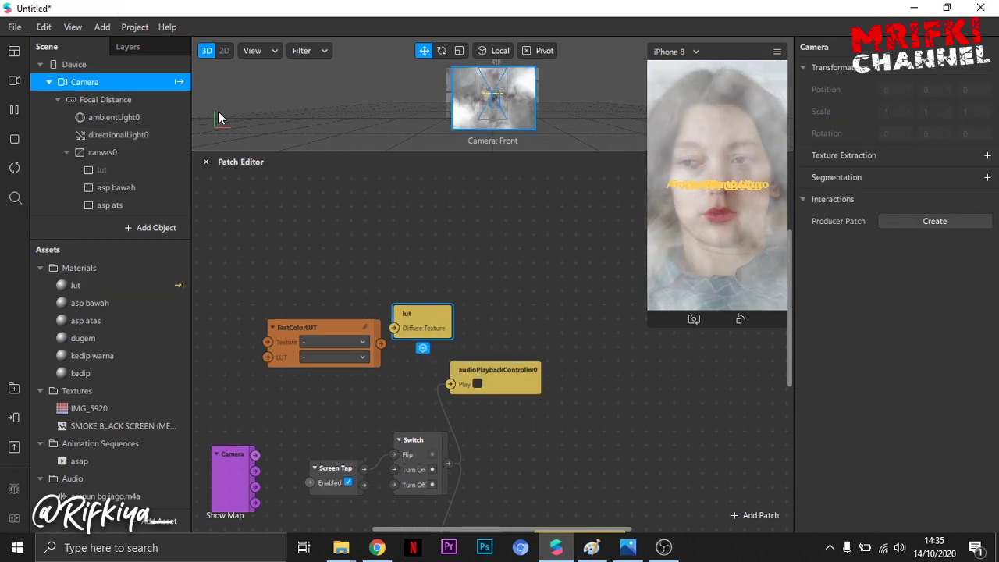
{"action": "left_click", "coordinate": [987, 156]}
{"action": "left_click_drag", "start_coordinate": [97, 440], "coordinate": [267, 342]}
Set the FastColorLUT patch's LUT to IMG_5920 and connect its output to the lut material's Diffuse Texture
{"action": "left_click", "coordinate": [319, 359]}
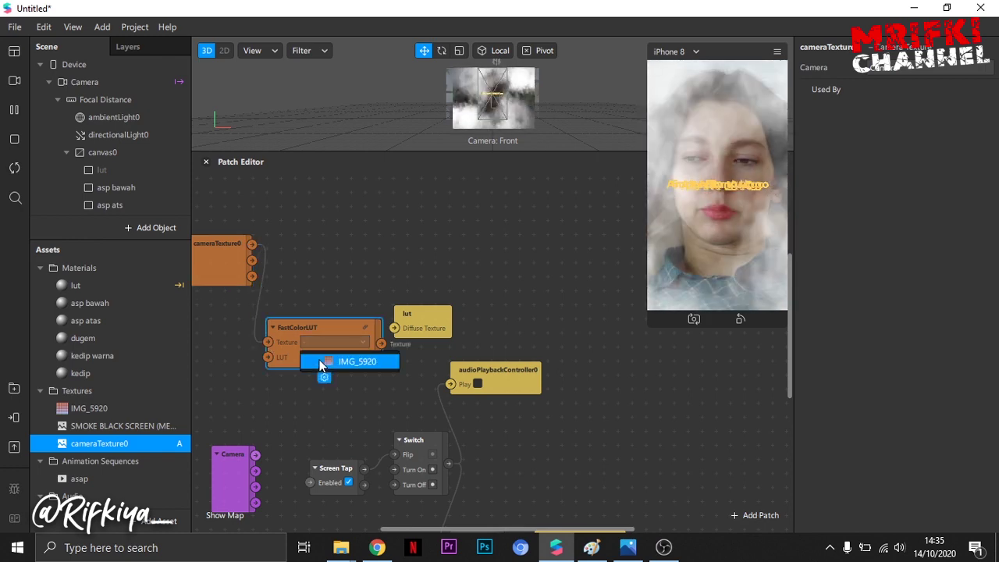
{"action": "left_click", "coordinate": [331, 363]}
{"action": "left_click_drag", "start_coordinate": [380, 342], "coordinate": [450, 332]}
{"action": "left_click", "coordinate": [422, 332]}
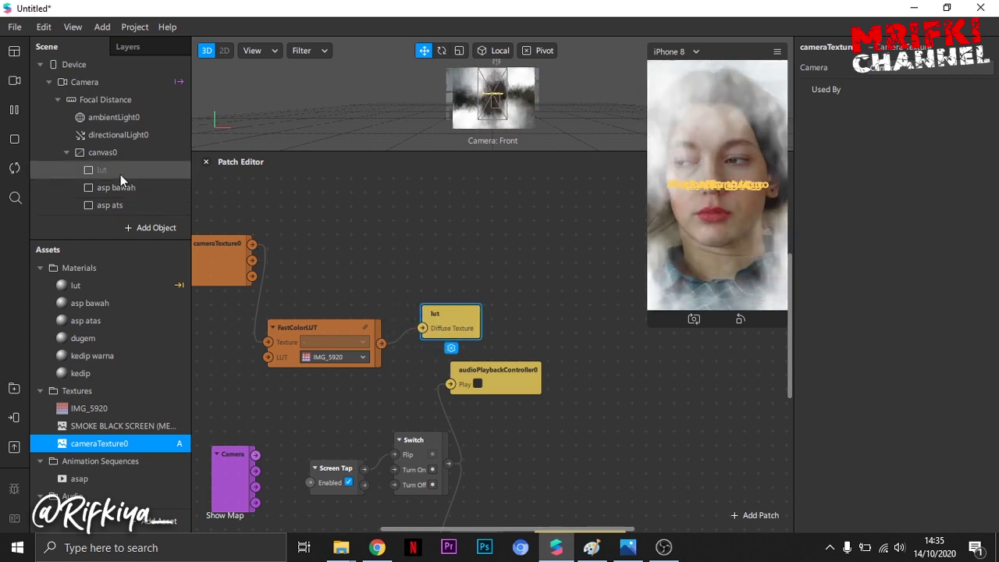
Make the lut rectangle visible and enlarge the device preview to inspect the color effect
{"action": "left_click", "coordinate": [120, 171]}
{"action": "left_click", "coordinate": [884, 112]}
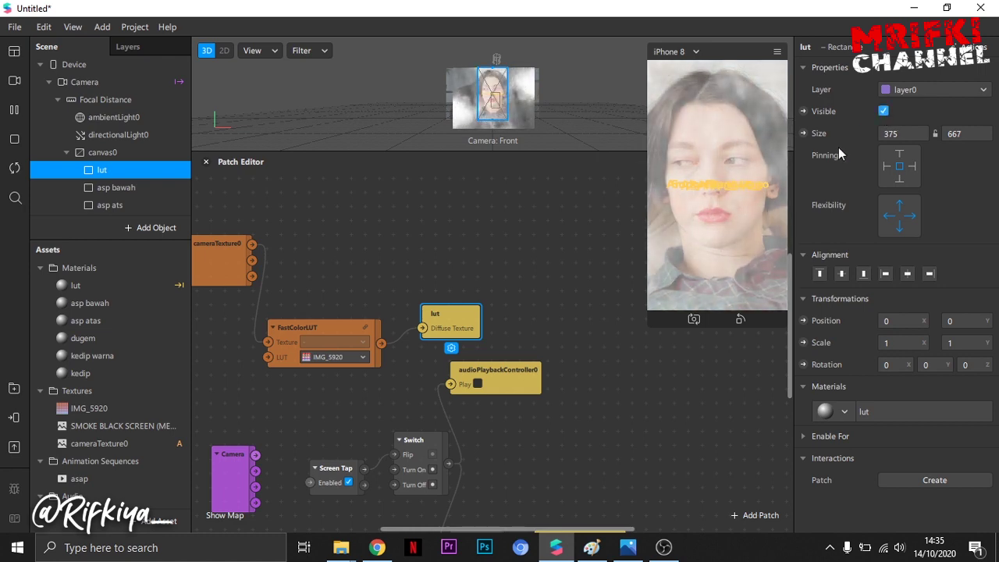
{"action": "left_click_drag", "start_coordinate": [647, 323], "coordinate": [591, 410]}
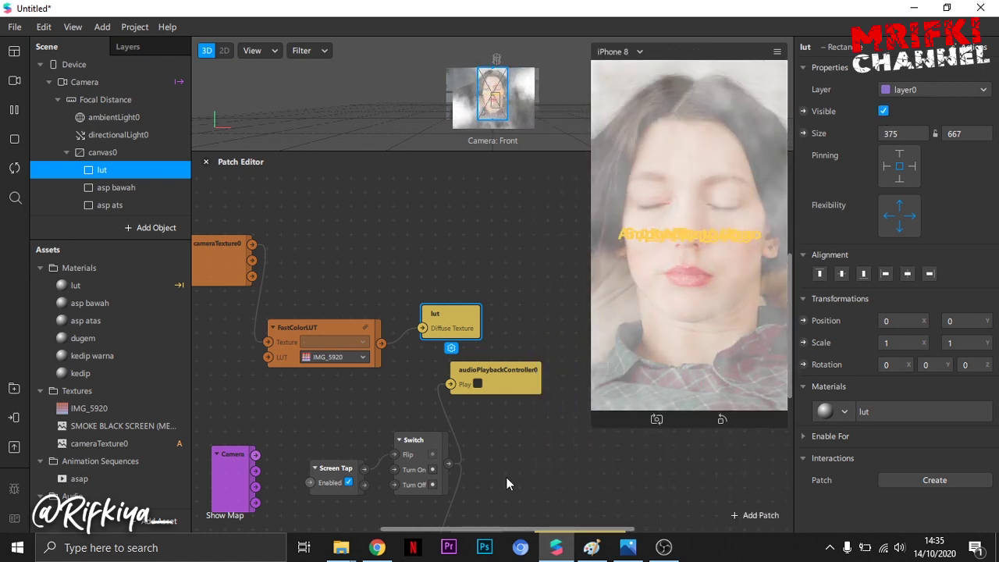
Shrink the device preview to free up space for more patches in the Patch Editor
{"action": "left_click_drag", "start_coordinate": [495, 530], "coordinate": [558, 531]}
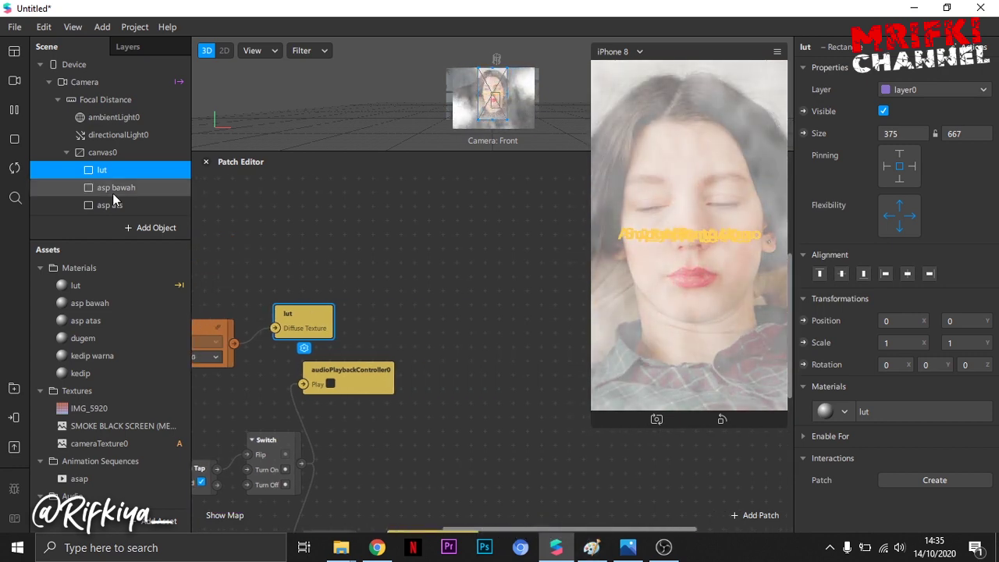
{"action": "scroll", "coordinate": [112, 196], "scroll_direction": "down", "scroll_amount": 1}
{"action": "scroll", "coordinate": [113, 193], "scroll_direction": "down", "scroll_amount": 3}
{"action": "scroll", "coordinate": [112, 193], "scroll_direction": "down", "scroll_amount": 1}
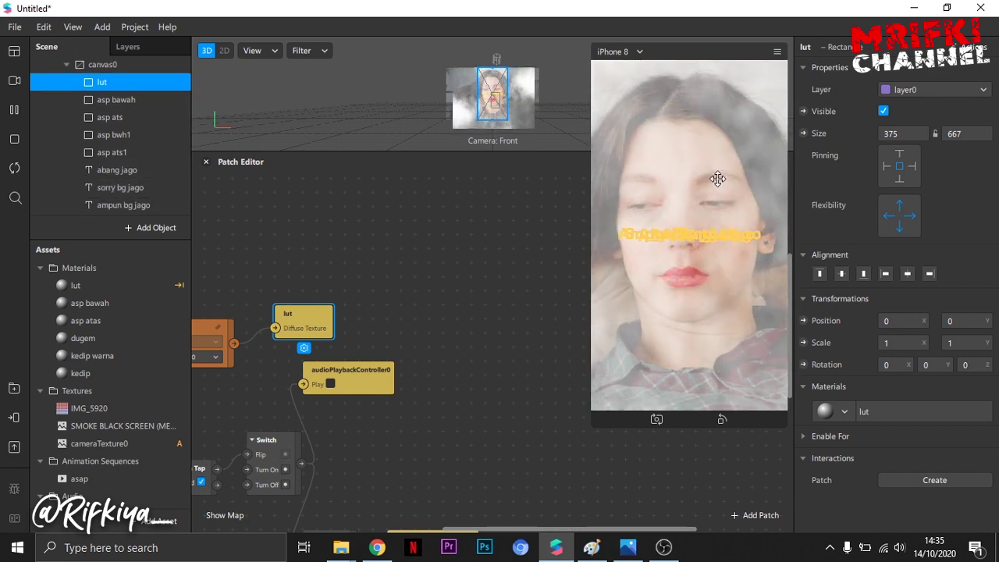
{"action": "scroll", "coordinate": [404, 464], "scroll_direction": "down", "scroll_amount": 1}
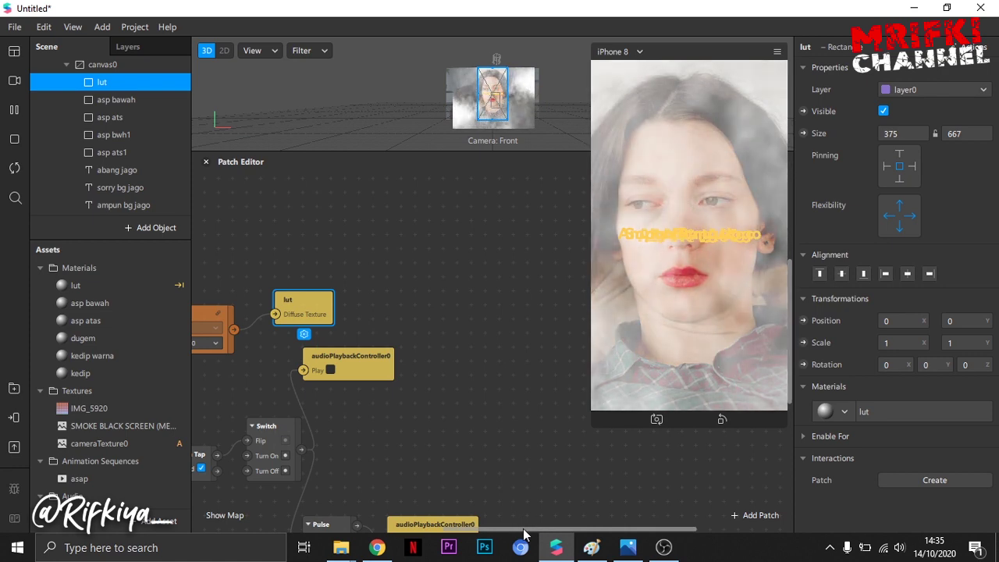
{"action": "left_click_drag", "start_coordinate": [524, 530], "coordinate": [516, 530]}
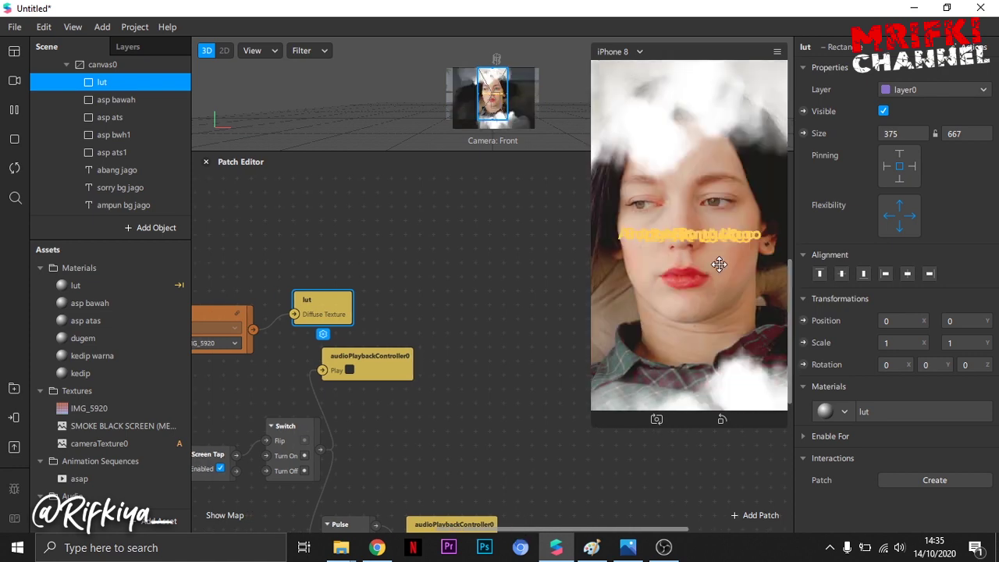
{"action": "left_click_drag", "start_coordinate": [592, 427], "coordinate": [715, 210]}
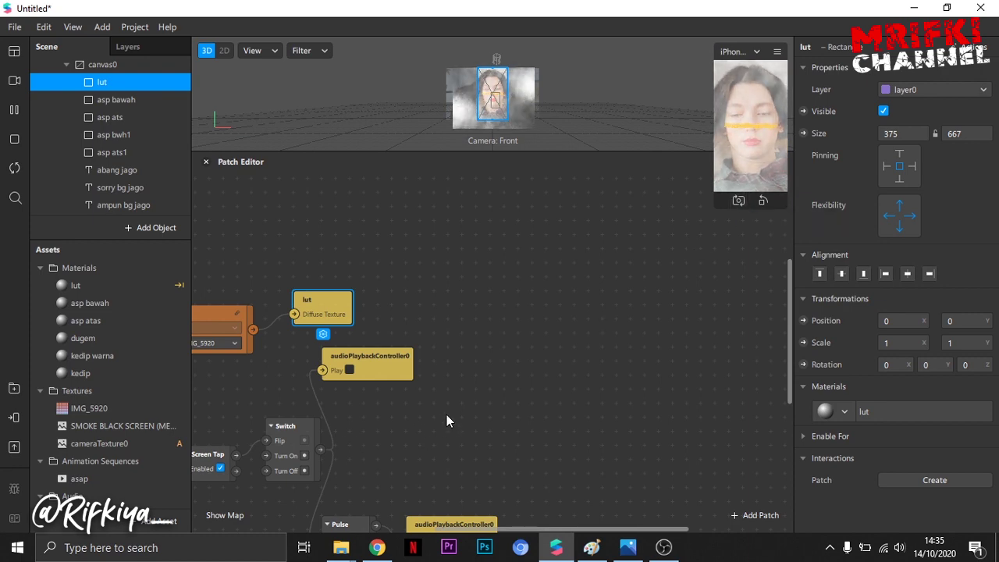
Move the Pulse and both audioPlaybackController0 patches lower in the graph, keeping the Play patch directly above the Reset patch
{"action": "right_click", "coordinate": [447, 422]}
{"action": "left_click", "coordinate": [651, 474]}
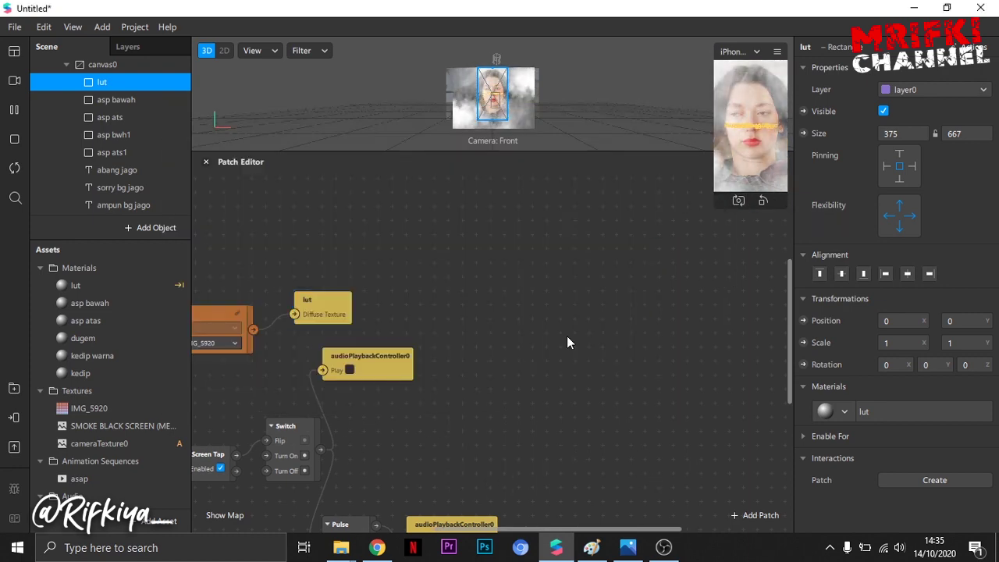
{"action": "left_click_drag", "start_coordinate": [387, 371], "coordinate": [414, 485]}
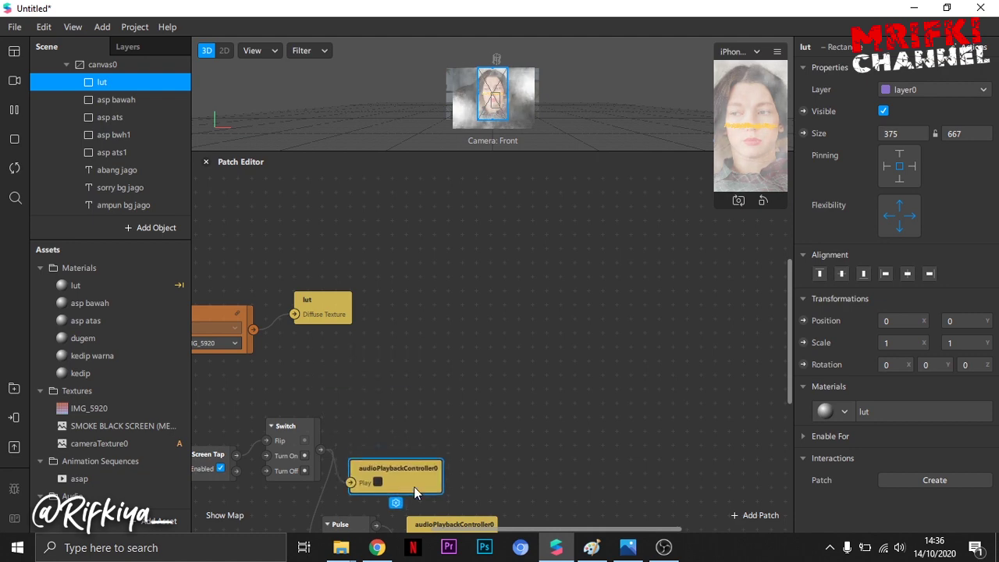
{"action": "scroll", "coordinate": [506, 386], "scroll_direction": "down", "scroll_amount": 2}
{"action": "left_click_drag", "start_coordinate": [399, 411], "coordinate": [460, 417]}
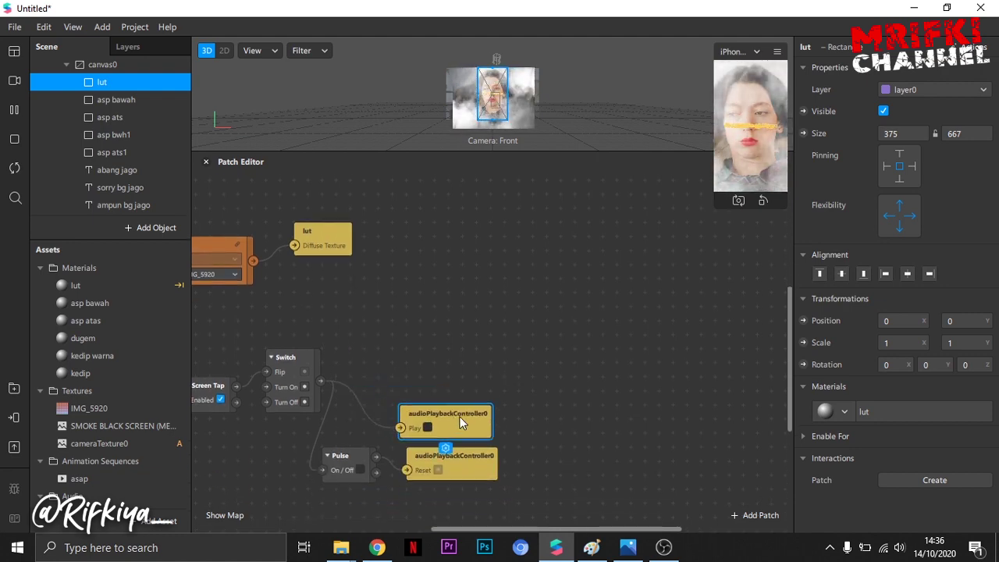
{"action": "scroll", "coordinate": [445, 421], "scroll_direction": "down", "scroll_amount": 2}
{"action": "left_click_drag", "start_coordinate": [352, 400], "coordinate": [306, 456]}
{"action": "left_click_drag", "start_coordinate": [285, 488], "coordinate": [365, 501]}
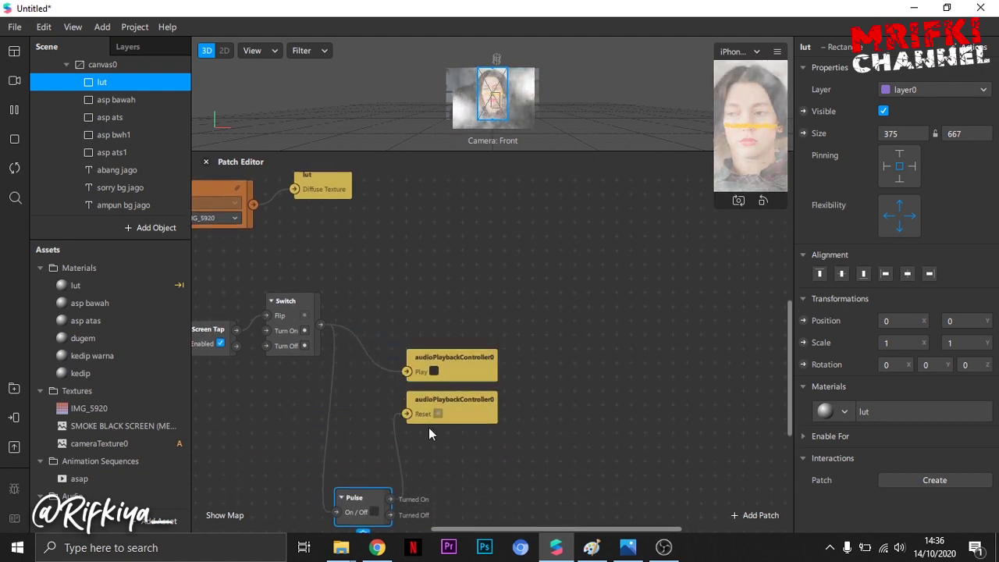
{"action": "left_click_drag", "start_coordinate": [445, 406], "coordinate": [447, 504]}
{"action": "left_click_drag", "start_coordinate": [449, 365], "coordinate": [447, 473]}
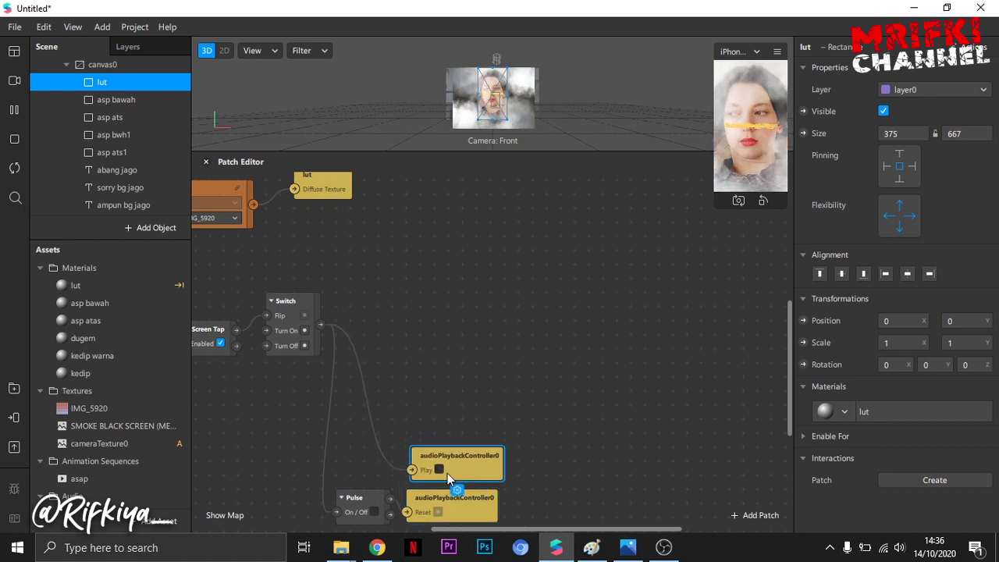
{"action": "left_click", "coordinate": [448, 384]}
{"action": "scroll", "coordinate": [449, 401], "scroll_direction": "up", "scroll_amount": 6}
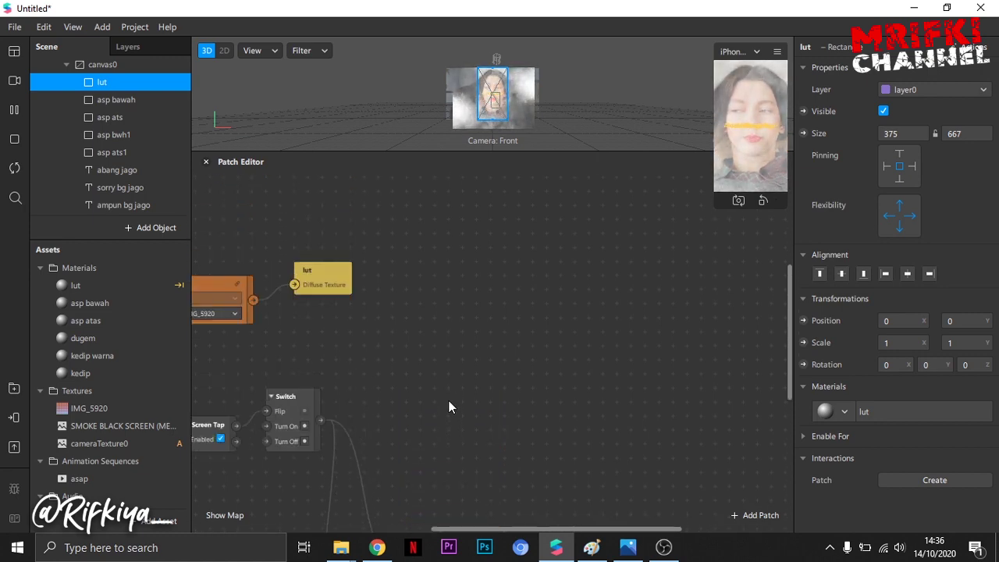
Arrange the cameraTexture0, FastColorLUT and lut patches in a compact row above the Camera and Screen Tap patches
{"action": "scroll", "coordinate": [448, 402], "scroll_direction": "down", "scroll_amount": 1}
{"action": "left_click_drag", "start_coordinate": [415, 411], "coordinate": [9, 344]}
{"action": "left_click_drag", "start_coordinate": [464, 448], "coordinate": [154, 270]}
{"action": "left_click_drag", "start_coordinate": [205, 312], "coordinate": [234, 385]}
{"action": "left_click", "coordinate": [351, 388]}
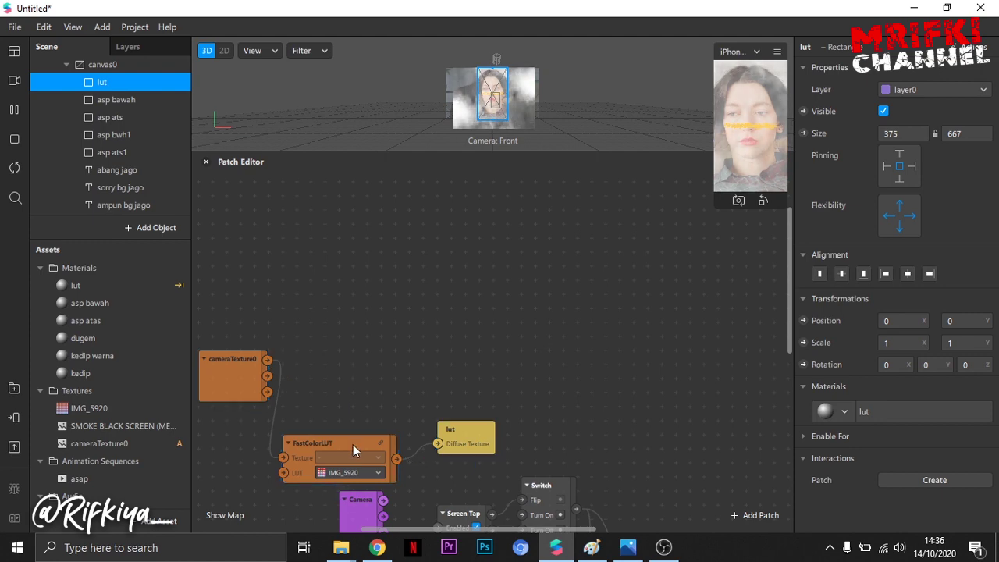
{"action": "left_click_drag", "start_coordinate": [353, 444], "coordinate": [352, 372]}
{"action": "left_click_drag", "start_coordinate": [457, 430], "coordinate": [438, 384]}
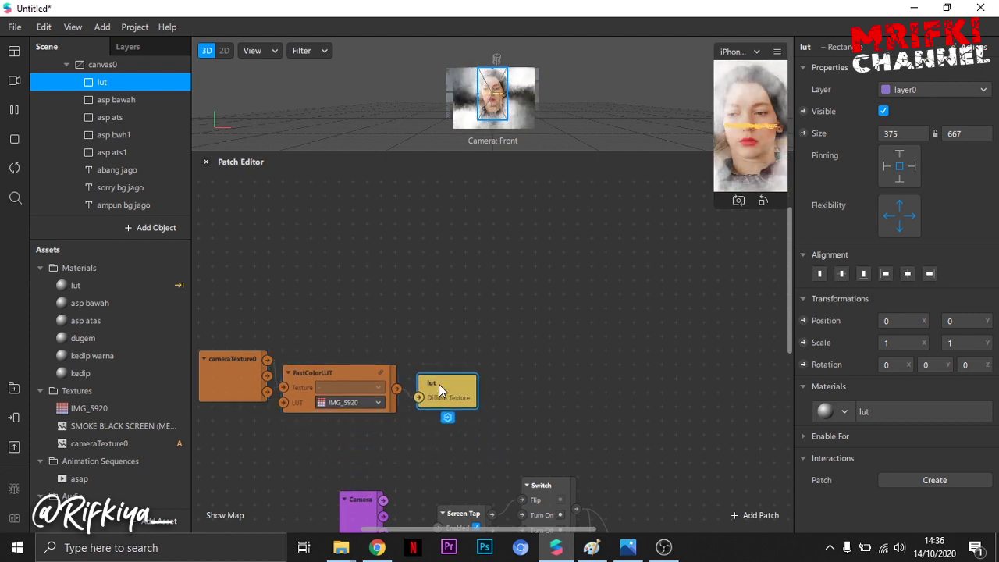
Add a Runtime patch and connect its output to the Value input of a new Offset patch
{"action": "left_click_drag", "start_coordinate": [509, 531], "coordinate": [599, 521]}
{"action": "scroll", "coordinate": [532, 413], "scroll_direction": "down", "scroll_amount": 2}
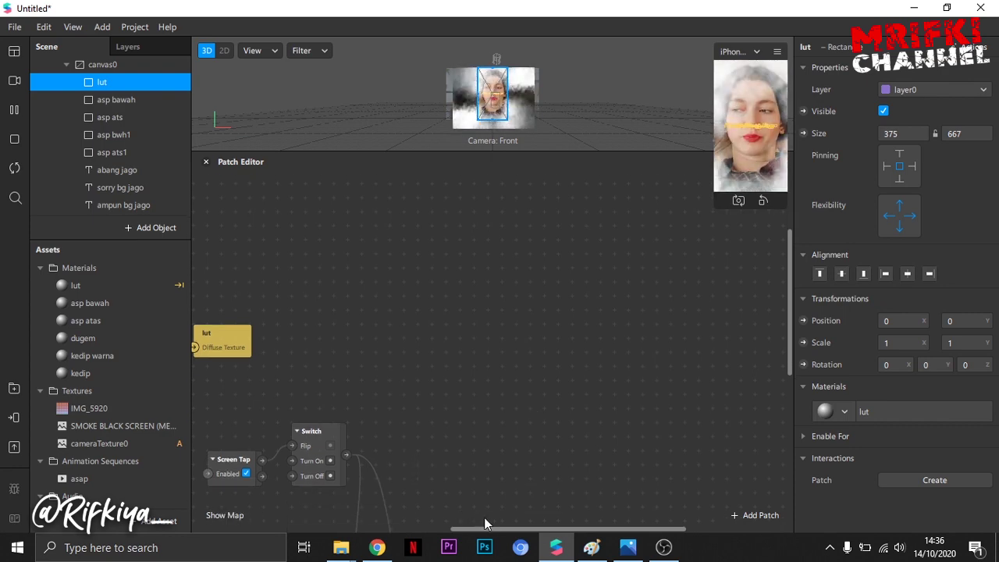
{"action": "mouse_move", "coordinate": [489, 530]}
{"action": "left_mouse_down"}
{"action": "mouse_move", "coordinate": [503, 528]}
{"action": "mouse_move", "coordinate": [492, 522]}
{"action": "left_mouse_up"}
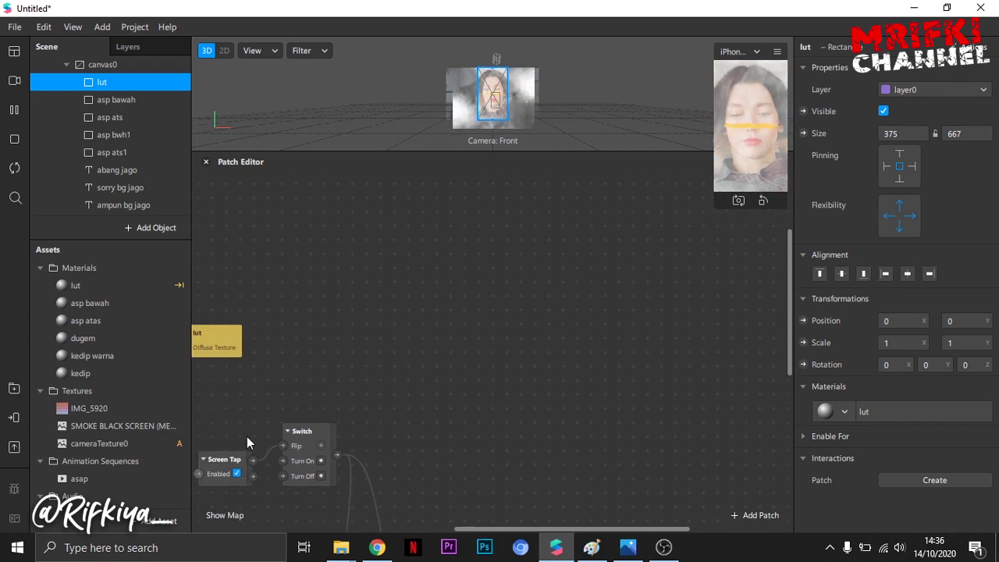
{"action": "right_click", "coordinate": [382, 330]}
{"action": "type", "text": "run"}
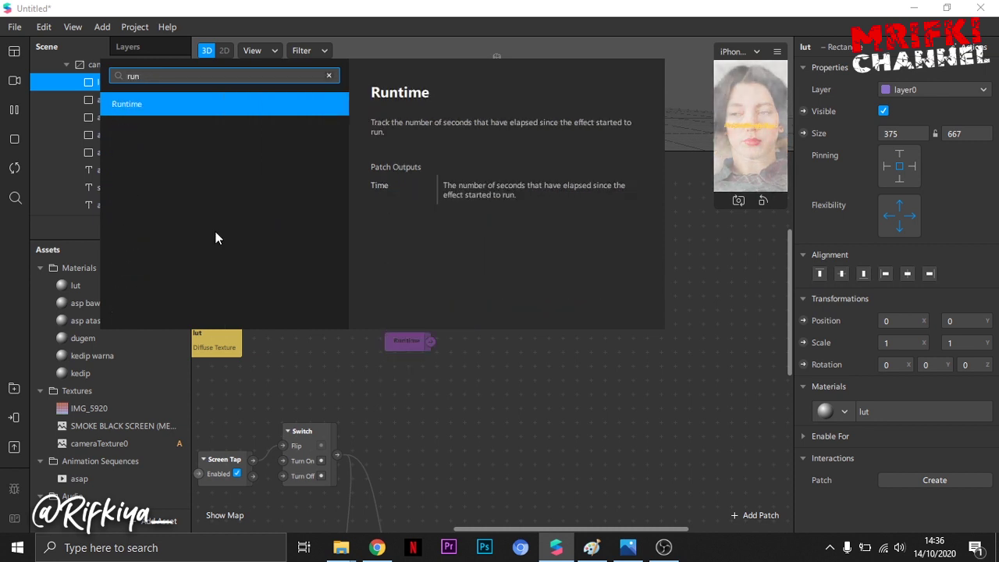
{"action": "left_click", "coordinate": [156, 104]}
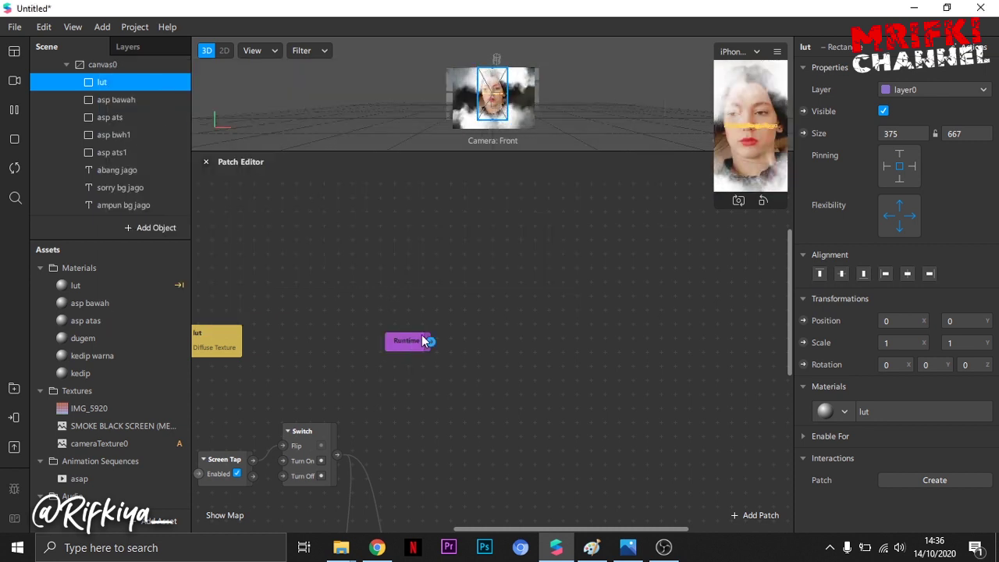
{"action": "left_click_drag", "start_coordinate": [430, 341], "coordinate": [481, 340]}
{"action": "type", "text": "of"}
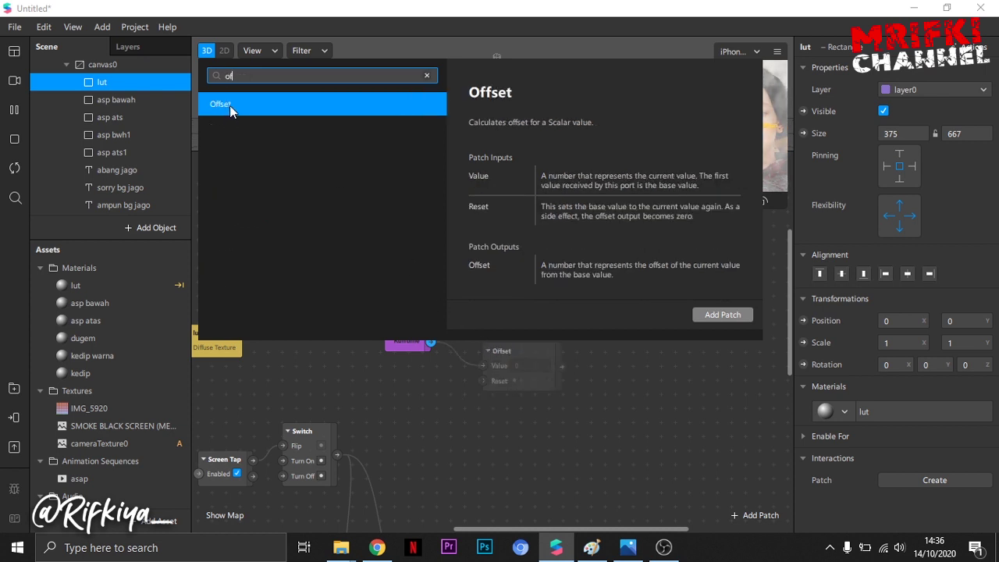
{"action": "left_click", "coordinate": [230, 105]}
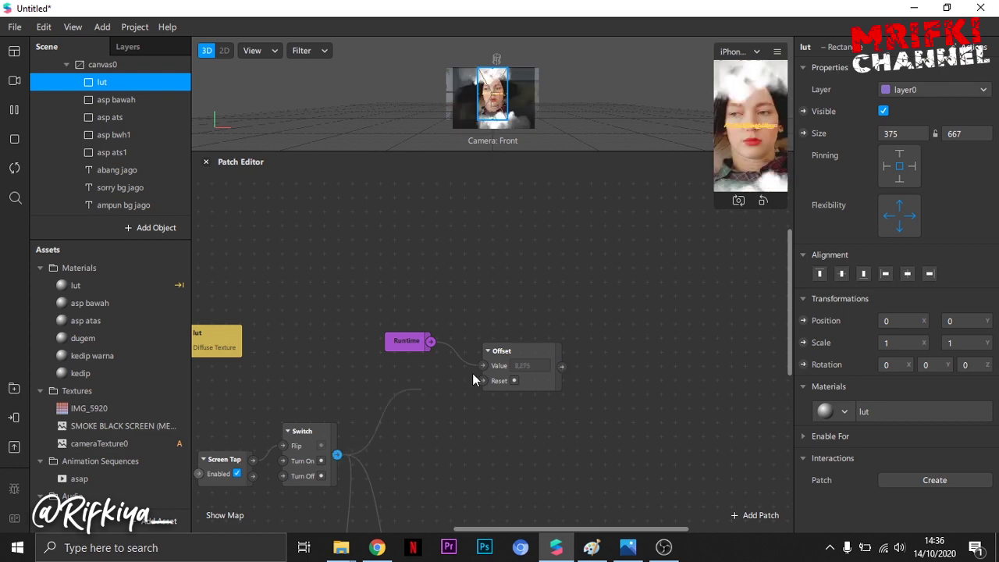
{"action": "left_click_drag", "start_coordinate": [482, 382], "coordinate": [482, 382]}
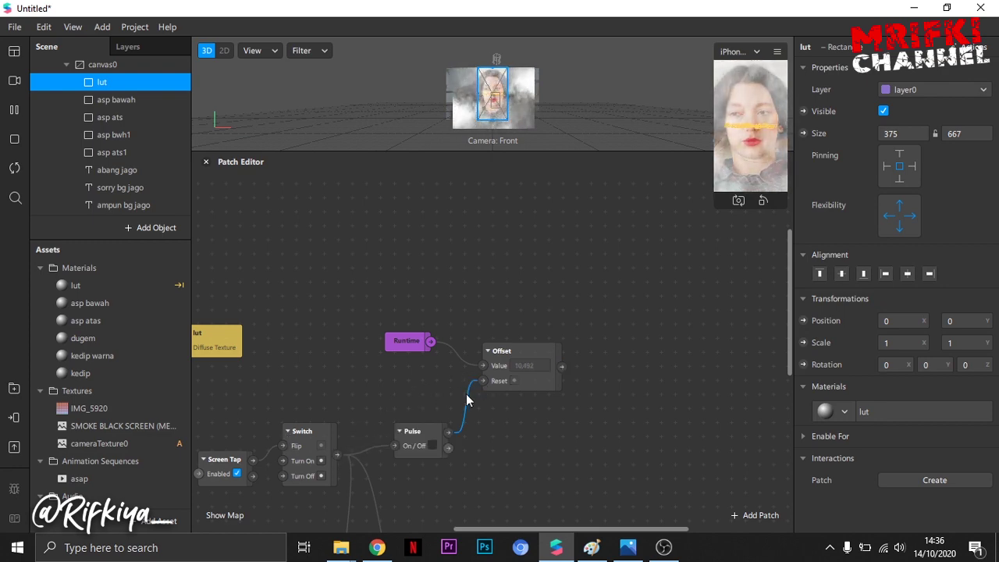
{"action": "left_click", "coordinate": [420, 432]}
{"action": "key", "text": "Delete"}
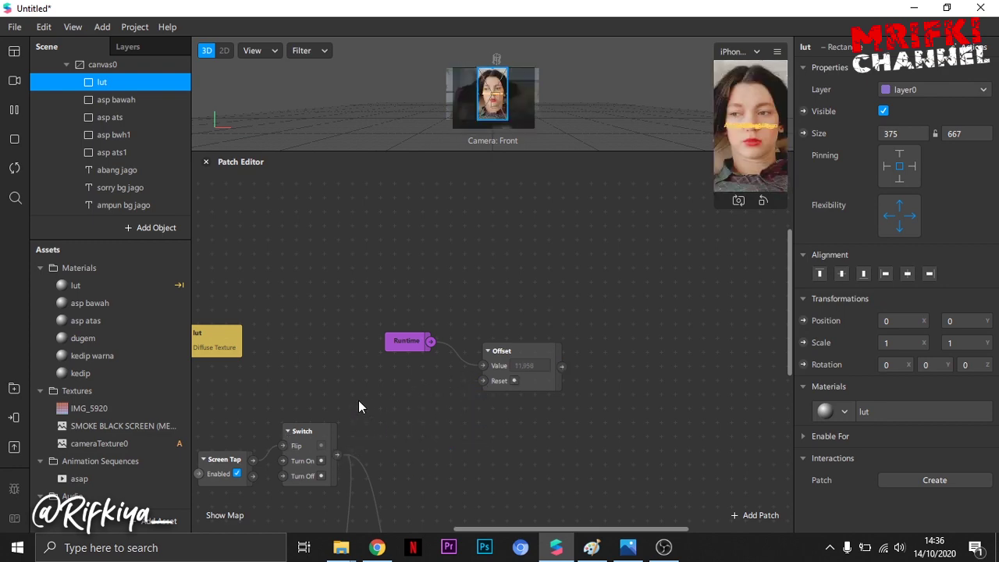
Connect Screen Tap's tap output to Offset's Reset input and move the Screen Tap patch above the Switch
{"action": "left_click_drag", "start_coordinate": [463, 378], "coordinate": [485, 380]}
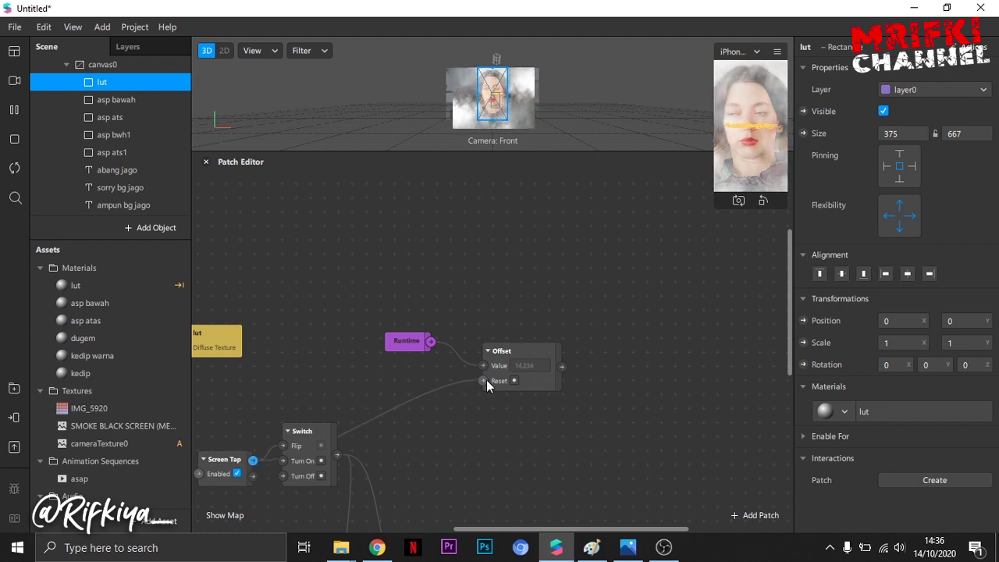
{"action": "left_click_drag", "start_coordinate": [231, 461], "coordinate": [231, 390]}
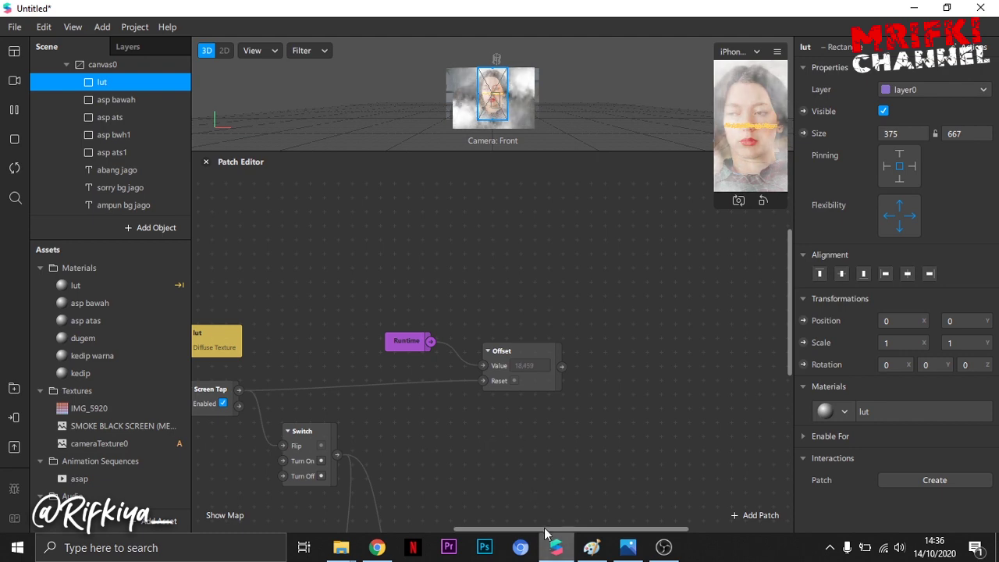
Add a Greater Than patch and a Less Than patch, each fed by the Offset output
{"action": "left_click_drag", "start_coordinate": [546, 529], "coordinate": [609, 529]}
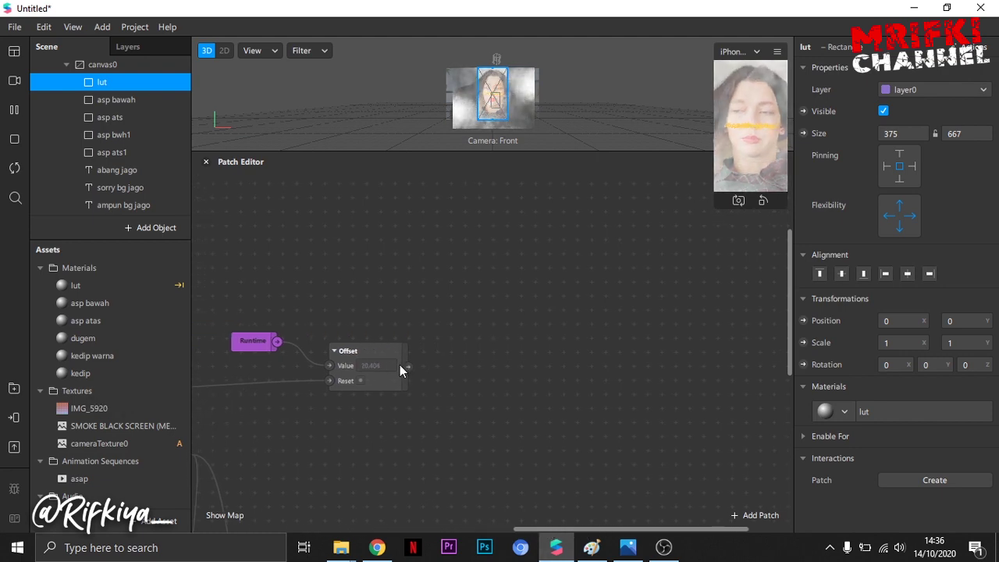
{"action": "left_click_drag", "start_coordinate": [409, 365], "coordinate": [469, 302]}
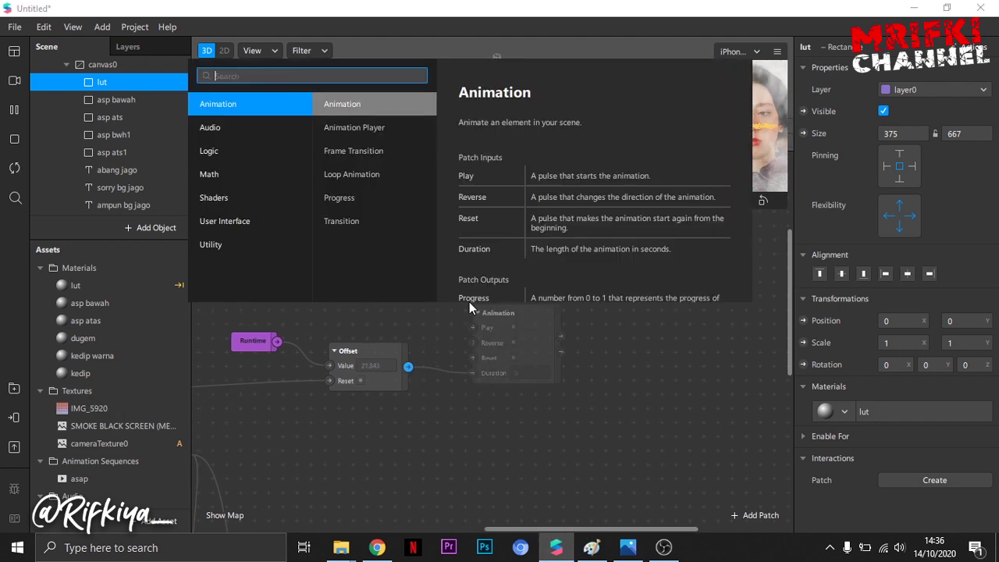
{"action": "type", "text": "gre"}
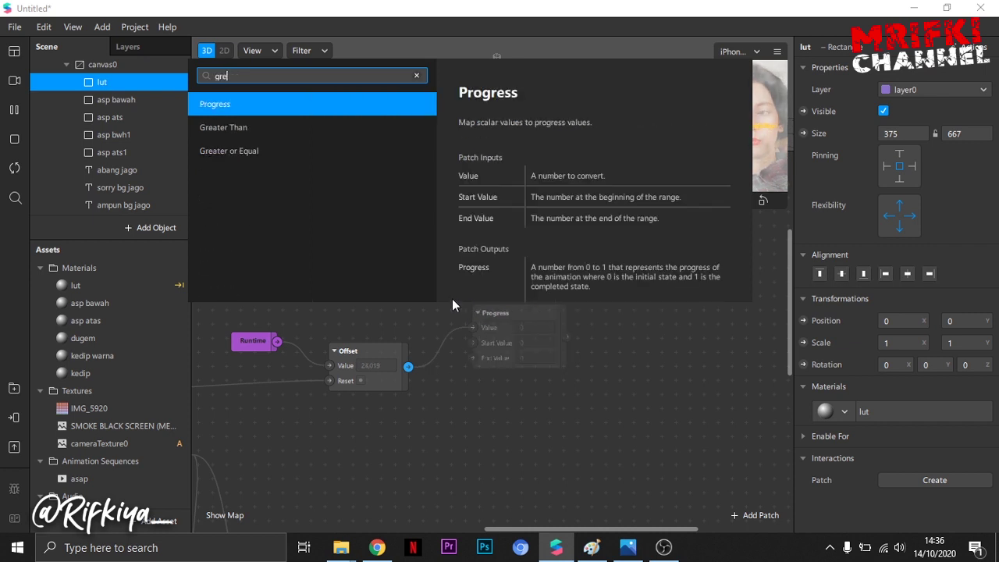
{"action": "left_click", "coordinate": [240, 134]}
{"action": "left_click_drag", "start_coordinate": [406, 367], "coordinate": [463, 392]}
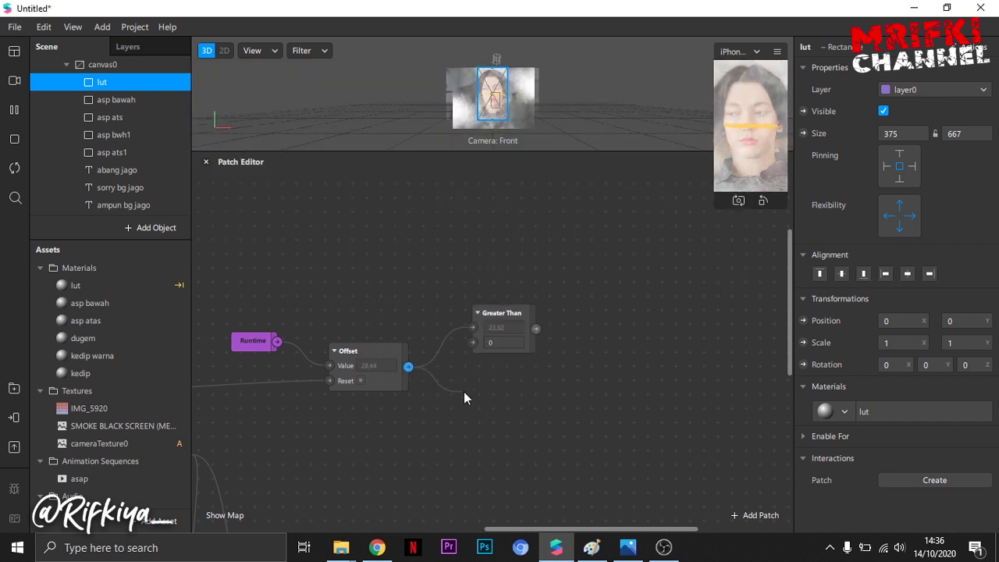
{"action": "type", "text": "les"}
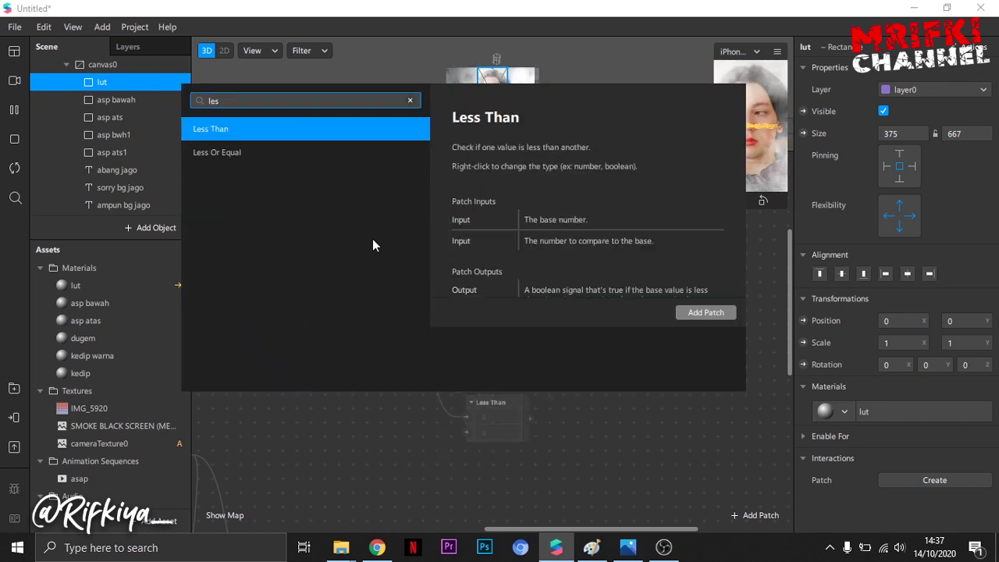
{"action": "left_click", "coordinate": [262, 128]}
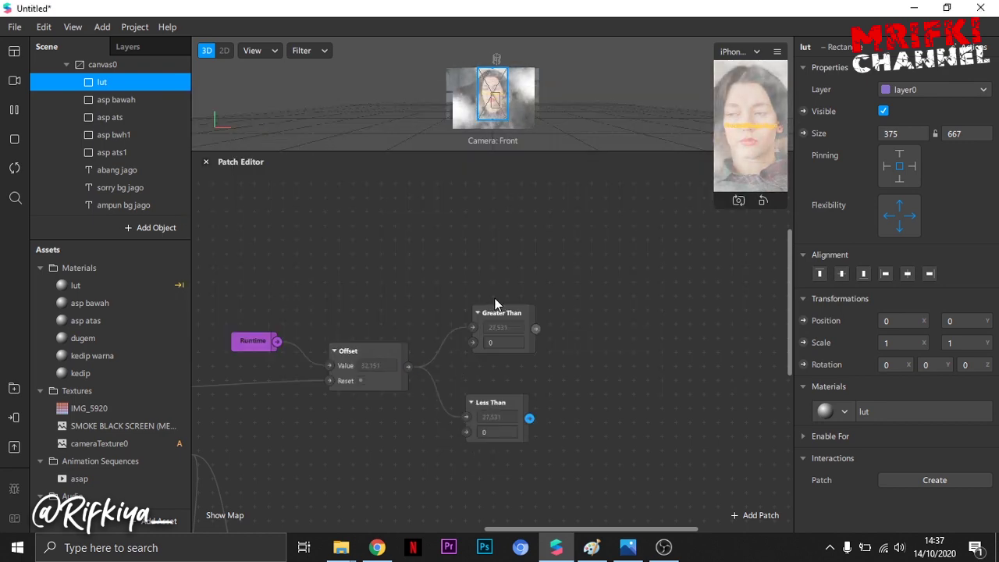
Stack the Greater Than patch directly above the Less Than patch, lower than the Offset patch
{"action": "left_click_drag", "start_coordinate": [498, 313], "coordinate": [477, 234]}
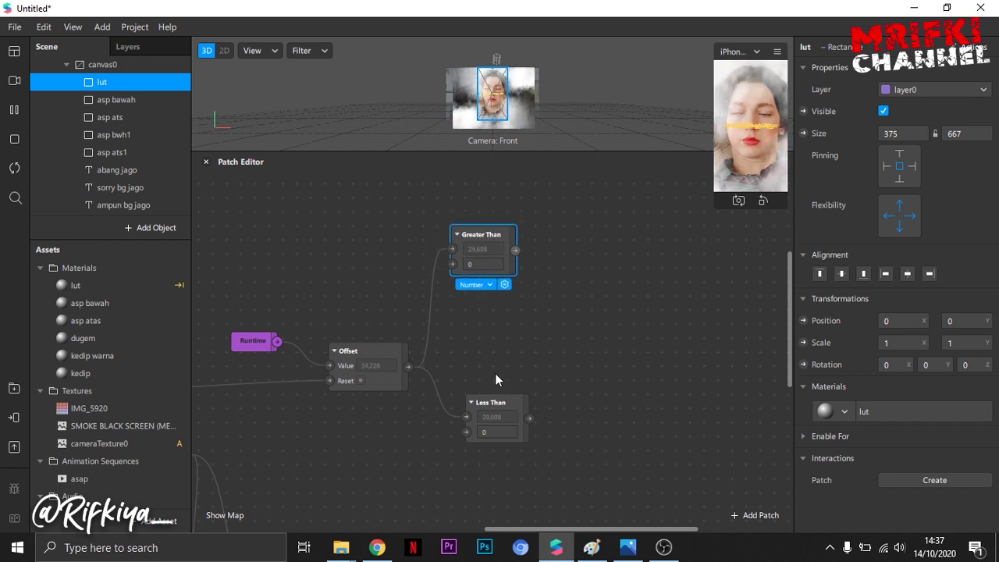
{"action": "left_click", "coordinate": [492, 402]}
{"action": "left_click_drag", "start_coordinate": [491, 402], "coordinate": [478, 473]}
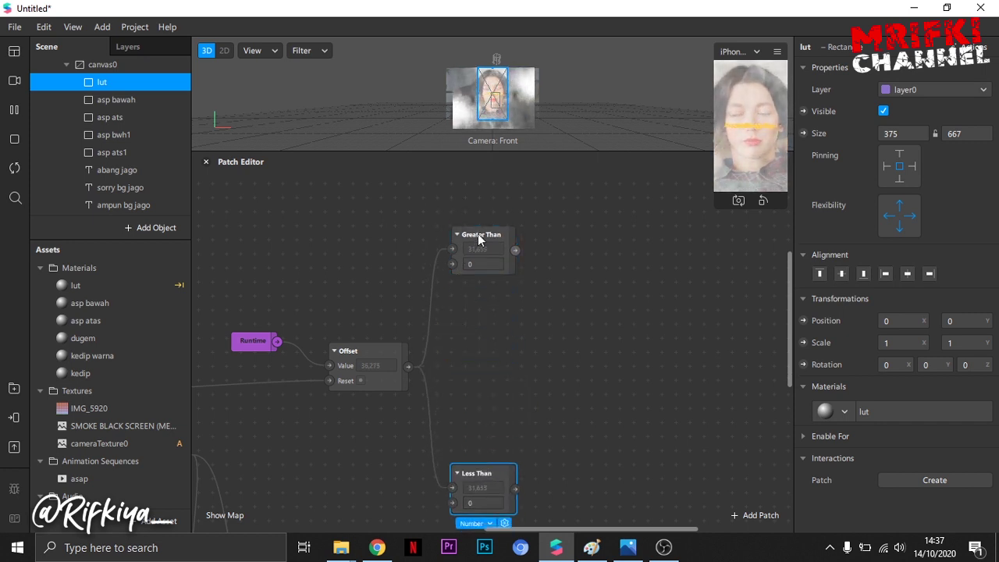
{"action": "left_click_drag", "start_coordinate": [479, 239], "coordinate": [477, 401]}
{"action": "scroll", "coordinate": [459, 335], "scroll_direction": "down", "scroll_amount": 2}
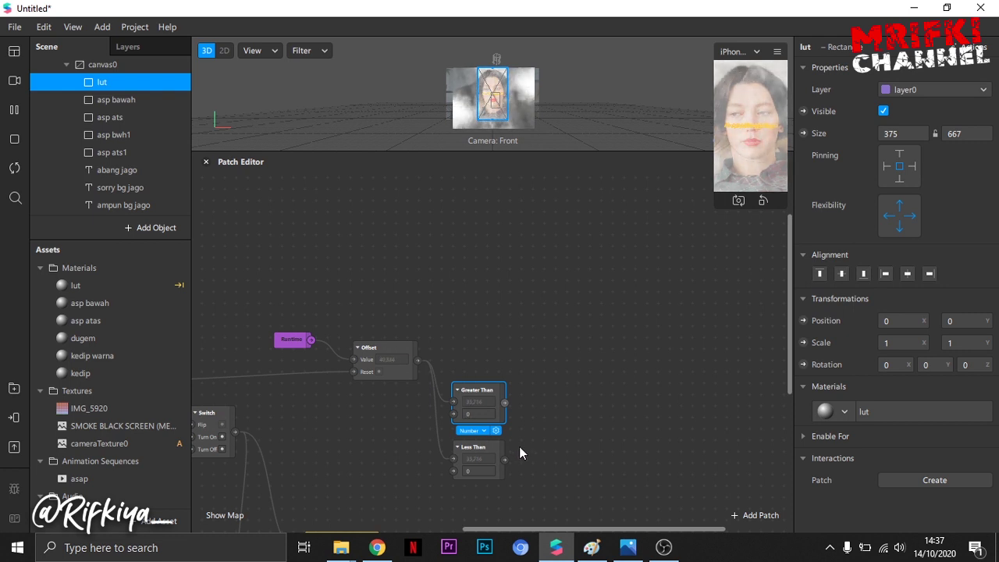
{"action": "scroll", "coordinate": [512, 430], "scroll_direction": "down", "scroll_amount": 1}
{"action": "left_click_drag", "start_coordinate": [550, 470], "coordinate": [490, 420]}
{"action": "left_click", "coordinate": [565, 455]}
{"action": "scroll", "coordinate": [566, 455], "scroll_direction": "up", "scroll_amount": 1}
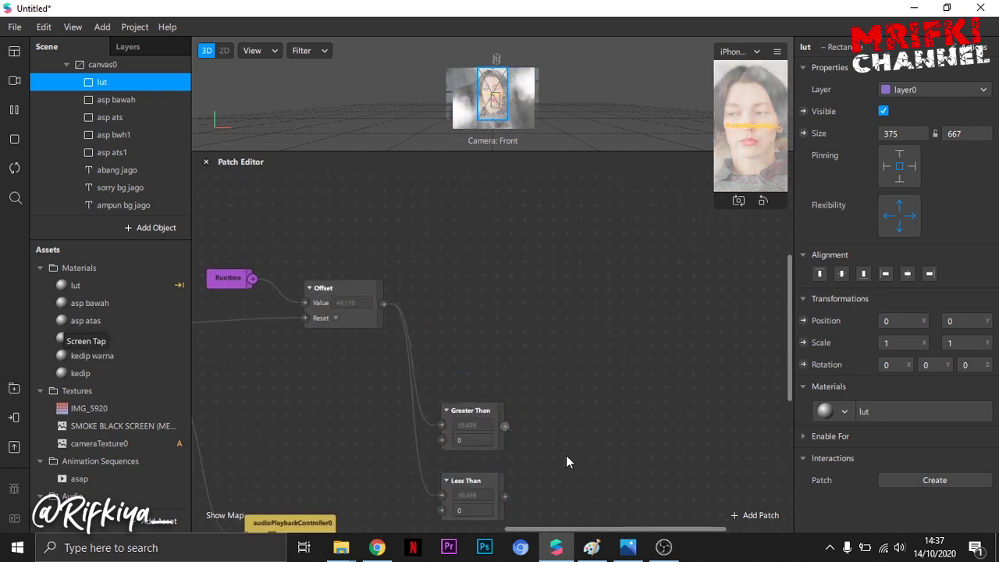
{"action": "scroll", "coordinate": [556, 445], "scroll_direction": "down", "scroll_amount": 4}
{"action": "left_click", "coordinate": [470, 319]}
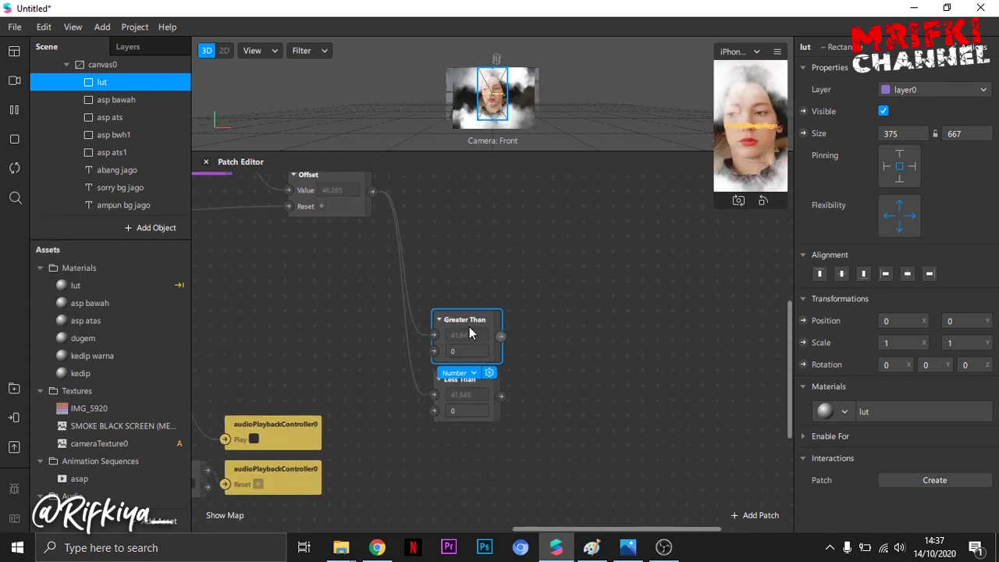
{"action": "left_click", "coordinate": [617, 462]}
Switch to the 1112 reference image in Paint and examine the finished graph's Greater Than and Less Than values and connections
{"action": "left_click", "coordinate": [591, 547]}
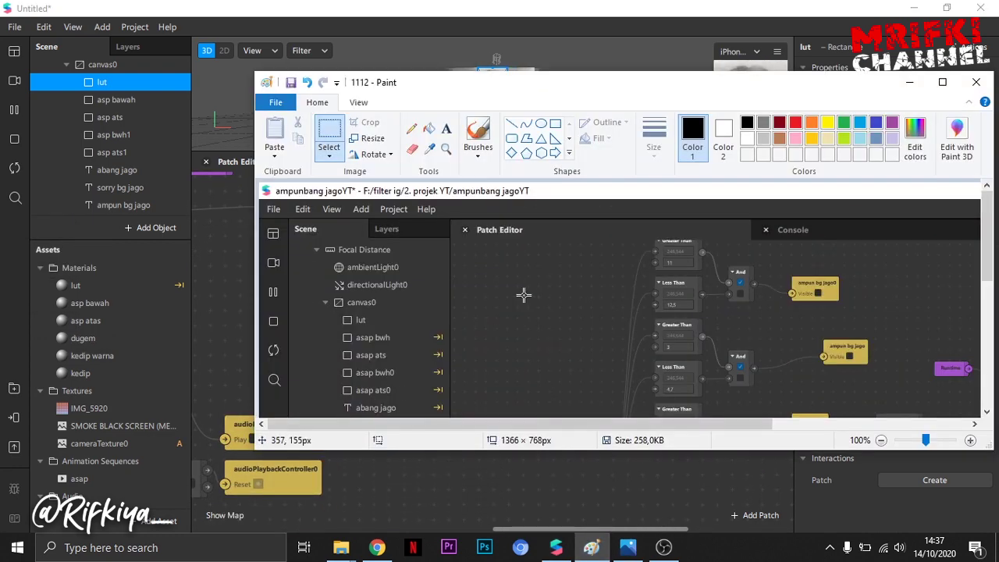
{"action": "left_click", "coordinate": [942, 82]}
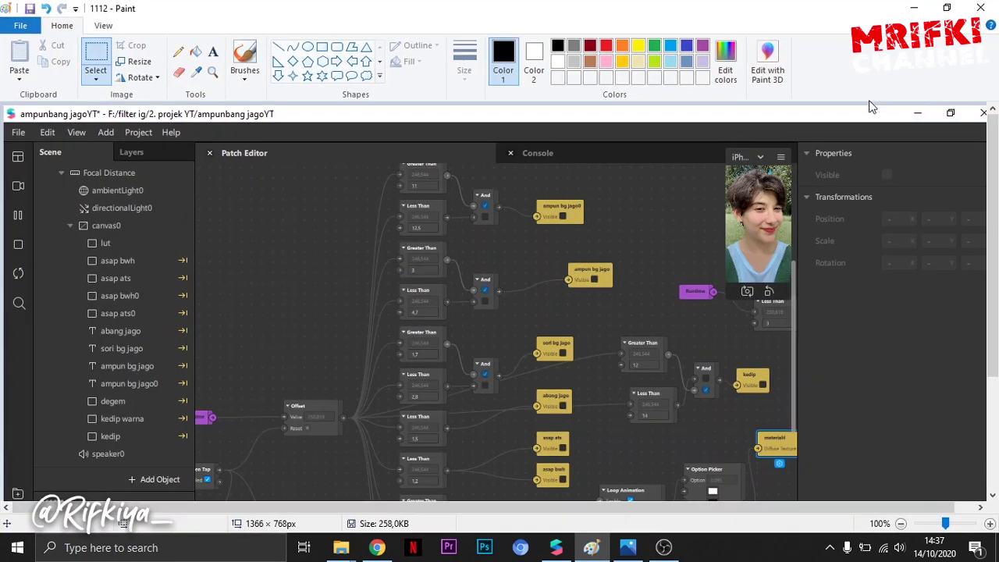
{"action": "scroll", "coordinate": [410, 375], "scroll_direction": "down", "scroll_amount": 4}
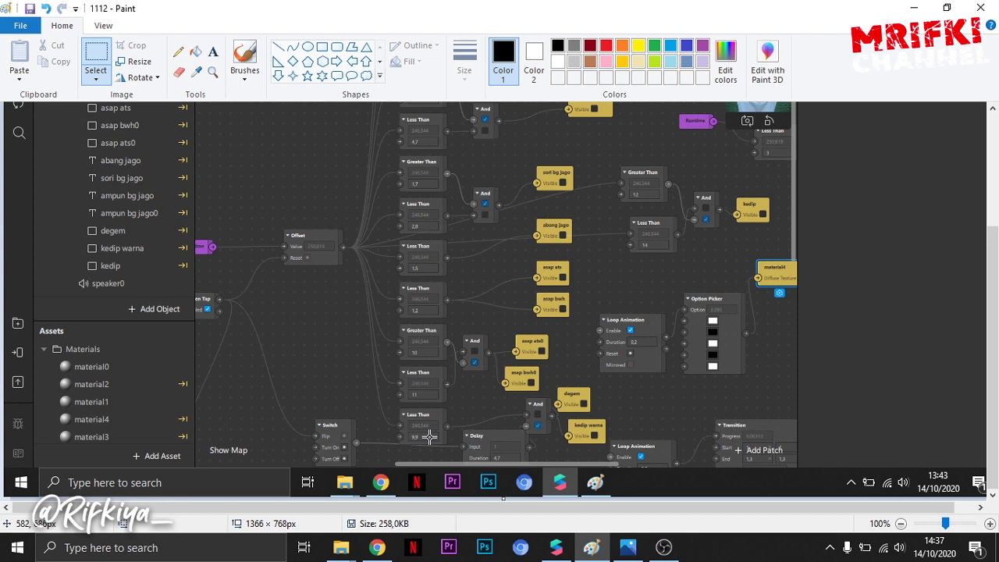
{"action": "scroll", "coordinate": [441, 358], "scroll_direction": "up", "scroll_amount": 4}
{"action": "scroll", "coordinate": [441, 357], "scroll_direction": "down", "scroll_amount": 4}
{"action": "scroll", "coordinate": [532, 395], "scroll_direction": "up", "scroll_amount": 3, "text": "ctrl"}
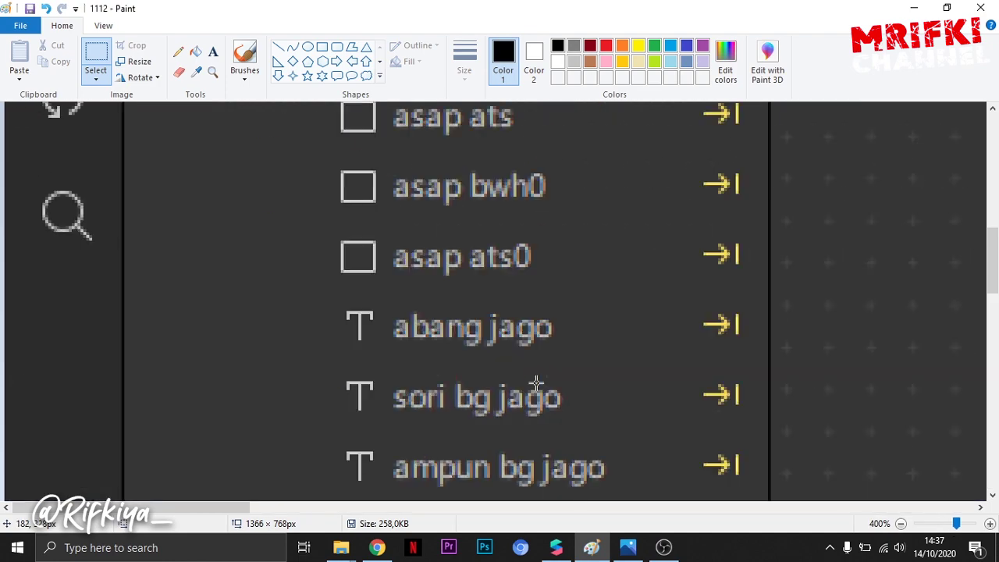
{"action": "scroll", "coordinate": [535, 393], "scroll_direction": "down", "scroll_amount": 3, "text": "ctrl"}
{"action": "scroll", "coordinate": [536, 387], "scroll_direction": "up", "scroll_amount": 1, "text": "ctrl"}
{"action": "left_click_drag", "start_coordinate": [427, 512], "coordinate": [653, 515]}
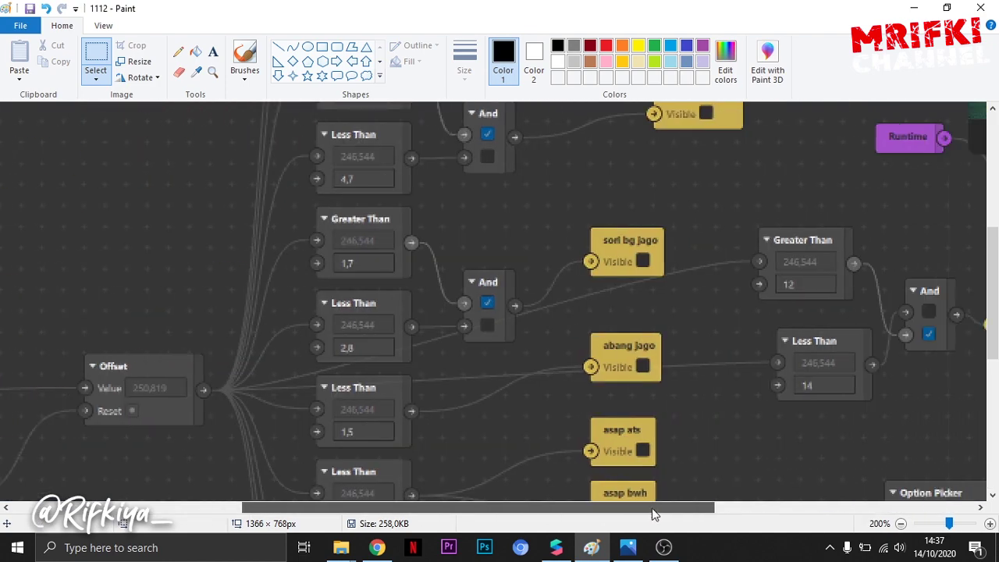
{"action": "left_click_drag", "start_coordinate": [993, 281], "coordinate": [995, 366]}
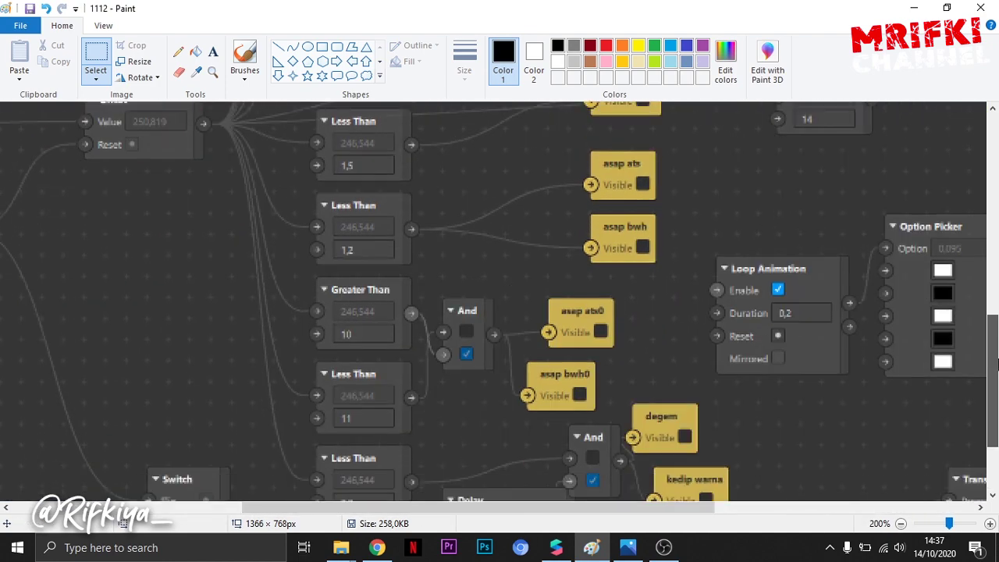
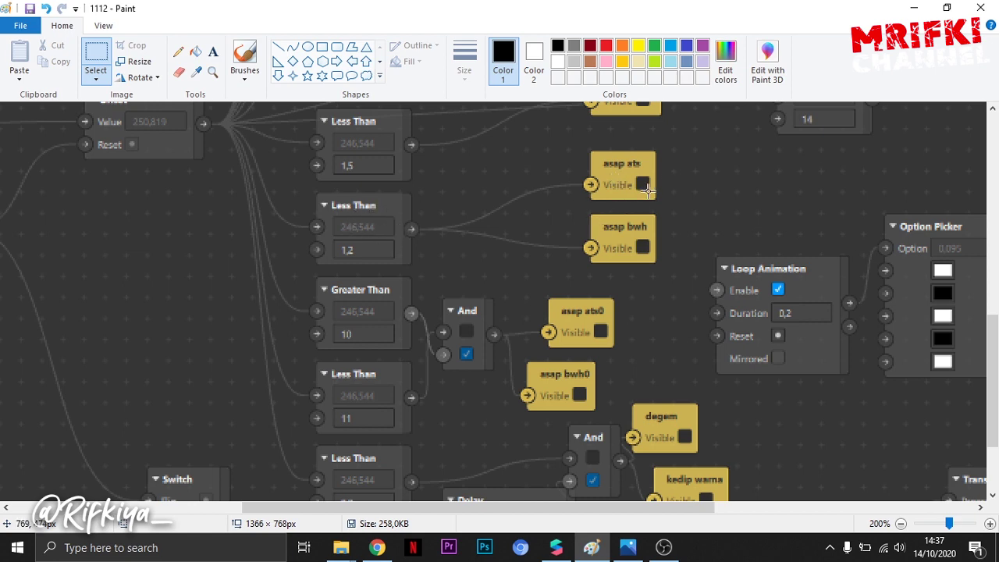
Switch back to Spark AR Studio, delete the Greater Than patch, and set the Less Than patch's comparison value to 1,2
{"action": "left_click", "coordinate": [555, 549]}
{"action": "left_click", "coordinate": [451, 319]}
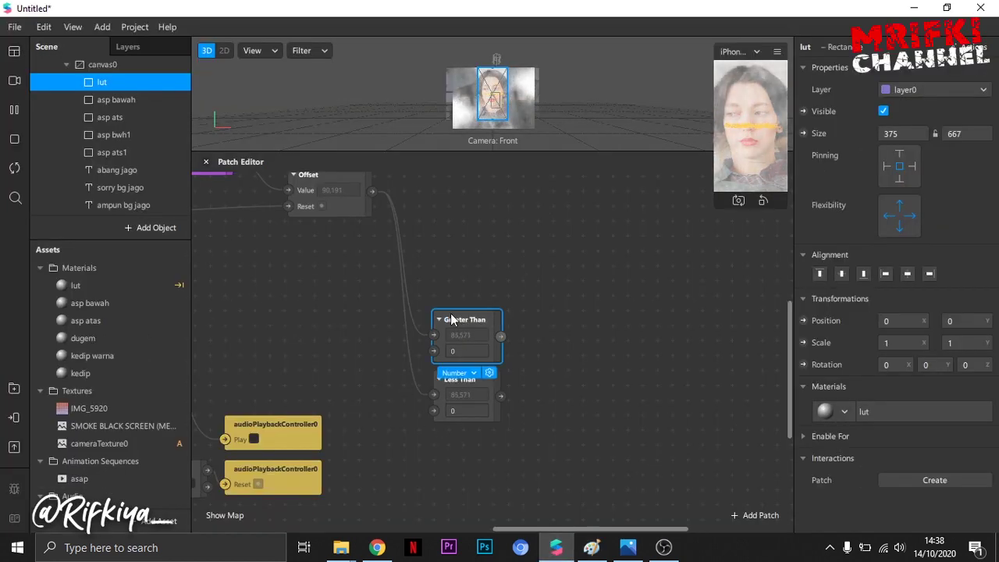
{"action": "key", "text": "Delete"}
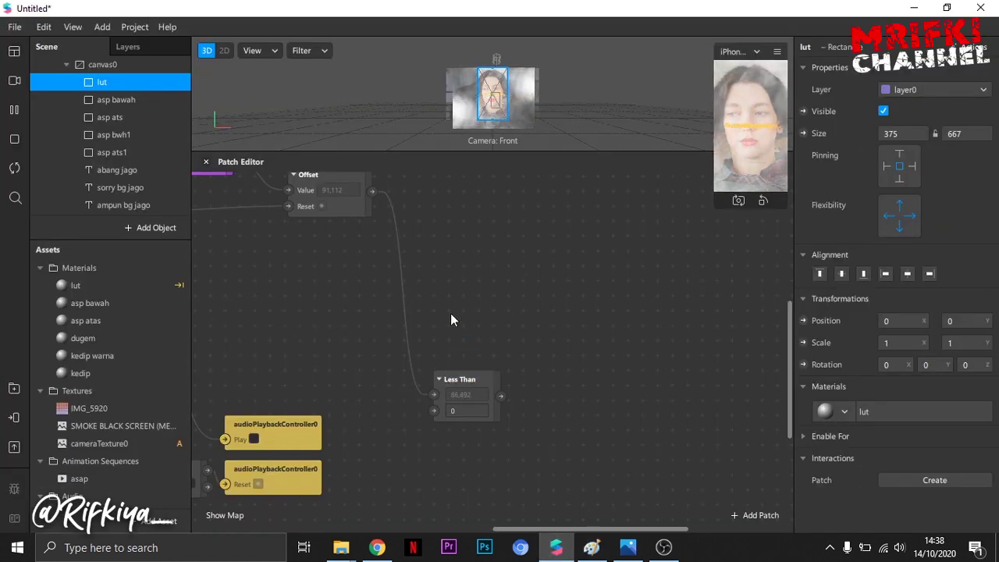
{"action": "double_click", "coordinate": [458, 411]}
{"action": "type", "text": "1"}
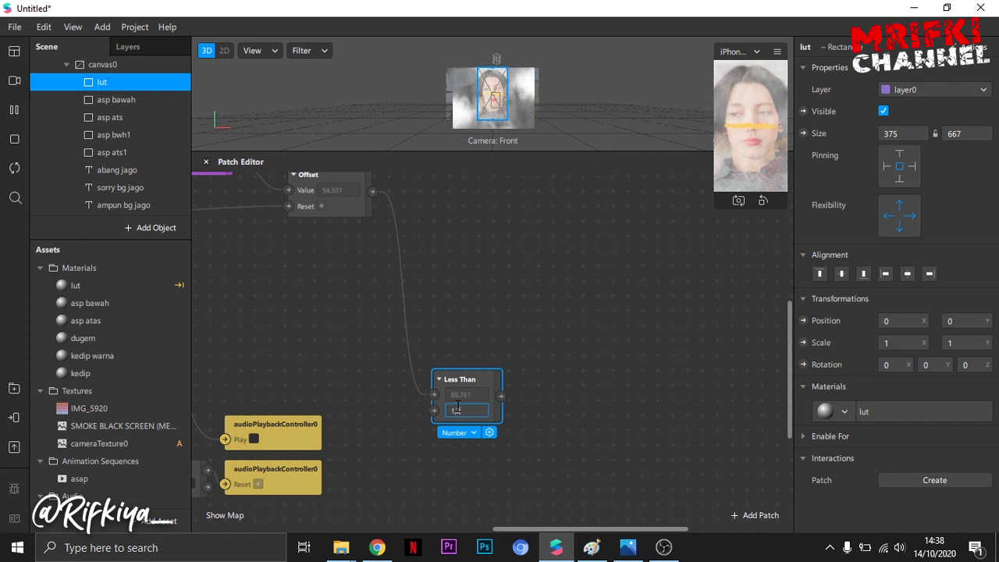
{"action": "type", "text": ",2"}
{"action": "left_click", "coordinate": [601, 428]}
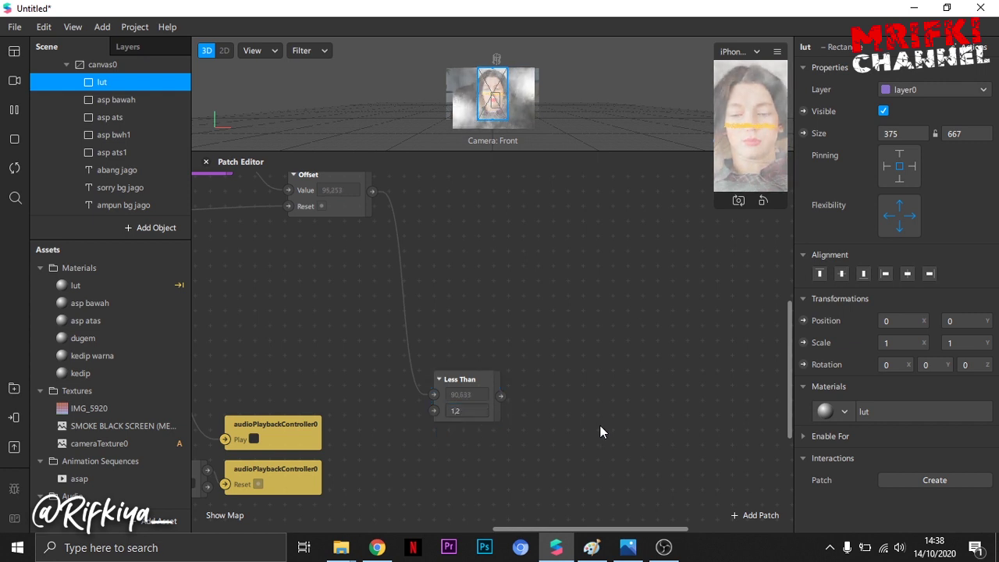
Create Visible patches for asp bawah and asp ats, connect the Less Than output to both, and stack them beside it
{"action": "left_click", "coordinate": [121, 111]}
{"action": "left_click", "coordinate": [131, 119], "text": "ctrl"}
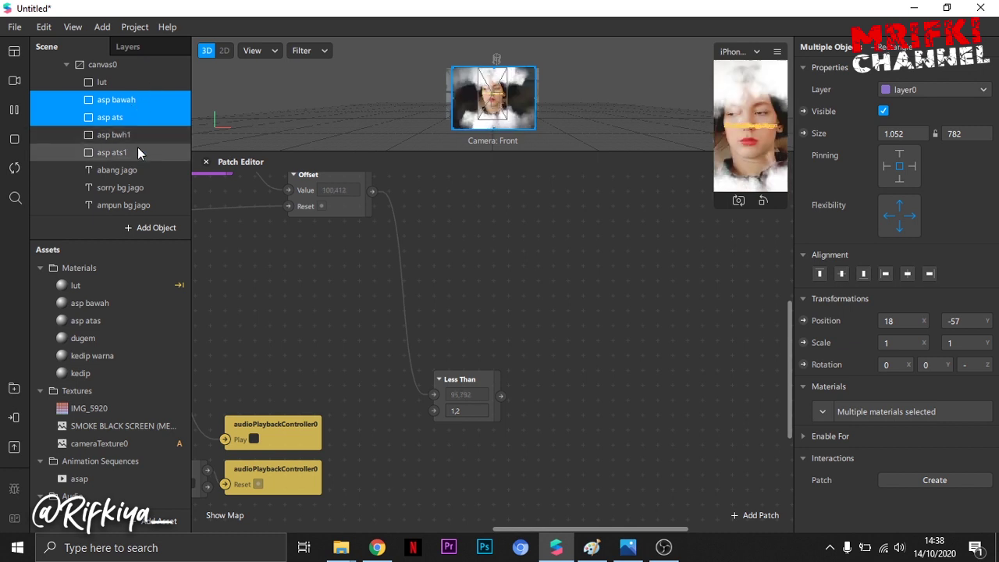
{"action": "left_click", "coordinate": [802, 112]}
{"action": "left_click_drag", "start_coordinate": [533, 364], "coordinate": [576, 350]}
{"action": "left_click_drag", "start_coordinate": [526, 384], "coordinate": [553, 425]}
{"action": "left_click_drag", "start_coordinate": [494, 384], "coordinate": [569, 424]}
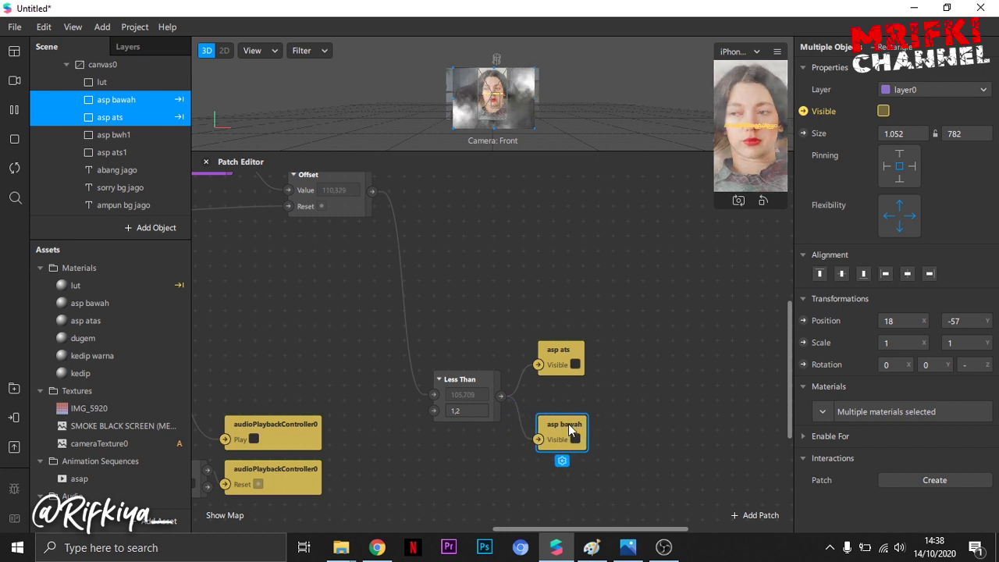
{"action": "left_click", "coordinate": [559, 367]}
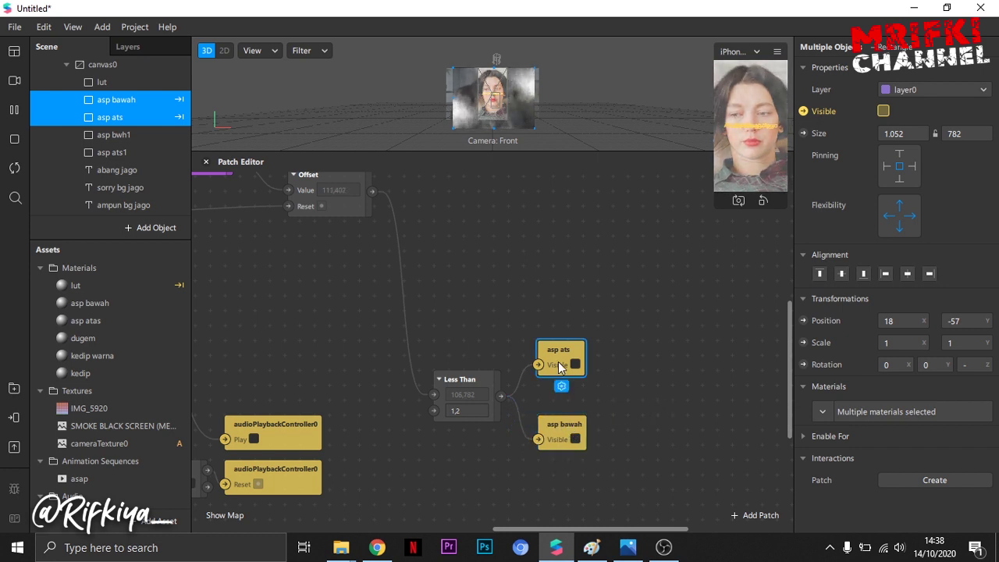
{"action": "left_click", "coordinate": [633, 393]}
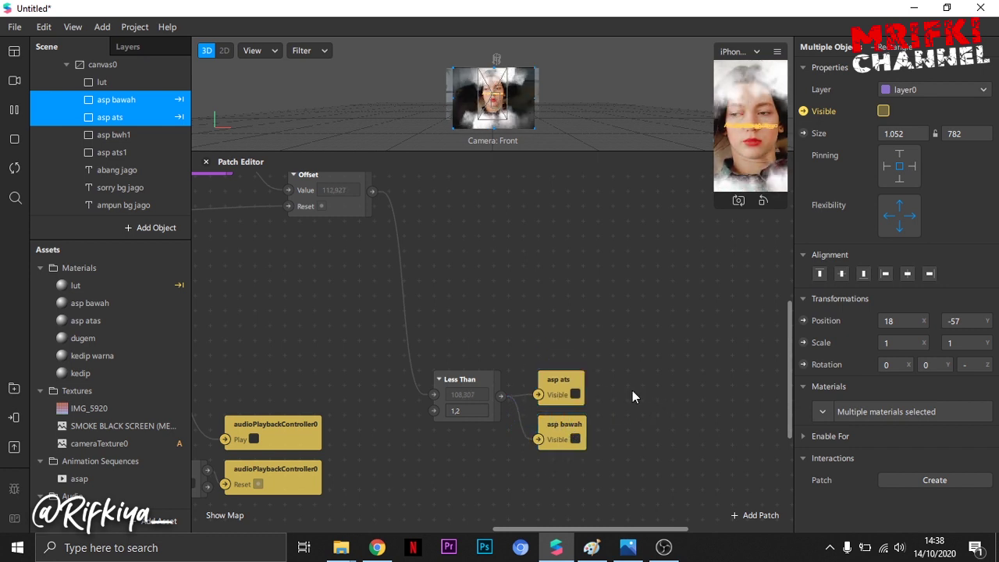
Create Visible patches for asp bwh1 and asp ats1 and place them below the asp bawah patch
{"action": "left_click", "coordinate": [123, 136]}
{"action": "left_click", "coordinate": [125, 152], "text": "shift"}
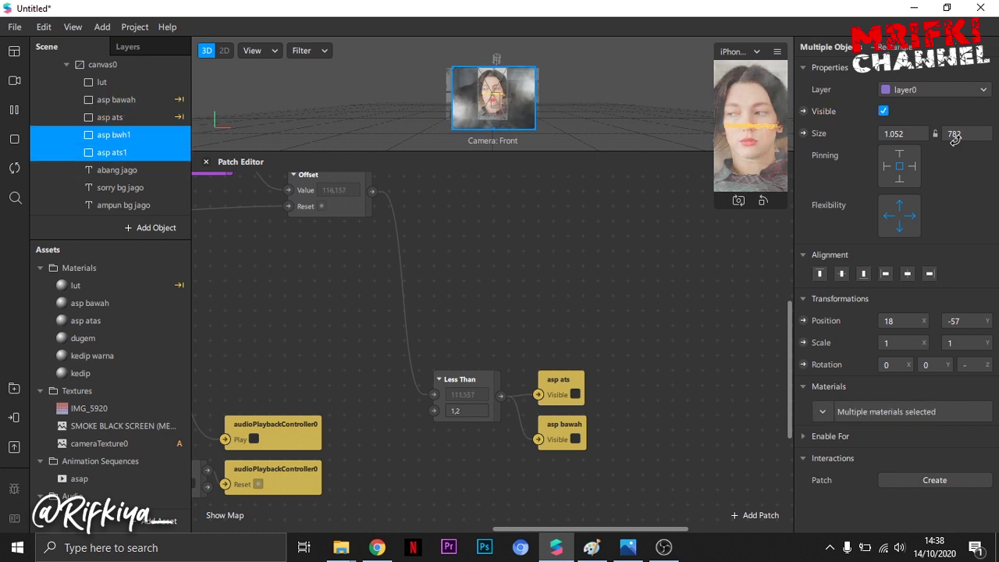
{"action": "left_click", "coordinate": [804, 111]}
{"action": "left_click_drag", "start_coordinate": [533, 367], "coordinate": [561, 338]}
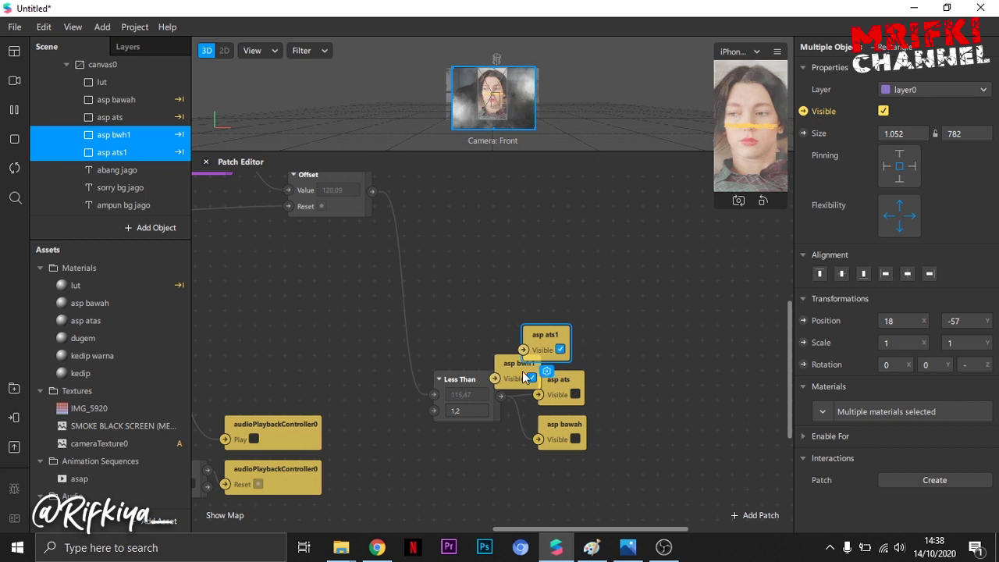
{"action": "left_click_drag", "start_coordinate": [530, 434], "coordinate": [564, 500]}
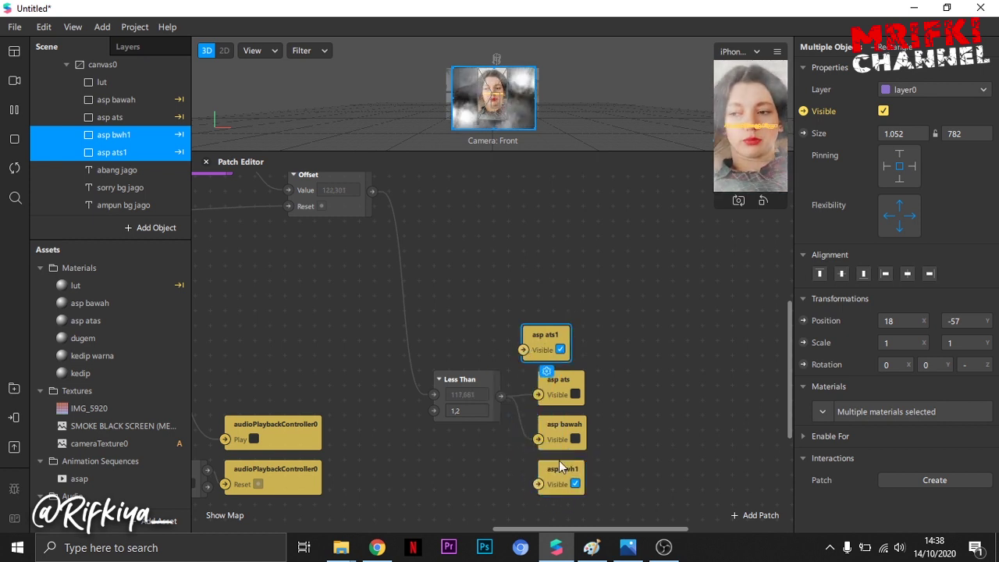
{"action": "left_click_drag", "start_coordinate": [554, 357], "coordinate": [565, 521]}
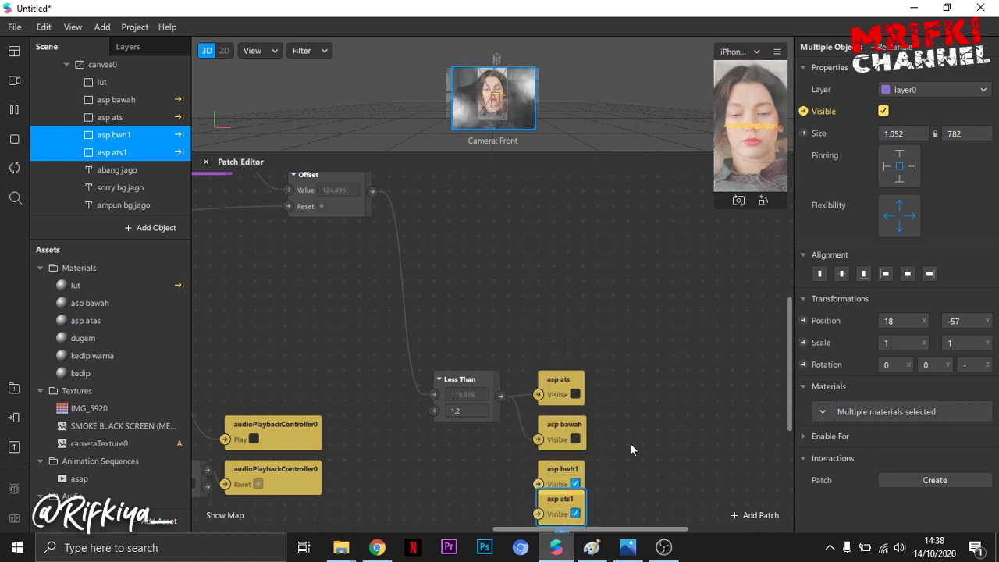
{"action": "scroll", "coordinate": [630, 442], "scroll_direction": "down", "scroll_amount": 1}
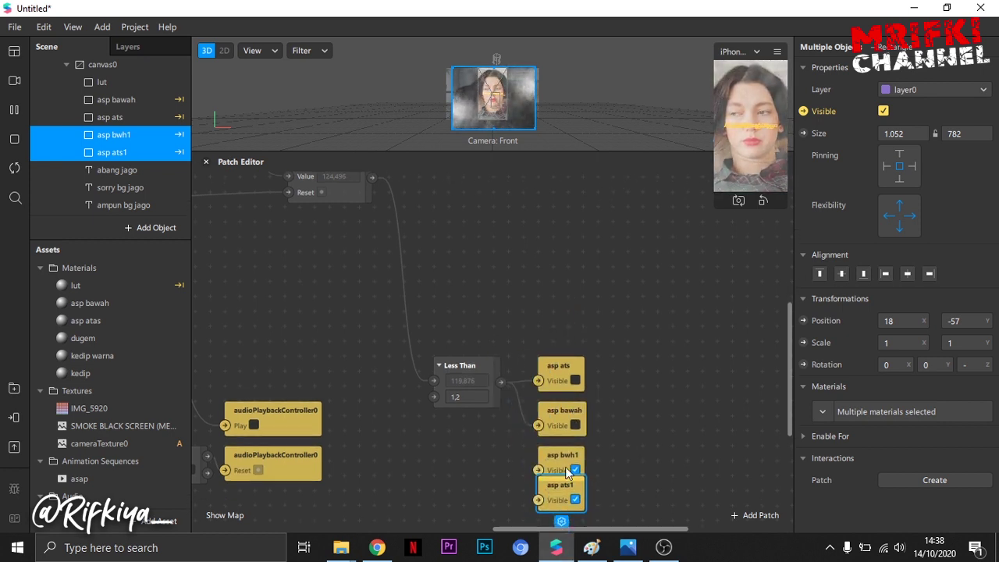
Duplicate the Less Than patch with its Offset connection and place the copy directly below the original
{"action": "left_click", "coordinate": [465, 371]}
{"action": "key", "text": "ctrl+d"}
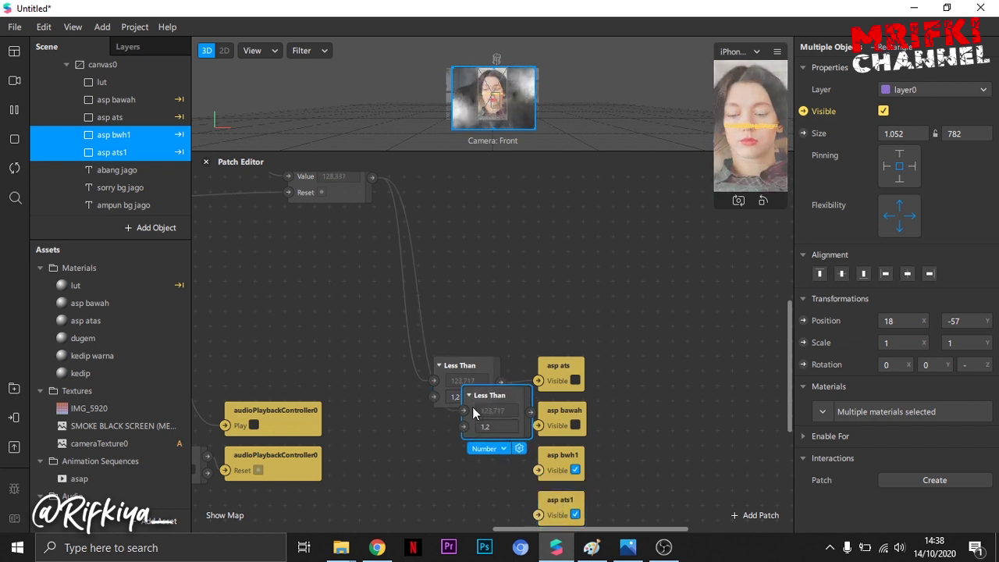
{"action": "left_click_drag", "start_coordinate": [473, 407], "coordinate": [448, 436]}
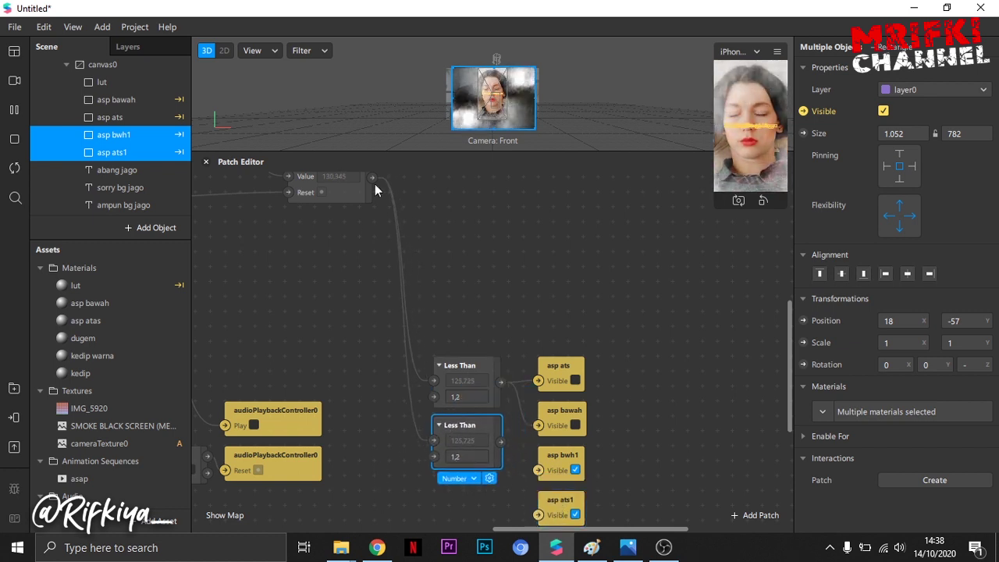
Add a Greater Than patch fed by Offset under the second Less Than, and spread the lower patches apart to leave room for another patch
{"action": "left_click_drag", "start_coordinate": [374, 182], "coordinate": [417, 503]}
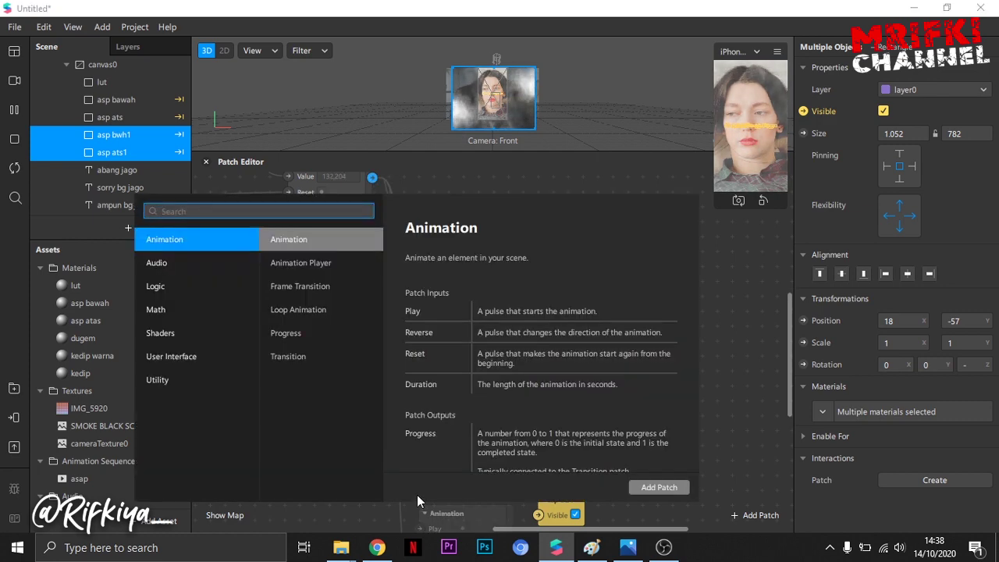
{"action": "type", "text": "gre"}
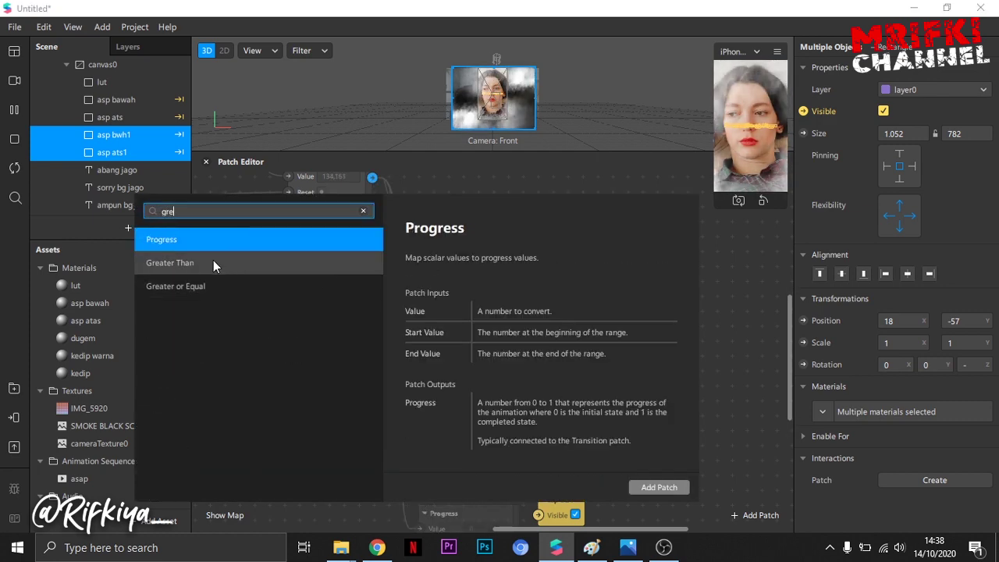
{"action": "double_click", "coordinate": [206, 263]}
{"action": "scroll", "coordinate": [538, 312], "scroll_direction": "down", "scroll_amount": 3}
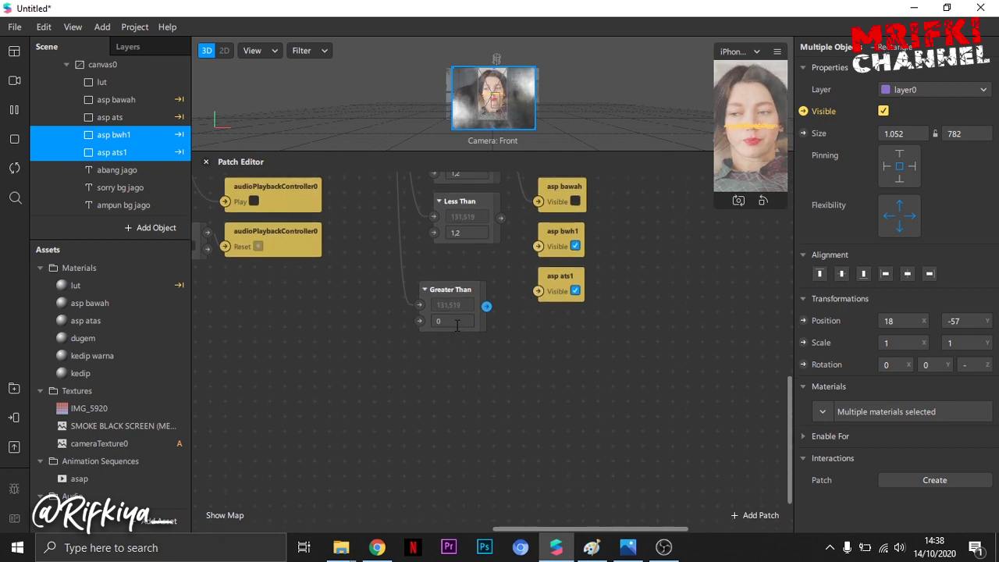
{"action": "scroll", "coordinate": [450, 327], "scroll_direction": "up", "scroll_amount": 1}
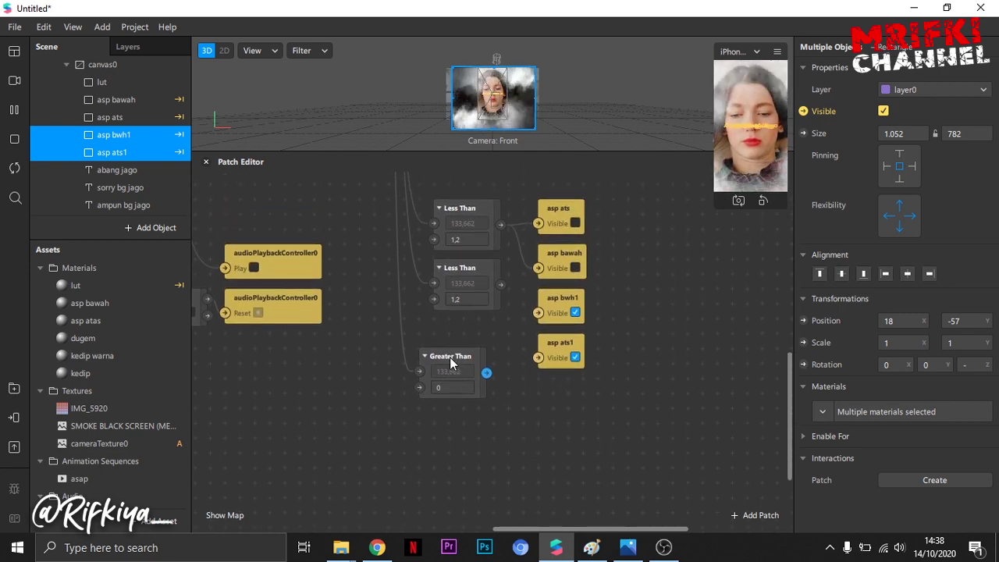
{"action": "left_click_drag", "start_coordinate": [450, 356], "coordinate": [464, 328]}
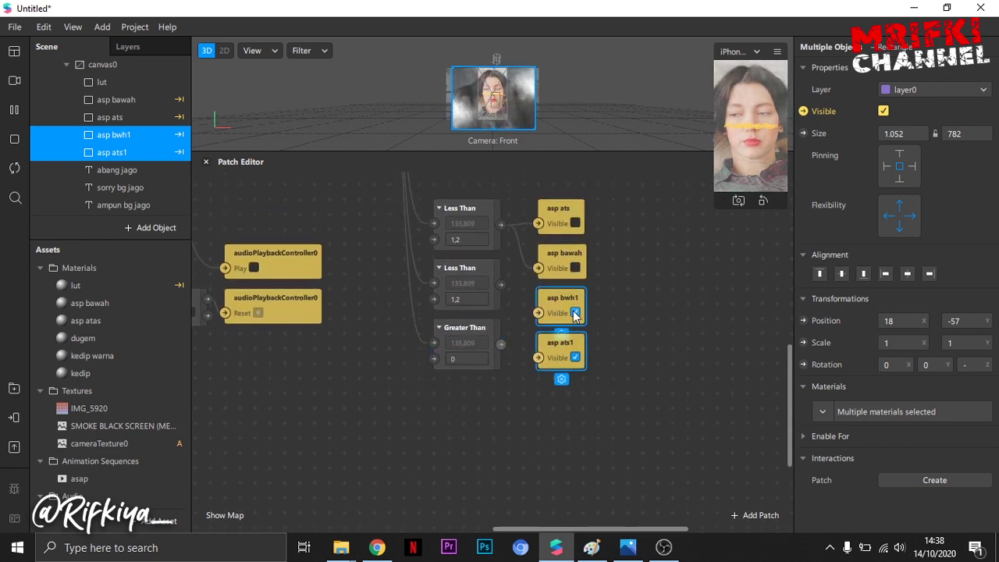
{"action": "left_click_drag", "start_coordinate": [575, 312], "coordinate": [724, 310]}
{"action": "left_click_drag", "start_coordinate": [511, 367], "coordinate": [456, 334]}
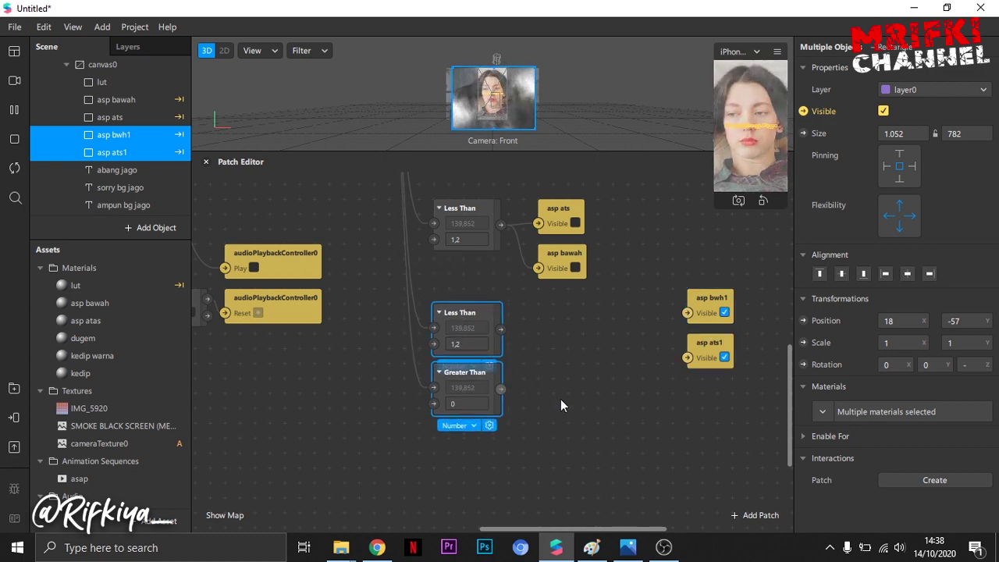
Following the Paint reference, combine the lower Less Than and Greater Than in an And patch that drives asp bwh1 and asp ats1 visibility
{"action": "left_click", "coordinate": [592, 547]}
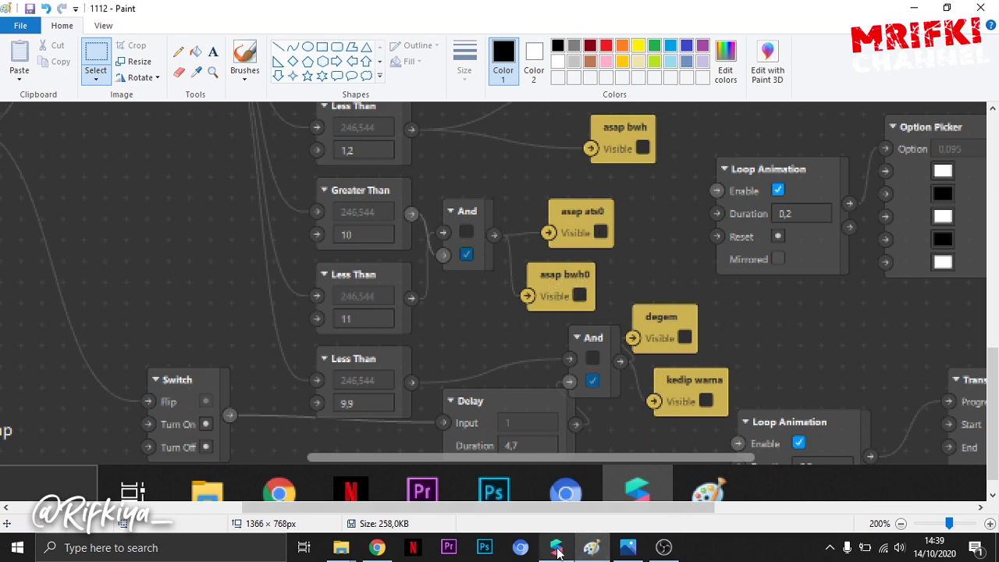
{"action": "mouse_move", "coordinate": [555, 547]}
{"action": "left_click", "coordinate": [535, 493]}
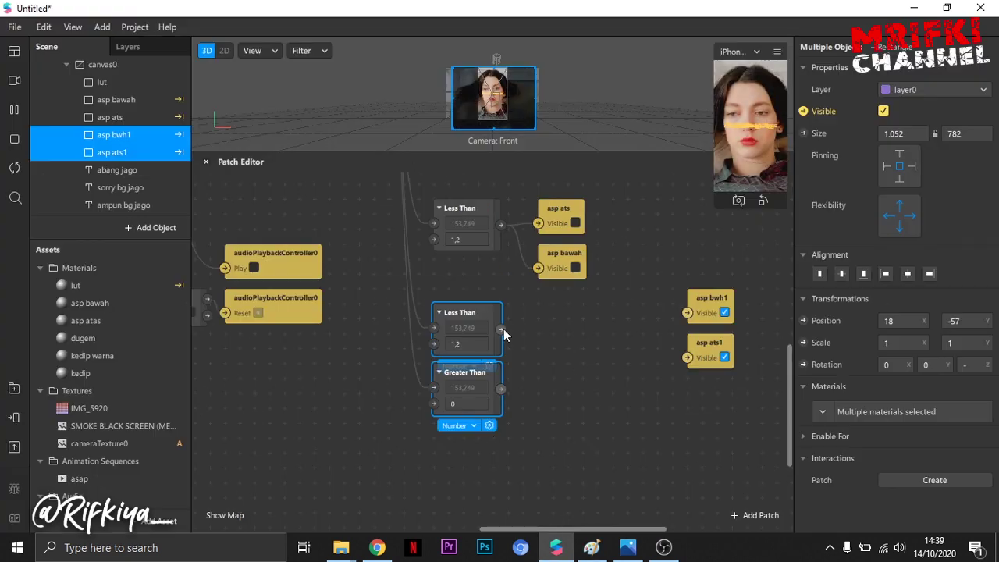
{"action": "left_click_drag", "start_coordinate": [504, 329], "coordinate": [536, 327]}
{"action": "type", "text": "and"}
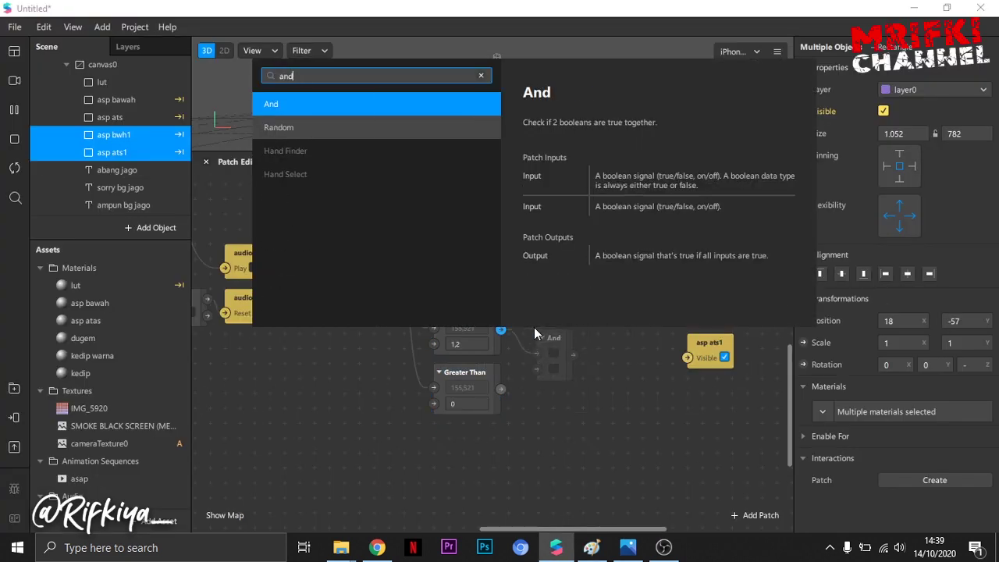
{"action": "left_click", "coordinate": [286, 105]}
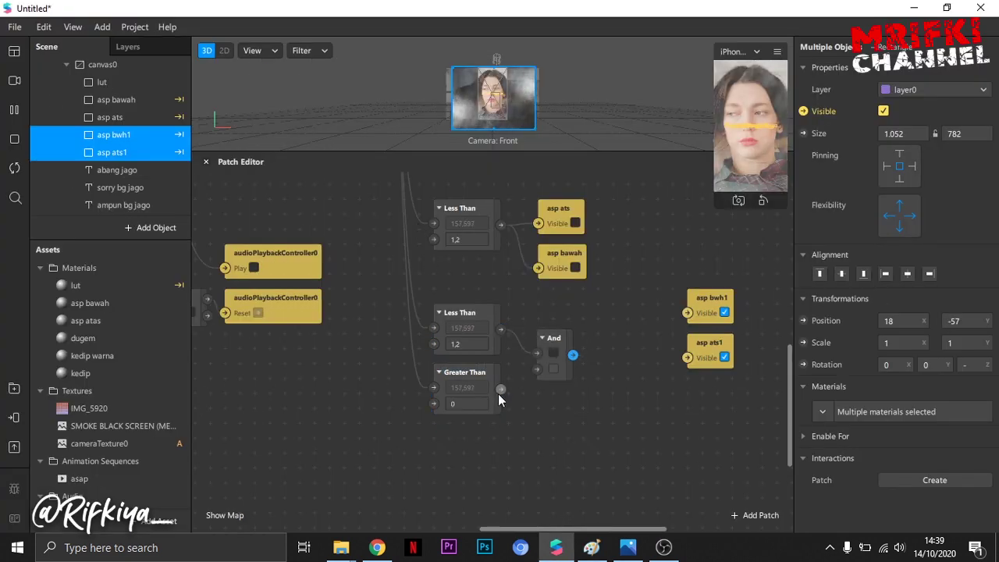
{"action": "left_click_drag", "start_coordinate": [498, 390], "coordinate": [688, 315]}
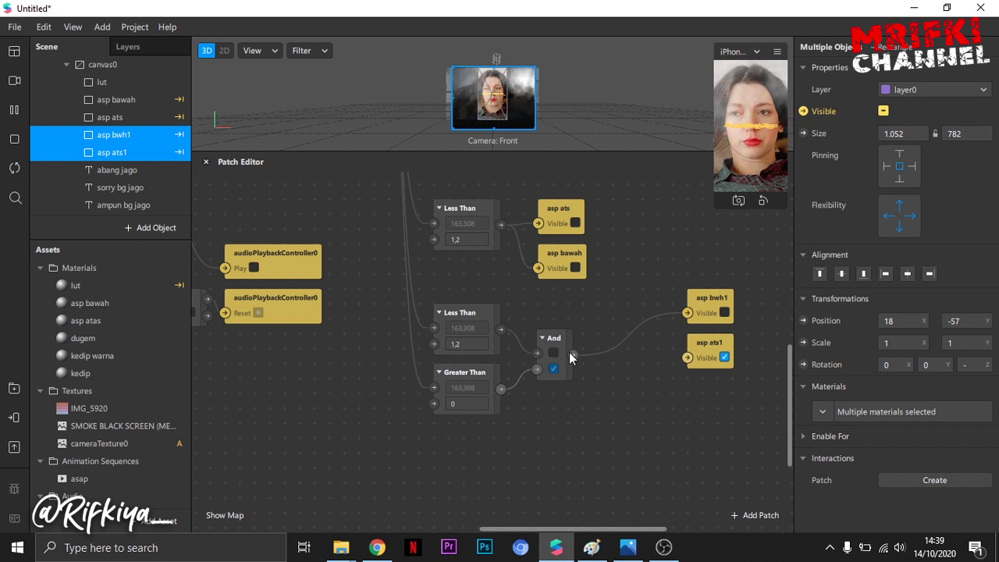
{"action": "left_click_drag", "start_coordinate": [573, 356], "coordinate": [624, 352]}
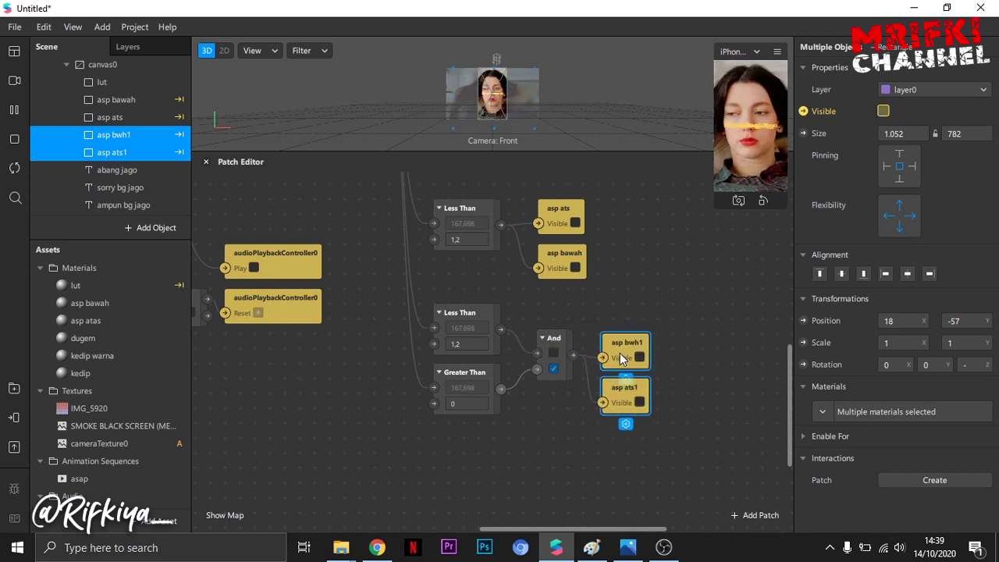
{"action": "left_click", "coordinate": [700, 386]}
Set the lower Less Than patch to 11 and the Greater Than patch to 10, checking both against the 1112 reference image in Paint
{"action": "left_click", "coordinate": [592, 547]}
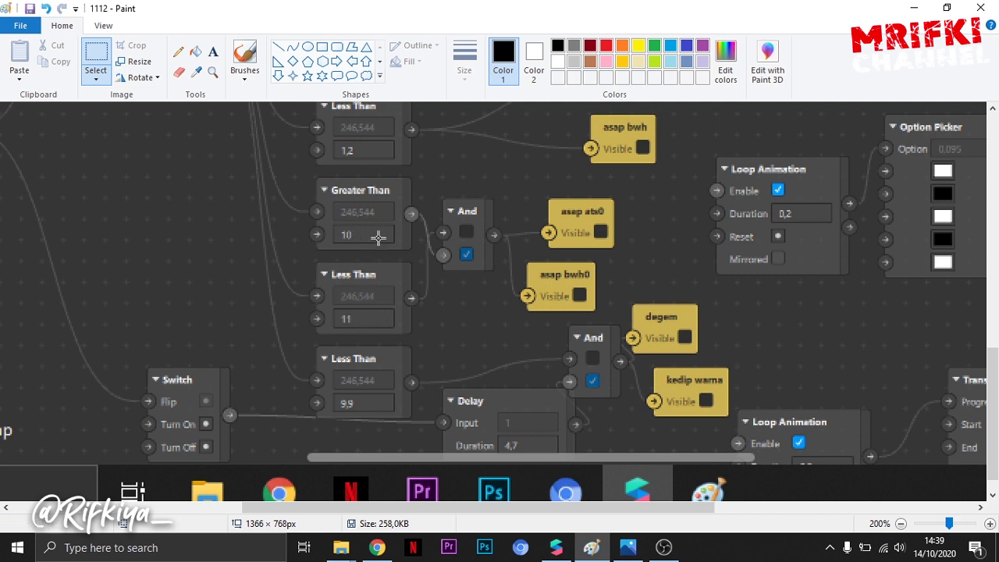
{"action": "left_click", "coordinate": [556, 547]}
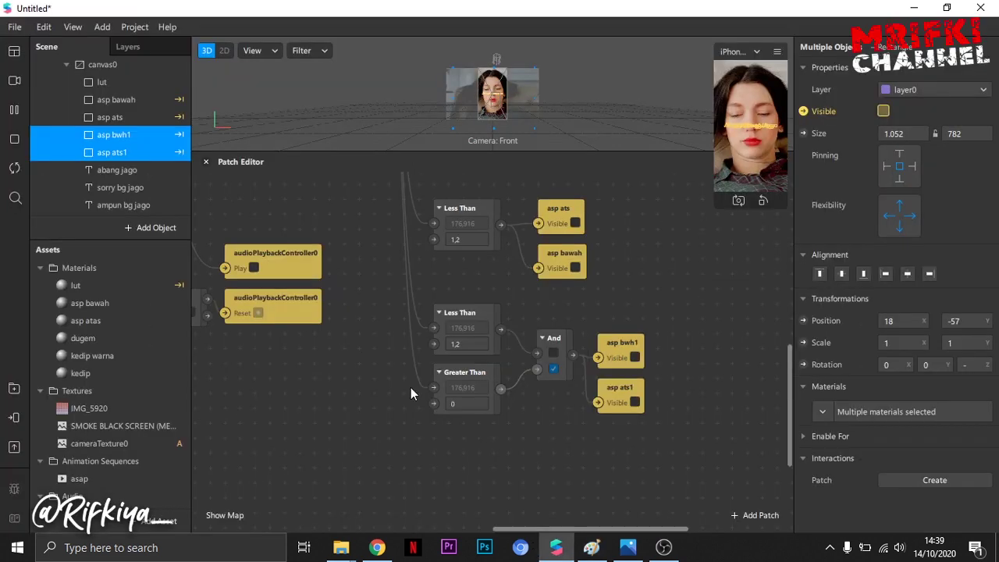
{"action": "double_click", "coordinate": [473, 344]}
{"action": "type", "text": "11"}
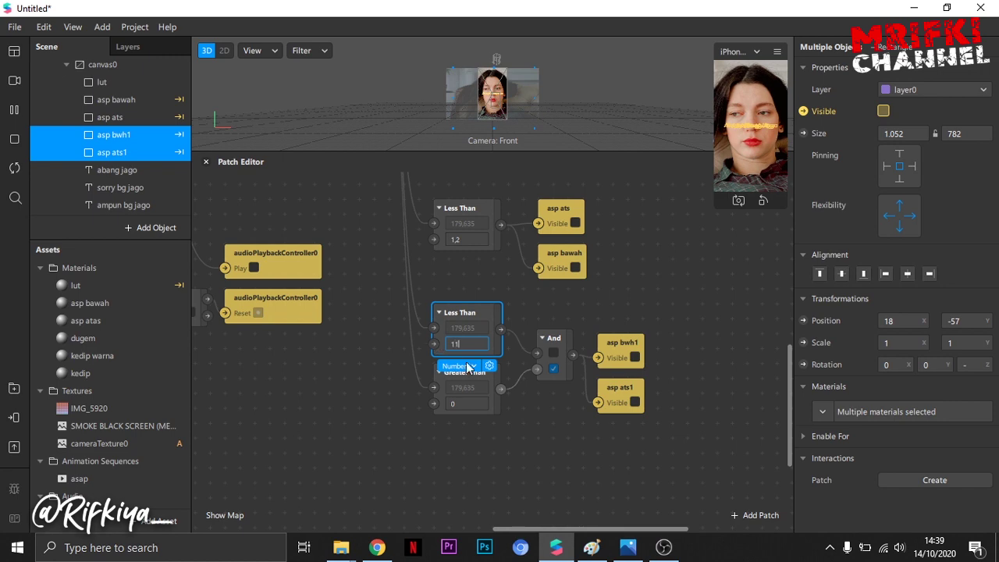
{"action": "double_click", "coordinate": [452, 404]}
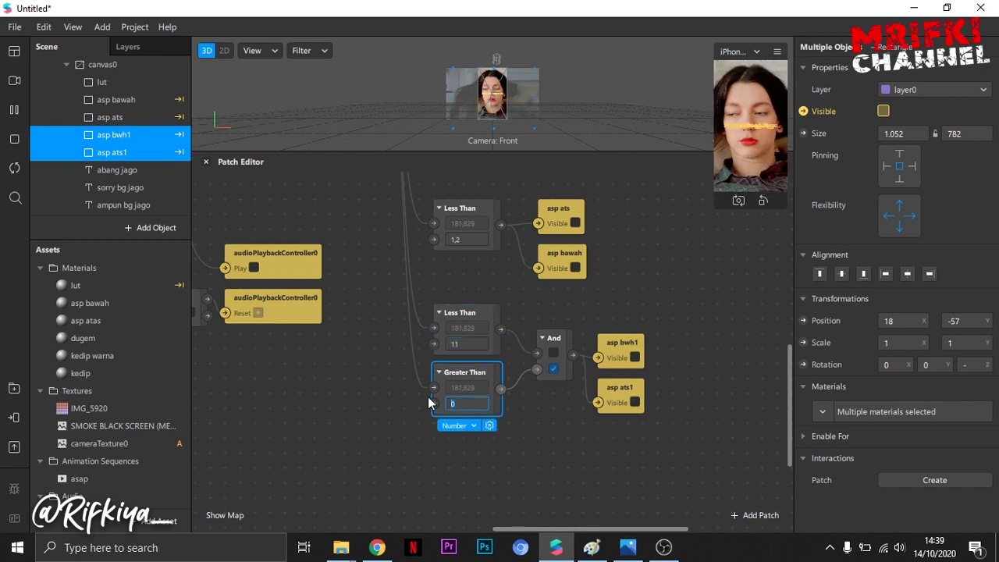
{"action": "type", "text": "10"}
{"action": "left_click", "coordinate": [551, 427]}
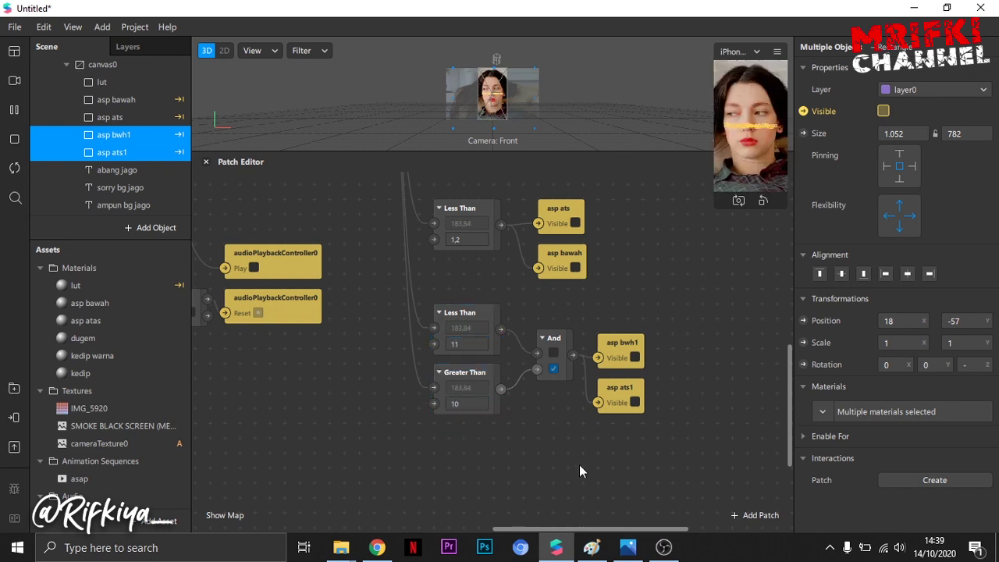
{"action": "left_click", "coordinate": [592, 547]}
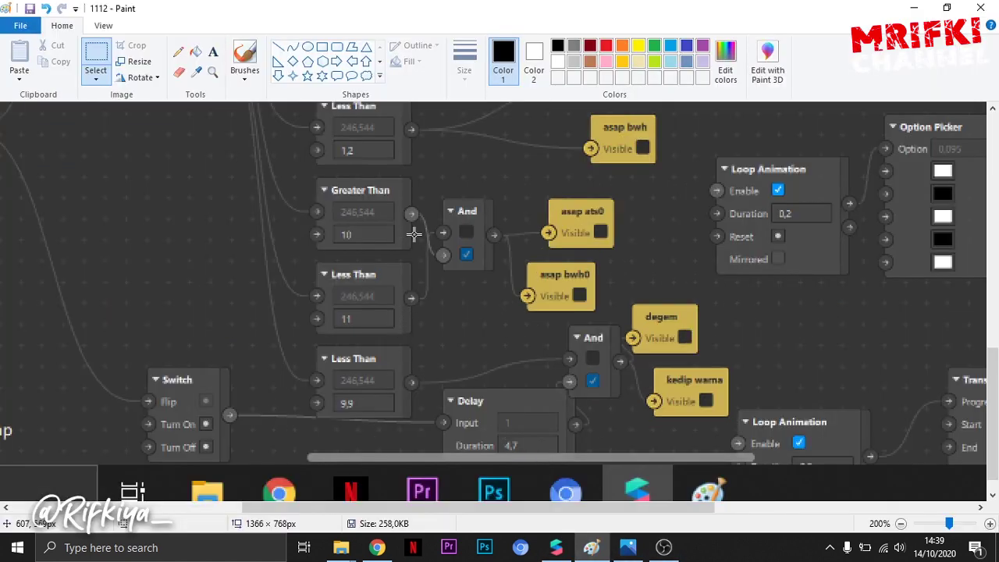
{"action": "left_click", "coordinate": [556, 547]}
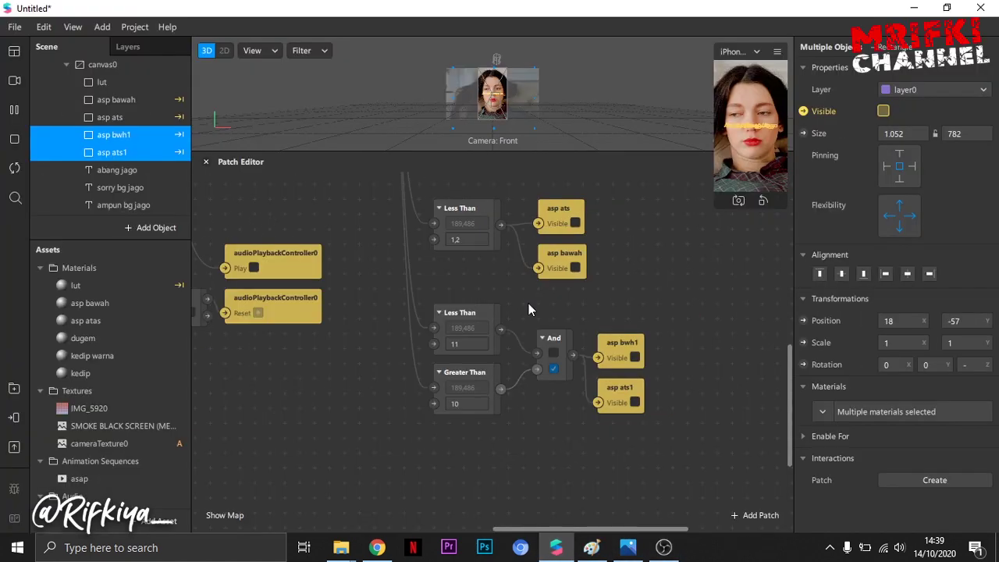
Enlarge the iPhone 8 preview to a medium size that leaves the empty patch area beside Offset clear
{"action": "left_click_drag", "start_coordinate": [714, 210], "coordinate": [645, 360]}
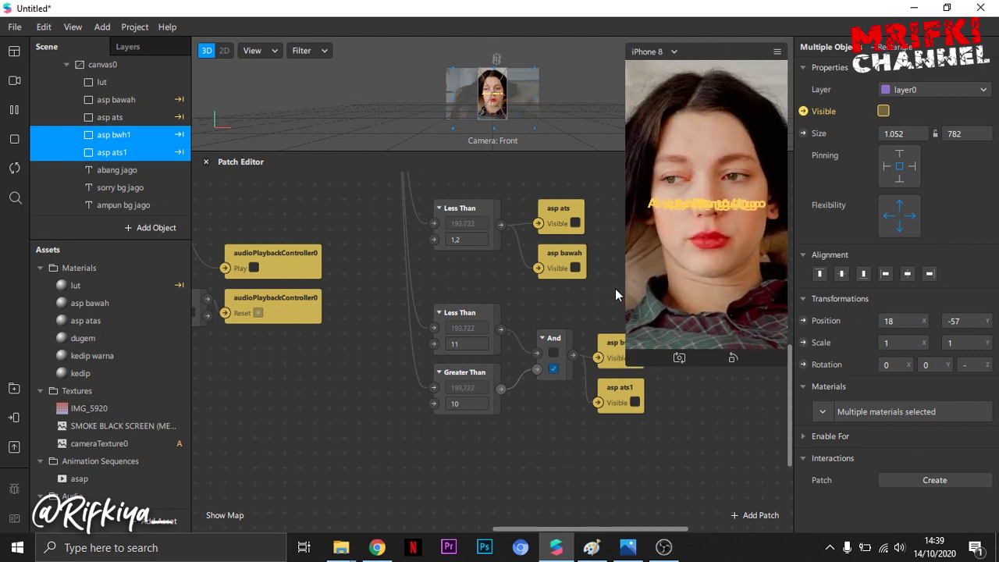
{"action": "scroll", "coordinate": [615, 289], "scroll_direction": "up", "scroll_amount": 3}
{"action": "scroll", "coordinate": [615, 288], "scroll_direction": "up", "scroll_amount": 4}
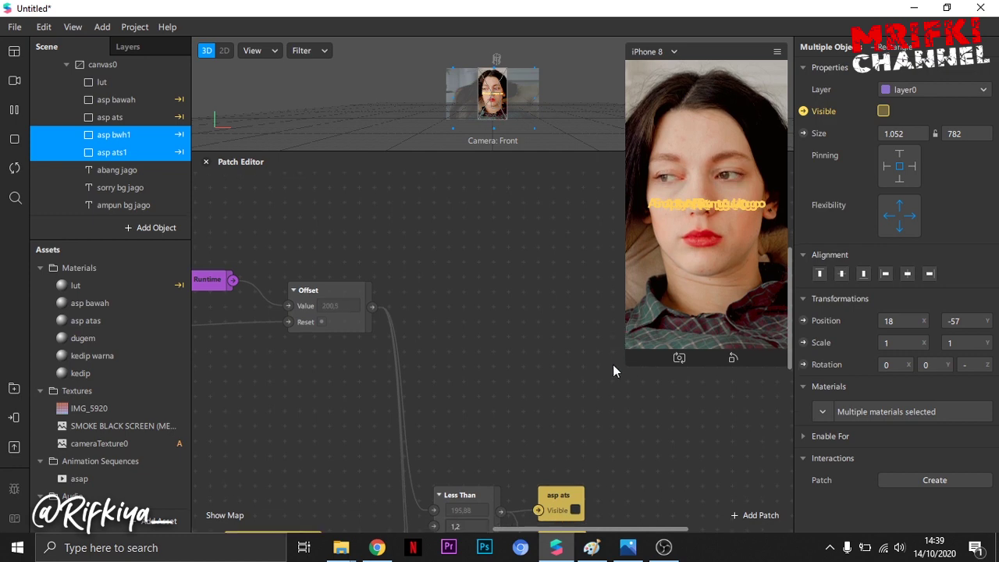
{"action": "left_click_drag", "start_coordinate": [635, 359], "coordinate": [677, 294]}
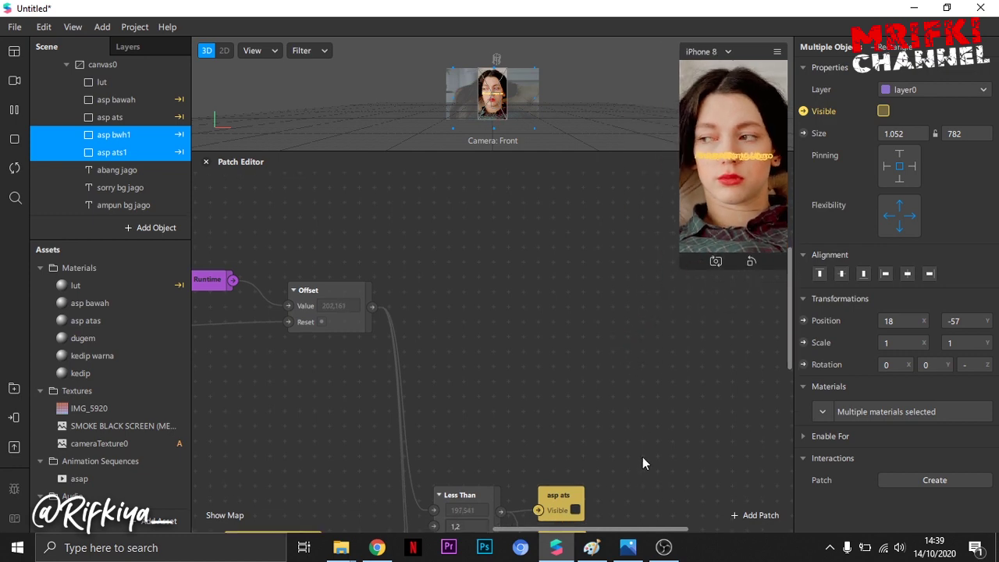
Switch to Paint and examine the 1112 reference image for the patch and threshold that drive the abang jago text
{"action": "left_click", "coordinate": [585, 549]}
{"action": "scroll", "coordinate": [477, 313], "scroll_direction": "up", "scroll_amount": 10}
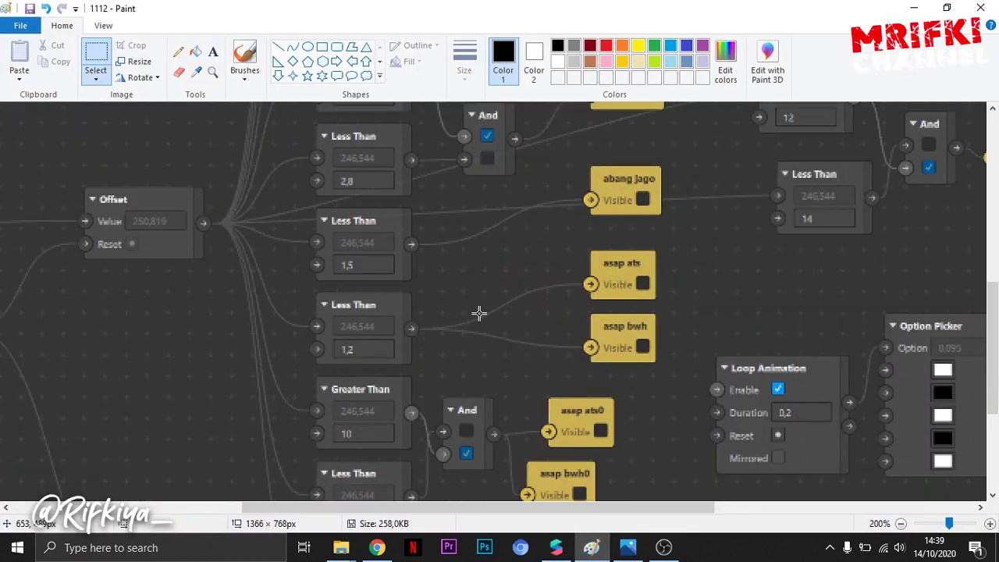
{"action": "scroll", "coordinate": [478, 313], "scroll_direction": "up", "scroll_amount": 3}
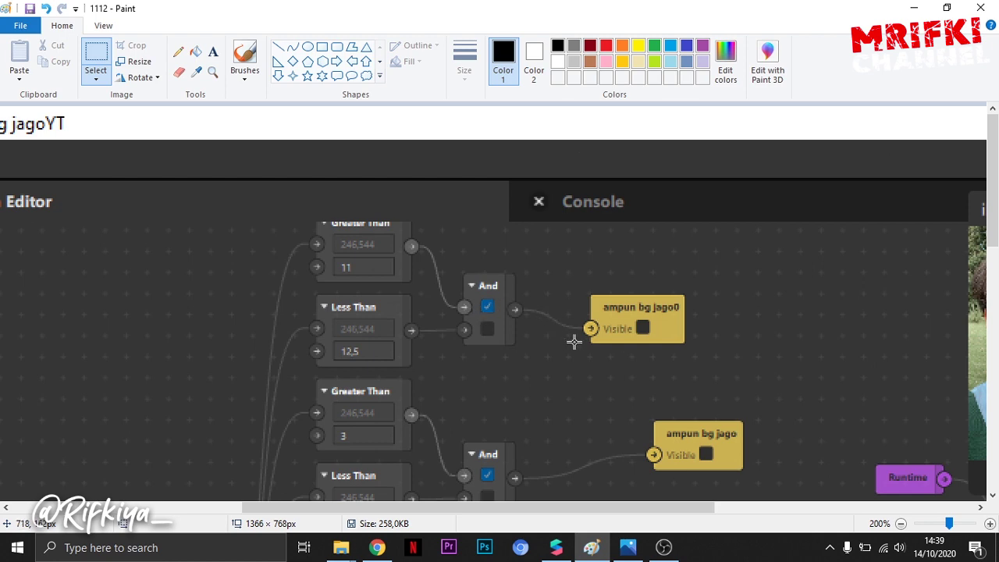
{"action": "scroll", "coordinate": [602, 310], "scroll_direction": "down", "scroll_amount": 10}
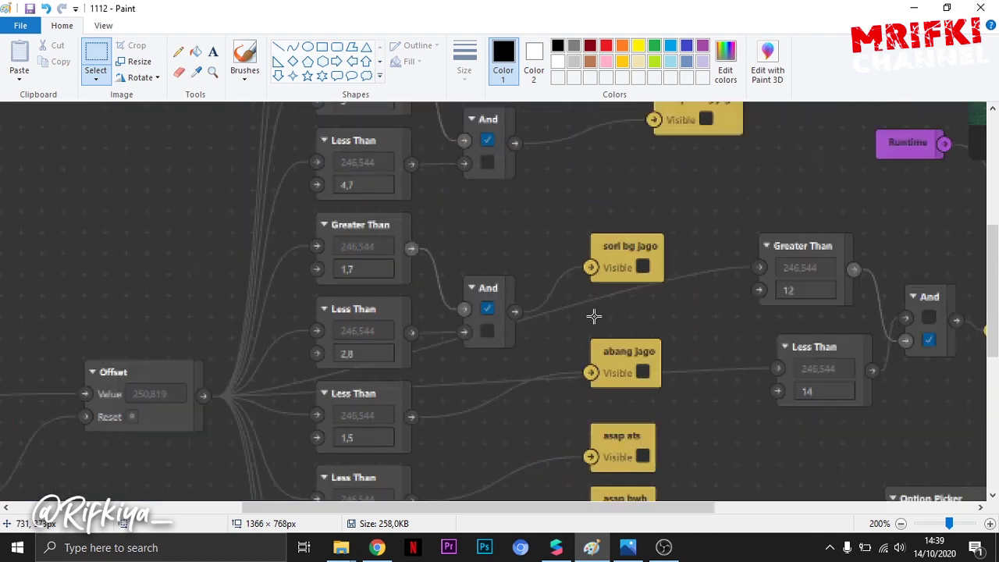
{"action": "scroll", "coordinate": [394, 303], "scroll_direction": "up", "scroll_amount": 3}
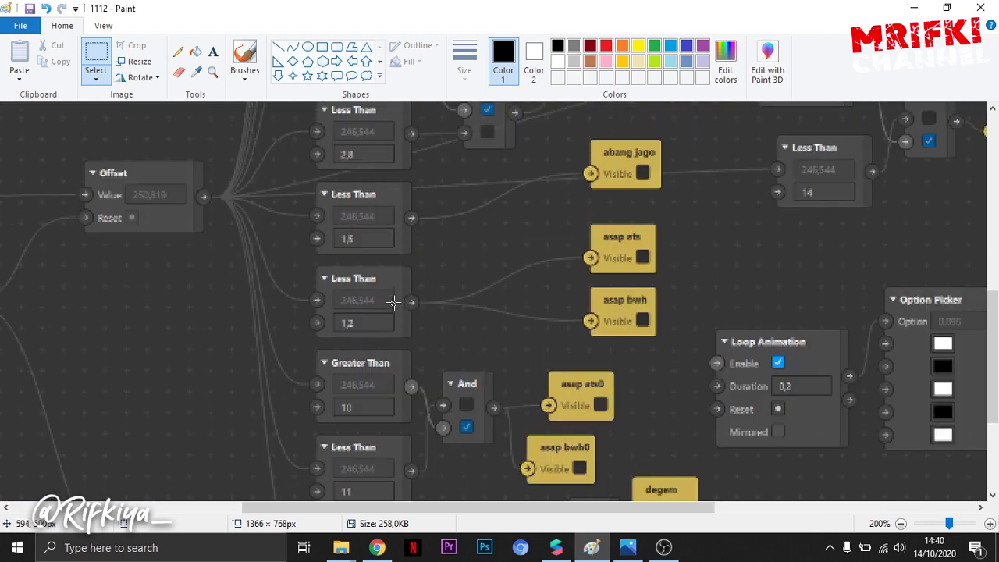
{"action": "scroll", "coordinate": [481, 279], "scroll_direction": "up", "scroll_amount": 3}
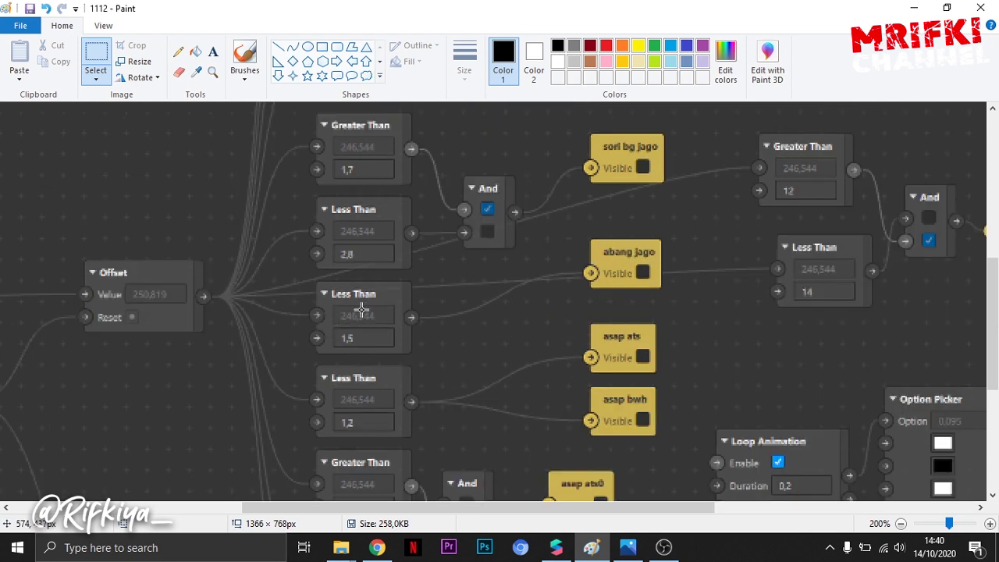
{"action": "left_click", "coordinate": [556, 547]}
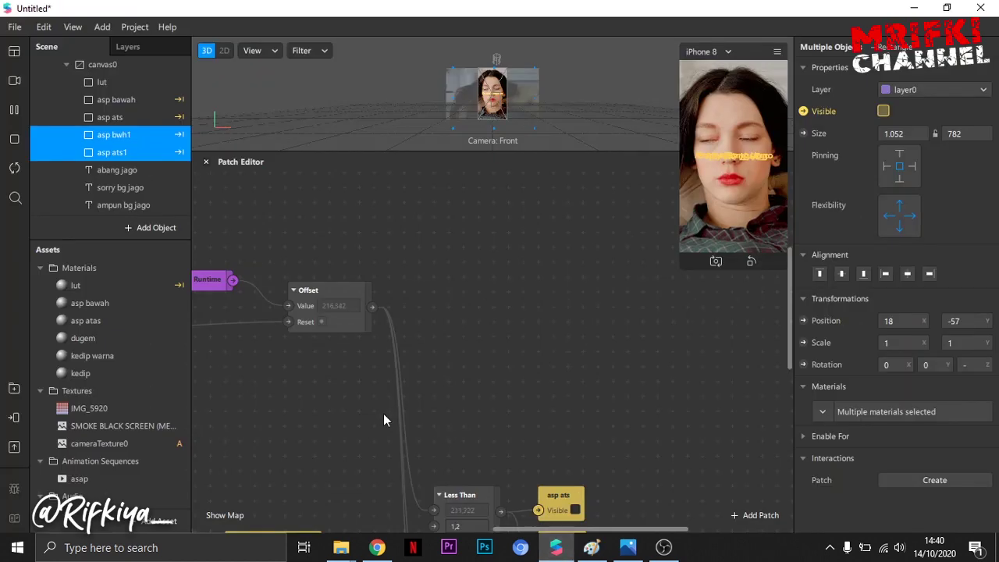
Add a Less Than patch fed by Offset, place it directly above the 1,2 Less Than, and set its comparison value to 1,5
{"action": "double_click", "coordinate": [438, 439]}
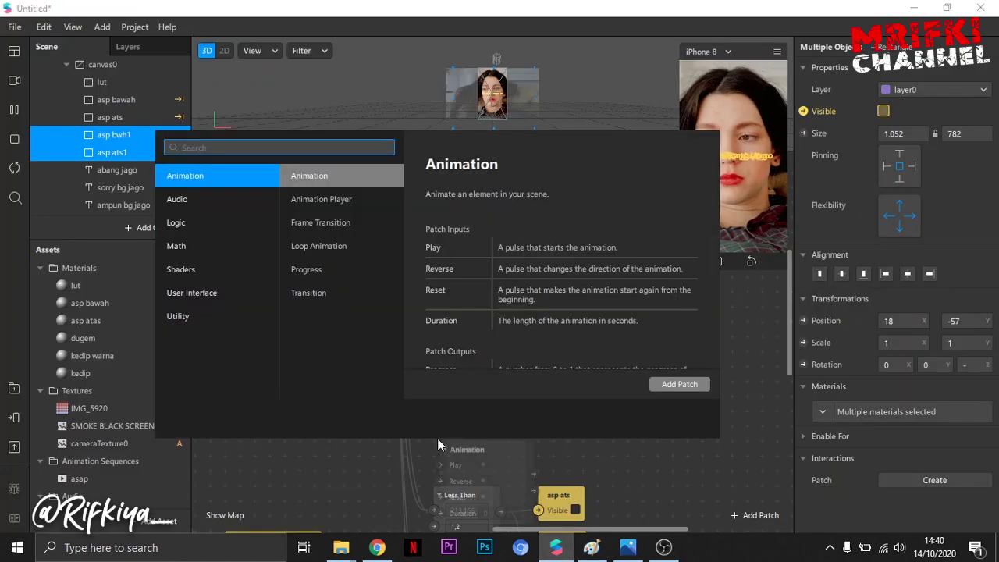
{"action": "type", "text": "les"}
{"action": "left_click", "coordinate": [195, 178]}
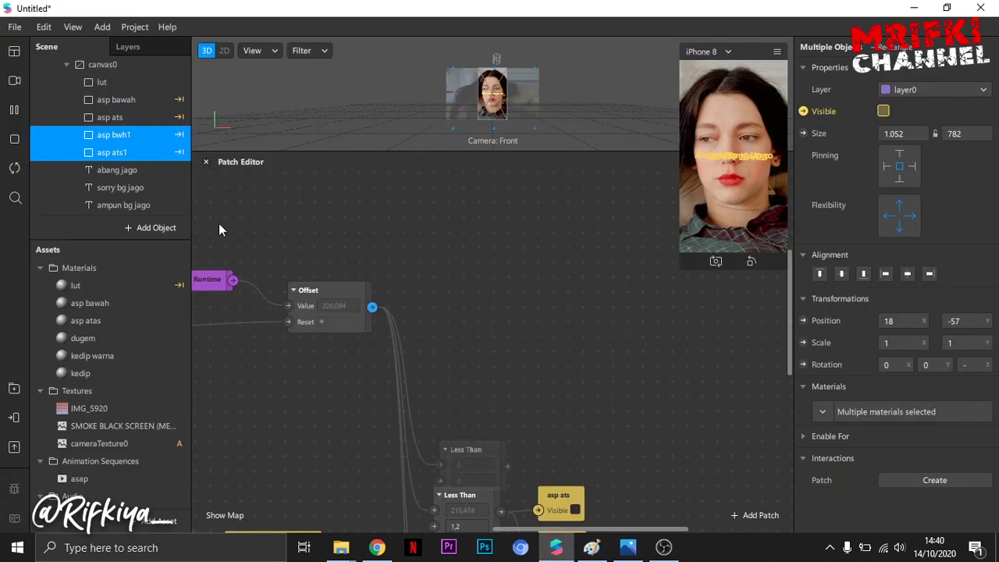
{"action": "left_click", "coordinate": [451, 466]}
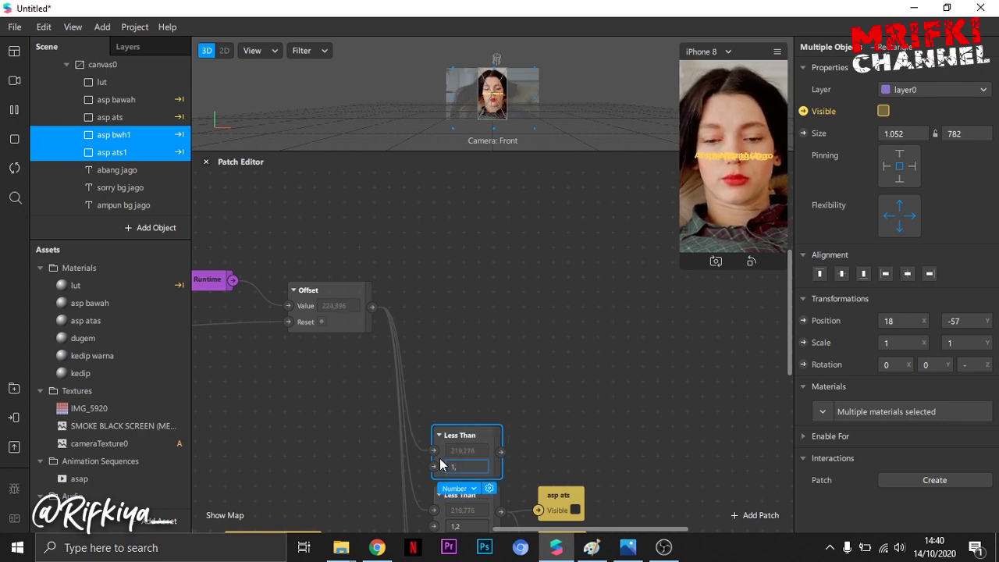
{"action": "type", "text": "1,5"}
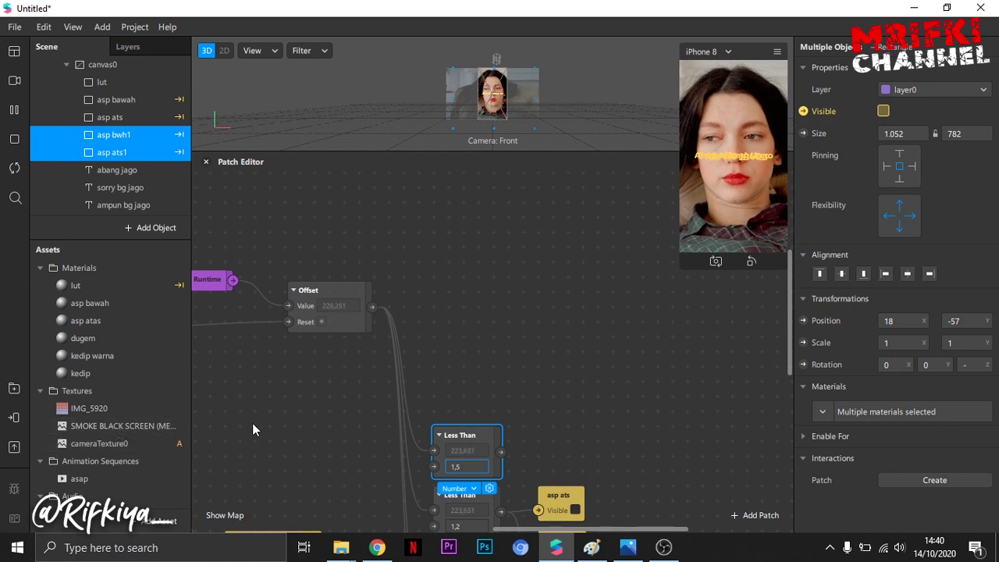
{"action": "left_click", "coordinate": [323, 428]}
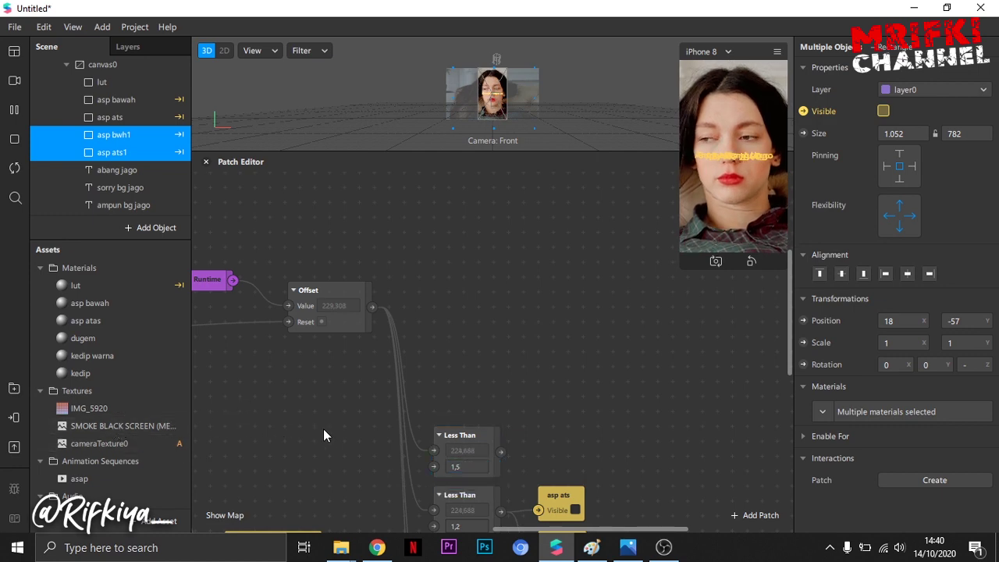
{"action": "left_click", "coordinate": [468, 436]}
{"action": "left_click", "coordinate": [537, 427]}
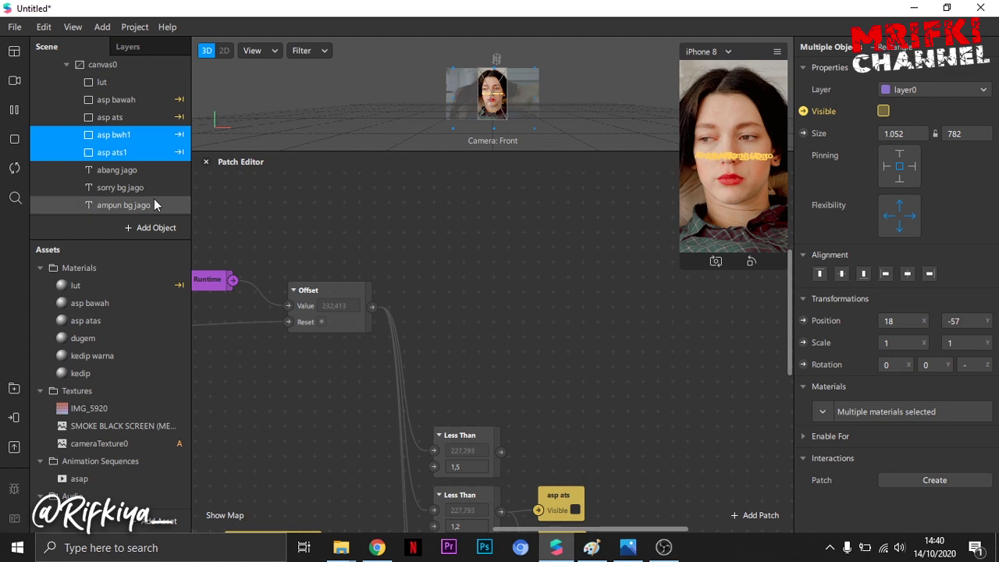
Create a Visible patch for the abang jago text, place it beside the 1,5 Less Than, and connect the Less Than output to it
{"action": "left_click", "coordinate": [803, 110]}
{"action": "left_click_drag", "start_coordinate": [522, 381], "coordinate": [563, 448]}
{"action": "left_click_drag", "start_coordinate": [501, 451], "coordinate": [538, 452]}
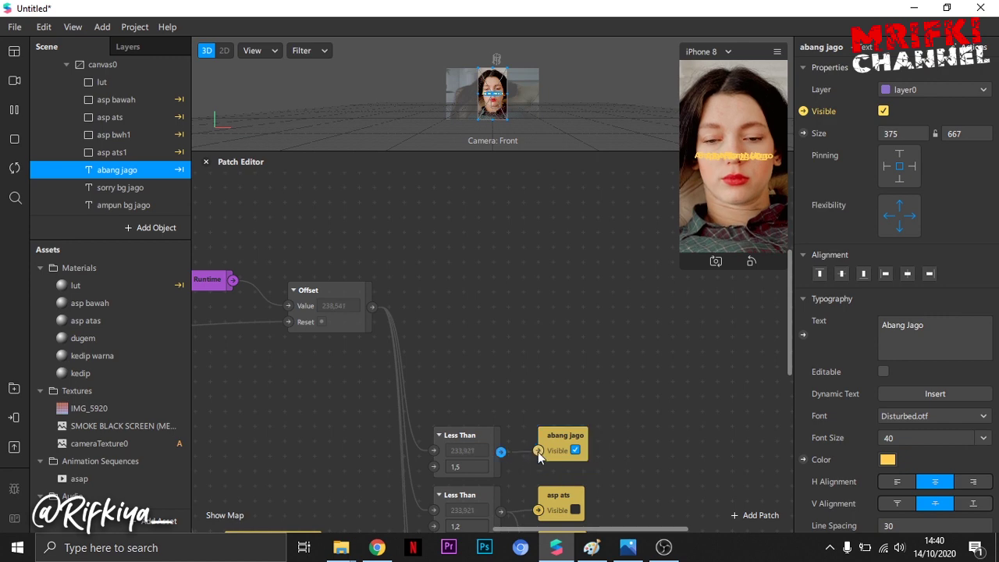
Following the Paint reference, create a Visible patch for the sorry bg jago text and place it above the abang jago patch
{"action": "left_click", "coordinate": [592, 547]}
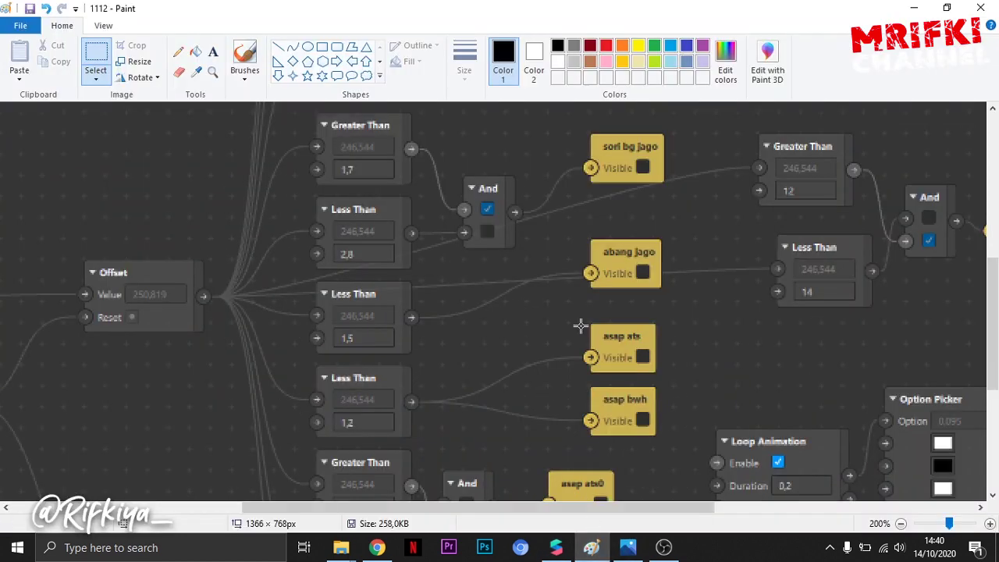
{"action": "scroll", "coordinate": [531, 321], "scroll_direction": "up", "scroll_amount": 3}
{"action": "scroll", "coordinate": [533, 323], "scroll_direction": "down", "scroll_amount": 1}
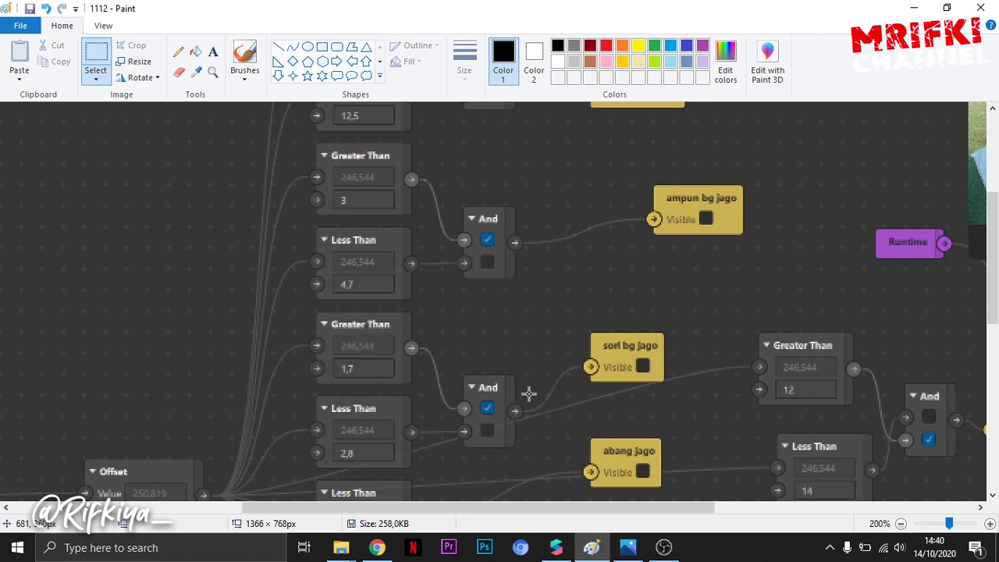
{"action": "left_click", "coordinate": [555, 548]}
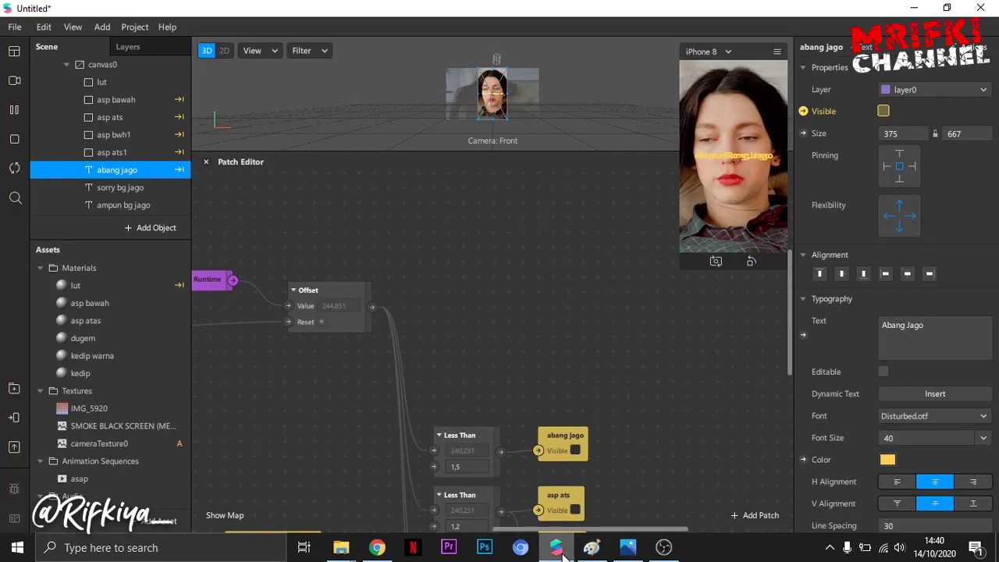
{"action": "left_click", "coordinate": [114, 187]}
{"action": "left_click", "coordinate": [804, 111]}
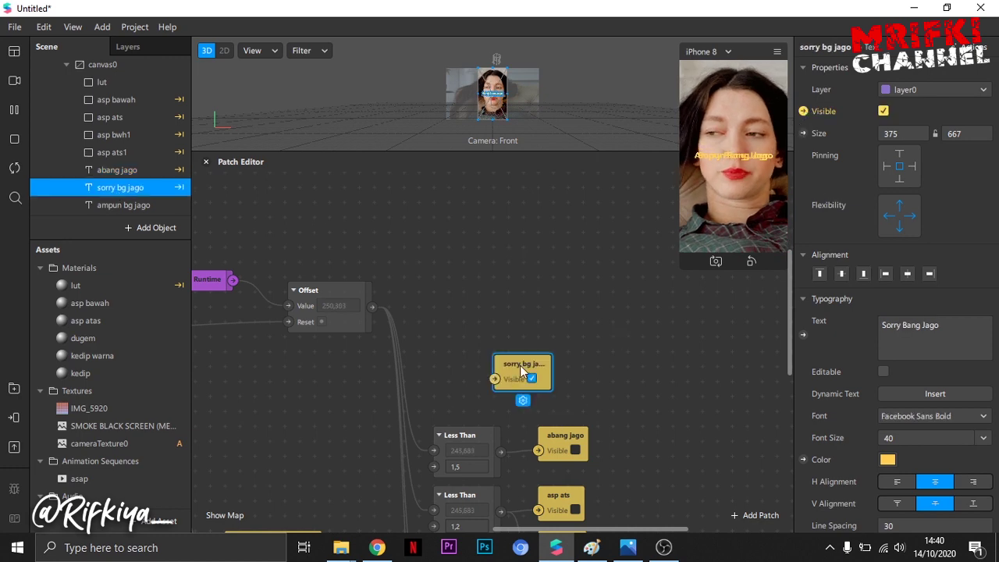
{"action": "left_click_drag", "start_coordinate": [533, 368], "coordinate": [589, 368]}
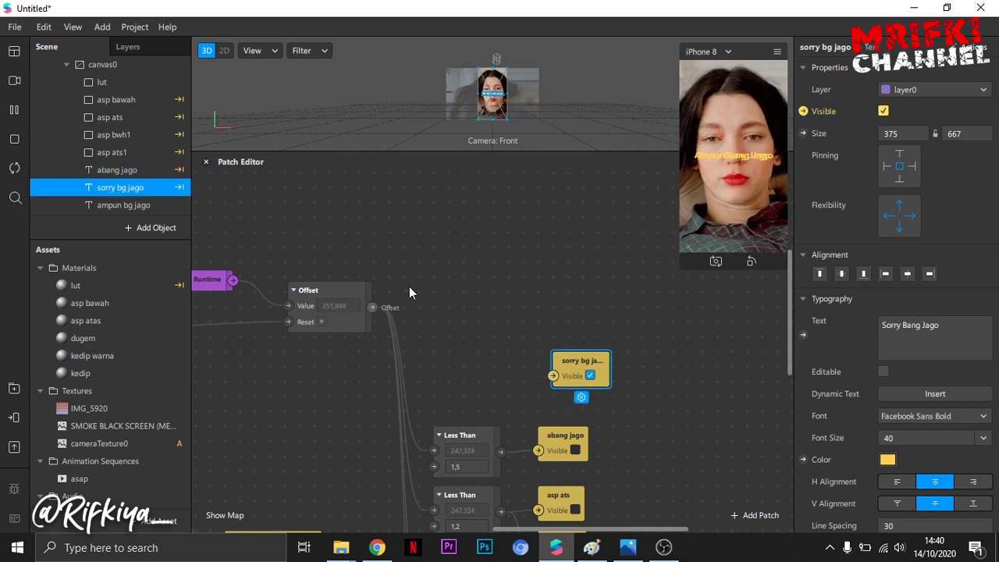
Add a Greater Than patch fed by the Offset output, above the abang jago Less Than
{"action": "left_click_drag", "start_coordinate": [372, 307], "coordinate": [445, 288]}
{"action": "type", "text": "g"}
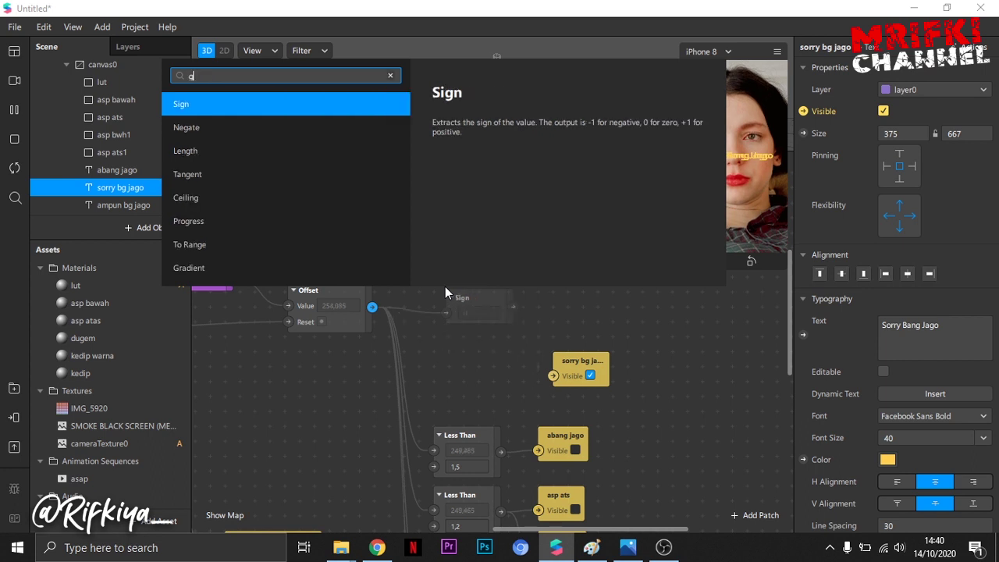
{"action": "type", "text": "re"}
{"action": "left_click", "coordinate": [231, 128]}
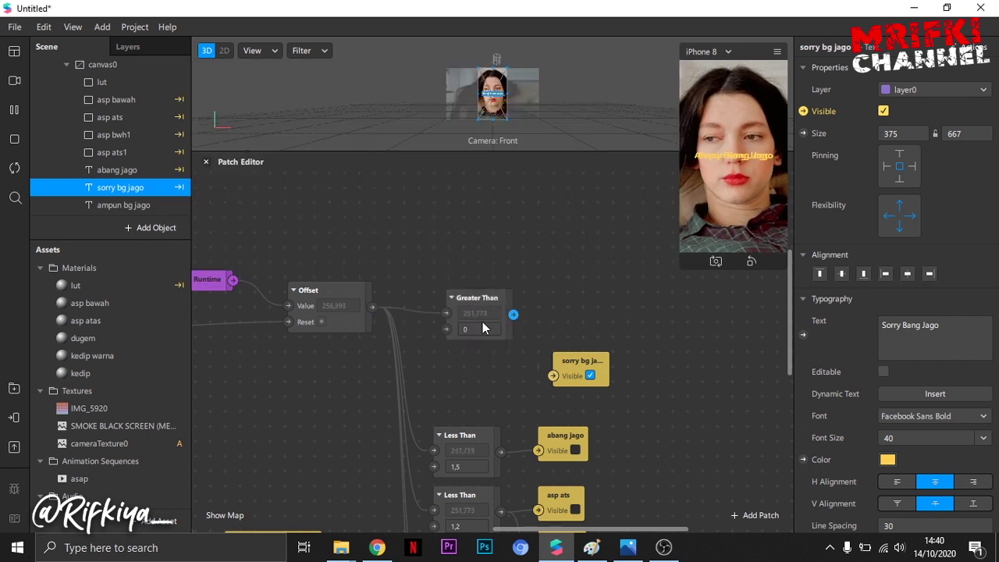
Duplicate the abang jago Less Than under the Greater Than, and shift the sorry bg jago patch aside to leave room for another patch
{"action": "left_click", "coordinate": [456, 433]}
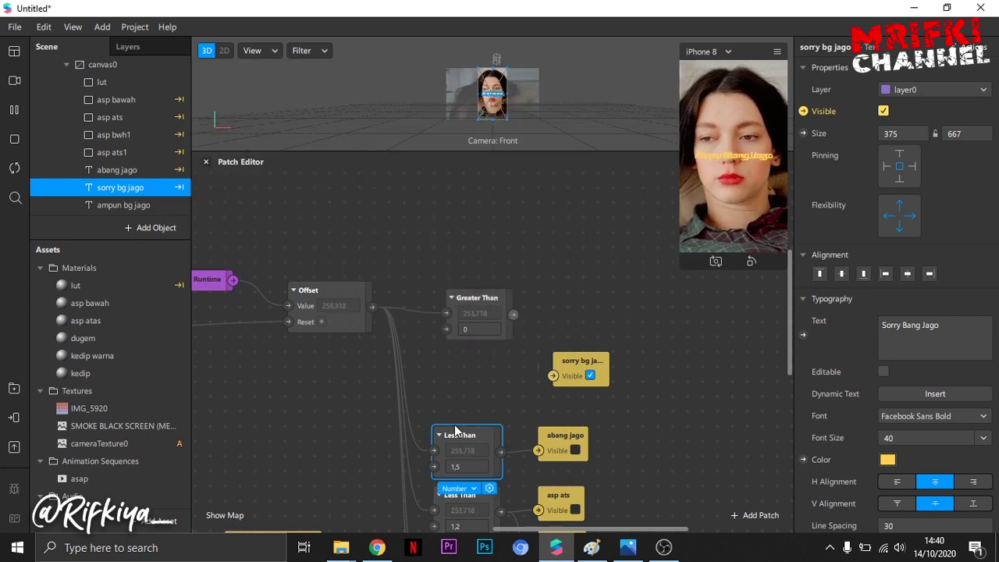
{"action": "left_click_drag", "start_coordinate": [456, 429], "coordinate": [454, 333]}
{"action": "left_click_drag", "start_coordinate": [575, 368], "coordinate": [649, 368]}
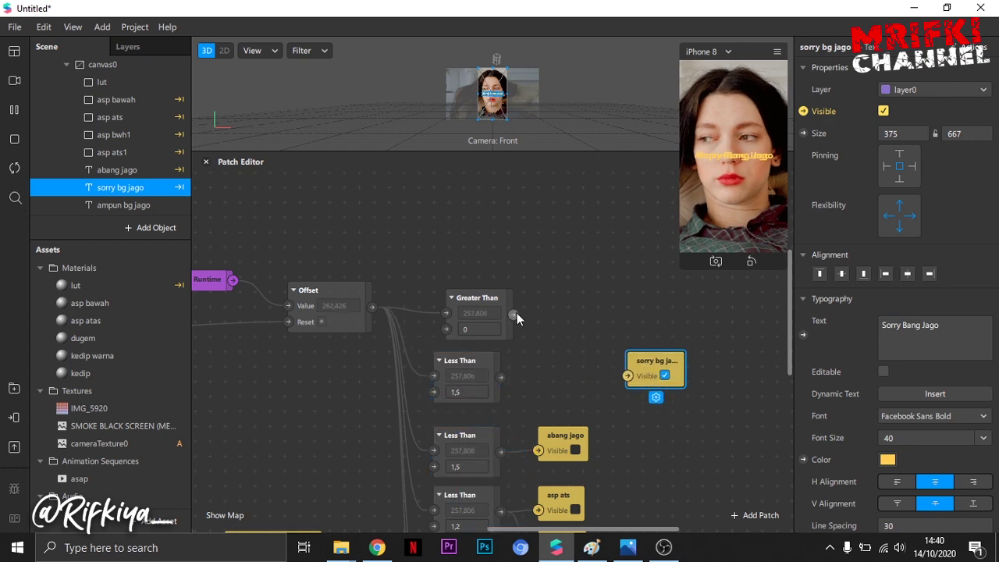
Combine the new Greater Than and the duplicated Less Than in an And patch placed before the sorry bg jago patch
{"action": "left_click_drag", "start_coordinate": [513, 315], "coordinate": [561, 347]}
{"action": "type", "text": "and"}
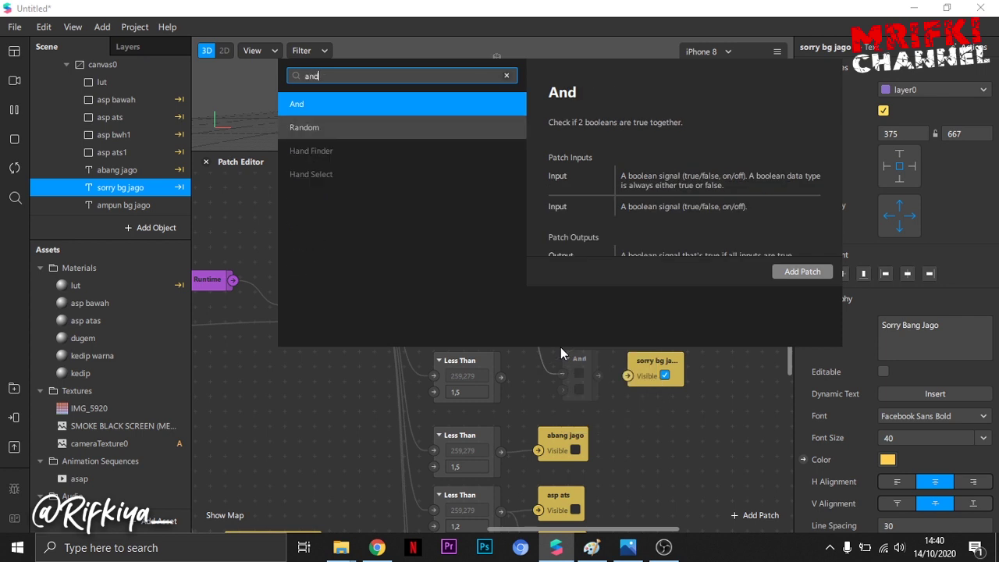
{"action": "left_click", "coordinate": [320, 102]}
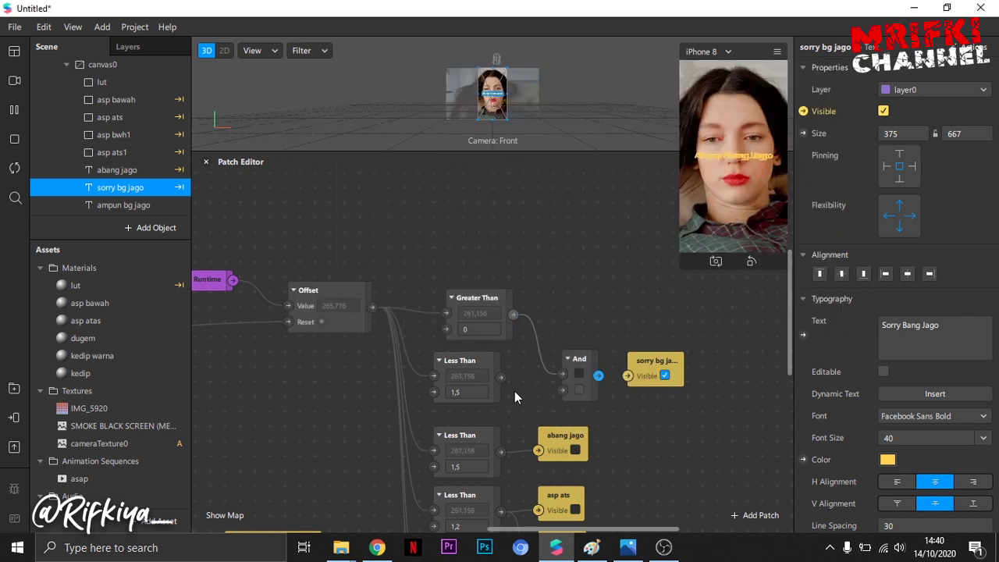
{"action": "left_click_drag", "start_coordinate": [502, 376], "coordinate": [563, 391]}
Align the sorry bg jago Greater Than, Less Than and And patches with the columns below without overlap, checking the 1112 reference in Paint
{"action": "left_click_drag", "start_coordinate": [566, 354], "coordinate": [541, 326]}
{"action": "left_click", "coordinate": [487, 370]}
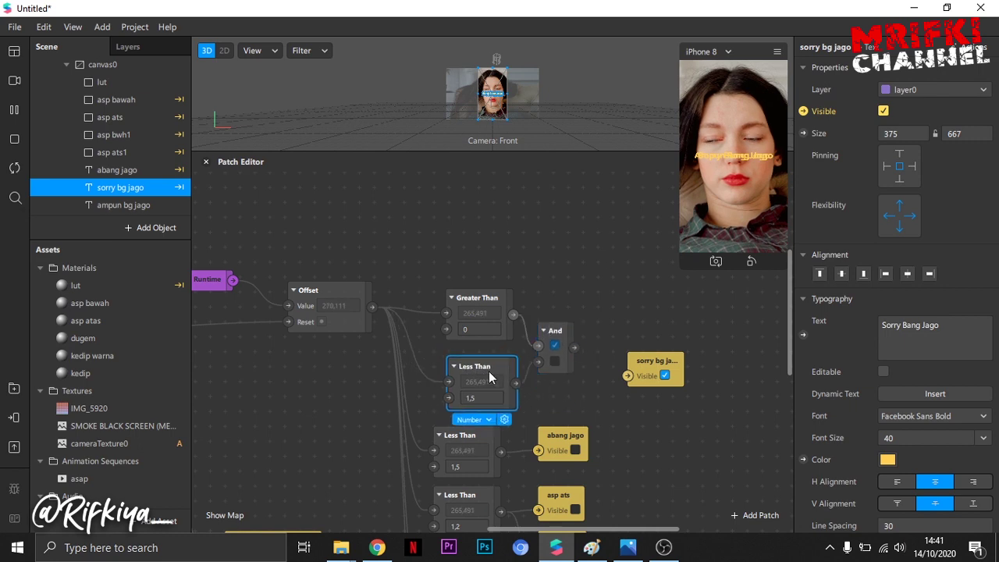
{"action": "left_click_drag", "start_coordinate": [479, 368], "coordinate": [470, 383]}
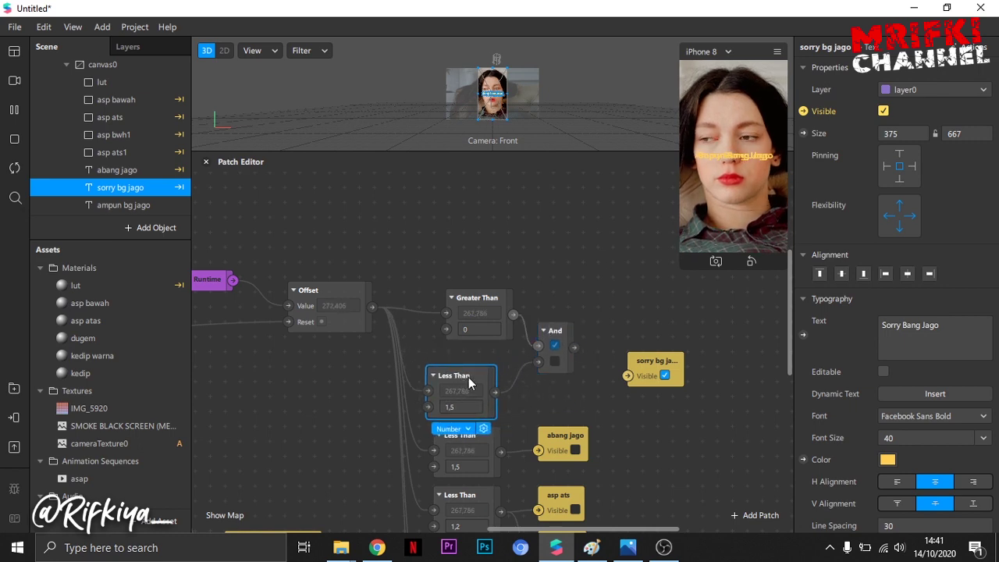
{"action": "left_click_drag", "start_coordinate": [469, 296], "coordinate": [449, 332]}
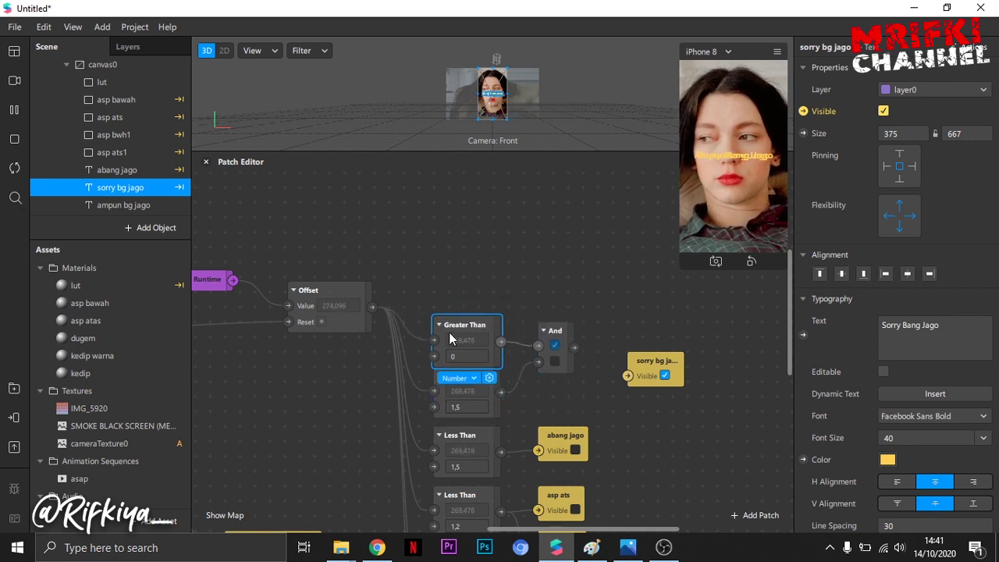
{"action": "left_click_drag", "start_coordinate": [540, 351], "coordinate": [539, 366]}
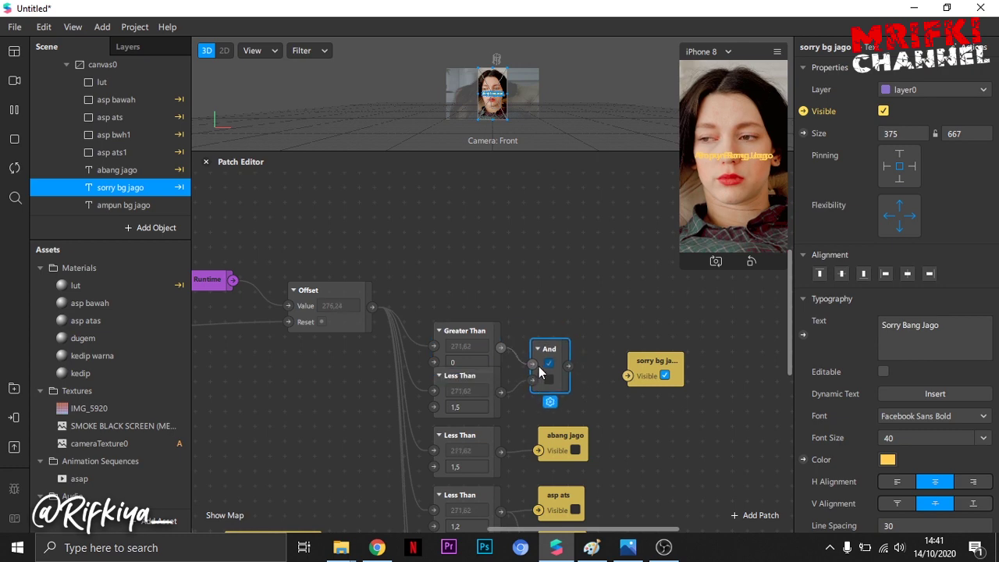
{"action": "left_click", "coordinate": [611, 420]}
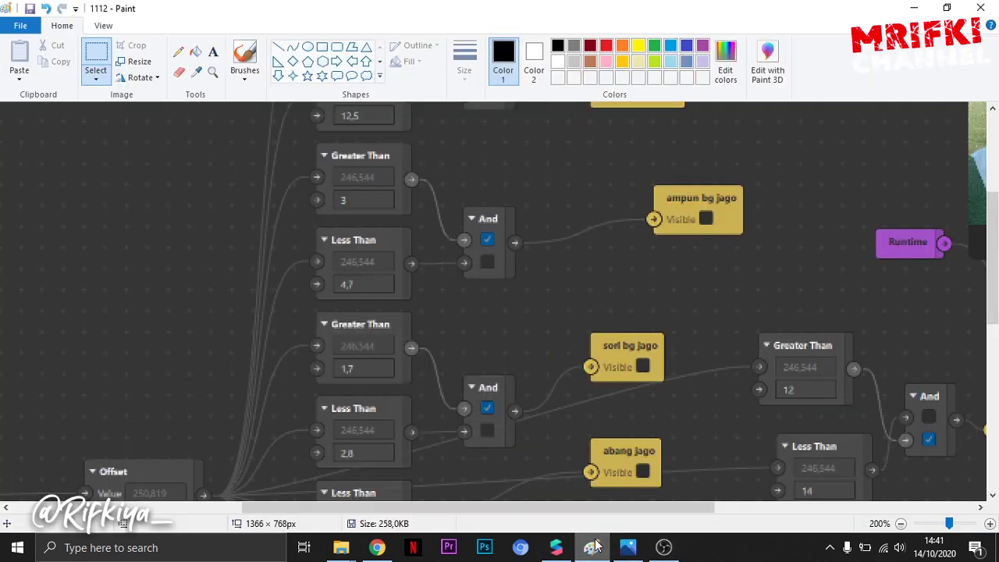
{"action": "left_click", "coordinate": [591, 547]}
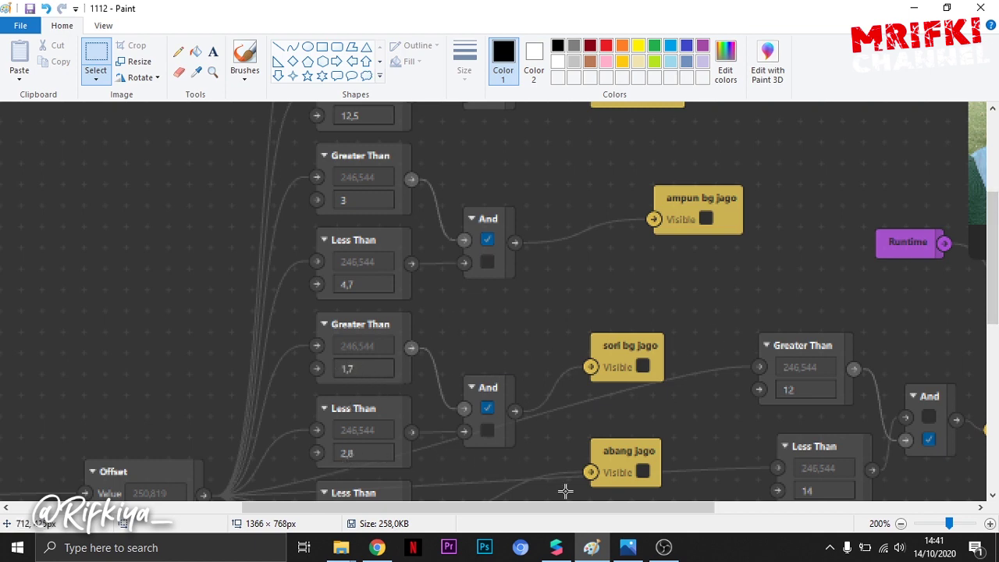
{"action": "left_click", "coordinate": [557, 547]}
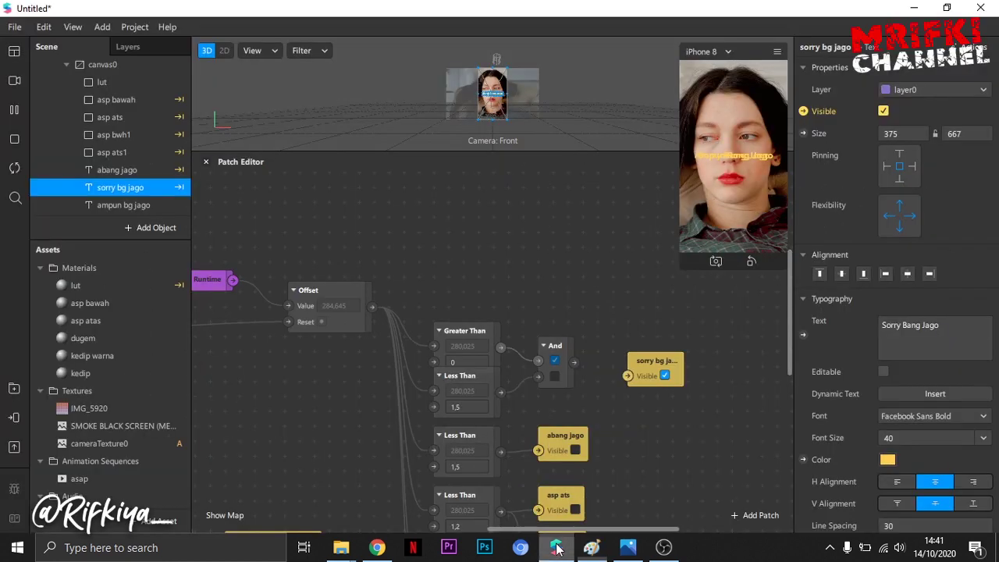
{"action": "left_click_drag", "start_coordinate": [464, 338], "coordinate": [460, 323]}
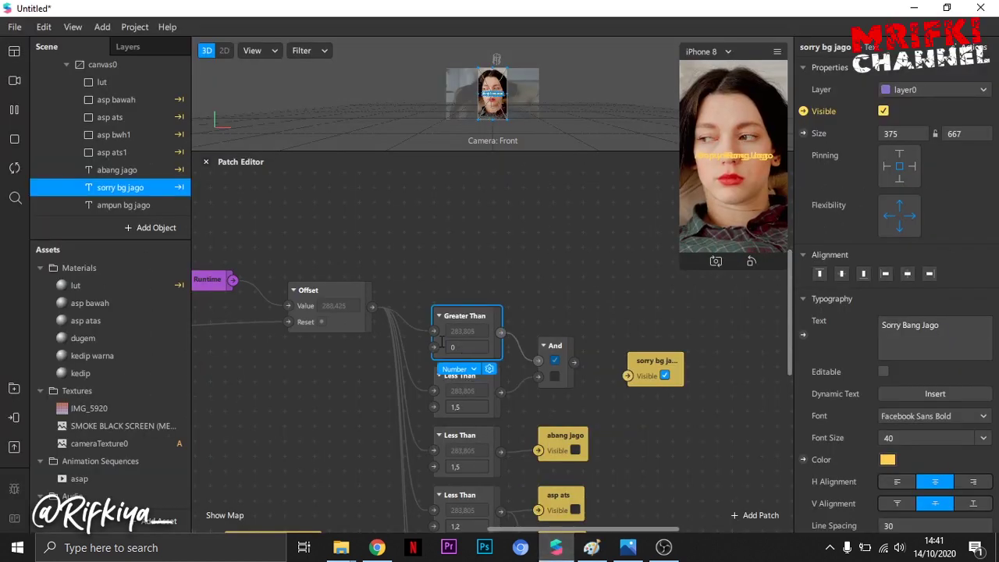
Set the sorry bg jago comparison thresholds to 1,7 on the Greater Than patch and 2,8 on the Less Than patch
{"action": "type", "text": "1,7"}
{"action": "left_click", "coordinate": [467, 407]}
{"action": "type", "text": "2"}
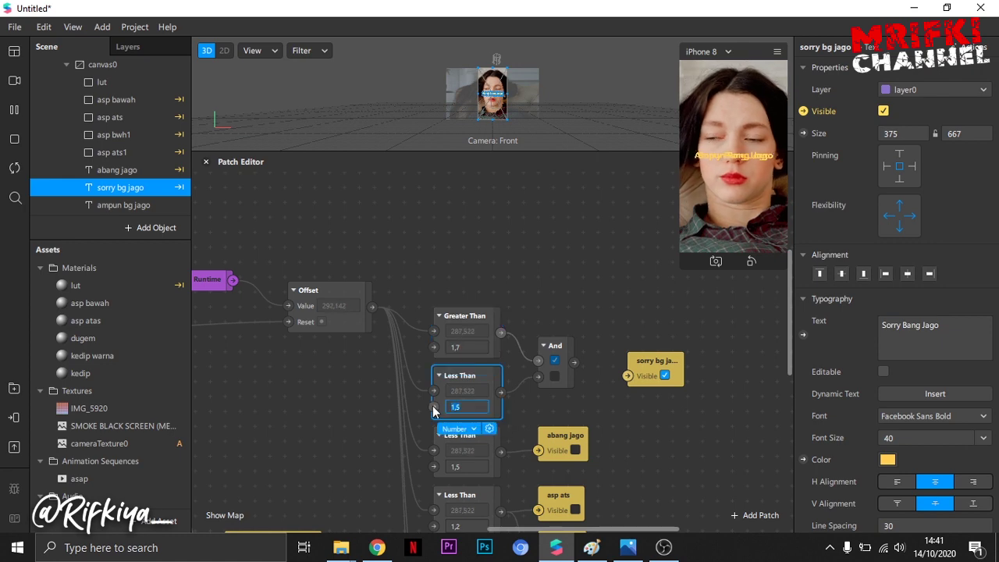
{"action": "type", "text": ",7"}
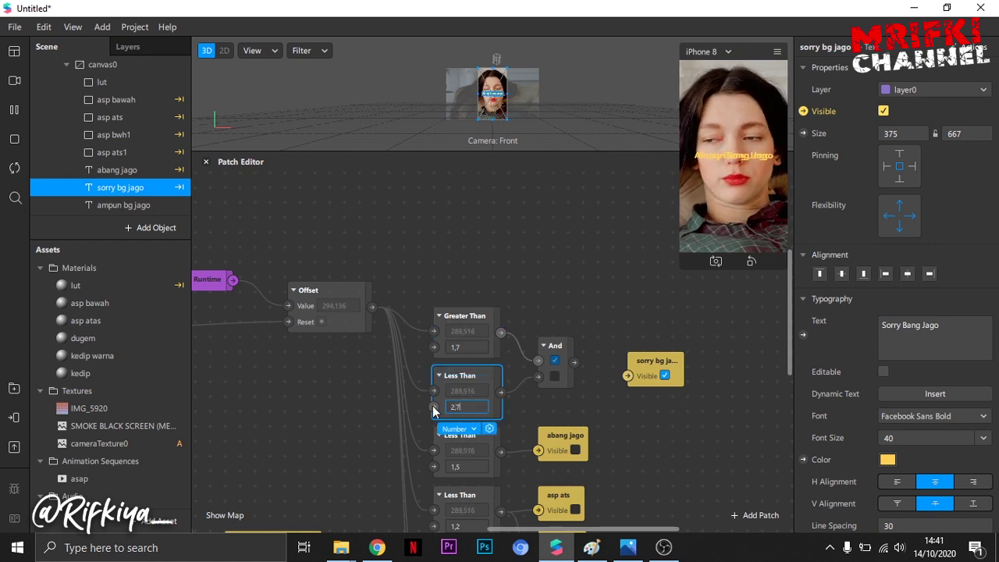
{"action": "type", "text": ",8"}
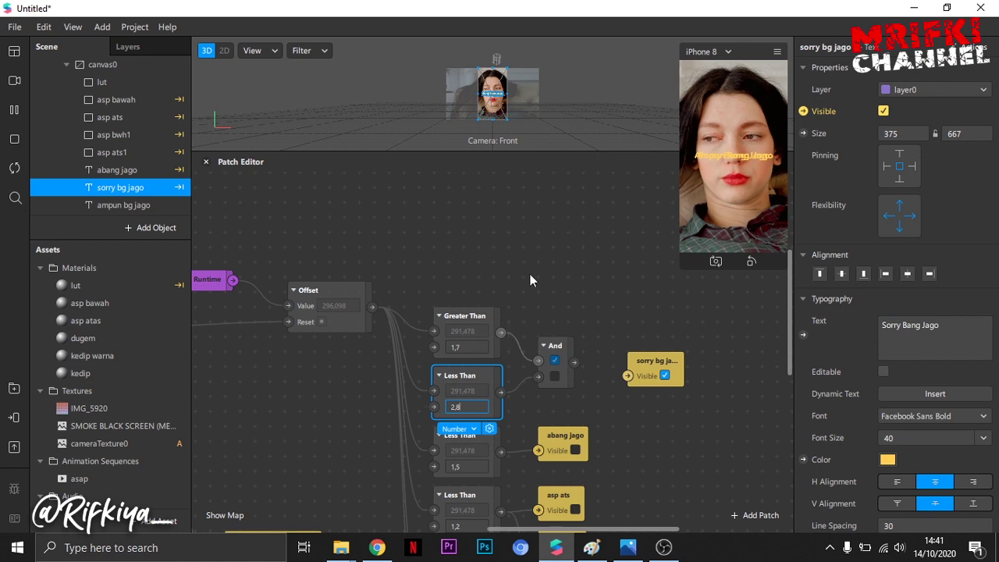
Connect the And output to the sorry bg jago Visible input and place that patch beside the And
{"action": "left_click", "coordinate": [583, 338]}
{"action": "left_click_drag", "start_coordinate": [577, 363], "coordinate": [623, 352]}
{"action": "left_click", "coordinate": [624, 438]}
{"action": "scroll", "coordinate": [598, 404], "scroll_direction": "up", "scroll_amount": 2}
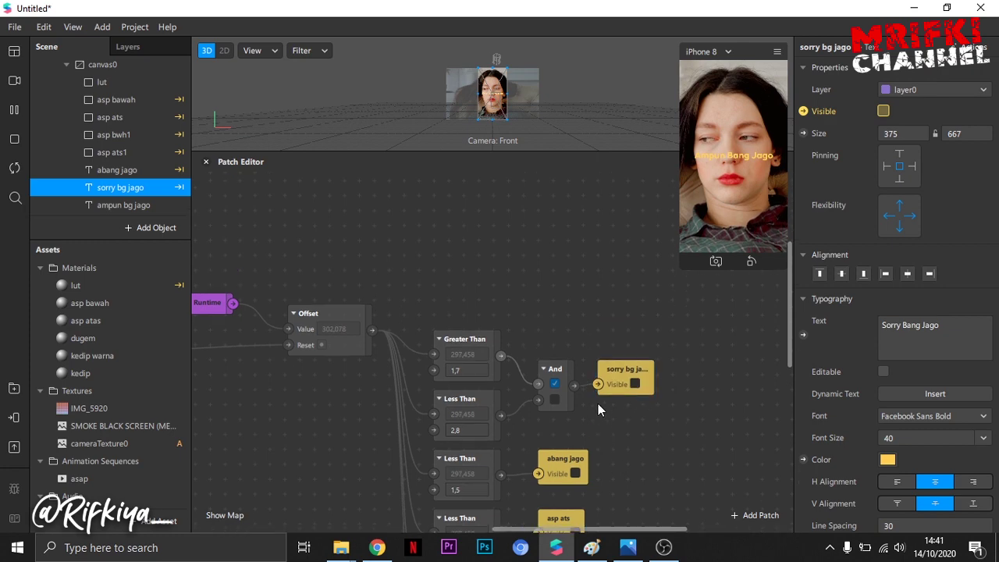
Duplicate the sorry bg jago Greater Than, Less Than and And patches and place the copies directly above the originals
{"action": "left_click_drag", "start_coordinate": [442, 315], "coordinate": [549, 415]}
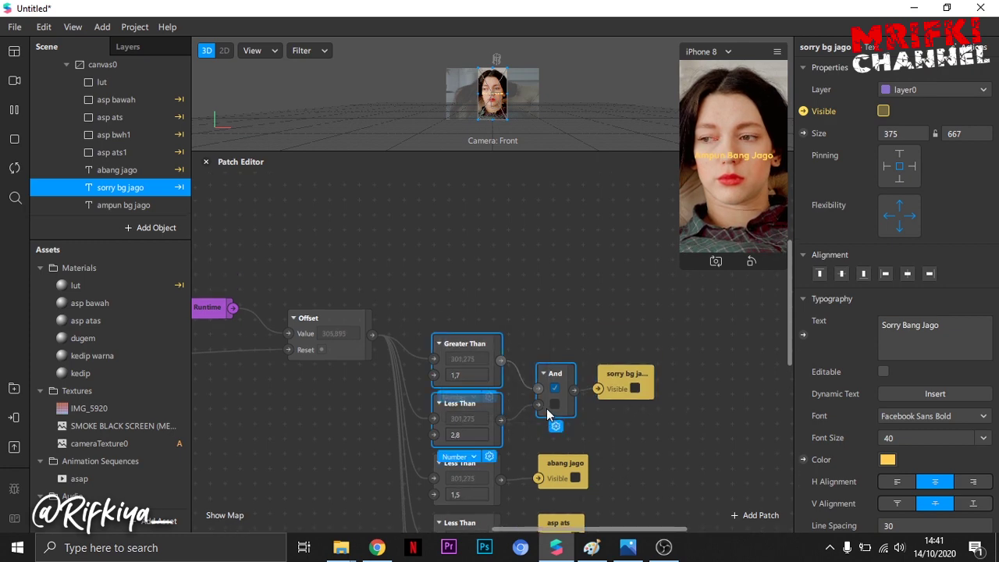
{"action": "key", "text": "ctrl+c"}
{"action": "key", "text": "ctrl+v"}
{"action": "left_click_drag", "start_coordinate": [587, 394], "coordinate": [551, 245]}
{"action": "left_click", "coordinate": [581, 321]}
{"action": "scroll", "coordinate": [581, 321], "scroll_direction": "up", "scroll_amount": 2}
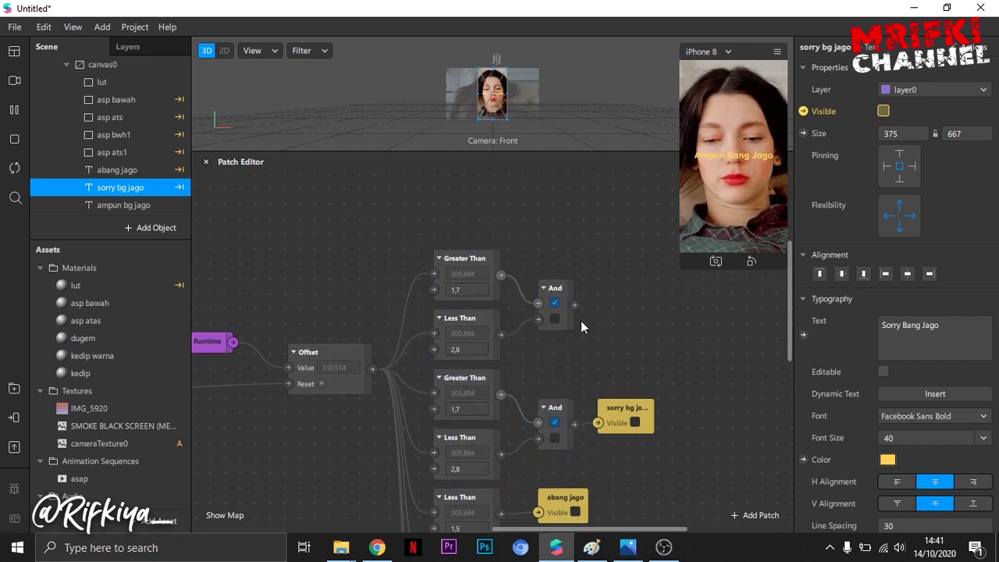
Create a Visible patch for the ampun bg jago text and place it beside the uppermost And patch
{"action": "left_click", "coordinate": [139, 206]}
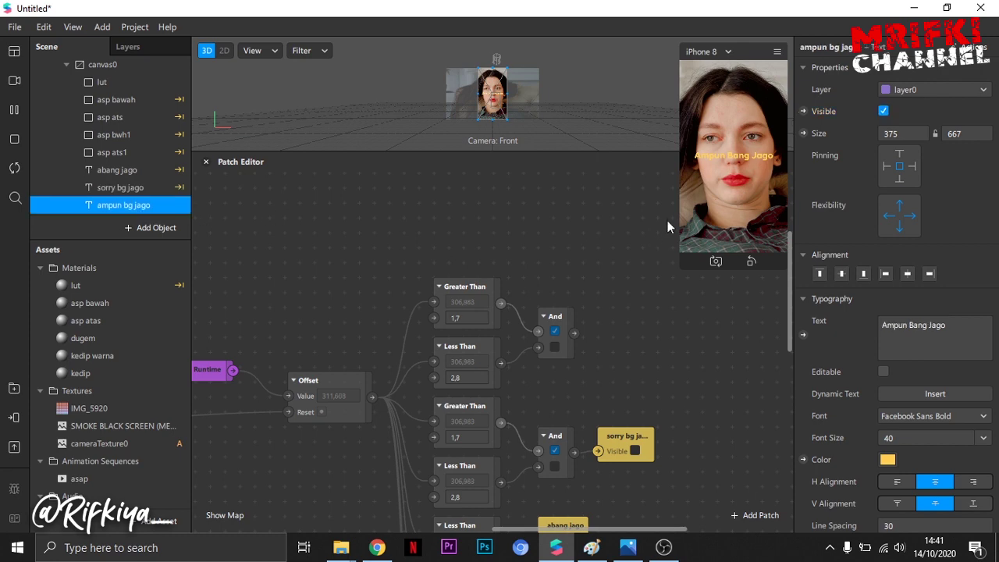
{"action": "left_click", "coordinate": [803, 111]}
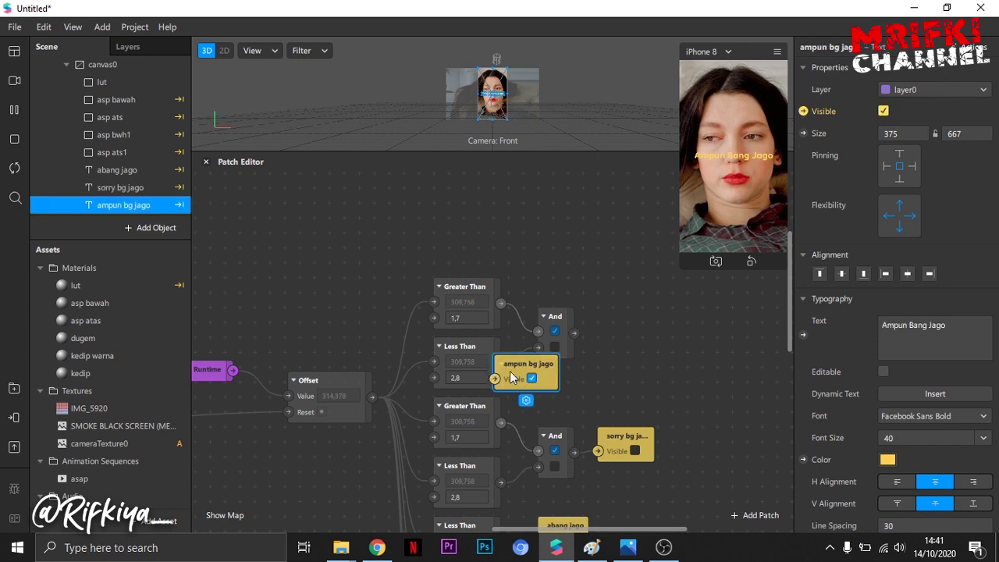
{"action": "left_click", "coordinate": [622, 327]}
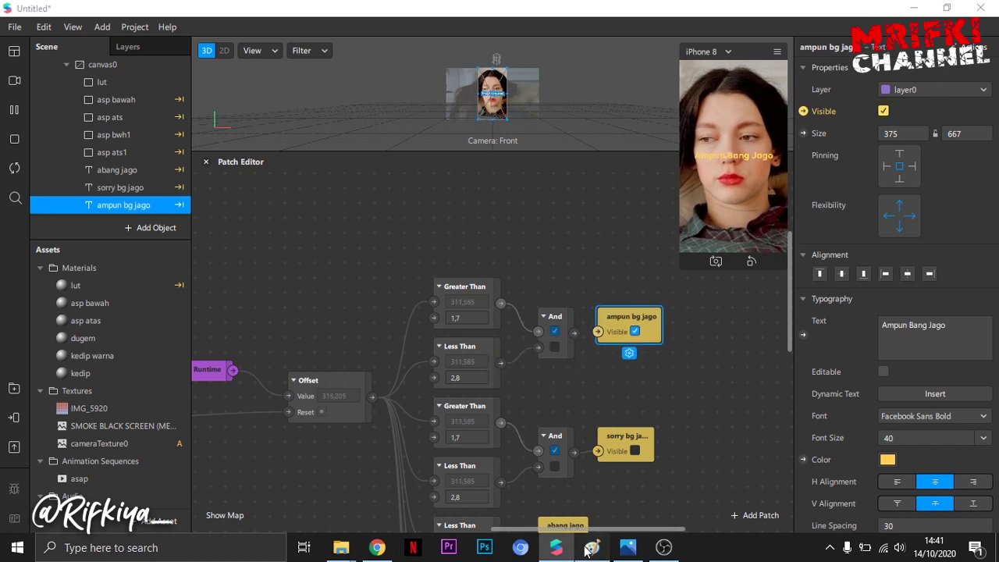
Following the 1112 reference in Paint, set the ampun bg jago Greater Than to 3 and Less Than to 4,7
{"action": "left_click", "coordinate": [592, 547]}
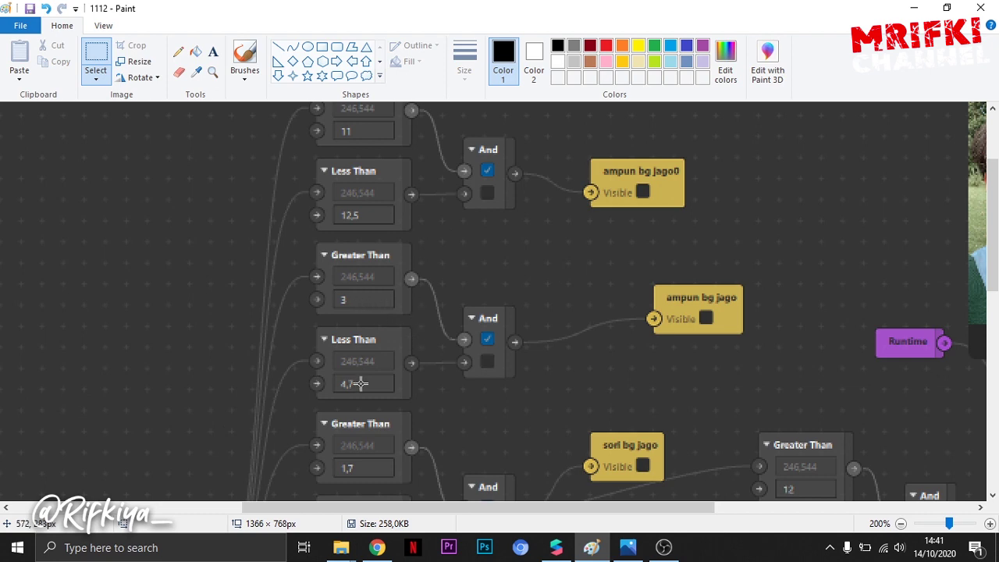
{"action": "left_click", "coordinate": [555, 547]}
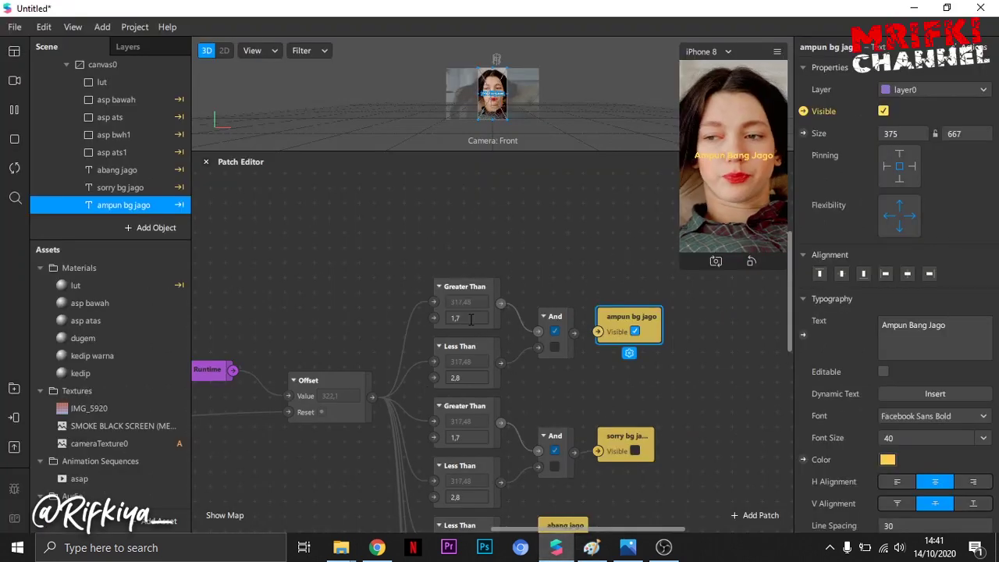
{"action": "left_click_drag", "start_coordinate": [471, 318], "coordinate": [427, 313]}
{"action": "type", "text": "3"}
{"action": "left_click_drag", "start_coordinate": [468, 378], "coordinate": [422, 368]}
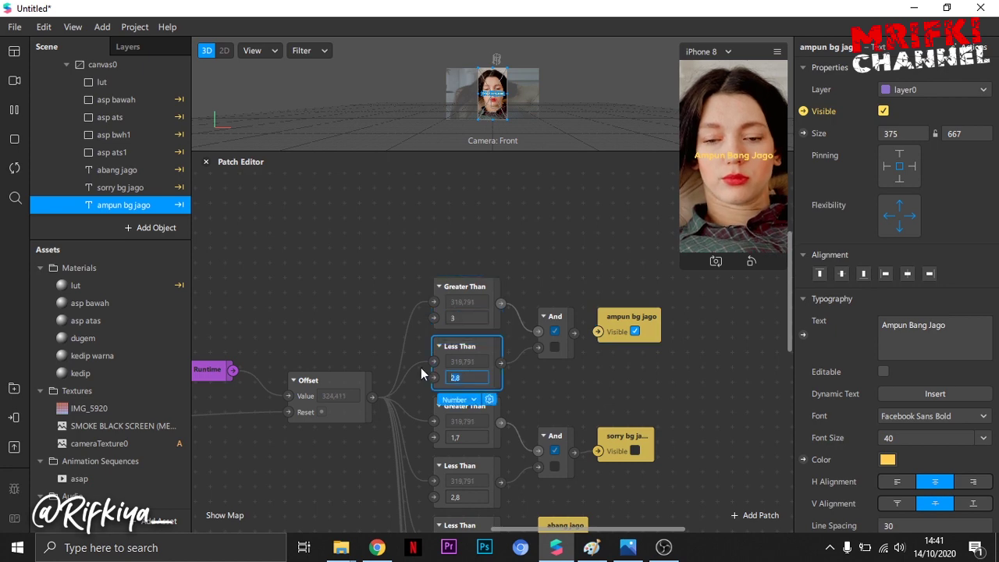
{"action": "type", "text": "4,7"}
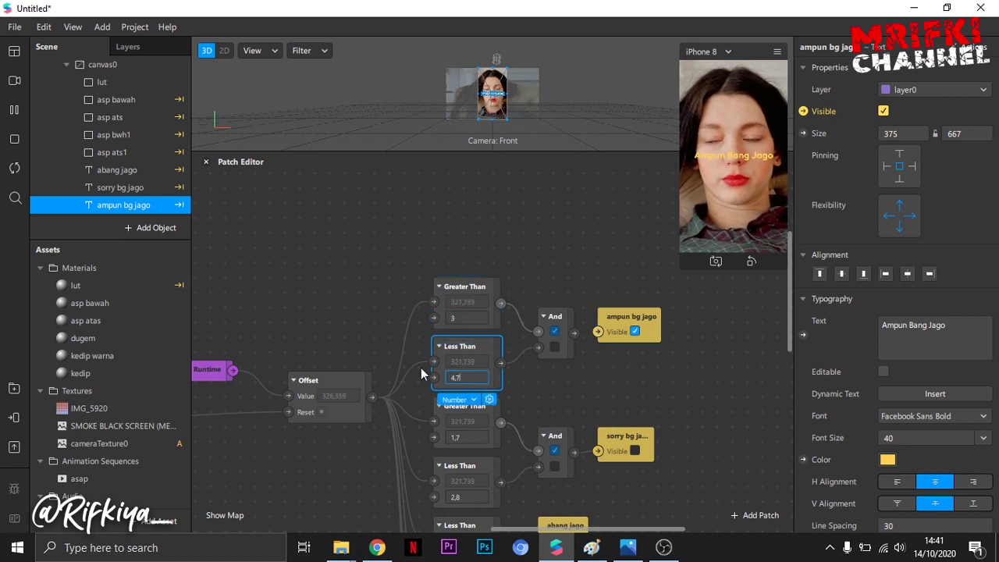
{"action": "left_click", "coordinate": [529, 407]}
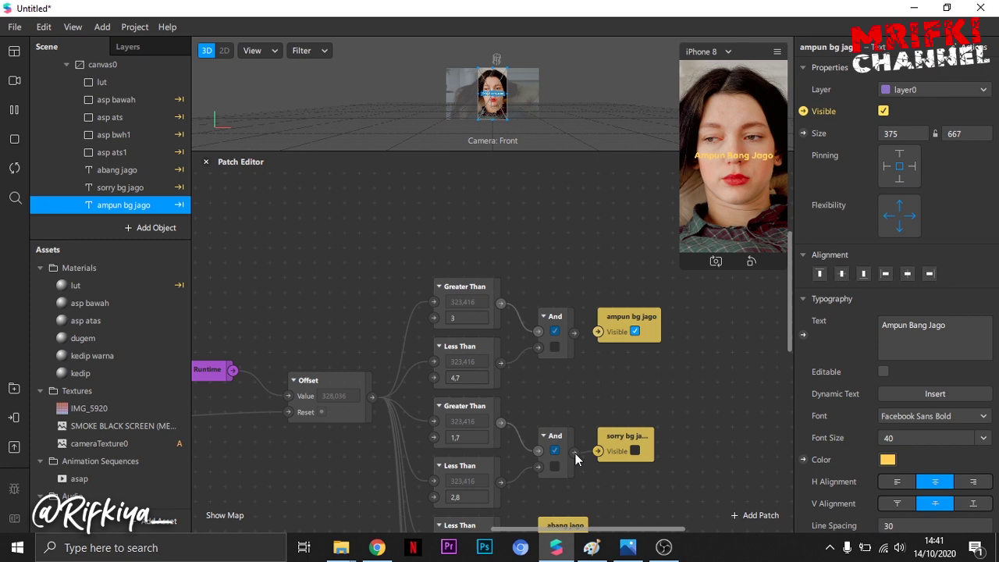
Recheck the 1112 reference in Paint, and connect the uppermost And output to the ampun bg jago Visible input in the Patch Editor
{"action": "left_click", "coordinate": [597, 548]}
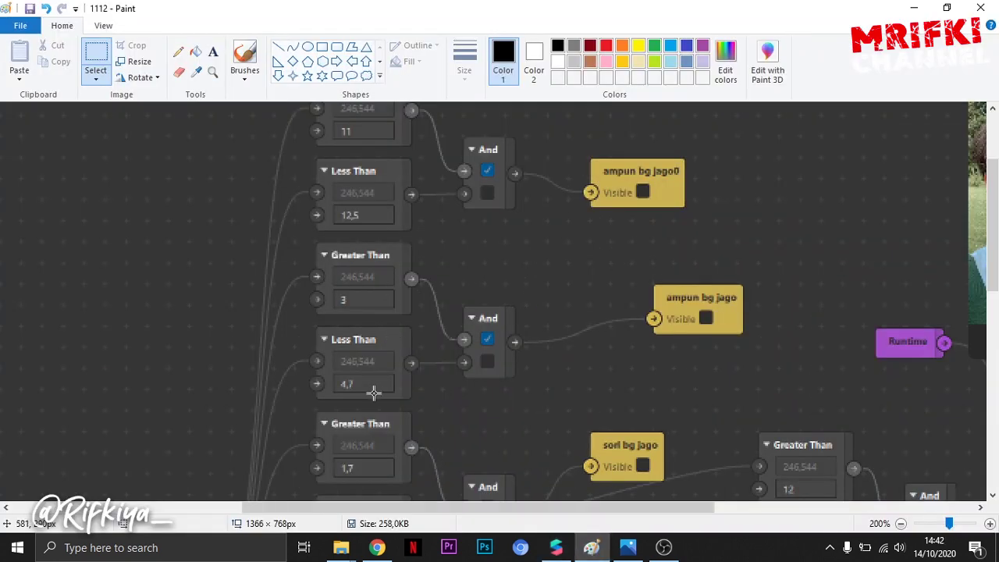
{"action": "left_click", "coordinate": [556, 548]}
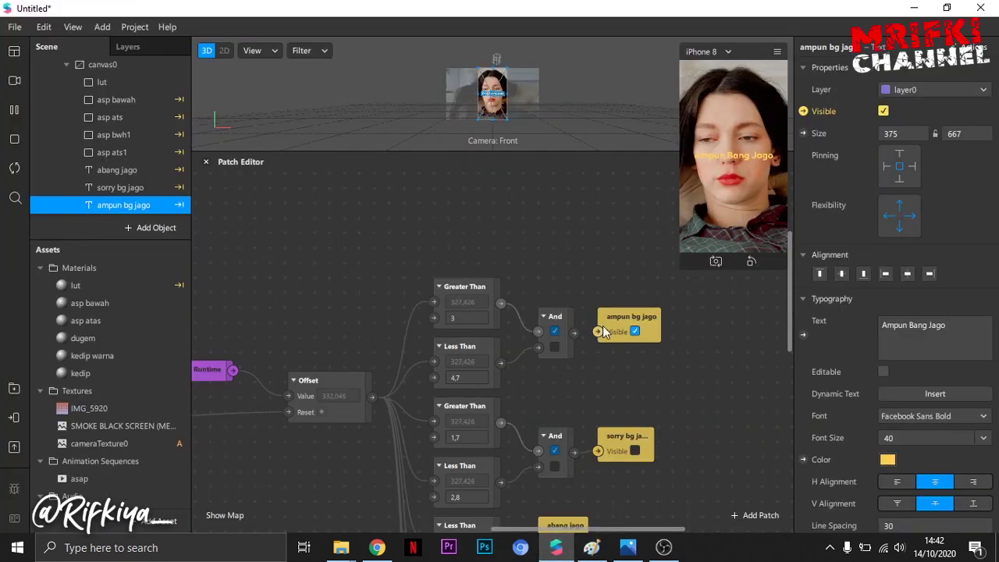
{"action": "left_click_drag", "start_coordinate": [577, 333], "coordinate": [600, 332]}
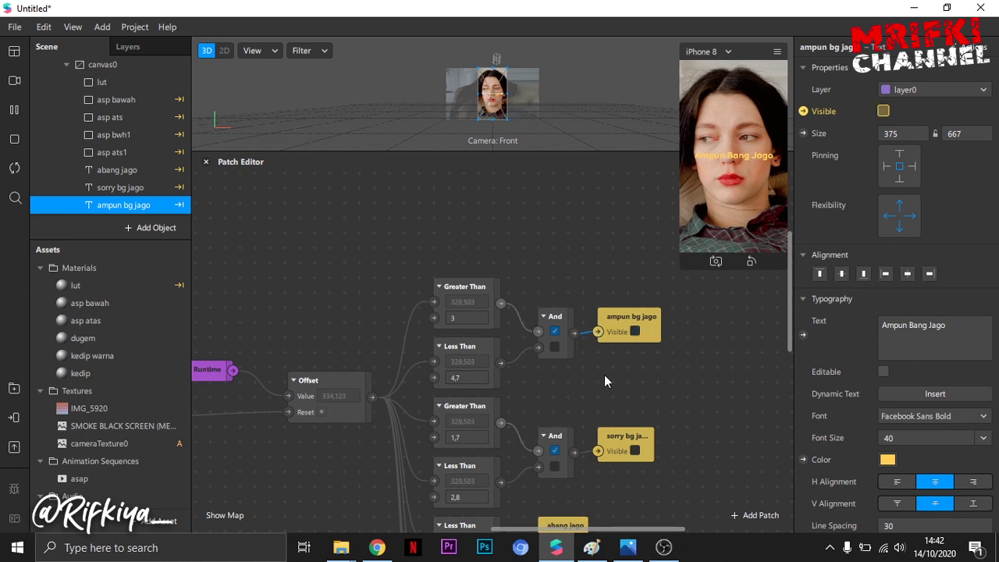
Duplicate the ampun bg jago Greater Than, Less Than and And patches and place the copies above the originals
{"action": "scroll", "coordinate": [605, 375], "scroll_direction": "up", "scroll_amount": 1}
{"action": "left_click_drag", "start_coordinate": [415, 275], "coordinate": [543, 211]}
{"action": "key", "text": "ctrl+d"}
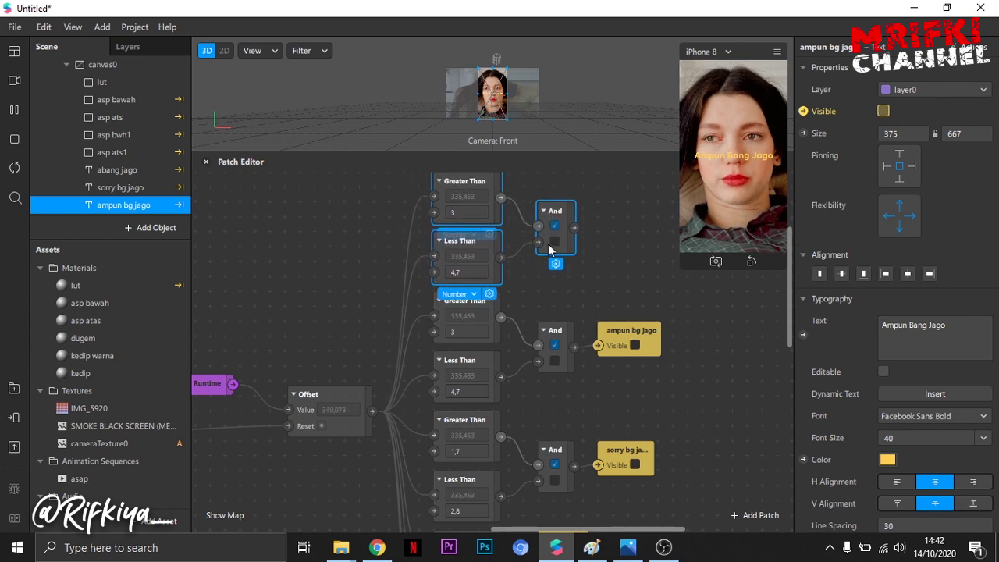
{"action": "left_click", "coordinate": [572, 303]}
{"action": "scroll", "coordinate": [571, 298], "scroll_direction": "up", "scroll_amount": 3}
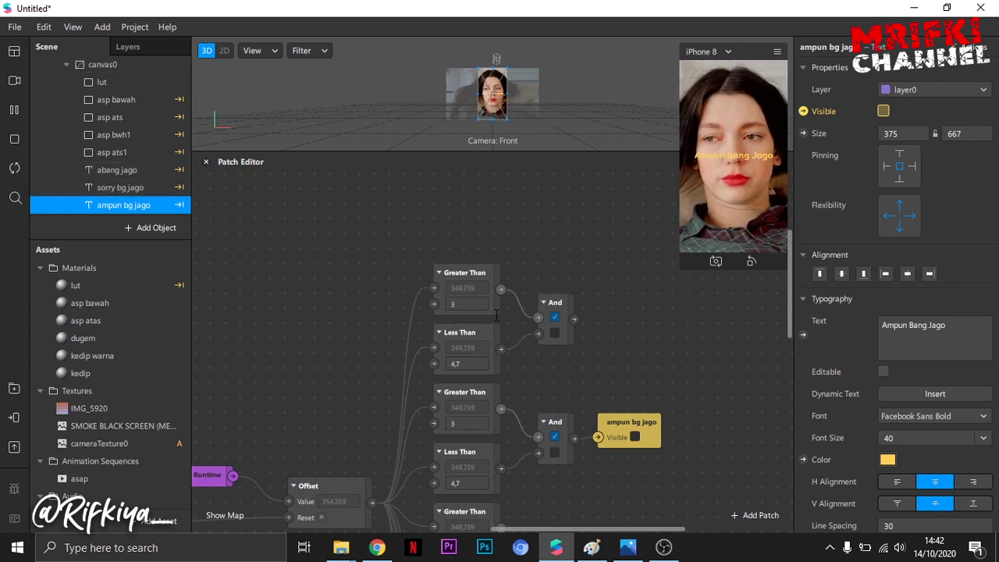
Following the 1112 reference in Paint, set the uppermost Greater Than to 11 and the Less Than below it to 12,5
{"action": "left_click", "coordinate": [598, 551]}
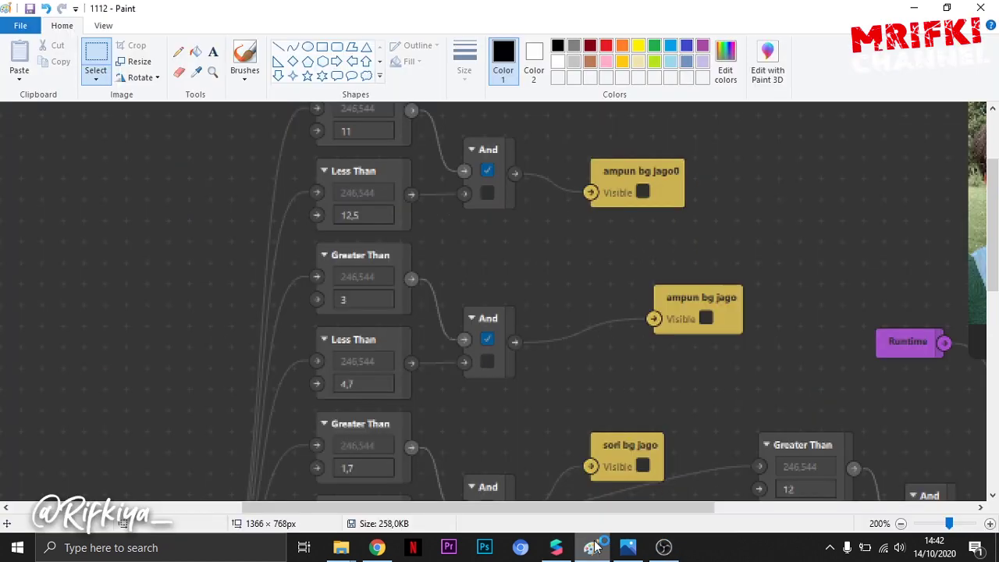
{"action": "scroll", "coordinate": [996, 287], "scroll_direction": "up", "scroll_amount": 3}
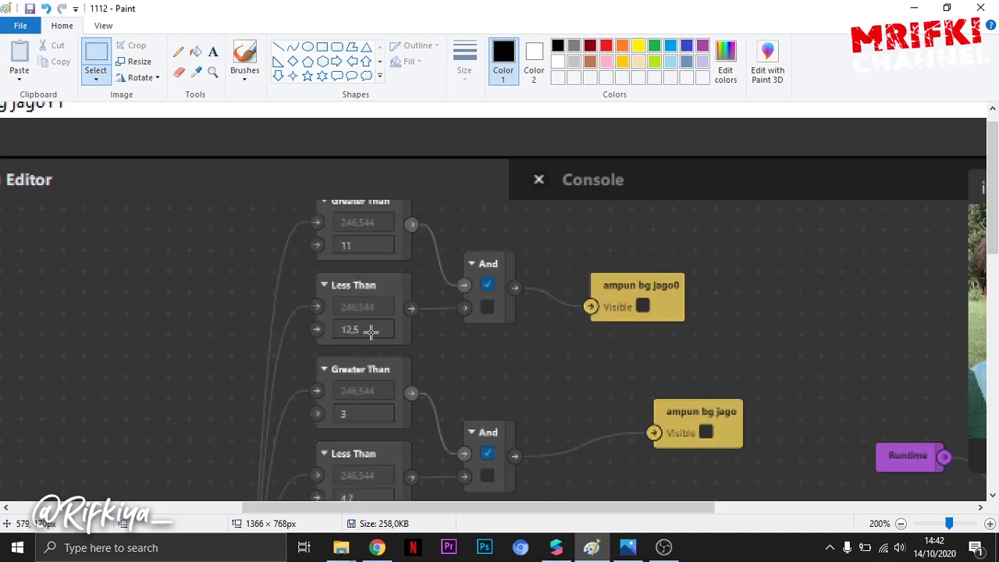
{"action": "left_click", "coordinate": [555, 547]}
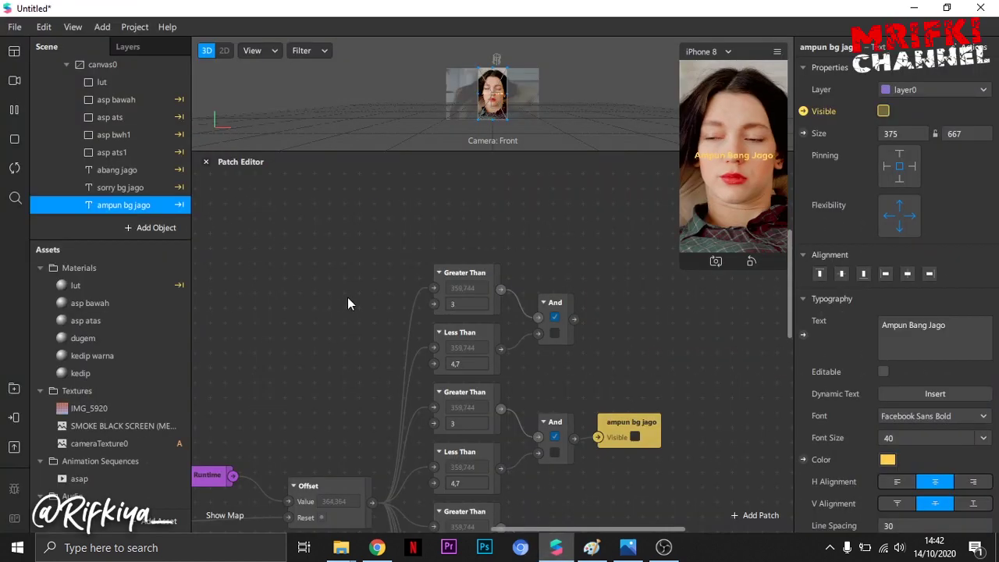
{"action": "left_click", "coordinate": [474, 305]}
{"action": "type", "text": "11"}
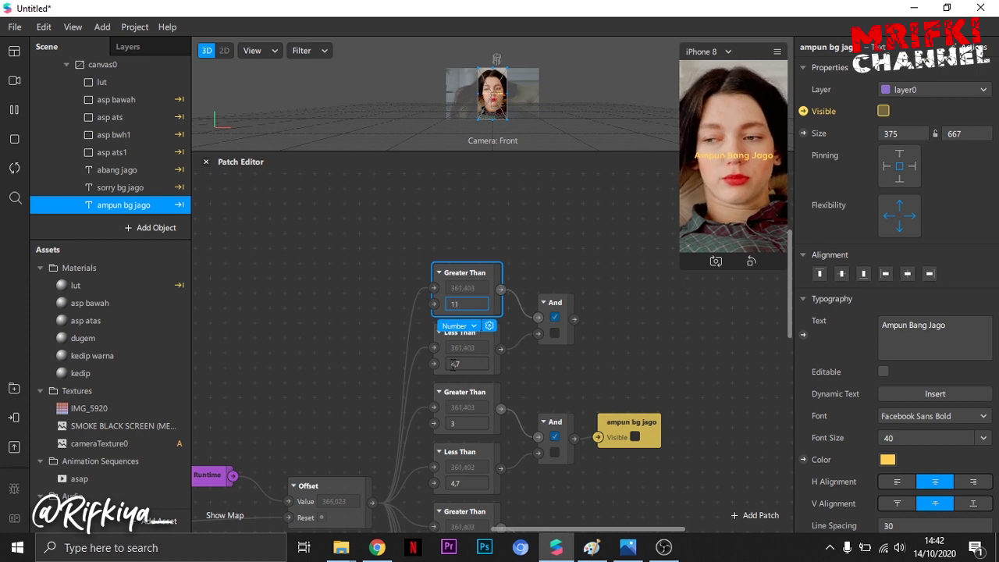
{"action": "left_click", "coordinate": [454, 364]}
{"action": "type", "text": "1"}
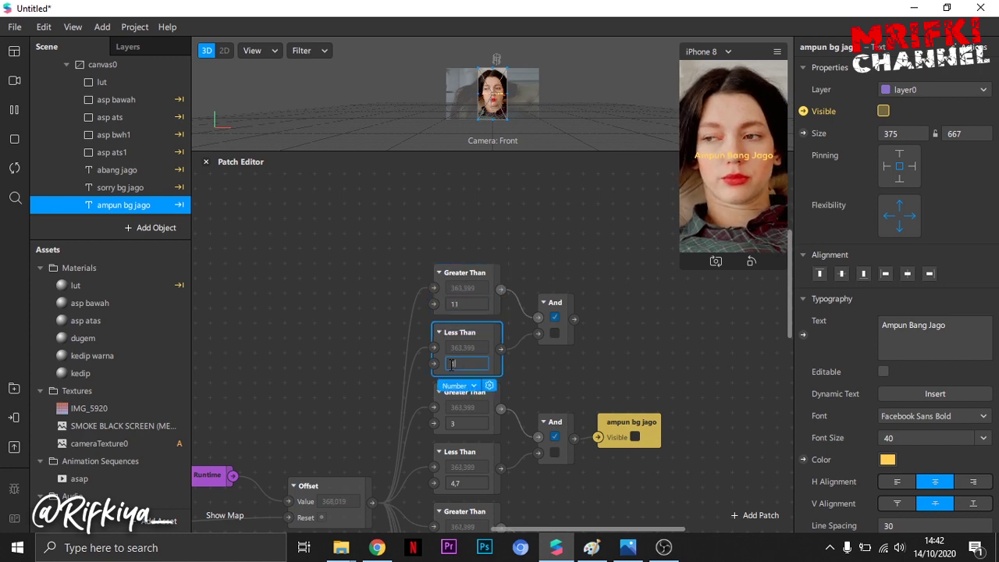
{"action": "type", "text": "2,5"}
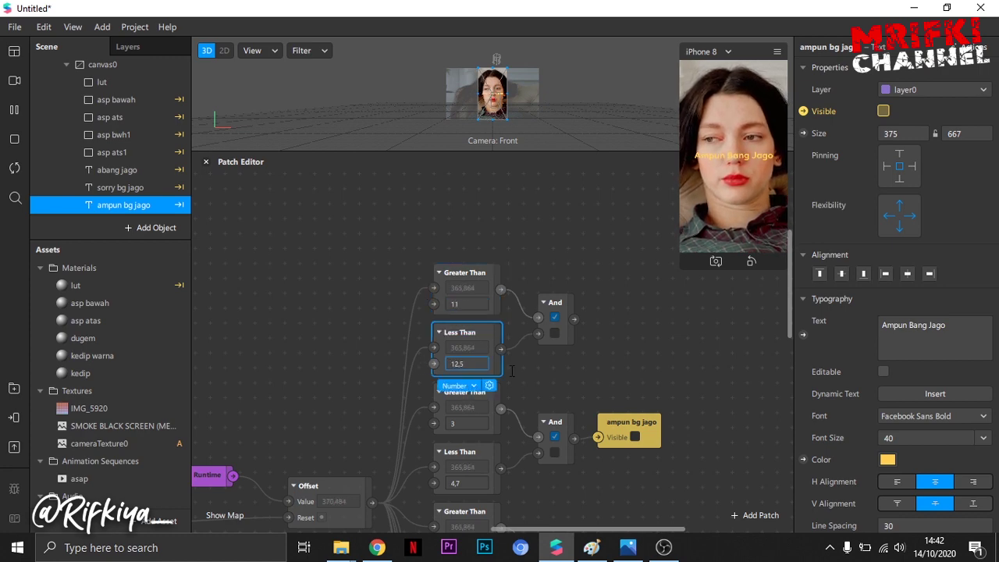
{"action": "left_click", "coordinate": [513, 370]}
Create a Visible patch for ampun bg jago1, place it beside the uppermost And, and connect the And output to it
{"action": "scroll", "coordinate": [147, 194], "scroll_direction": "down", "scroll_amount": 2}
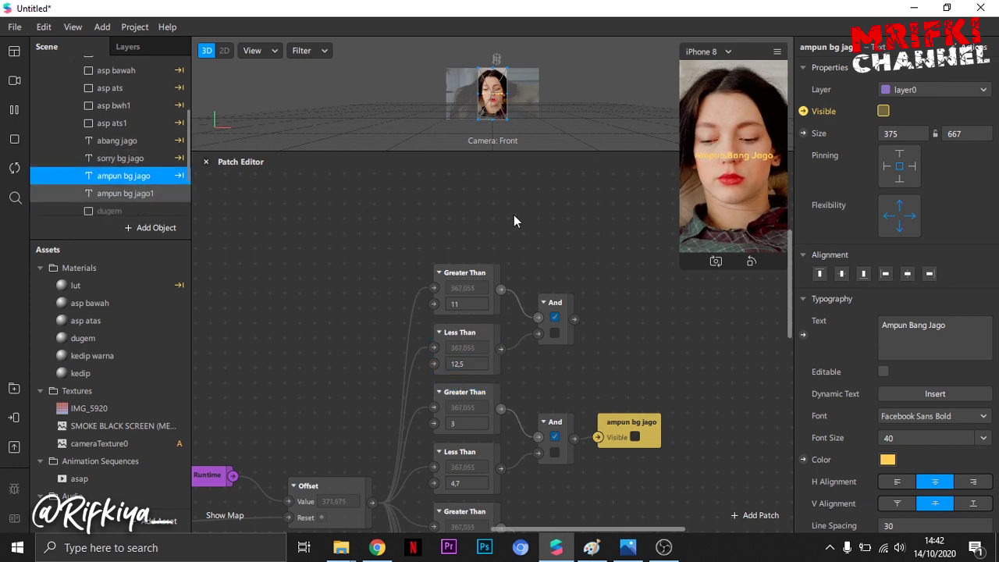
{"action": "key", "text": "Down"}
{"action": "left_click", "coordinate": [803, 111]}
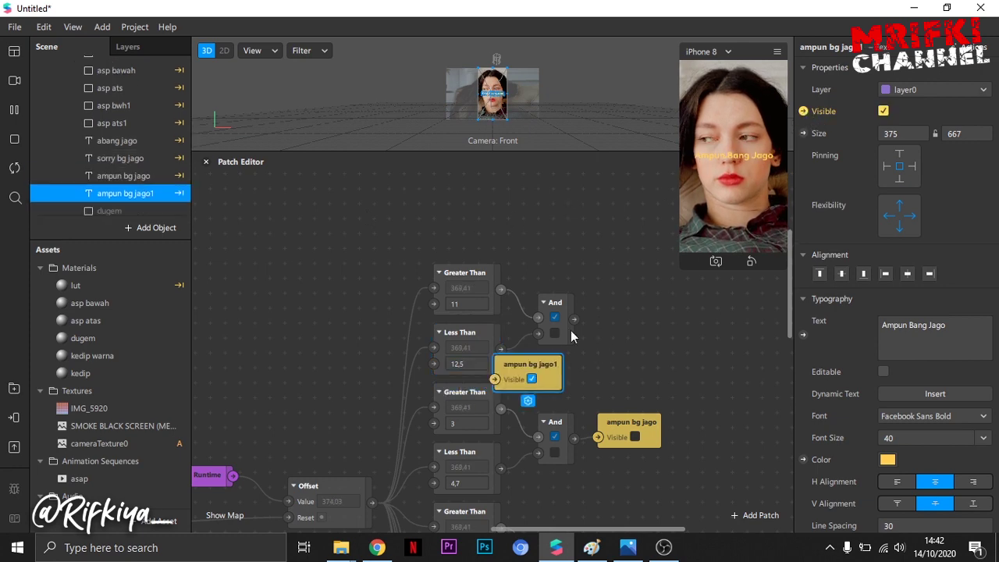
{"action": "left_click_drag", "start_coordinate": [504, 367], "coordinate": [637, 335]}
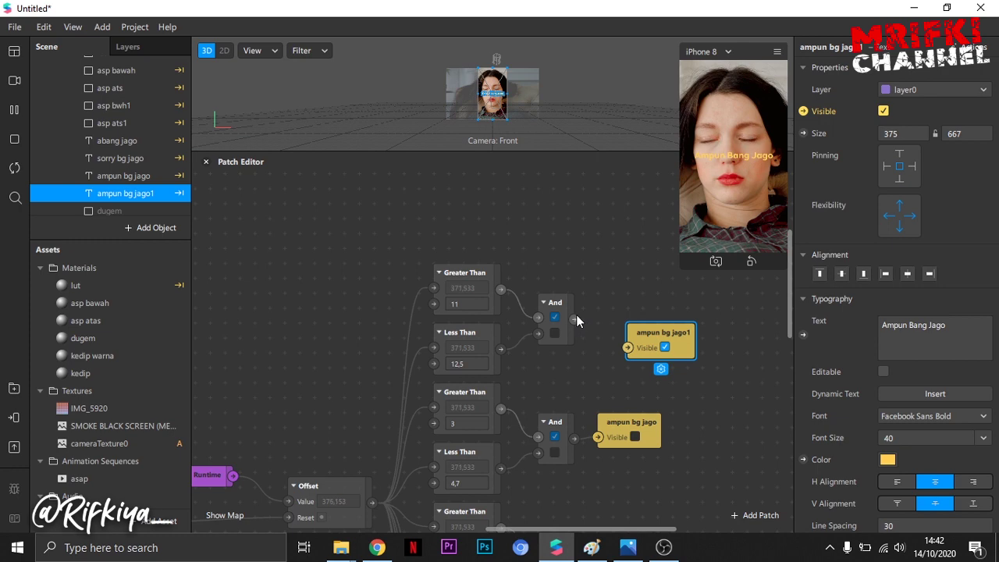
{"action": "left_click_drag", "start_coordinate": [576, 315], "coordinate": [607, 331]}
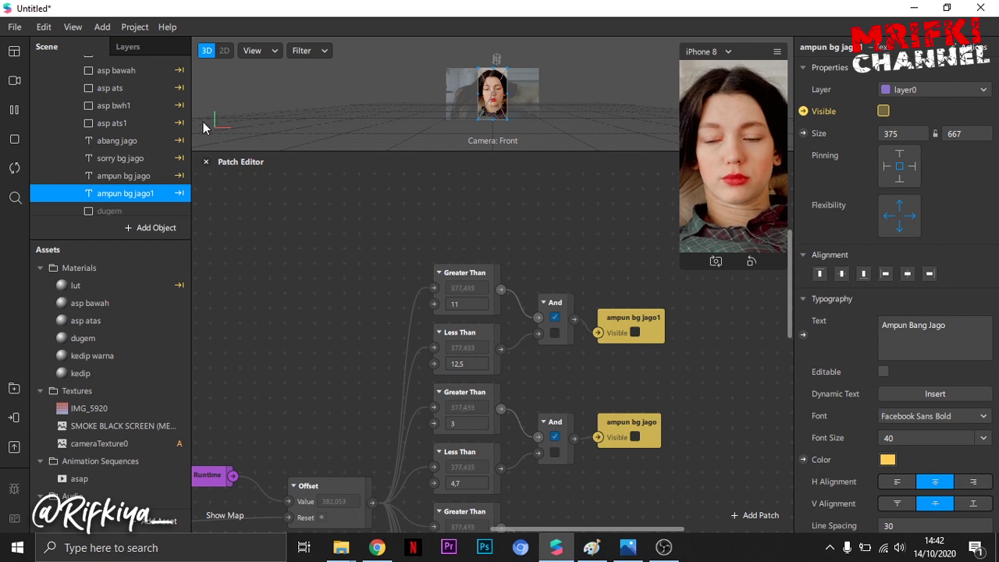
Enlarge the device preview and restart the effect to check the timing of the smoke and text layers
{"action": "scroll", "coordinate": [149, 148], "scroll_direction": "down", "scroll_amount": 1}
{"action": "scroll", "coordinate": [148, 149], "scroll_direction": "down", "scroll_amount": 2}
{"action": "scroll", "coordinate": [139, 148], "scroll_direction": "up", "scroll_amount": 6}
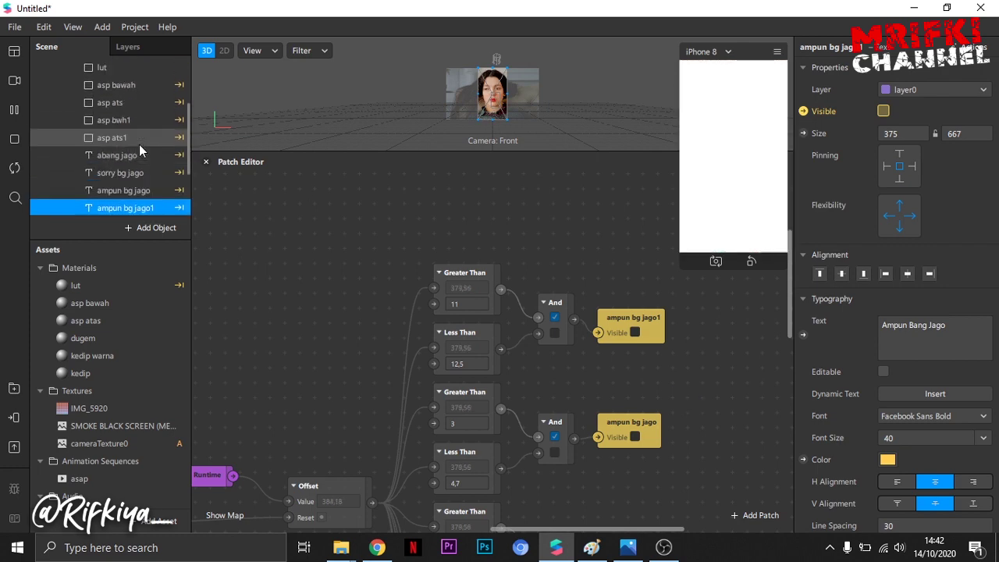
{"action": "left_click_drag", "start_coordinate": [679, 267], "coordinate": [544, 466]}
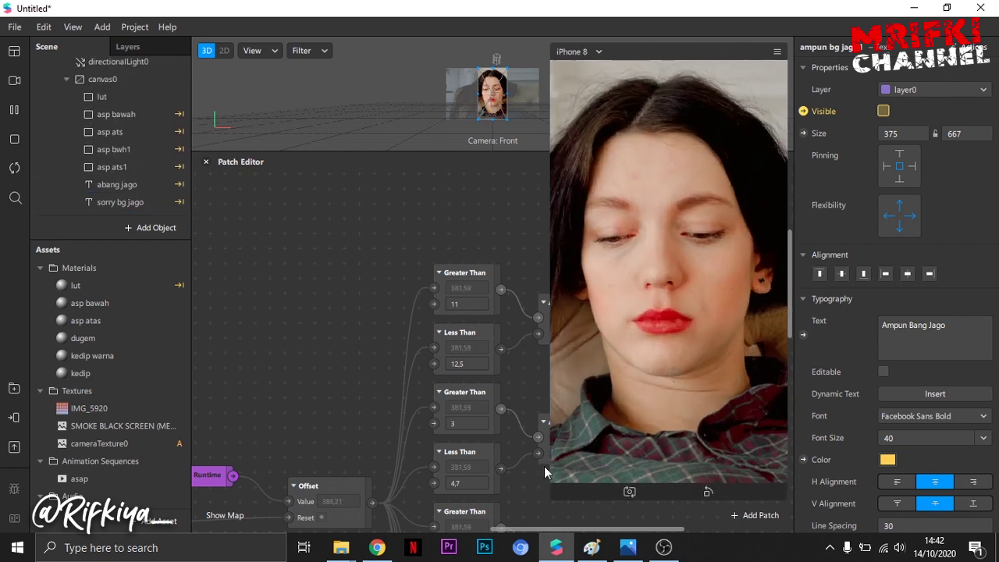
{"action": "left_click", "coordinate": [9, 172]}
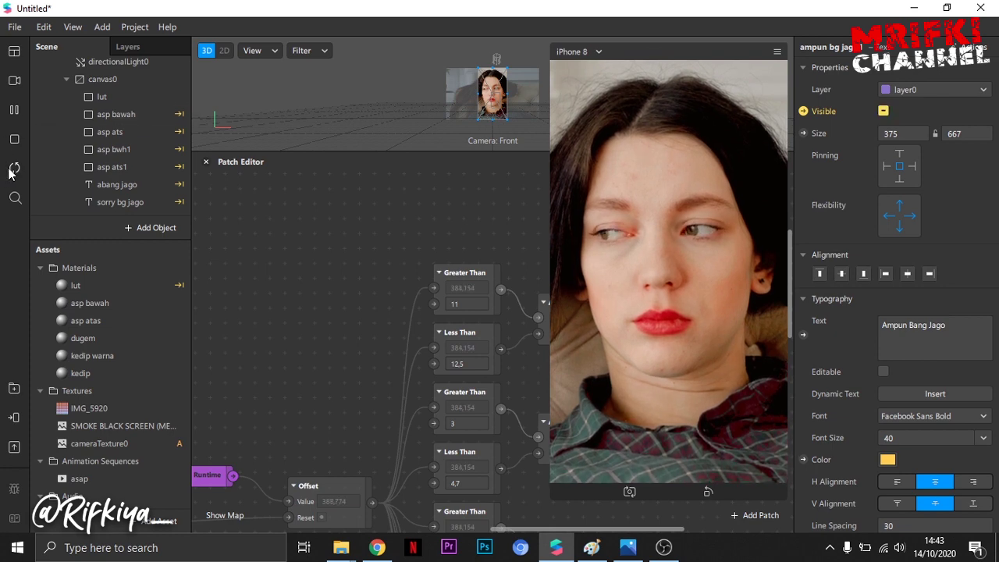
{"action": "left_click", "coordinate": [777, 51]}
{"action": "left_click", "coordinate": [791, 79]}
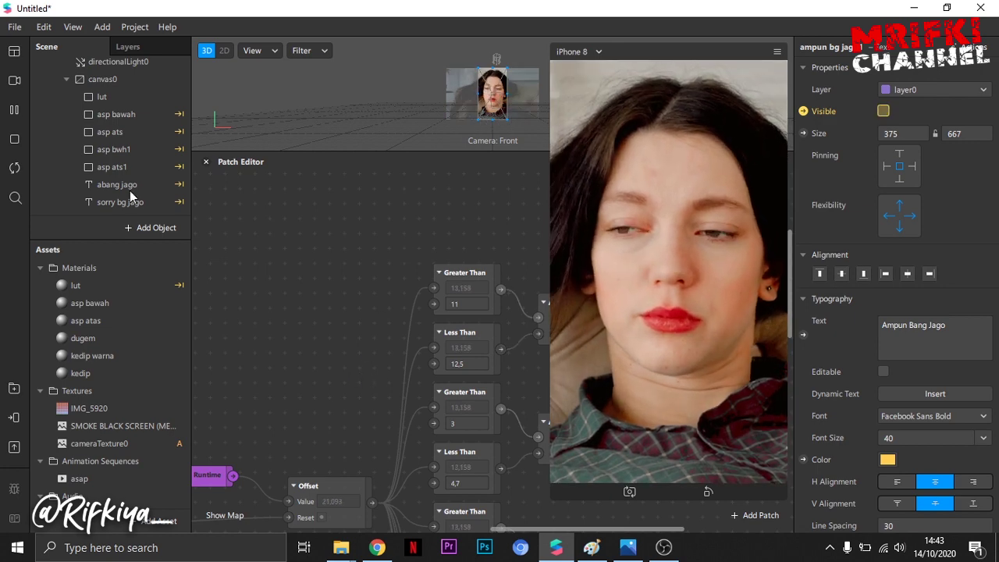
{"action": "scroll", "coordinate": [129, 171], "scroll_direction": "down", "scroll_amount": 2}
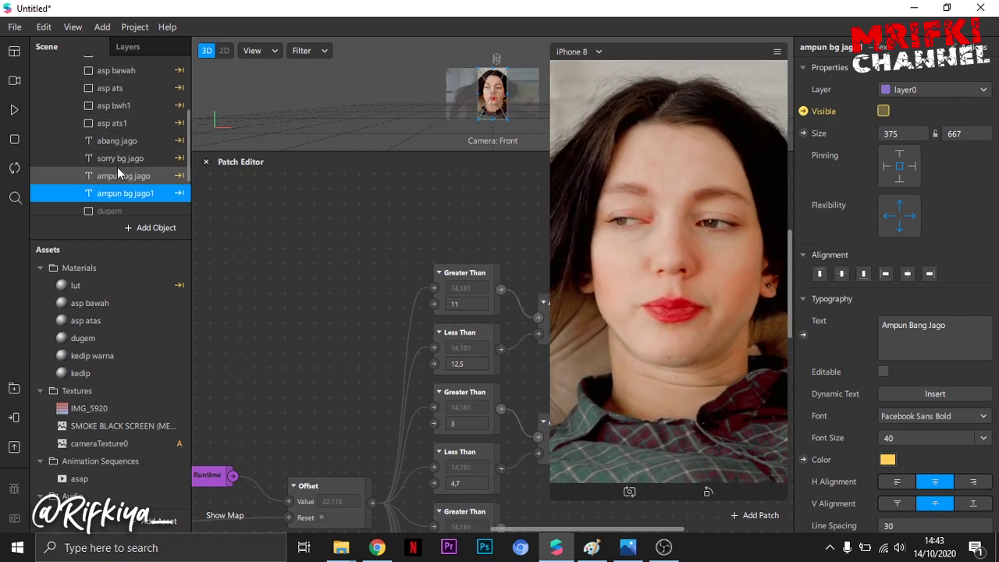